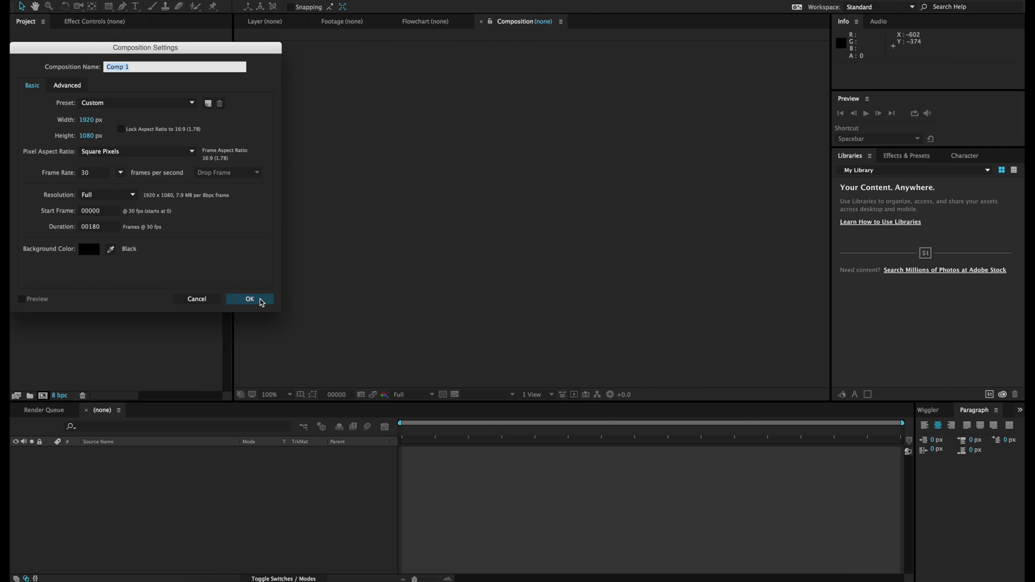
Add a white solid layer to the composition at the full 1920 × 1080 px size
click(212, 0)
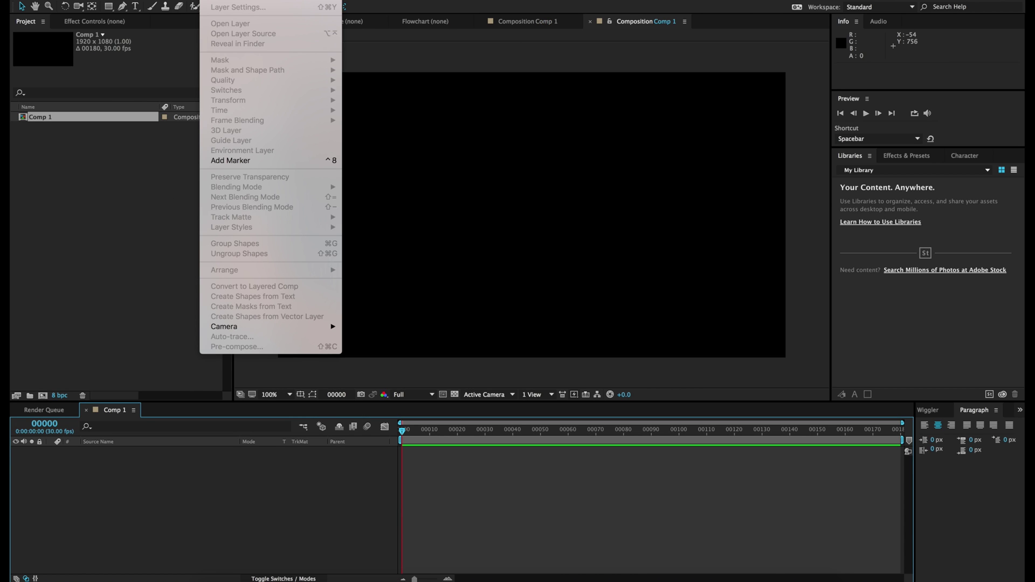
mouse_move(232, 0)
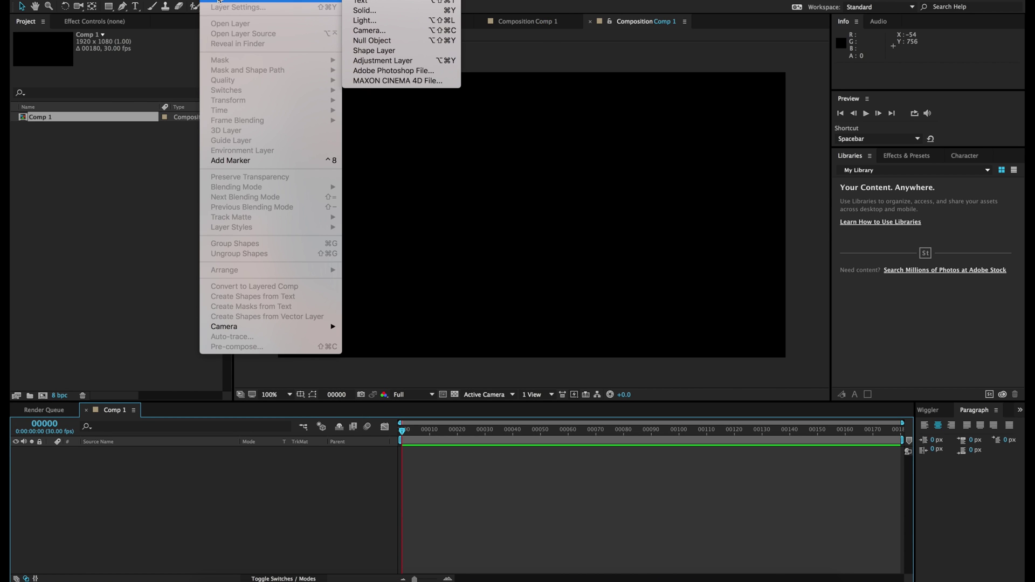
click(365, 11)
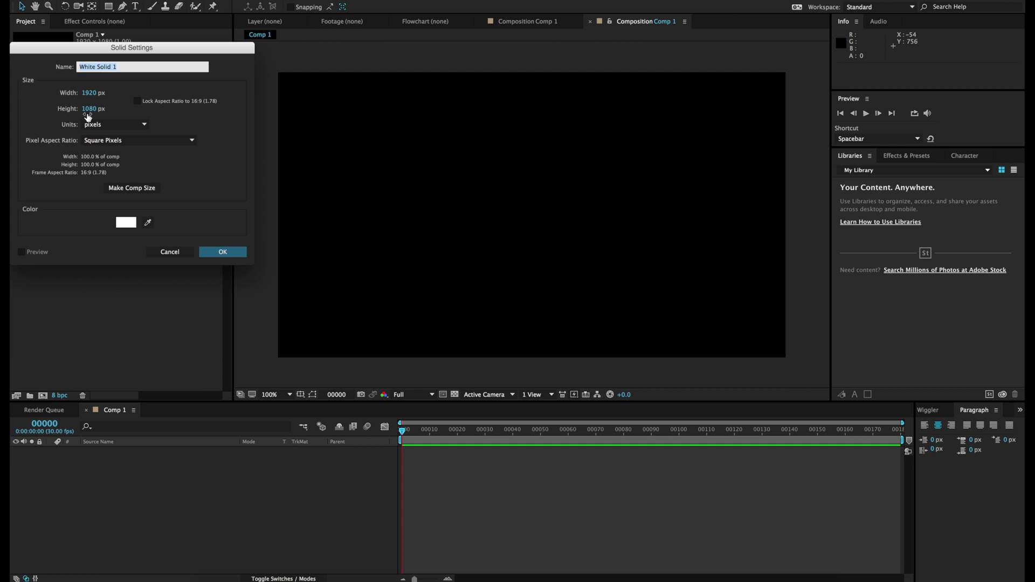
click(221, 251)
Search the effects for "ramp" and apply Gradient Ramp to the white solid
click(906, 155)
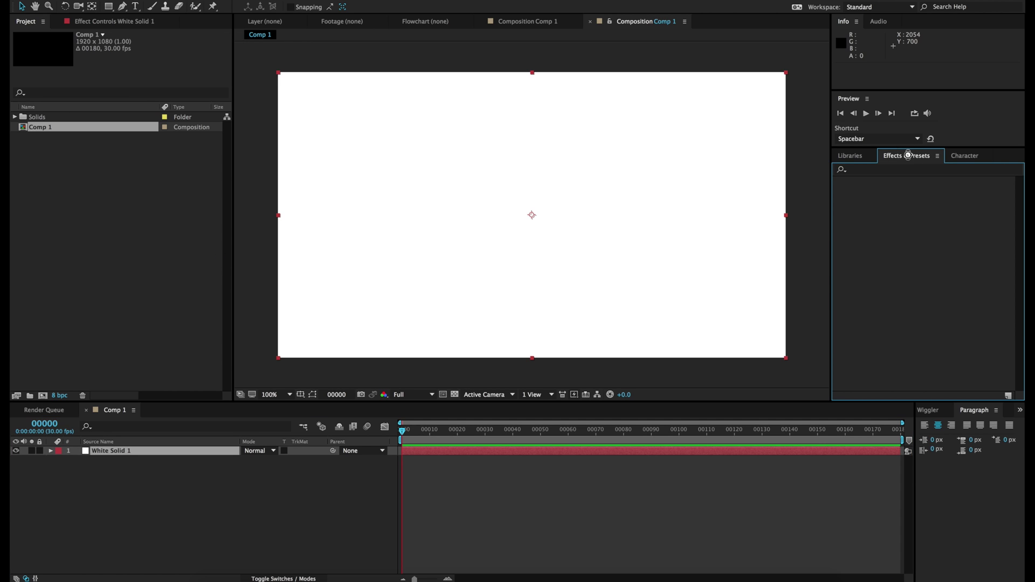
click(886, 170)
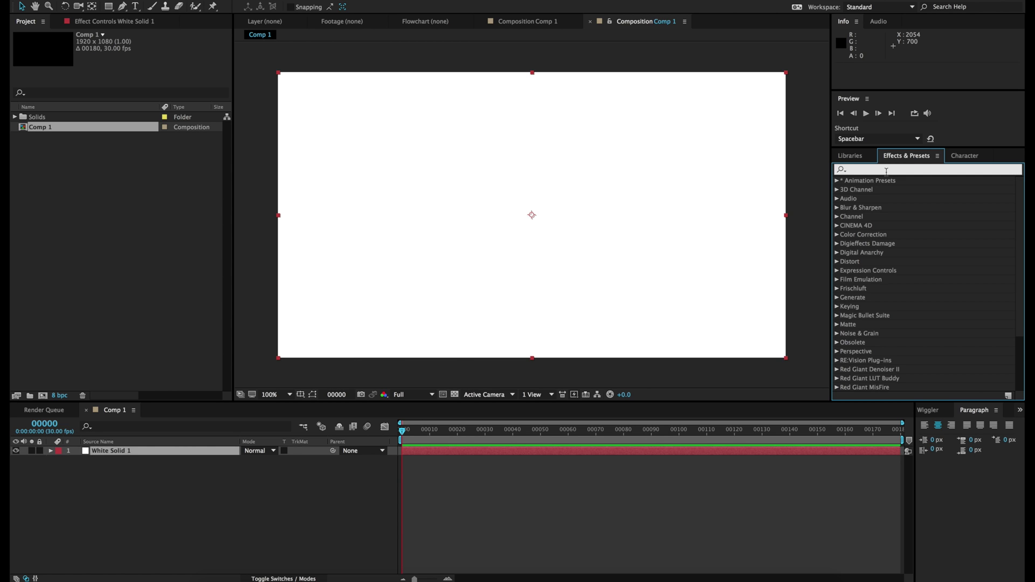
text(ramp)
drag(889, 192, 547, 270)
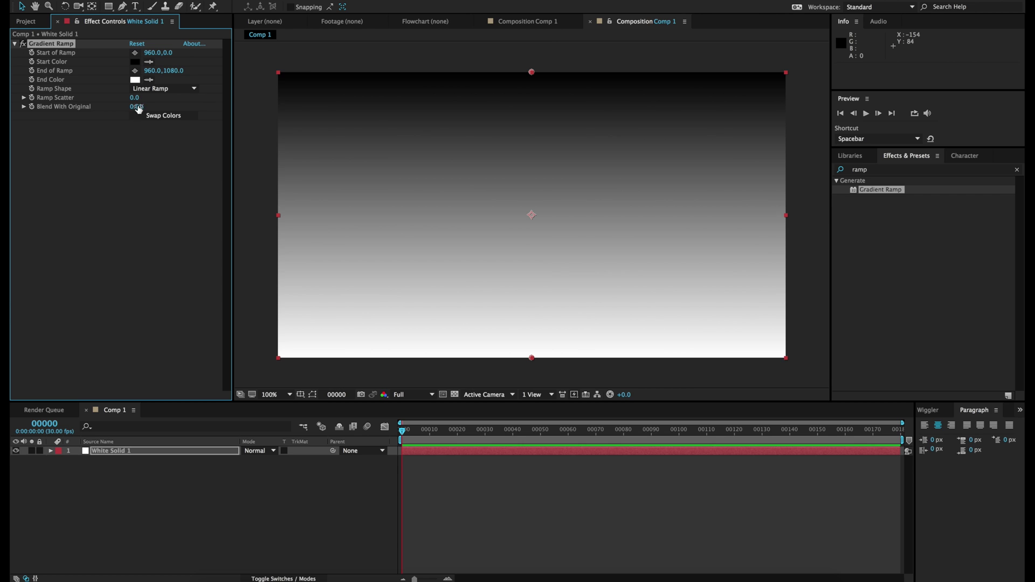
Change the gradient's shape to Radial Ramp and set its start point to 960, 540
click(162, 89)
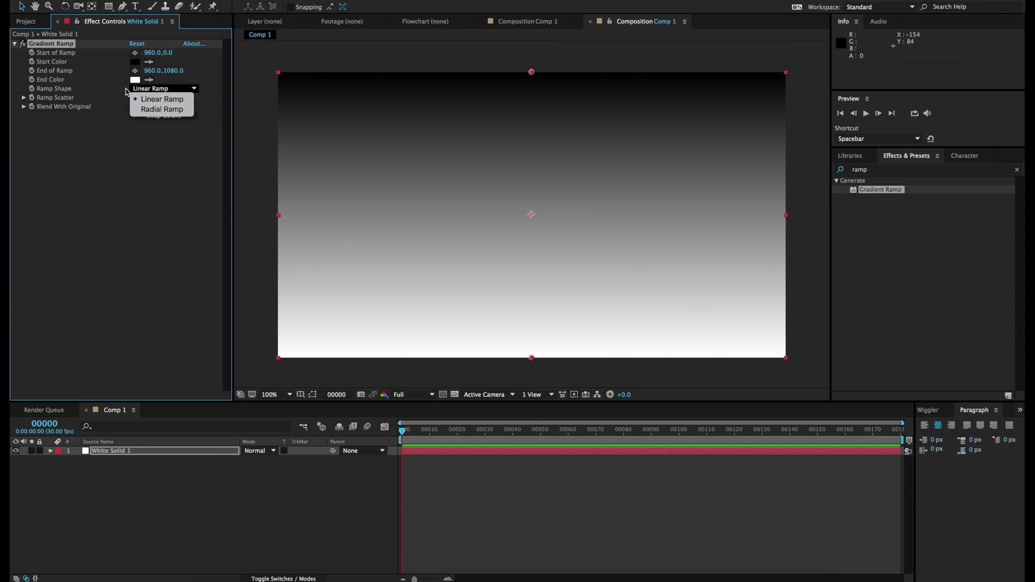
click(159, 110)
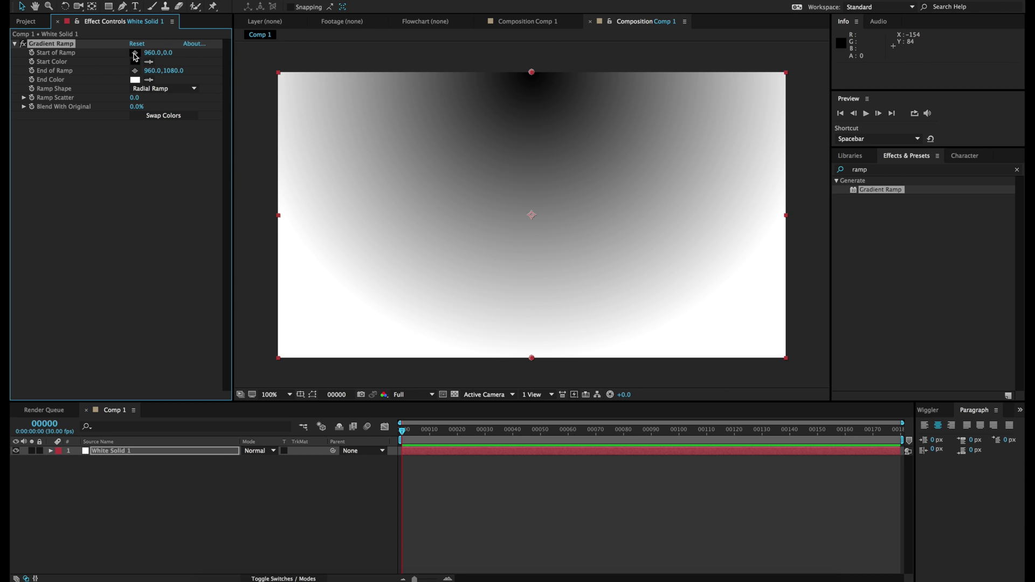
drag(167, 53, 308, 71)
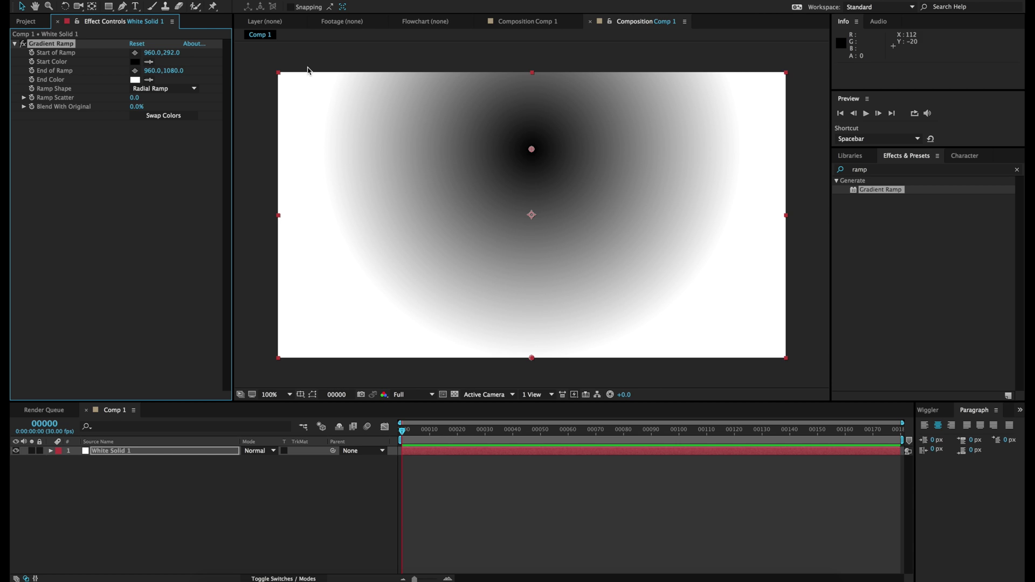
click(171, 53)
key(Return)
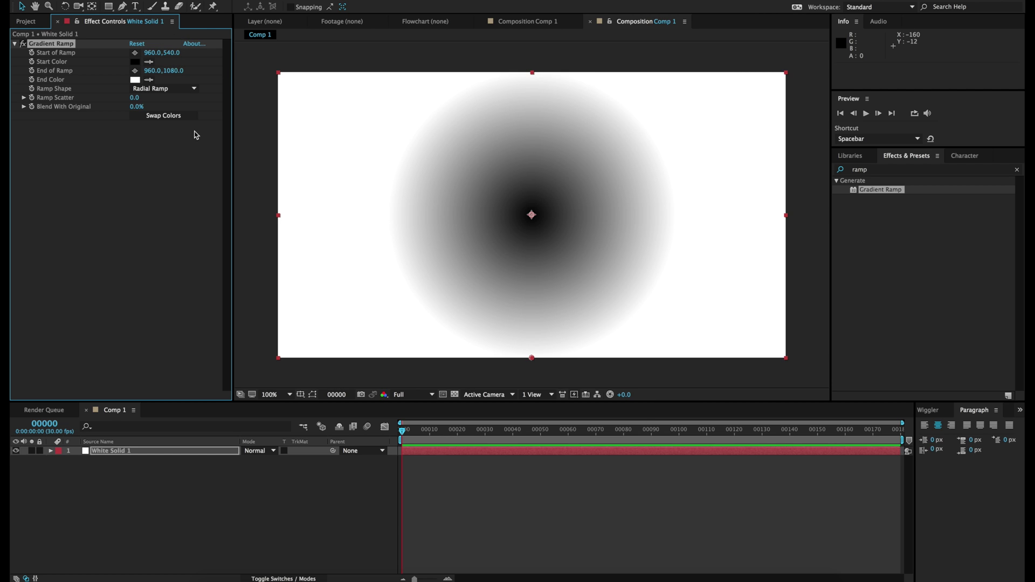
Swap the gradient's colors and move the end of the ramp just outside the frame's lower-left corner, at about -32, 1114
click(174, 115)
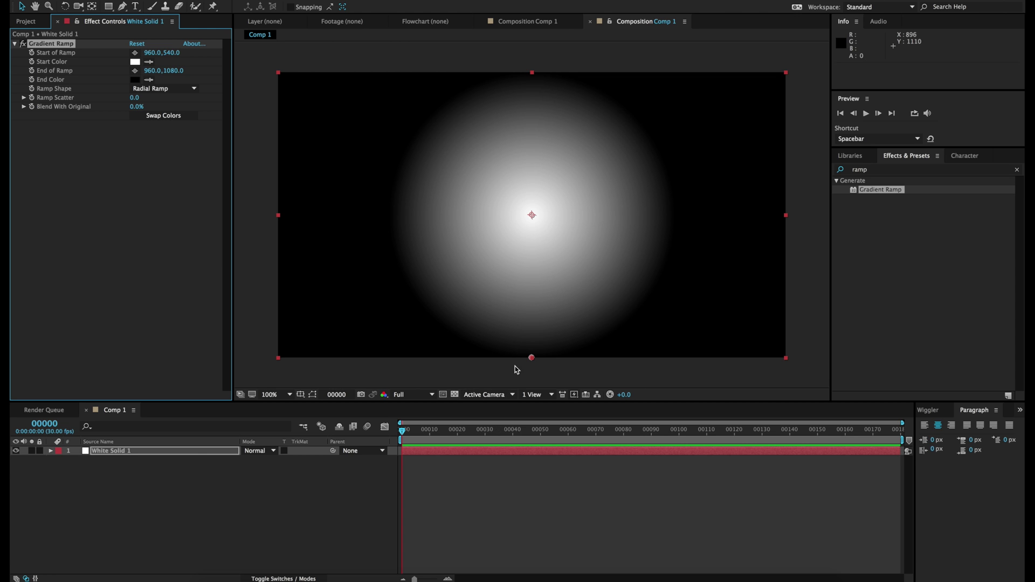
drag(531, 359, 269, 366)
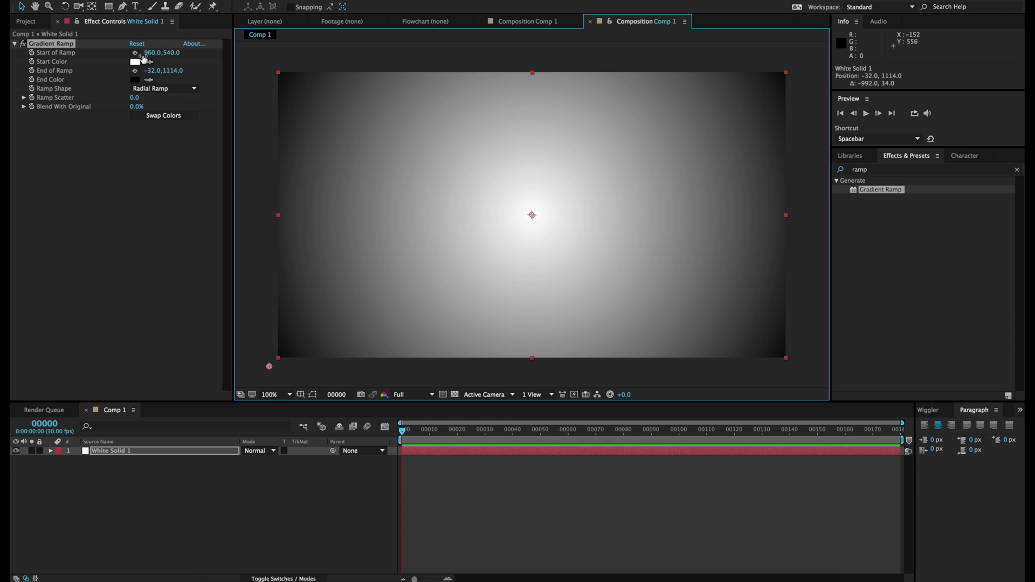
Set the gradient's start color to dark gray #171717 and deselect the solid layer
click(135, 62)
drag(69, 136, 13, 186)
click(250, 66)
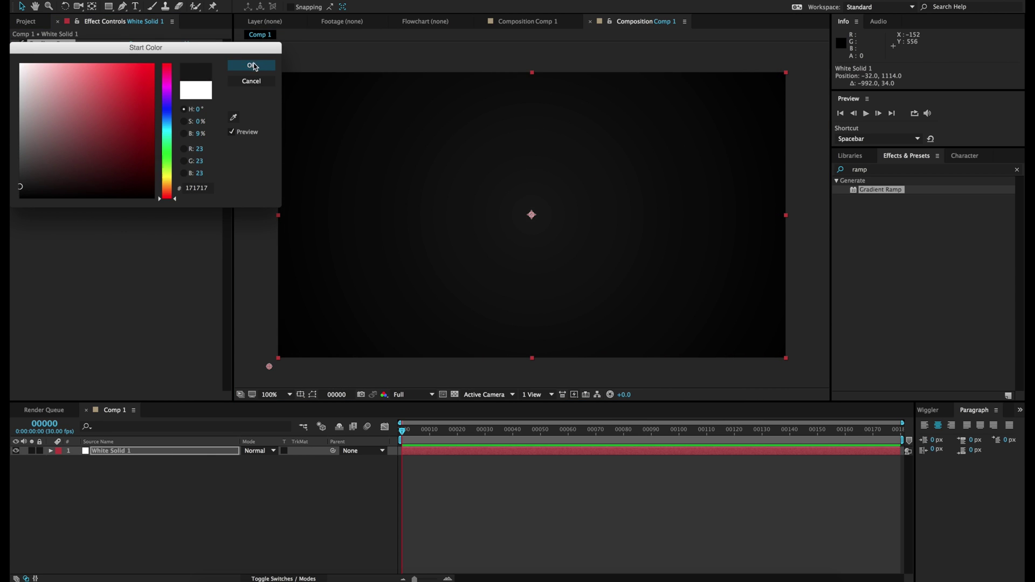
click(270, 514)
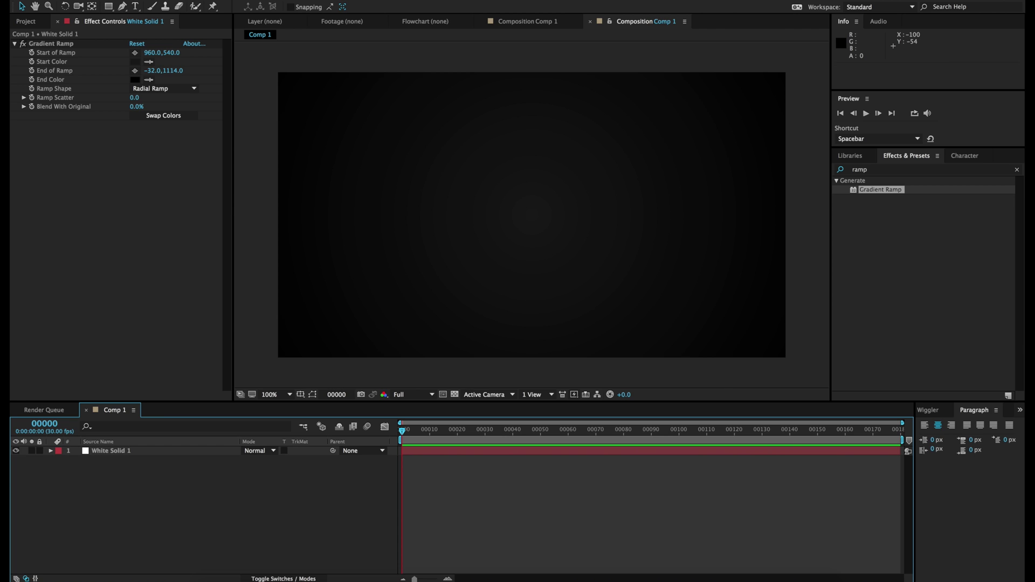
Create a text layer reading "REVEAL" starting near the middle of the composition
click(135, 6)
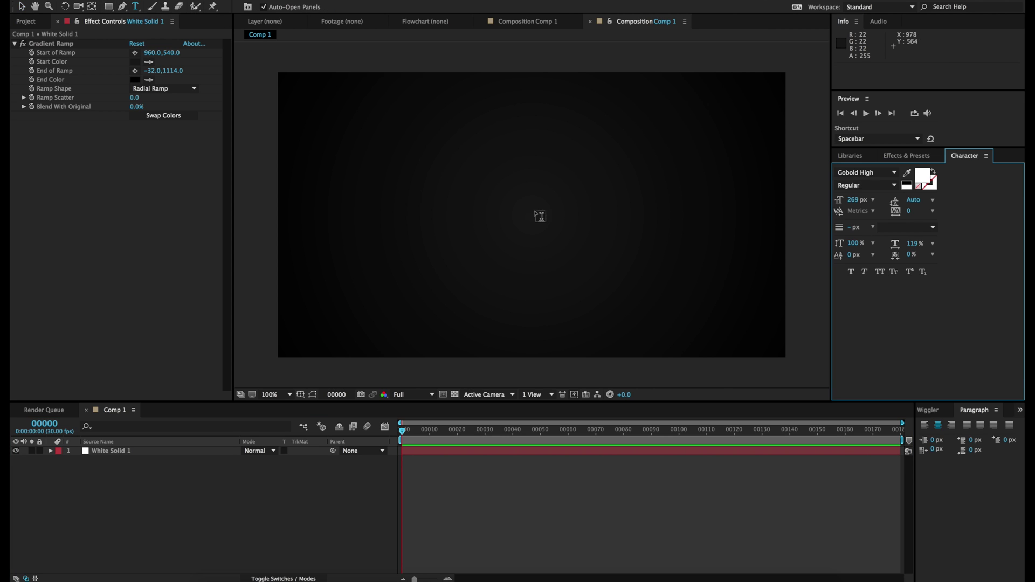
click(533, 217)
text(REVEAL)
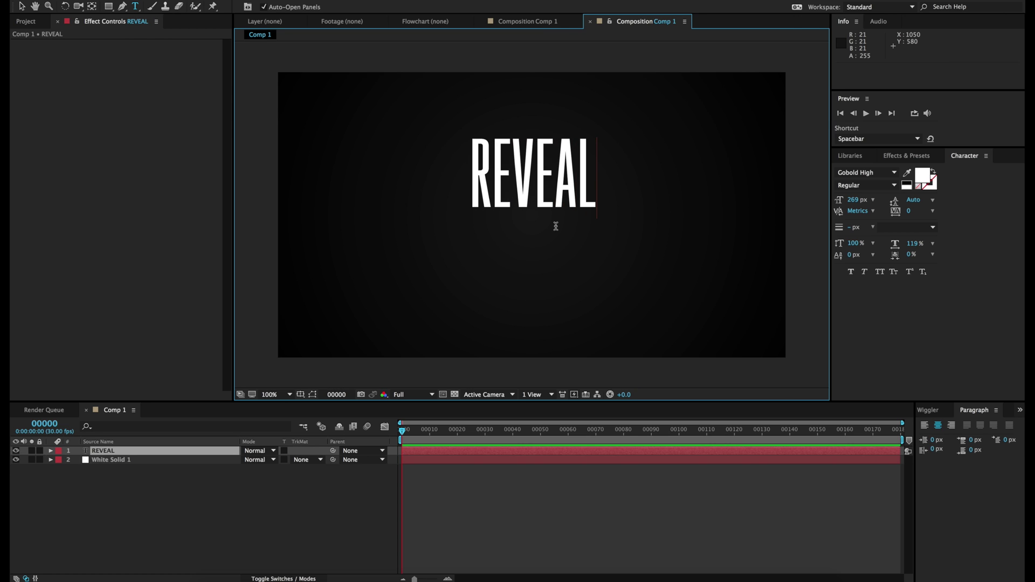
Set the REVEAL text's font to Gobold High Bold and enlarge it to 468 px
double_click(554, 225)
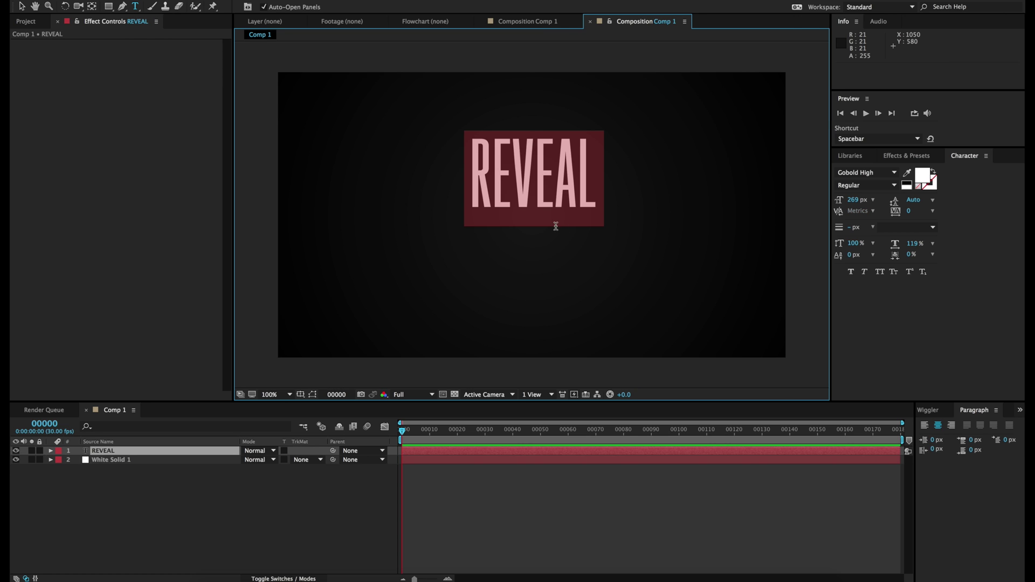
click(862, 172)
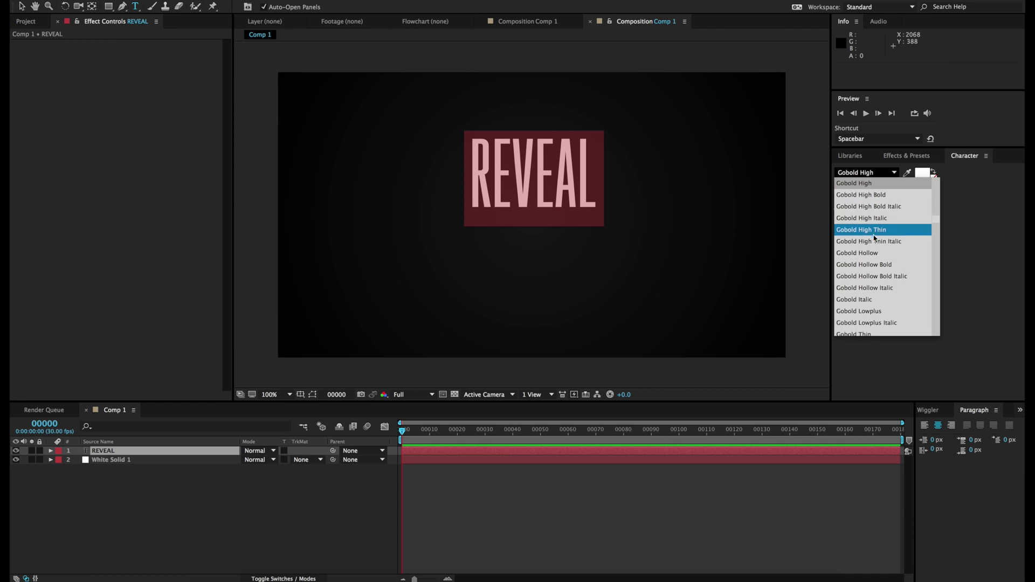
scroll(862, 301, down, 3)
click(860, 281)
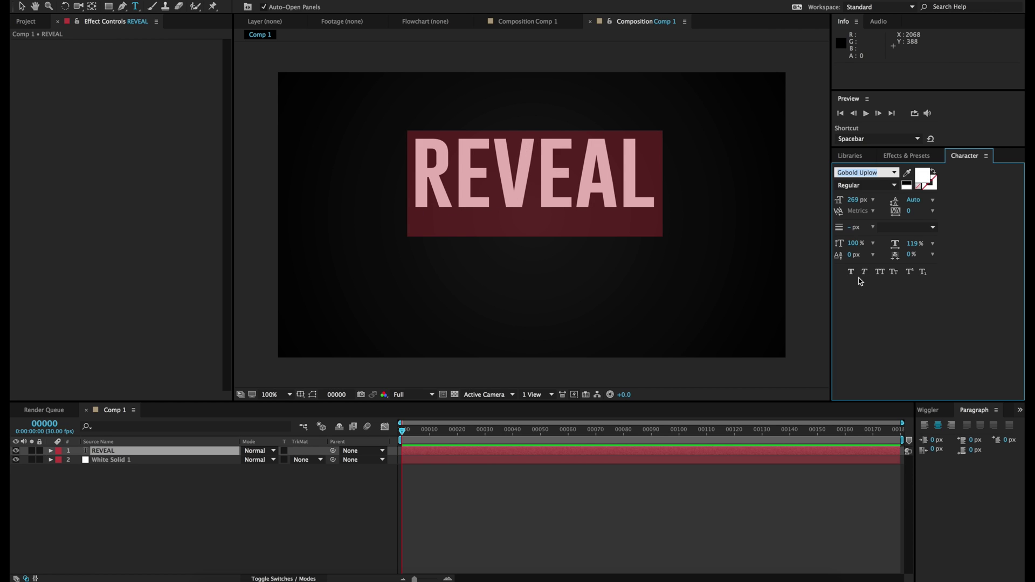
click(899, 175)
scroll(872, 241, up, 5)
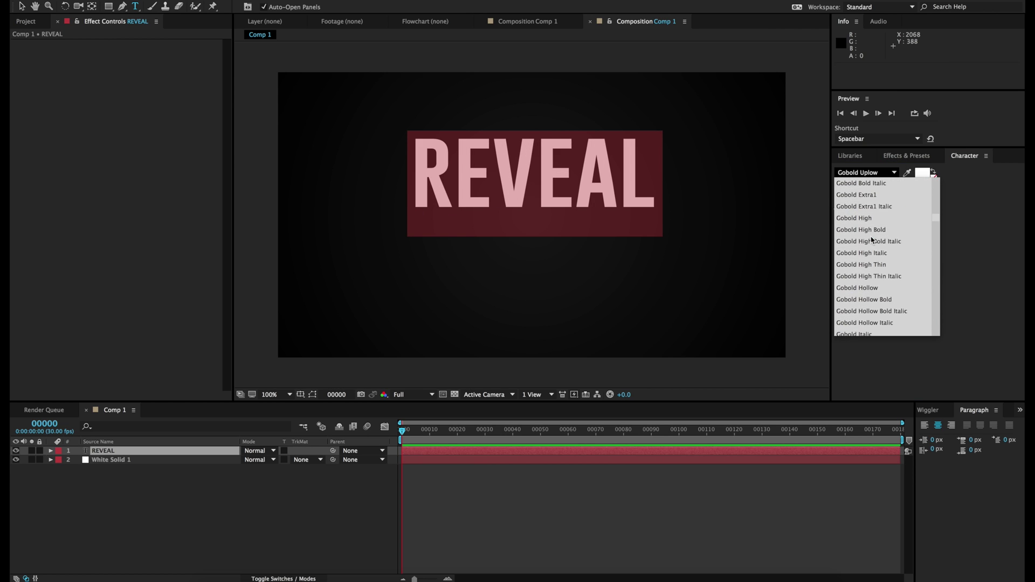
click(864, 231)
drag(856, 200, 960, 202)
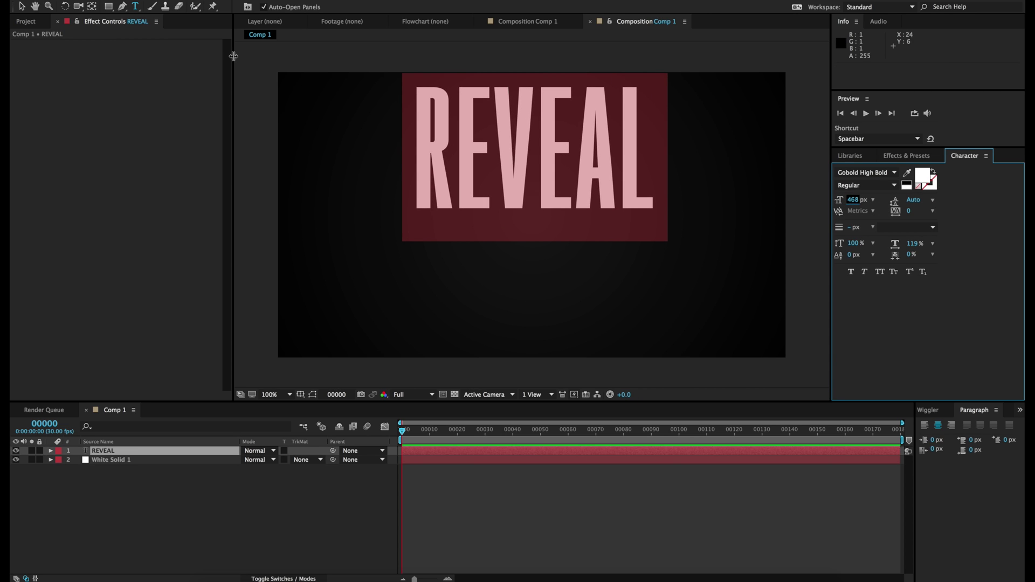
click(21, 6)
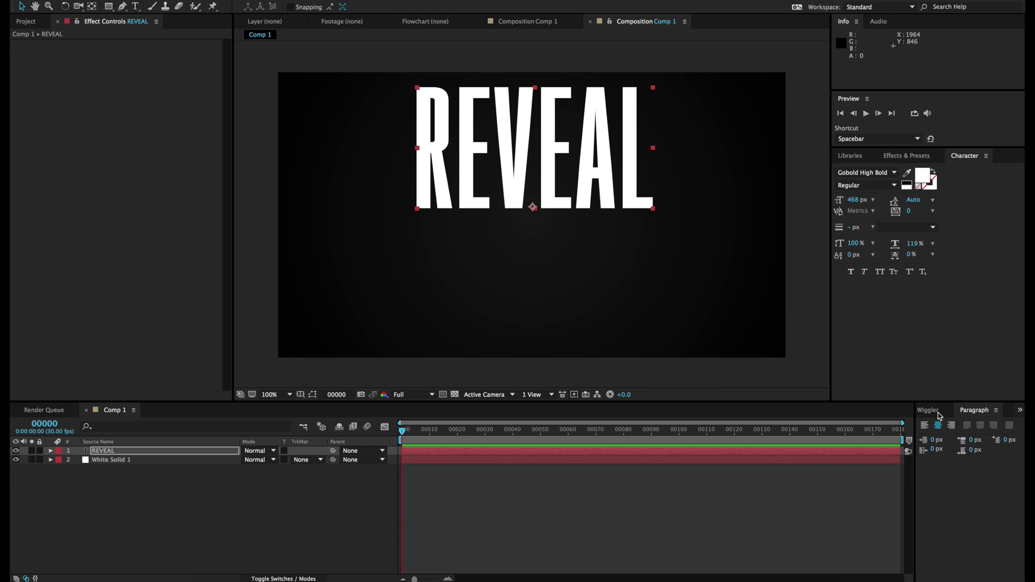
Bring up the alignment controls and center the REVEAL text horizontally and vertically in the composition
scroll(937, 412, up, 3)
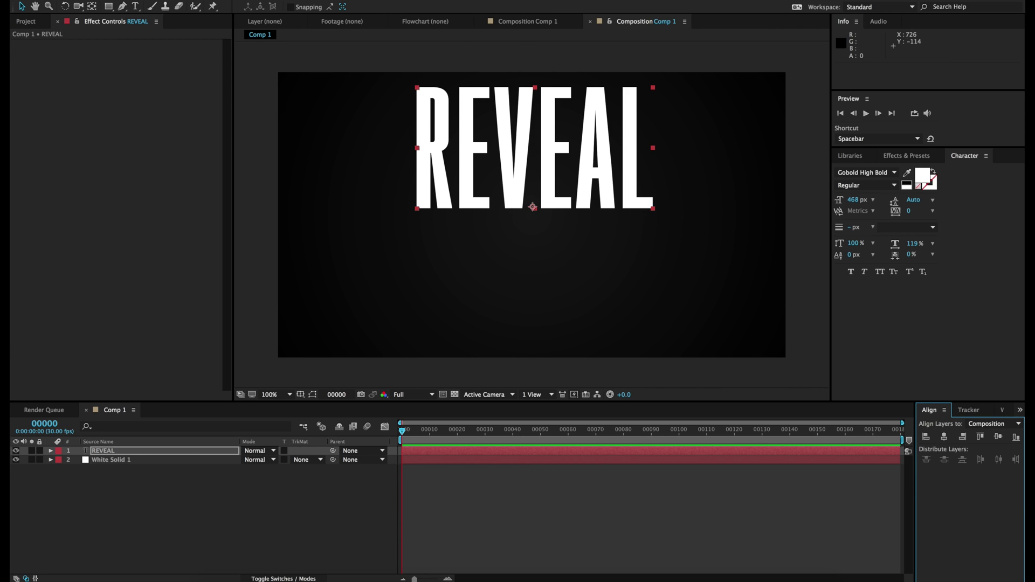
click(344, 0)
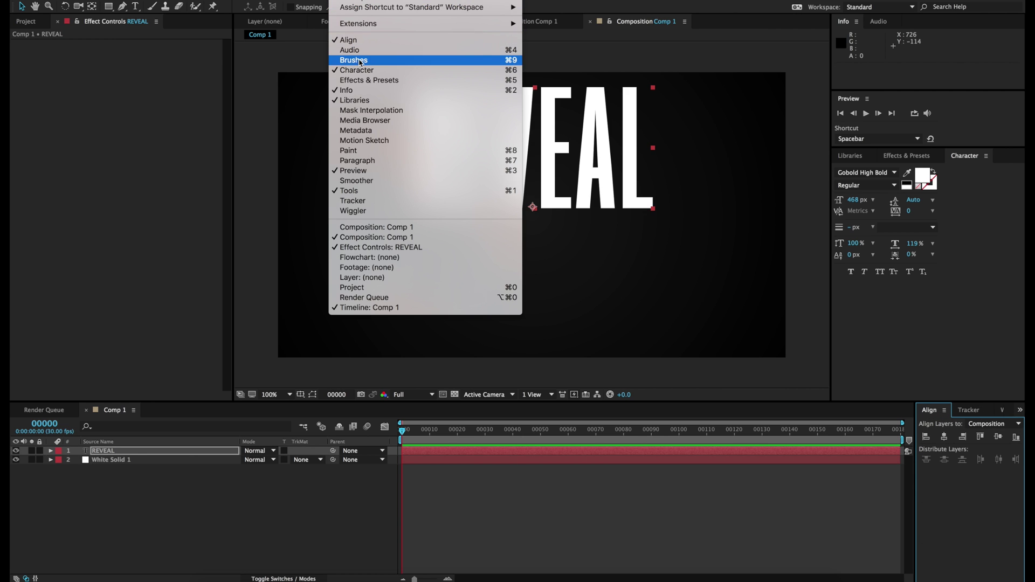
click(356, 41)
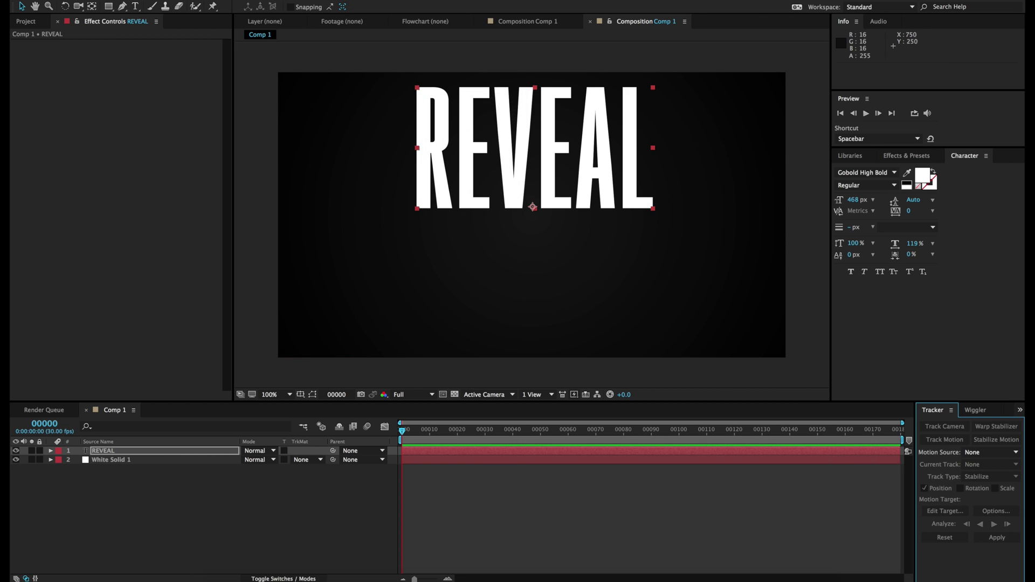
click(345, 0)
click(360, 41)
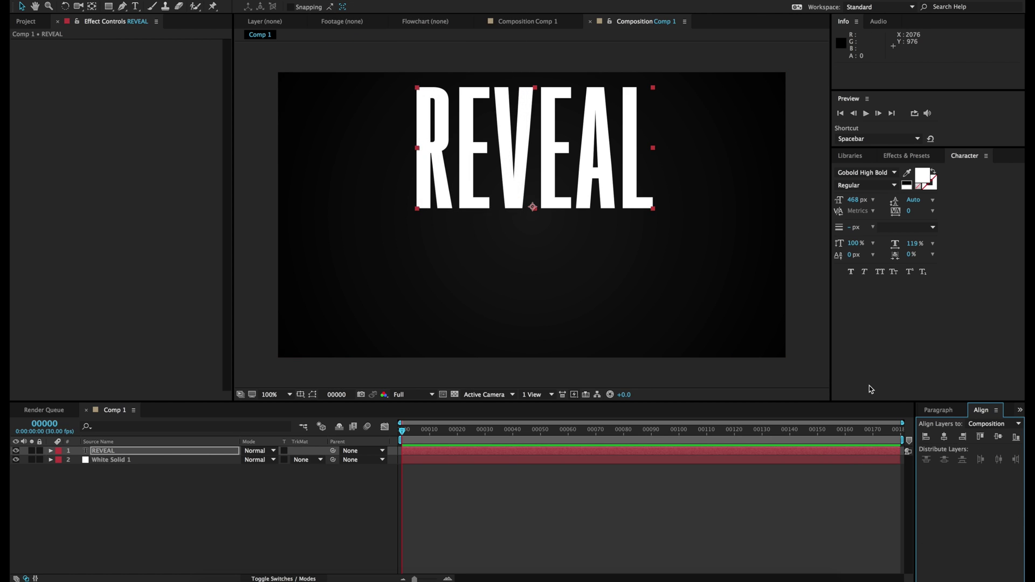
click(944, 436)
click(997, 438)
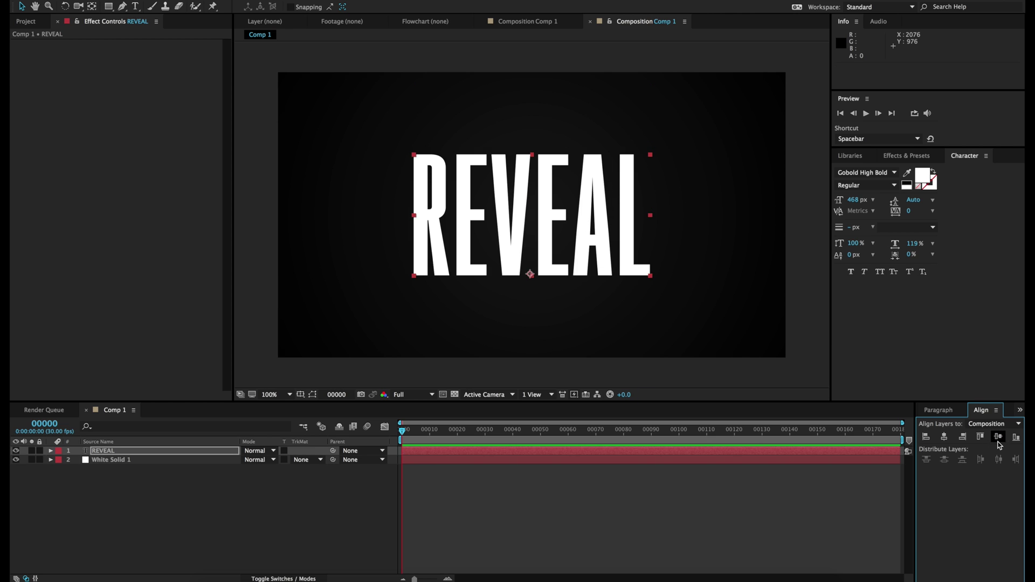
Enlarge the REVEAL text to 515 px and center it again horizontally and vertically in the composition
drag(852, 205, 873, 205)
click(944, 436)
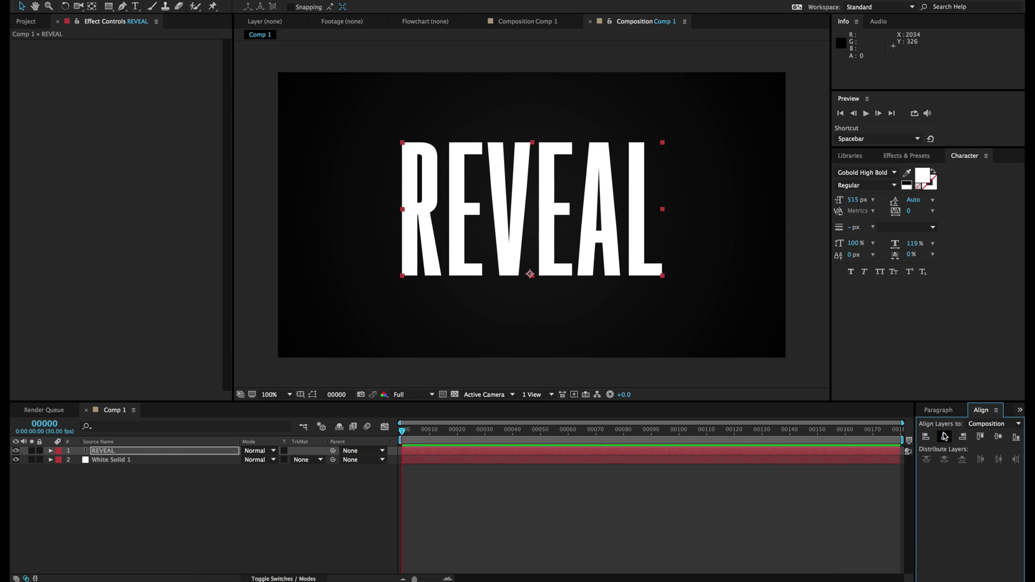
click(998, 437)
Tighten the kerning between the letters of REVEAL, using -60 between R and E and -40 between A and L
double_click(523, 261)
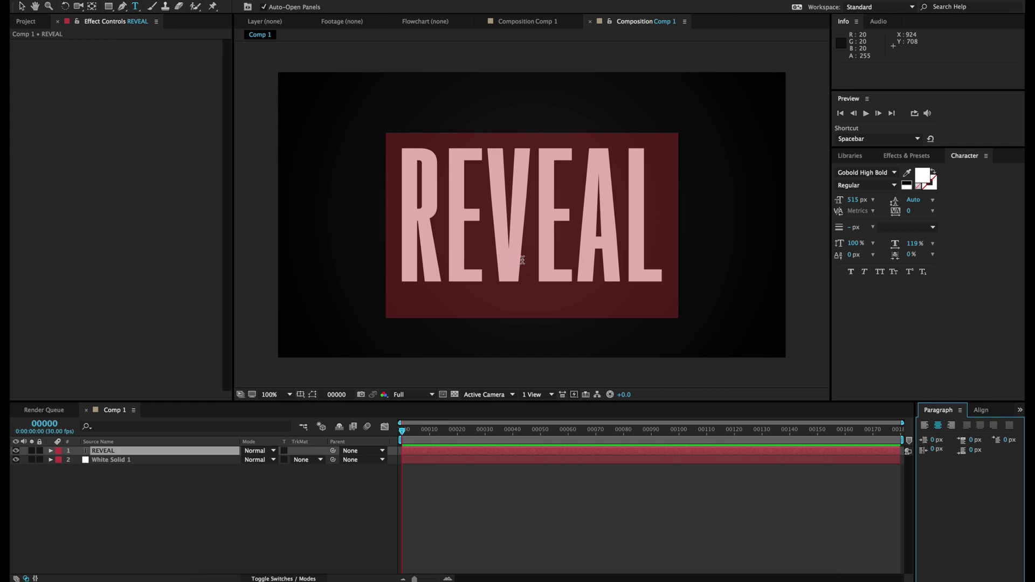
click(449, 238)
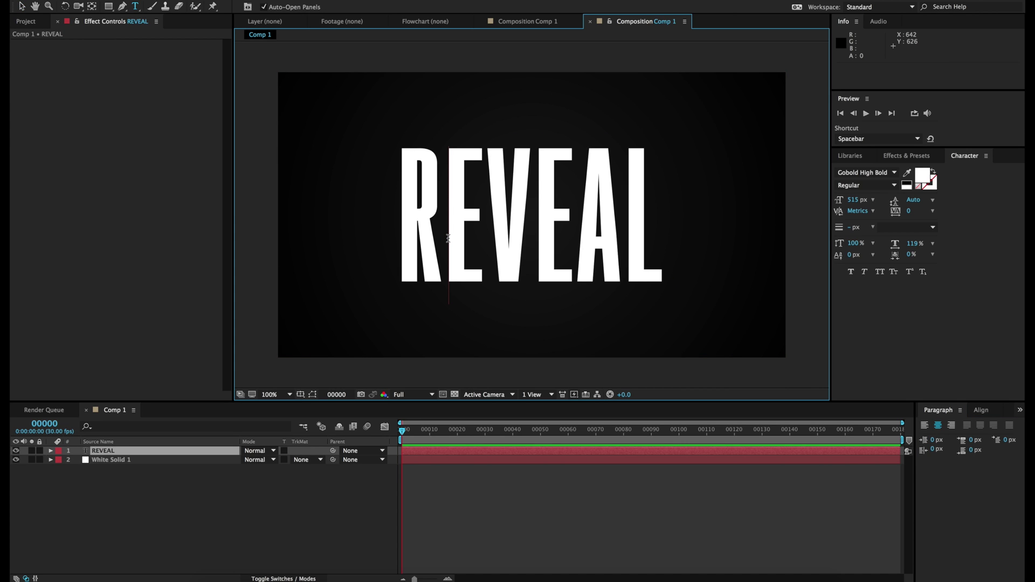
key(alt+Left)
key(alt+Left)
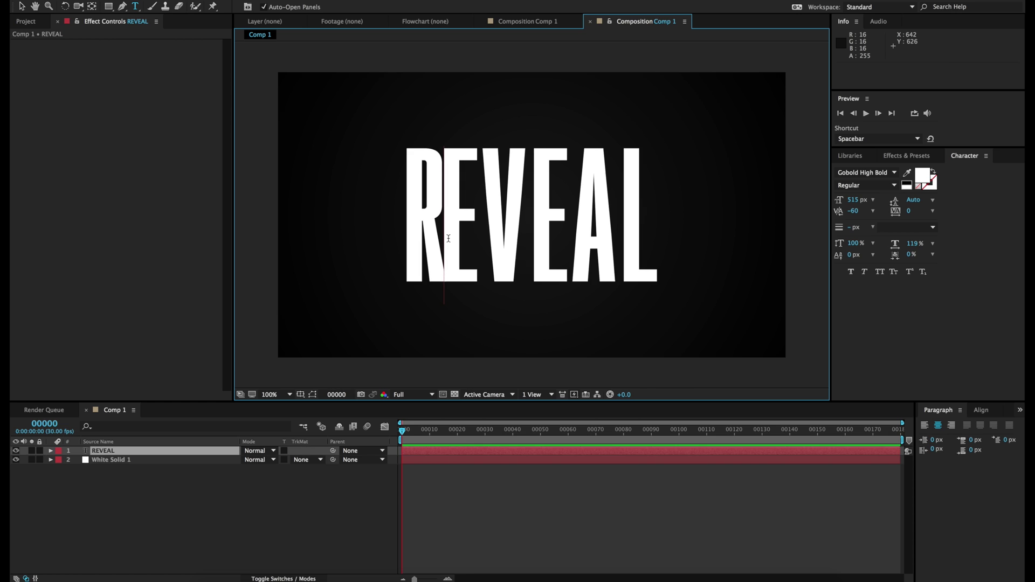
key(Right)
key(alt+Left)
key(Right)
key(Right)
key(alt+Left)
key(alt+Left)
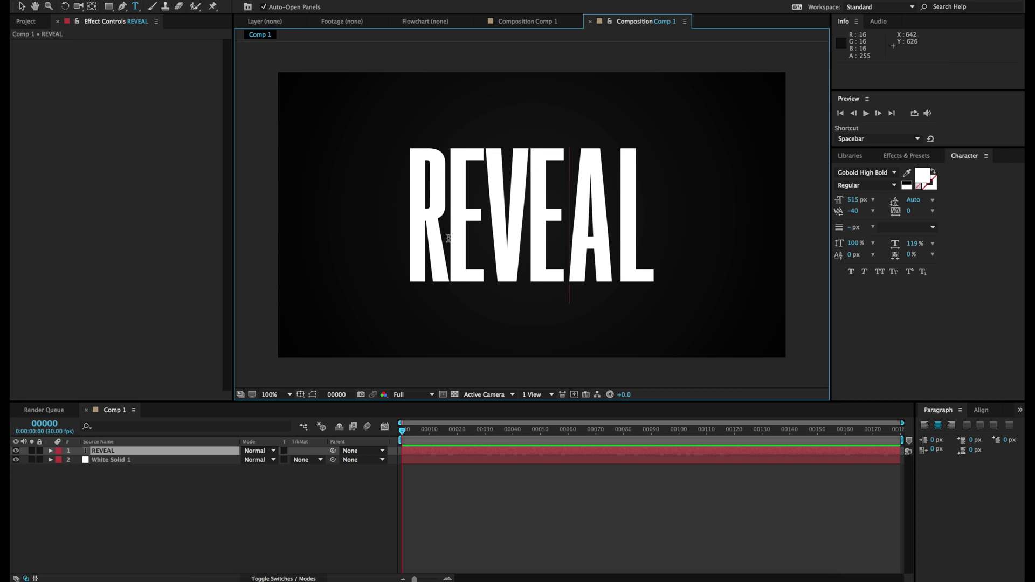
key(alt+Left)
key(Right)
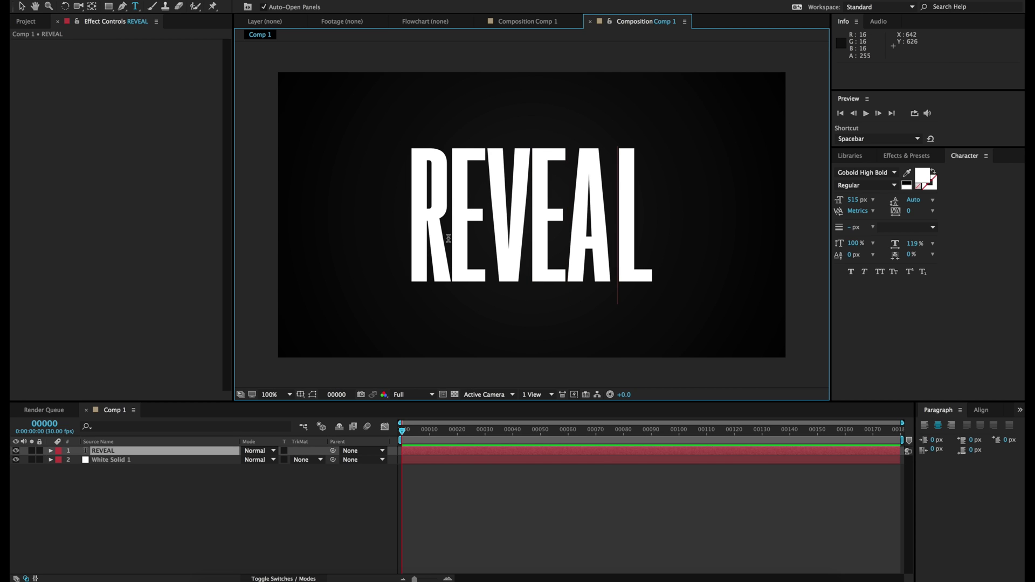
key(alt+Left)
key(alt+Left)
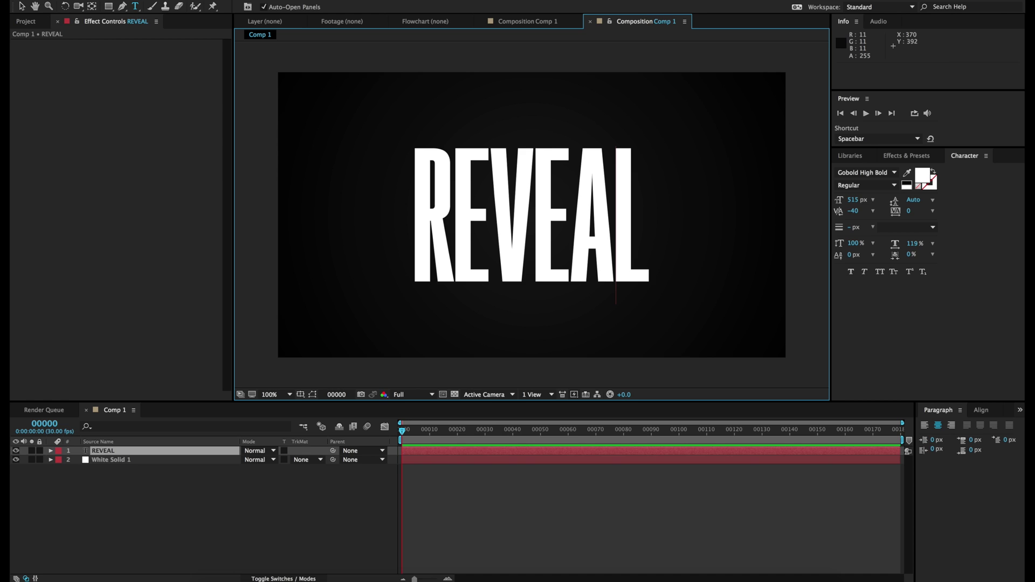
click(19, 7)
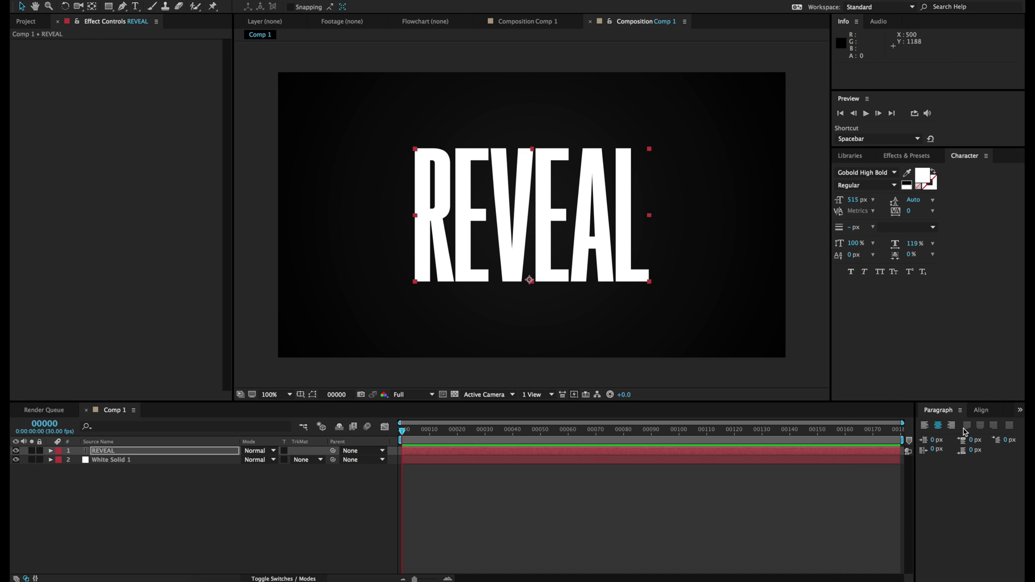
Center the REVEAL text vertically in the composition again and deselect it
click(981, 410)
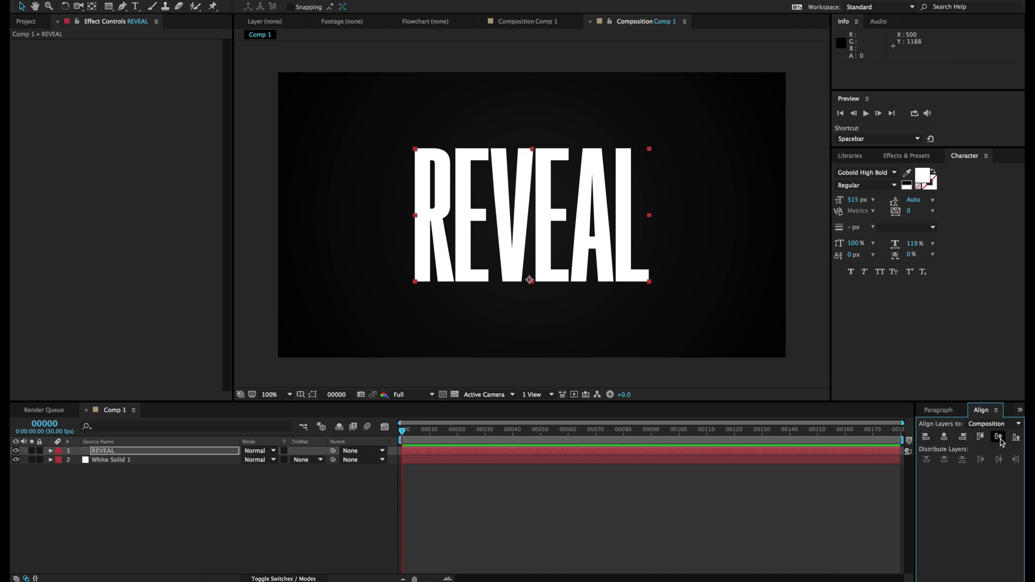
click(268, 484)
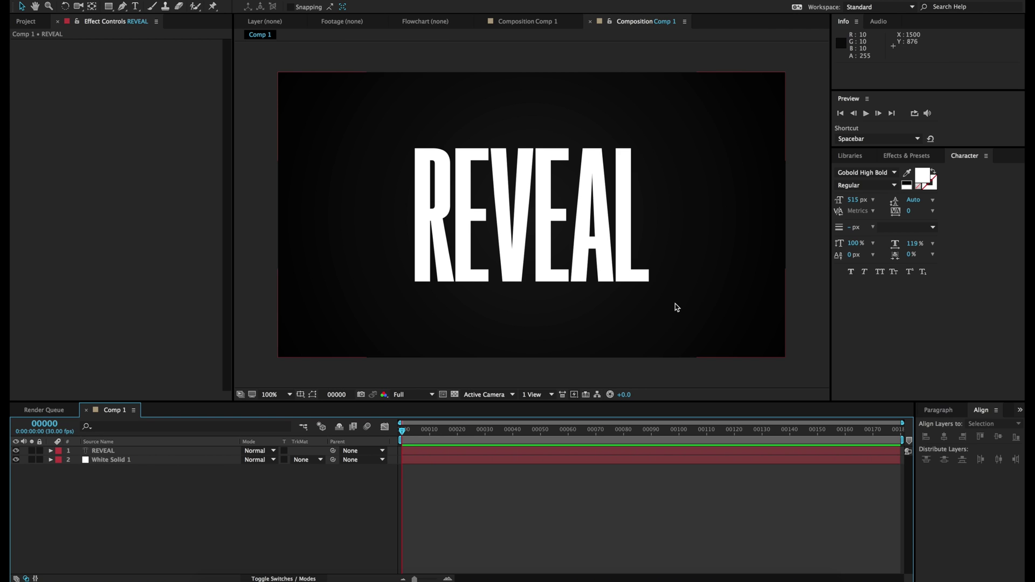
Save the project as Reveal in a new Desktop folder named Reveal Intro
key(super+s)
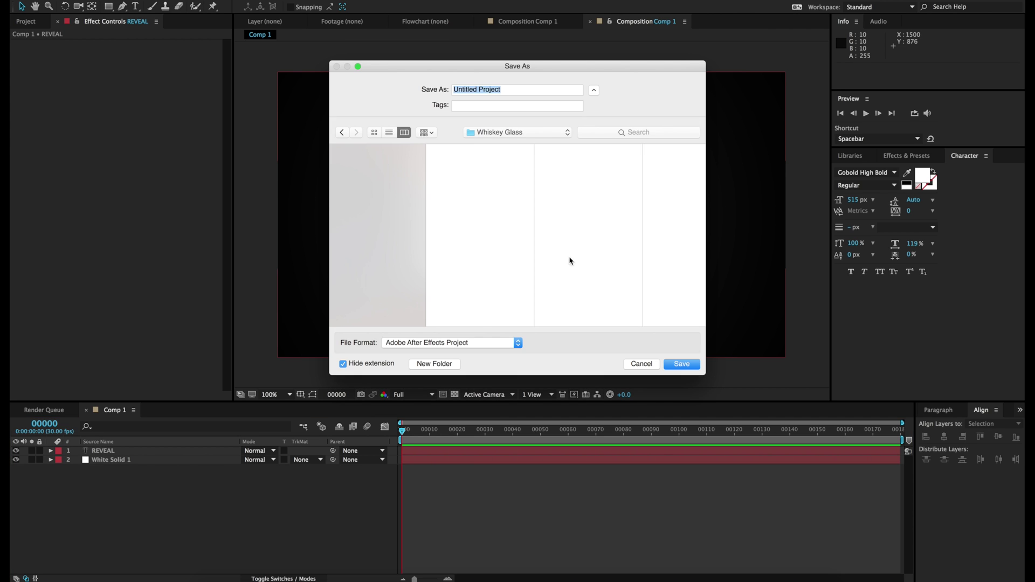
click(365, 205)
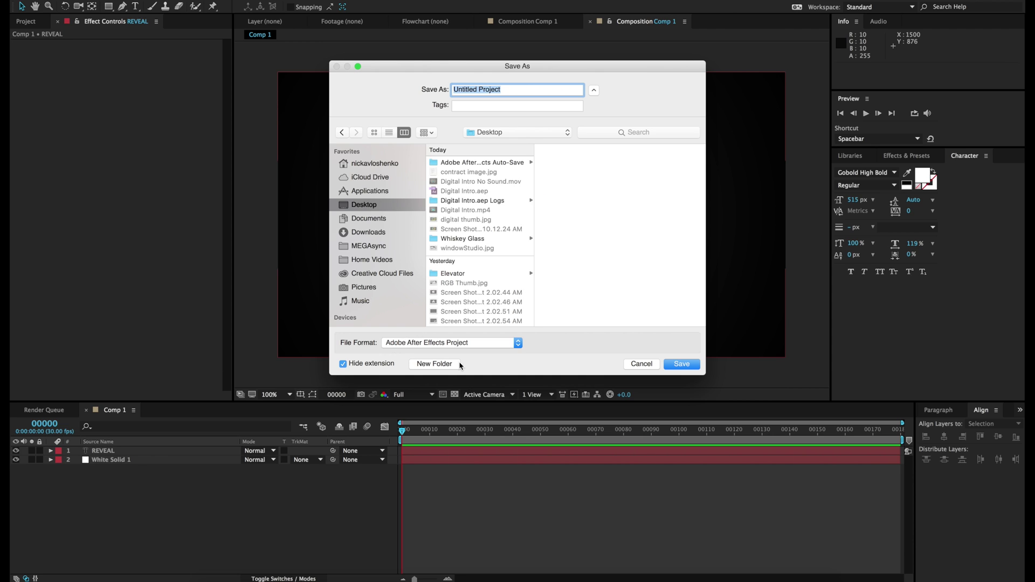
click(451, 364)
key(BackSpace)
text(Reveal Intro)
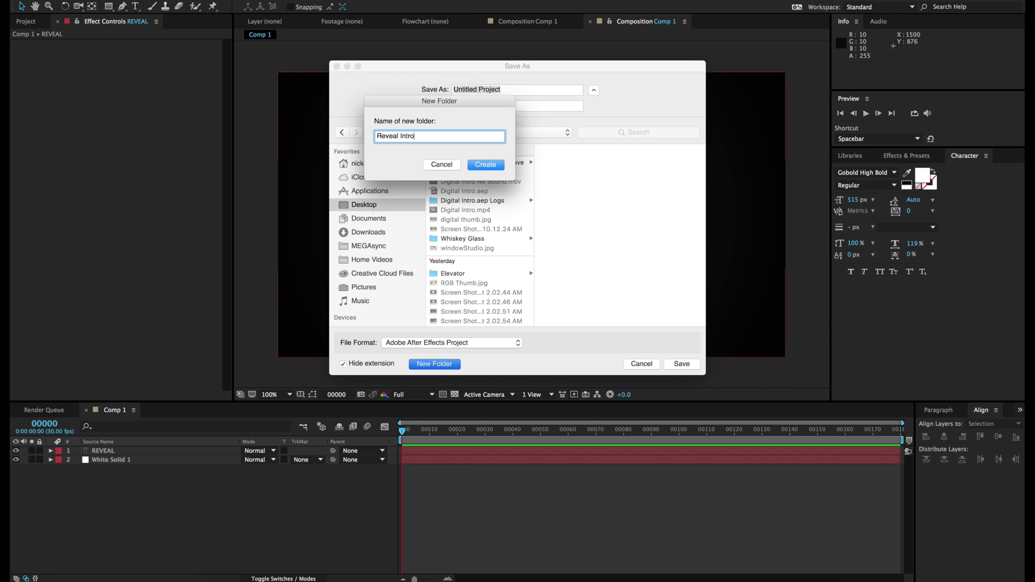
key(Return)
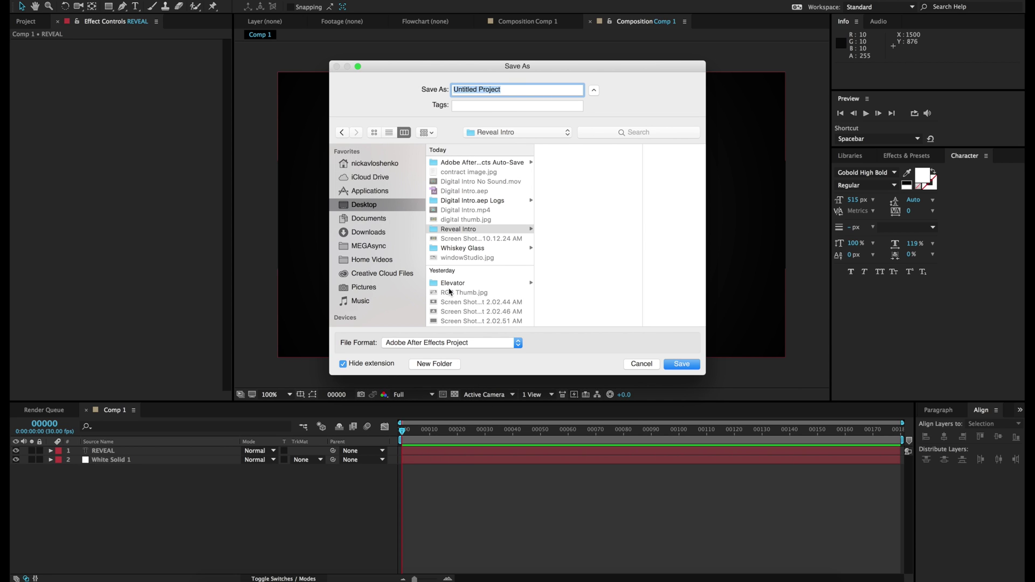
text(Reveal)
key(Return)
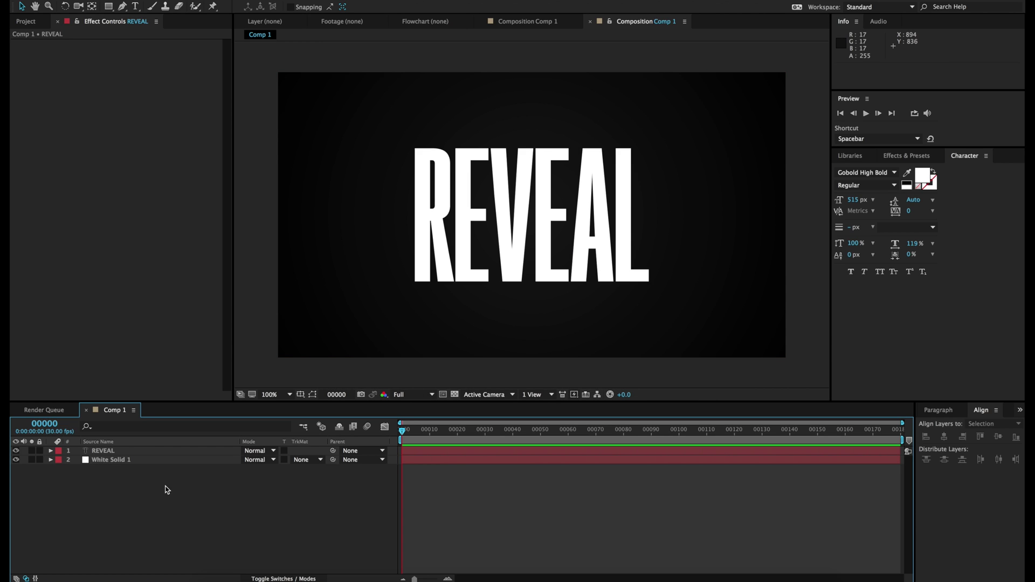
Hide the REVEAL text layer and create a new square composition with its width set to 1080 px
click(16, 450)
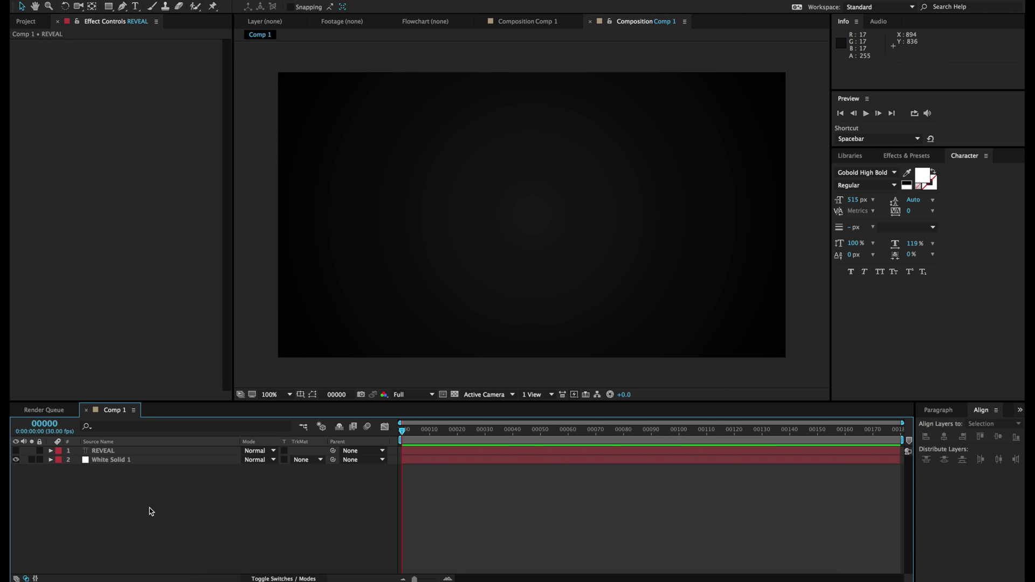
click(172, 0)
mouse_move(216, 0)
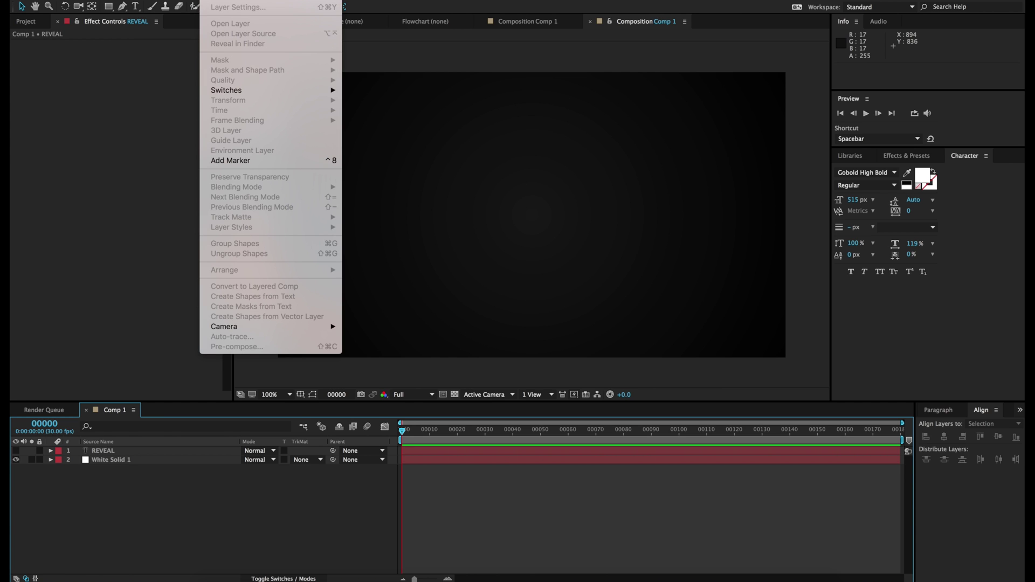
click(184, 1)
click(90, 119)
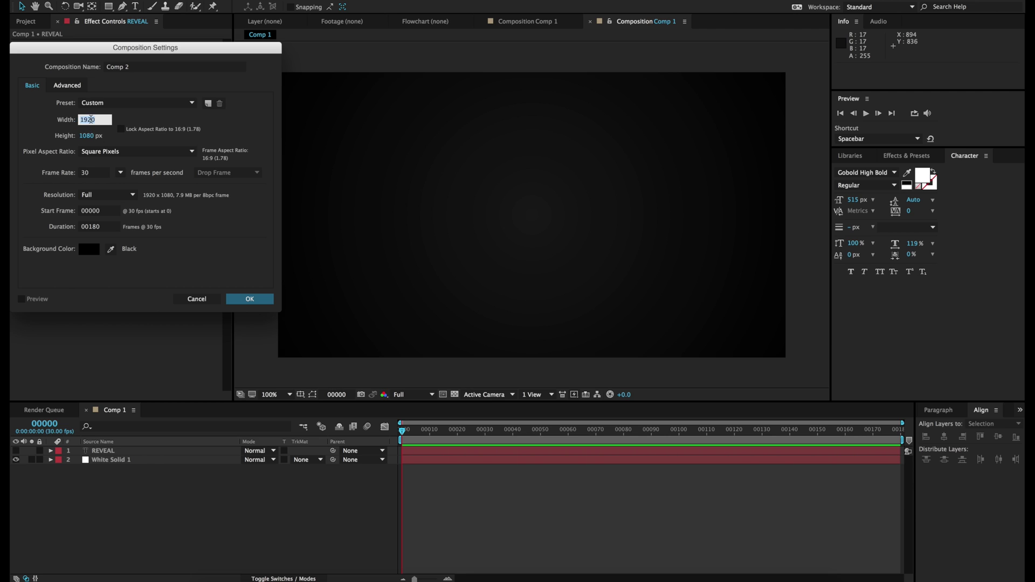
text(10808)
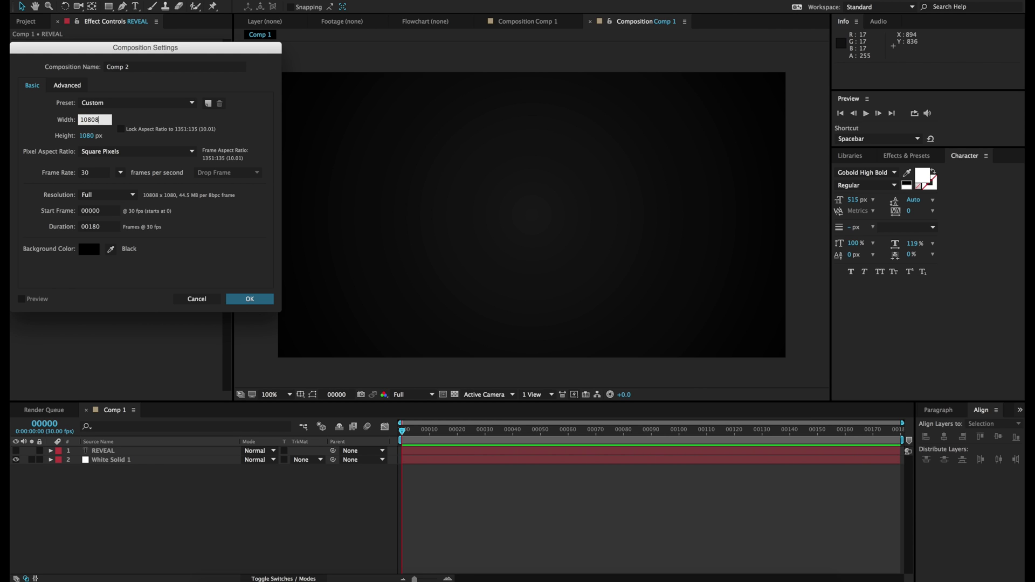
key(BackSpace)
key(Return)
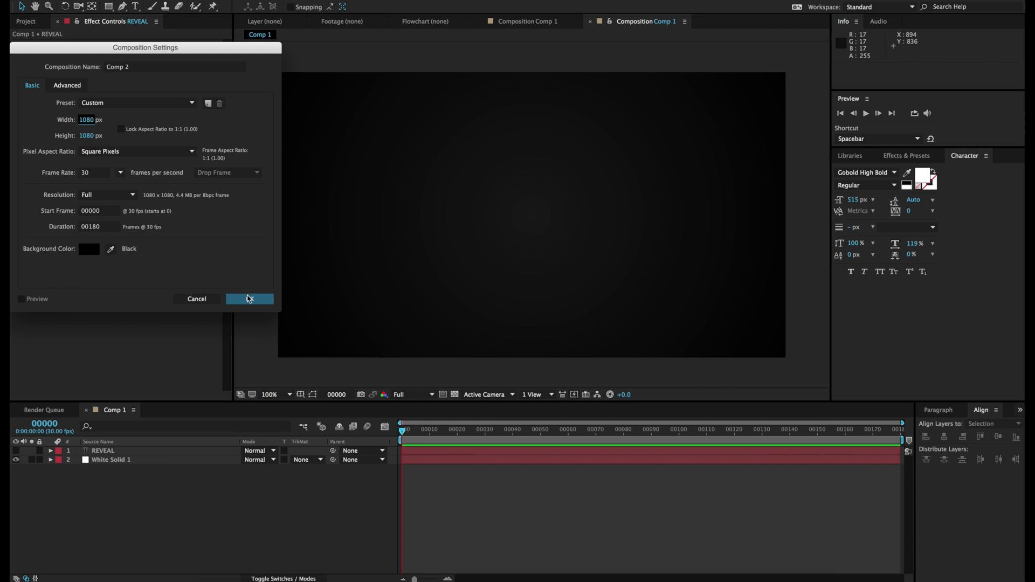
click(249, 300)
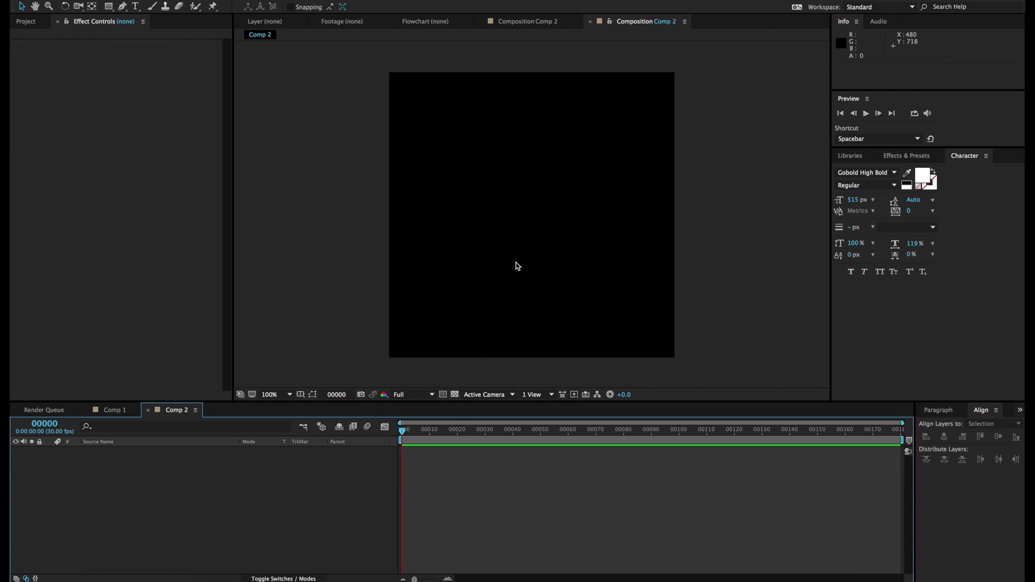
Add a white 1080 × 1080 px solid to the new square composition
click(213, 0)
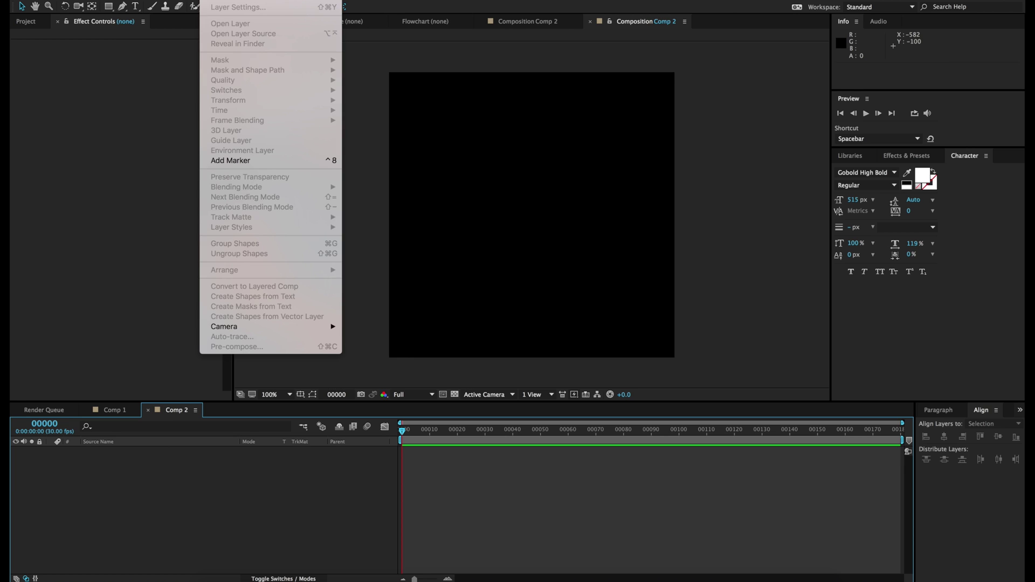
mouse_move(270, 1)
click(370, 9)
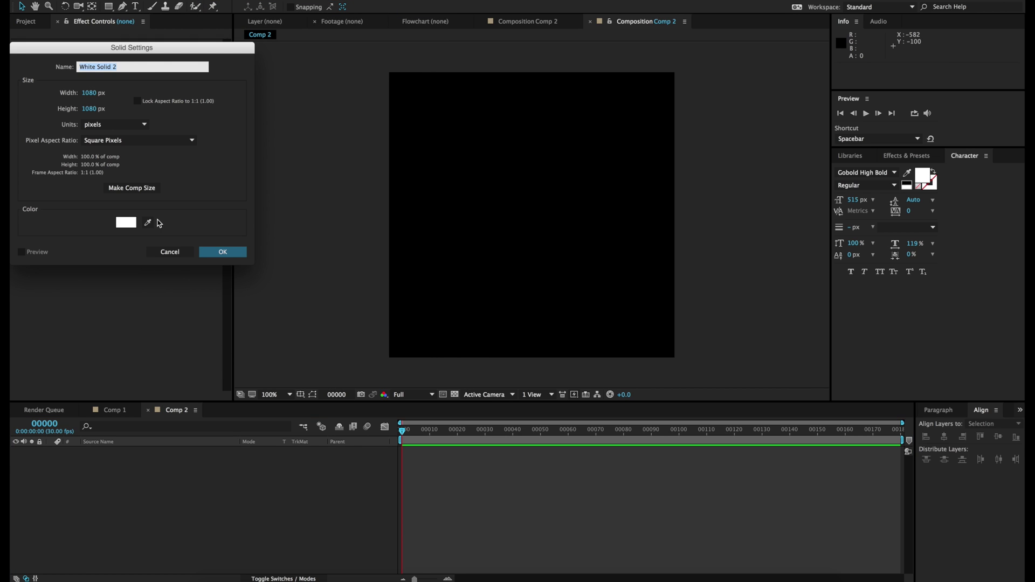
click(220, 253)
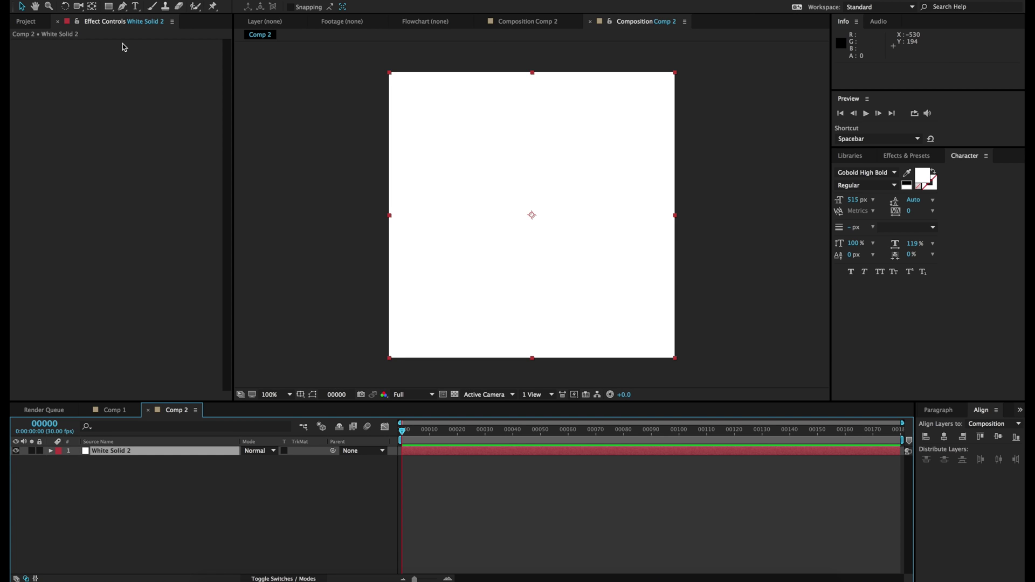
Add a full-size rectangular mask to the white solid and set its Mask Expansion to -182 pixels
double_click(109, 7)
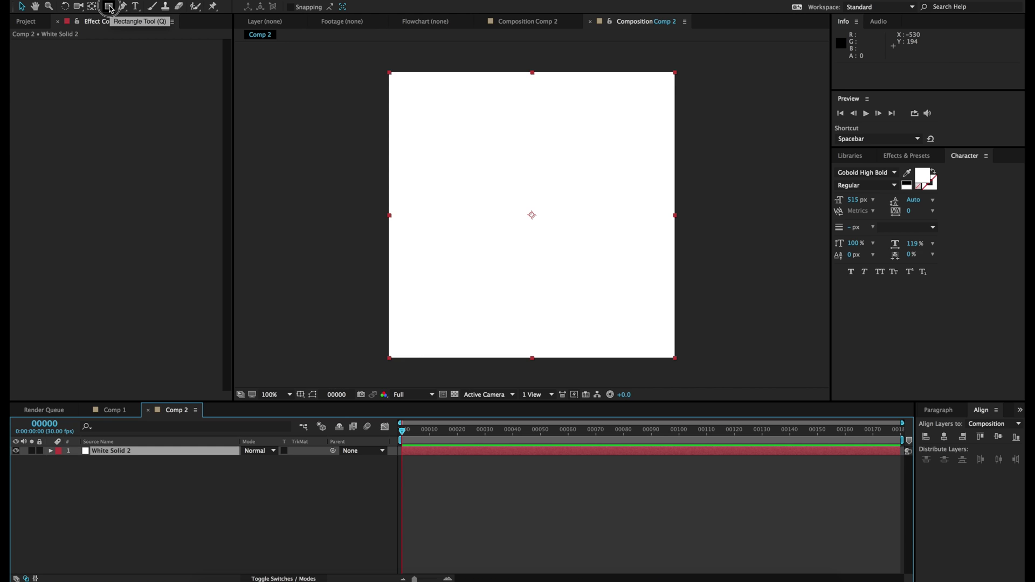
click(68, 469)
drag(247, 511, 164, 518)
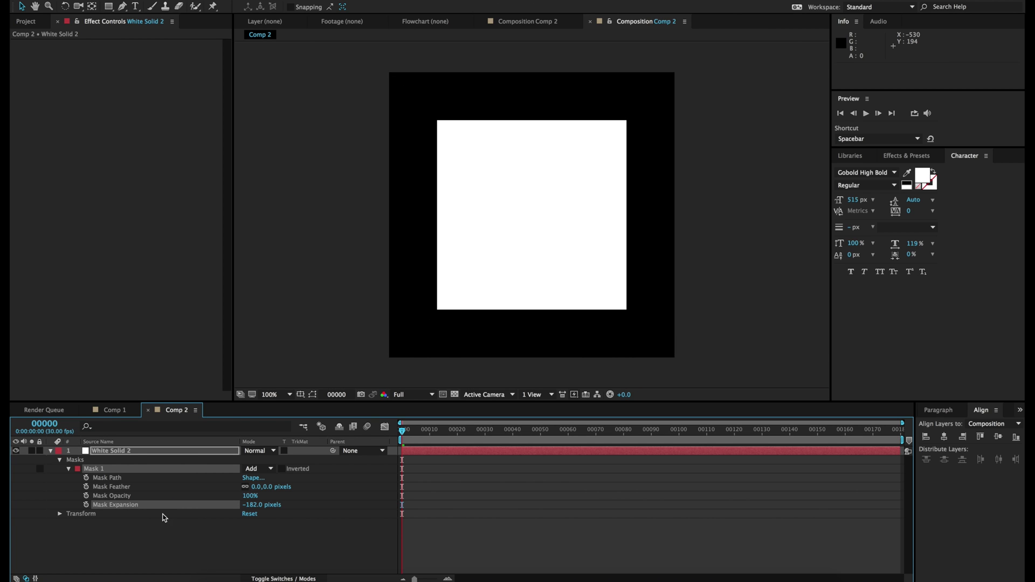
Duplicate Mask 1, set the copy's mode to Subtract and its Mask Expansion to -244 pixels to form a square outline
click(97, 471)
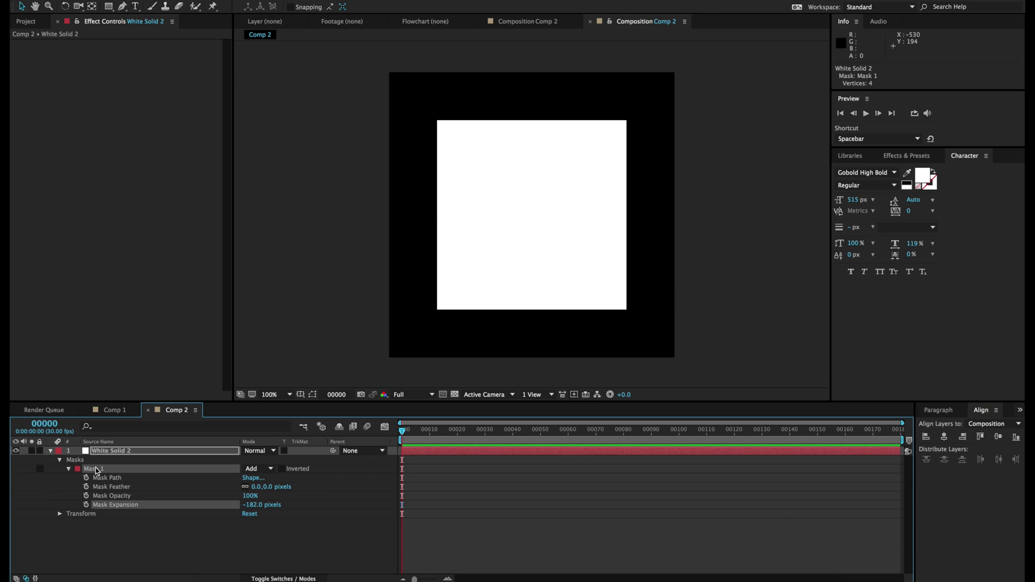
key(ctrl+d)
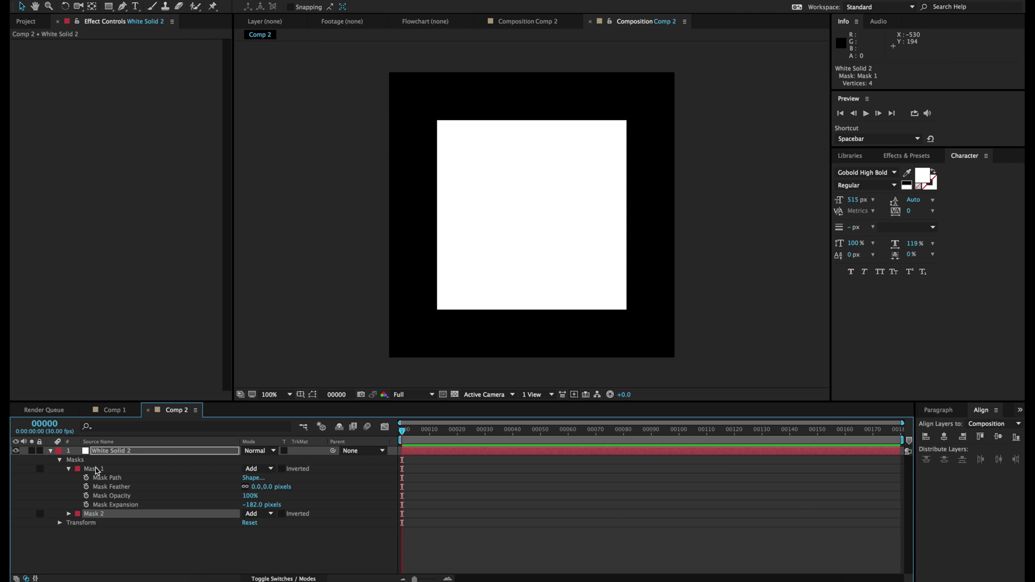
click(96, 470)
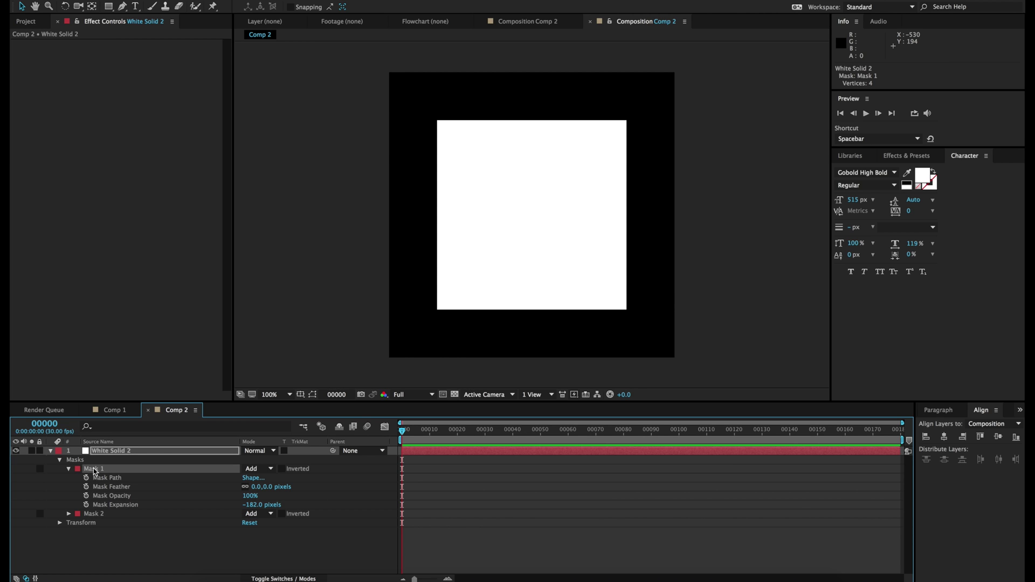
click(97, 516)
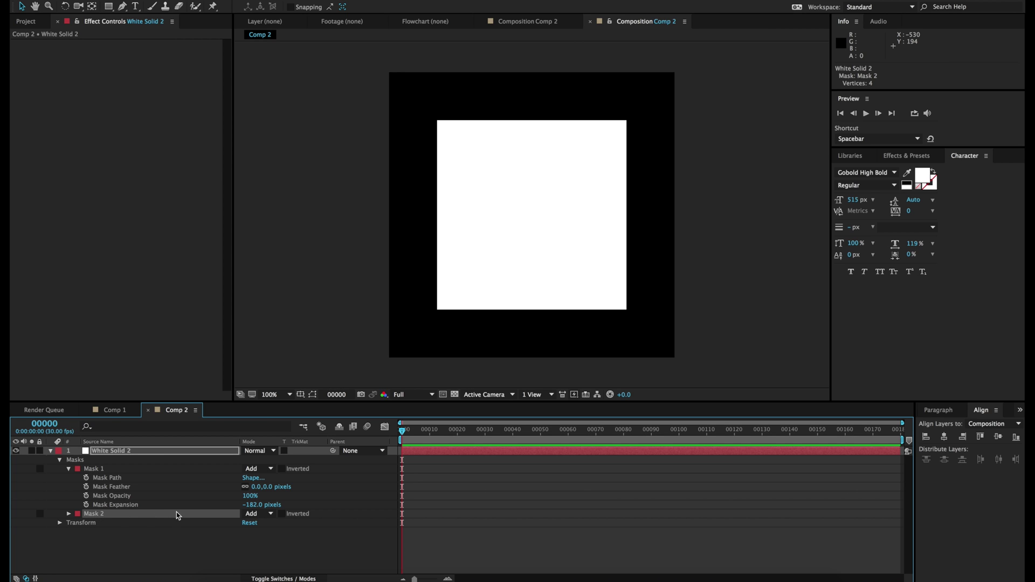
click(254, 513)
click(266, 533)
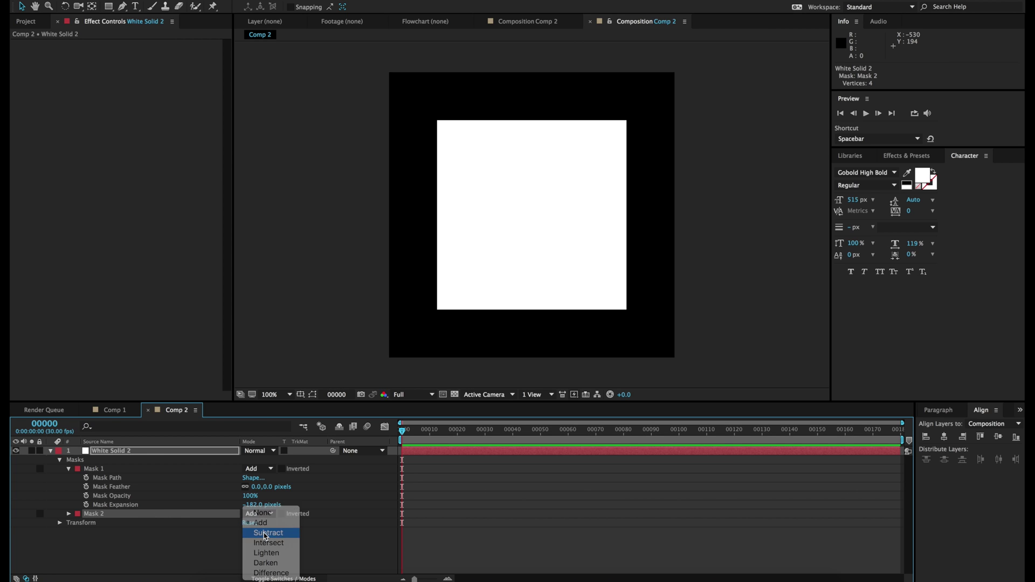
click(69, 513)
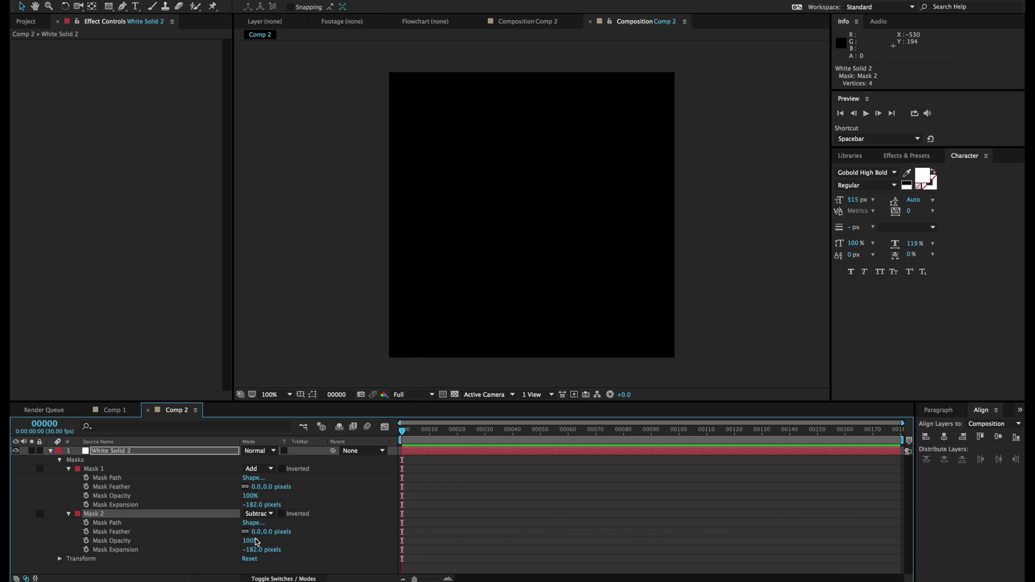
mouse_move(252, 550)
mouse_down()
mouse_move(229, 550)
mouse_move(248, 554)
mouse_up()
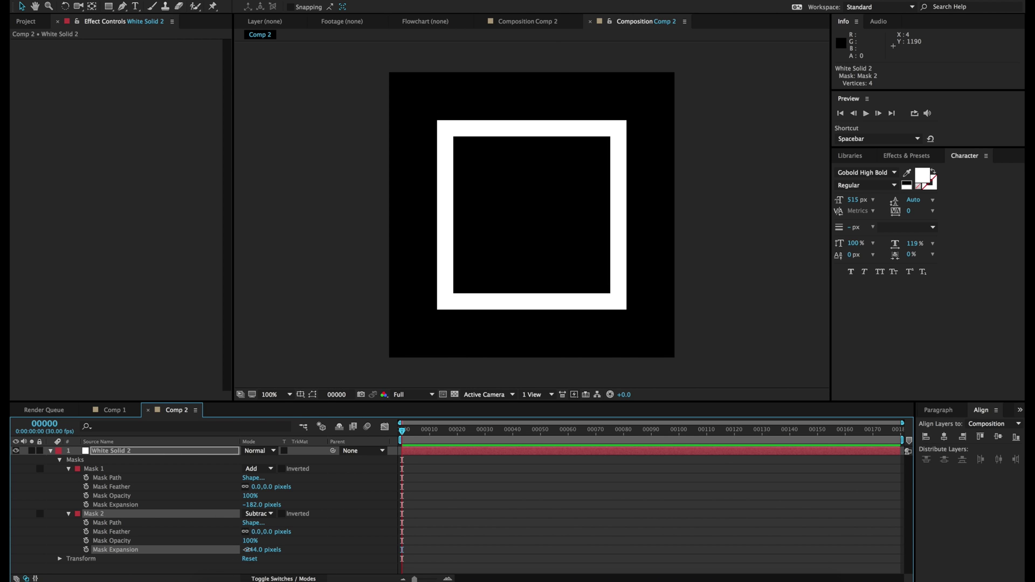
click(444, 499)
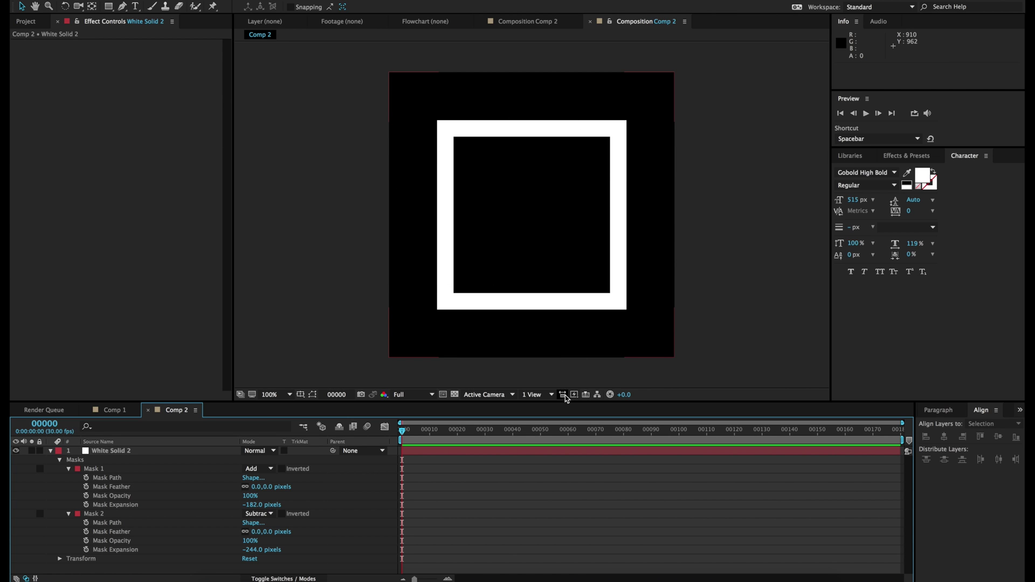
Add Mask Expansion keyframes for both masks of the white solid at frame 30
click(487, 430)
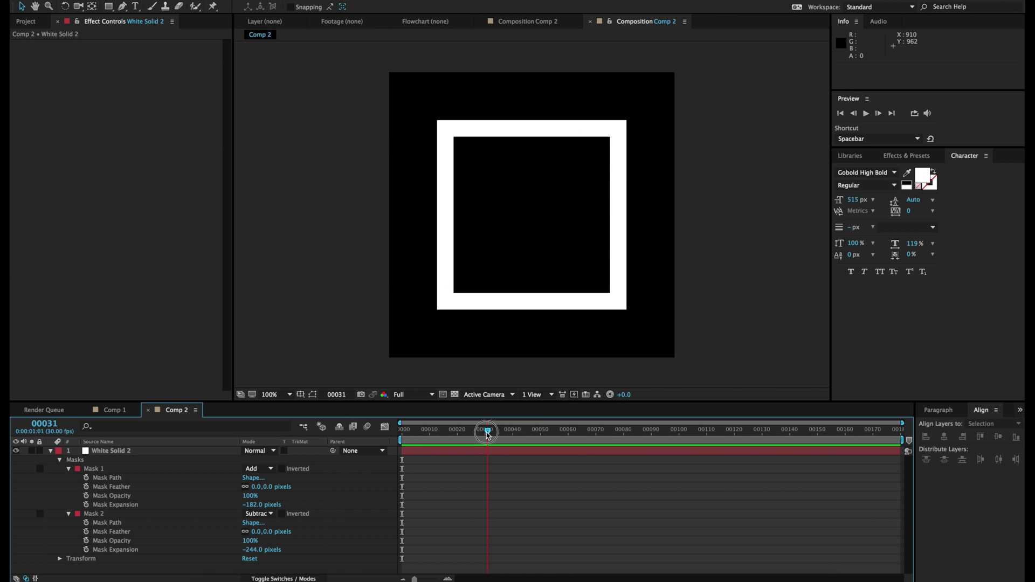
drag(487, 435, 487, 435)
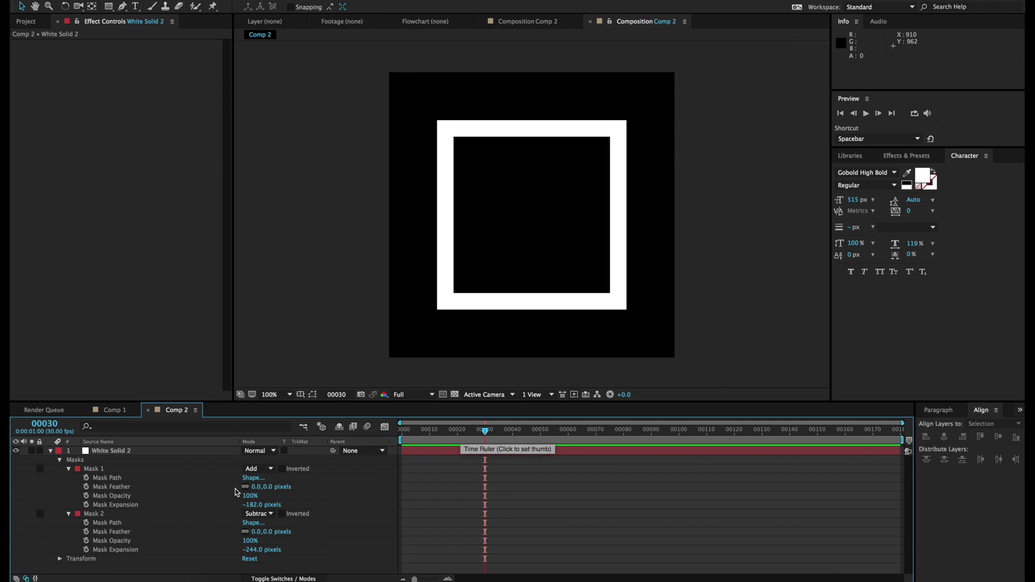
click(86, 550)
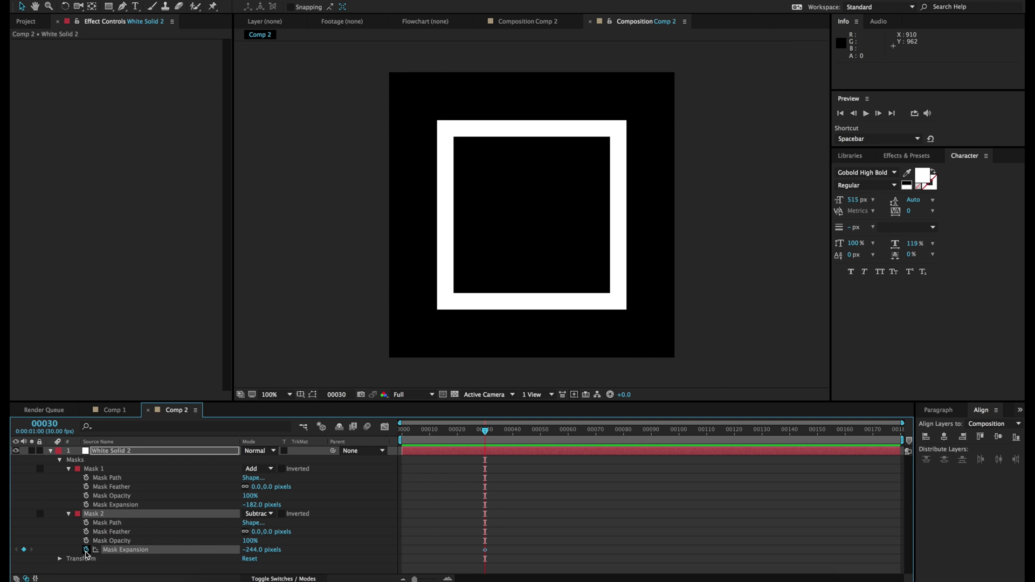
click(86, 505)
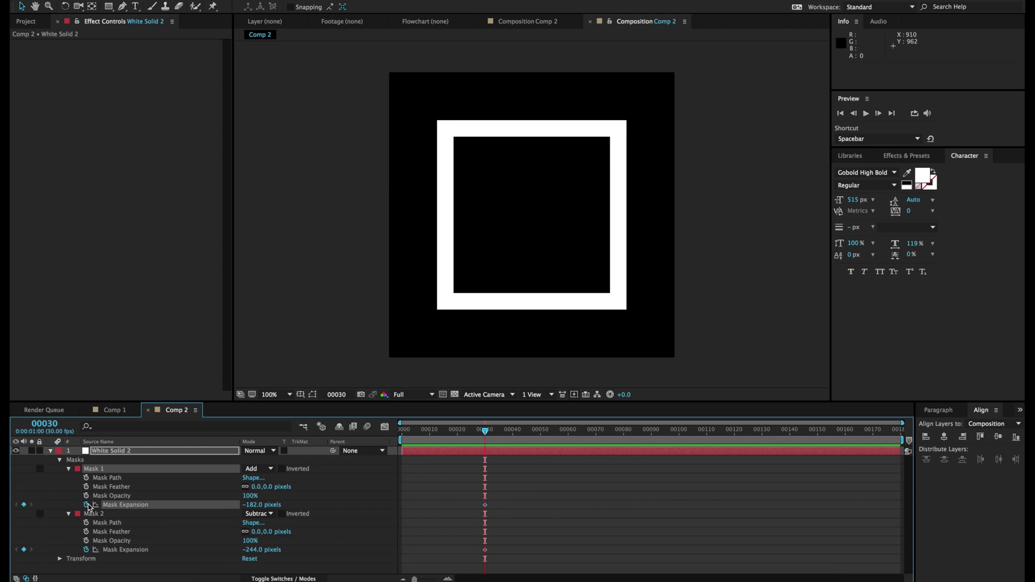
click(424, 535)
Keyframe Mask Expansion at frame 0 to -453 pixels for Mask 2 and -456 pixels for Mask 1, and scrub through the animation
drag(465, 439, 396, 433)
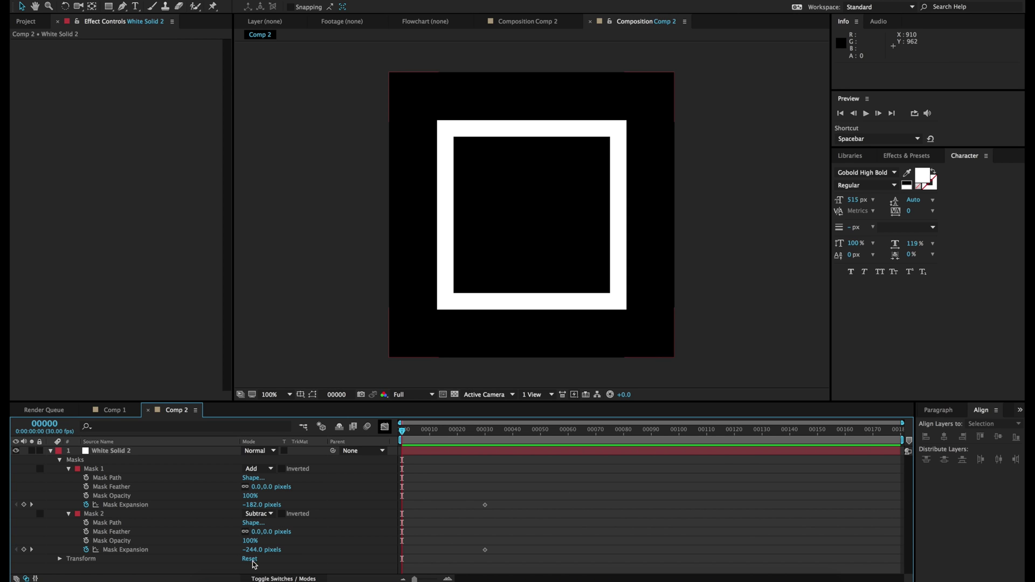
drag(252, 557, 137, 562)
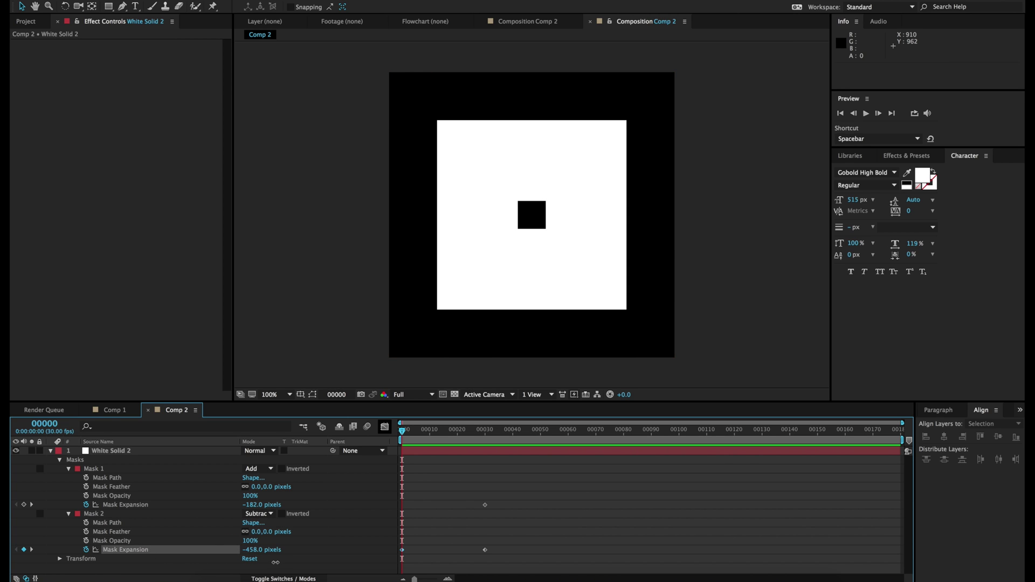
mouse_move(260, 556)
mouse_down()
mouse_move(244, 555)
mouse_move(255, 544)
mouse_up()
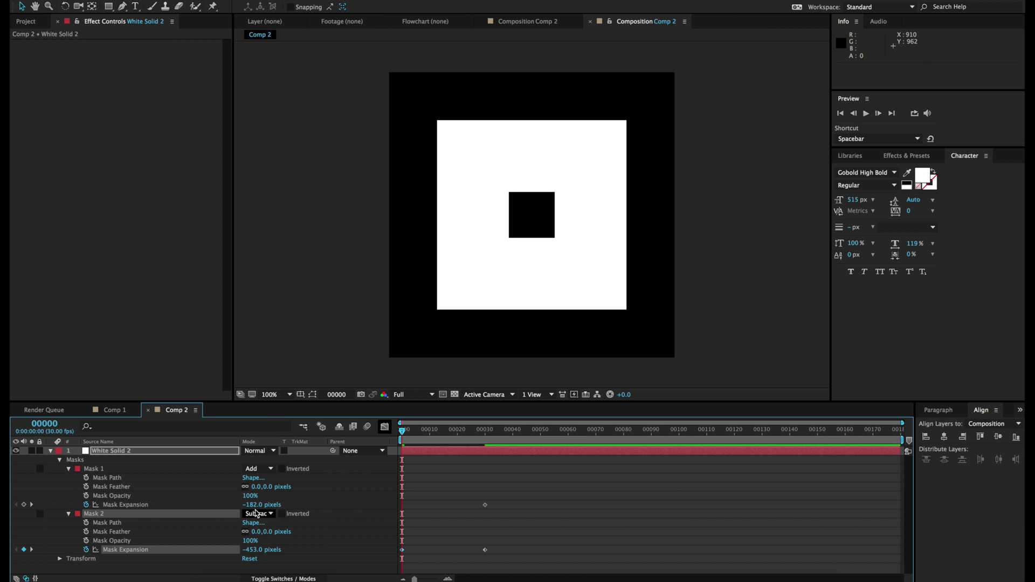
drag(254, 508, 197, 516)
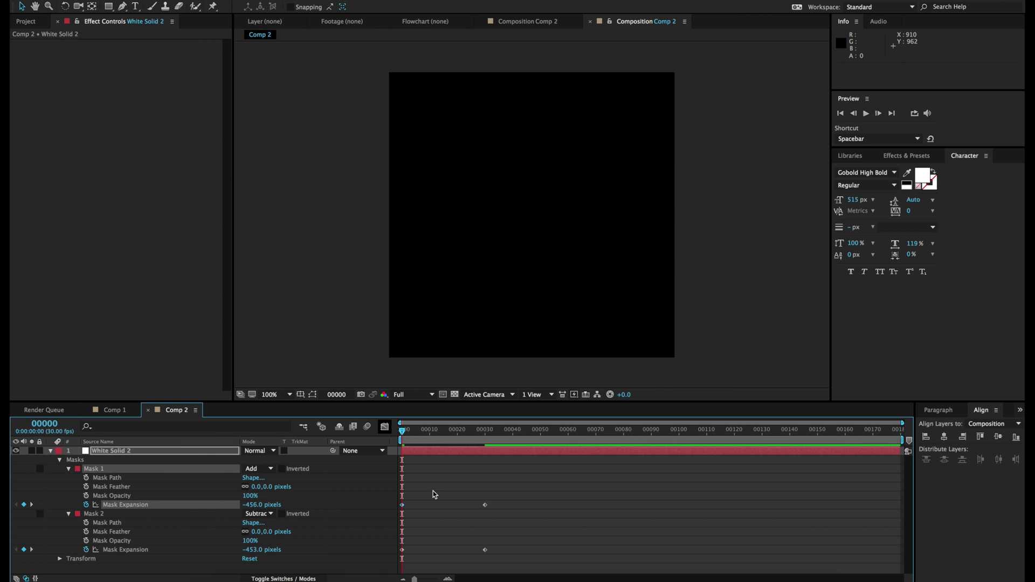
click(423, 467)
drag(404, 432, 546, 433)
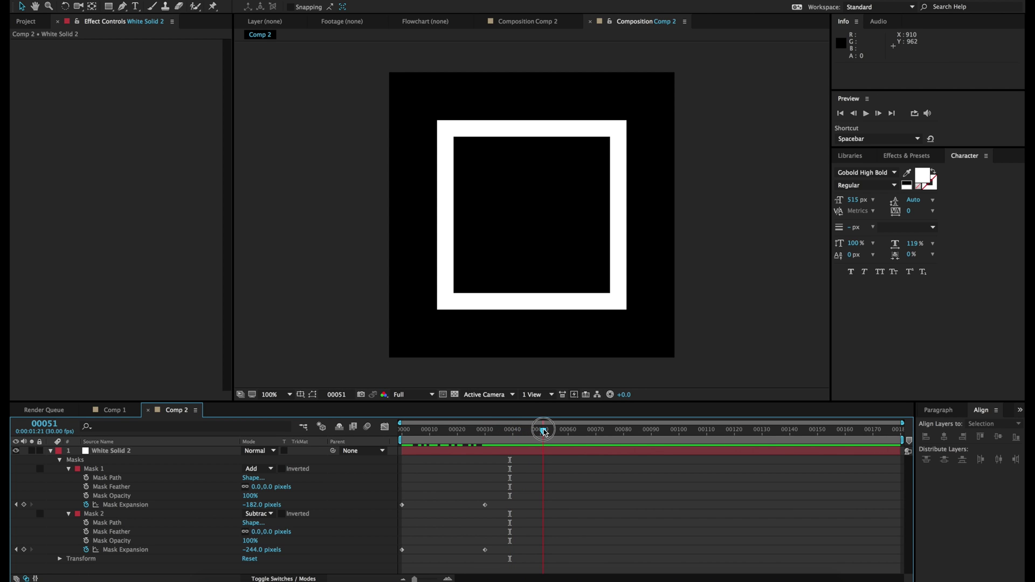
Keyframe Mask Expansion at frame 50 to -44 pixels for both masks of the white solid and scrub the result
drag(543, 433, 540, 433)
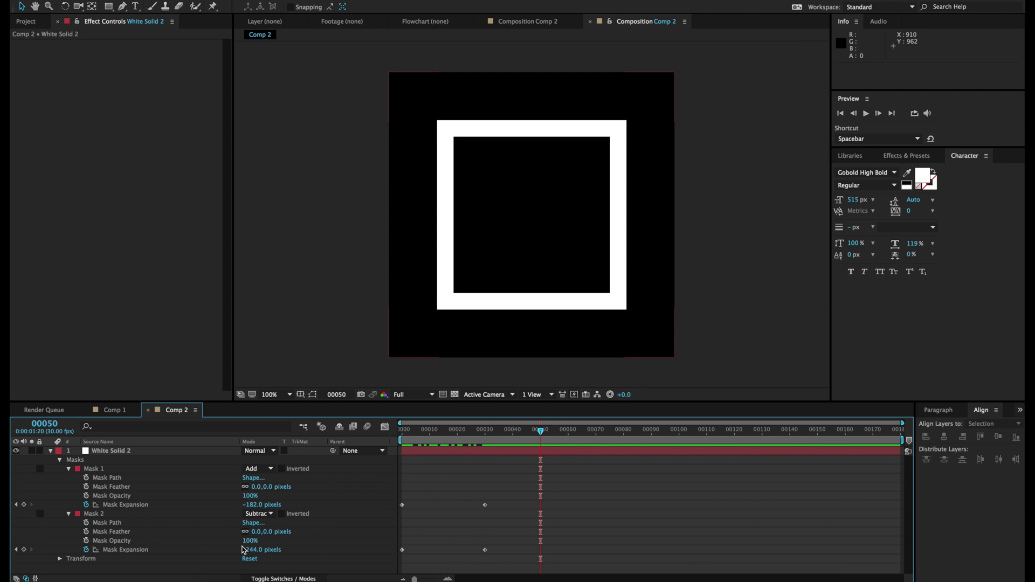
drag(254, 506, 305, 491)
drag(256, 553, 353, 548)
click(539, 464)
mouse_move(543, 432)
mouse_down()
mouse_move(403, 432)
mouse_move(547, 428)
mouse_move(533, 430)
mouse_up()
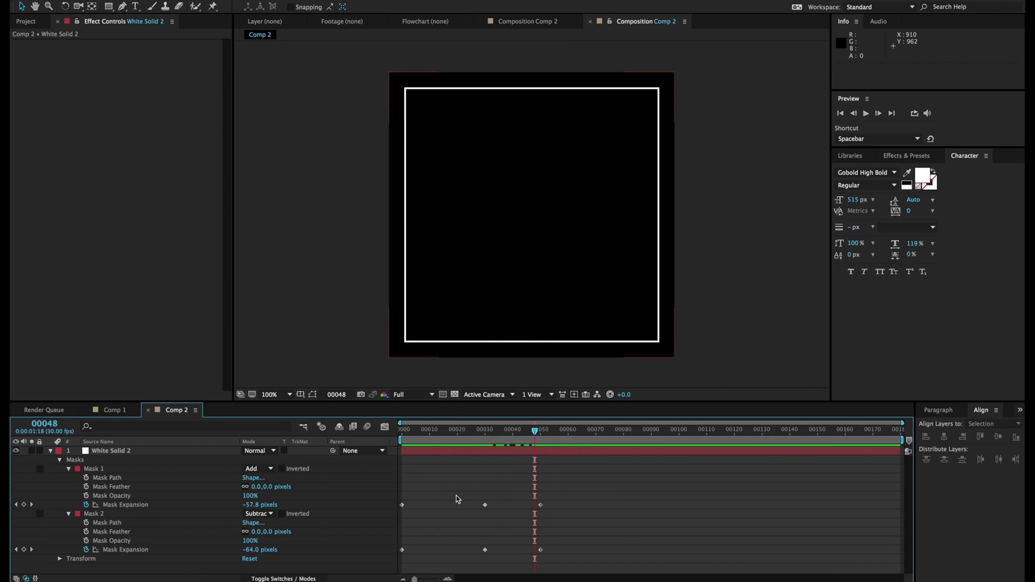
Apply Easy Ease to all Mask Expansion keyframes of both masks and preview the animation from frame 0
drag(403, 492, 544, 556)
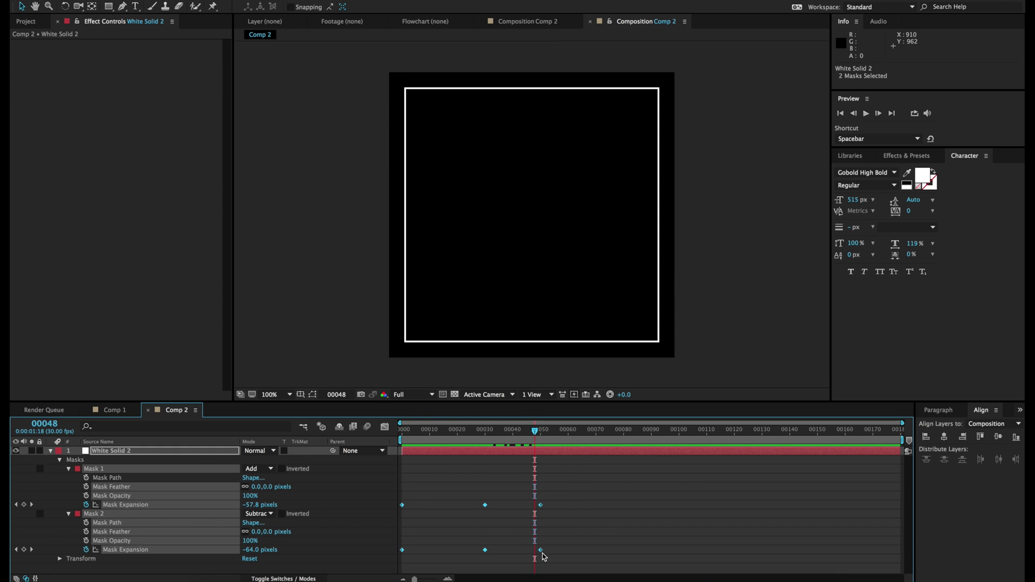
right_click(541, 551)
mouse_move(571, 575)
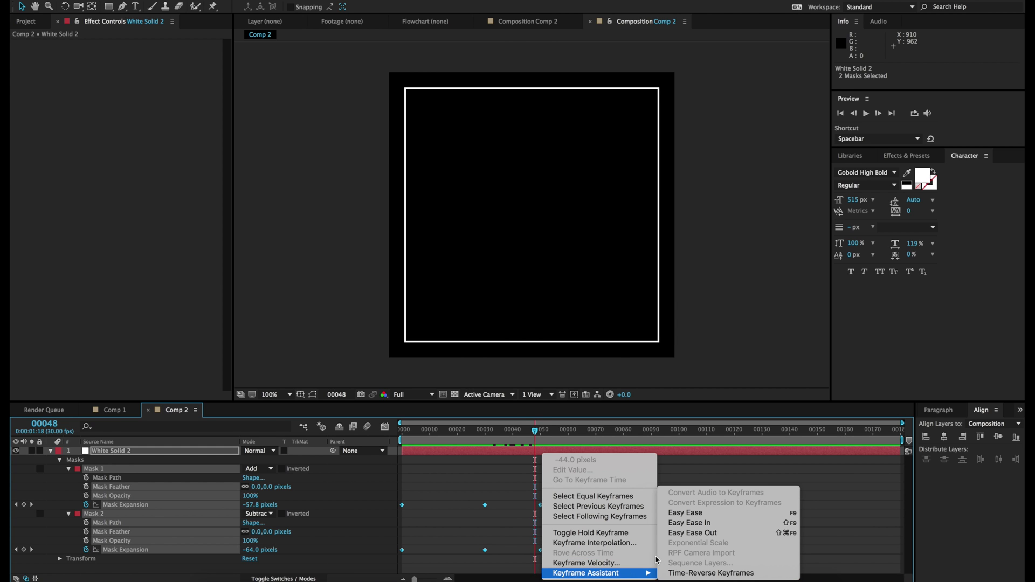
click(675, 512)
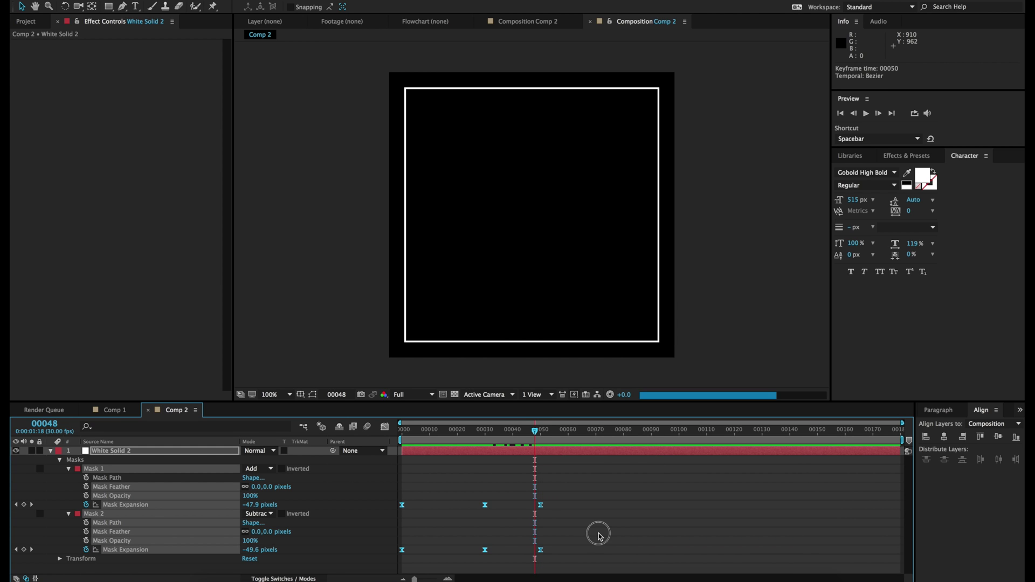
click(598, 533)
drag(451, 437, 397, 439)
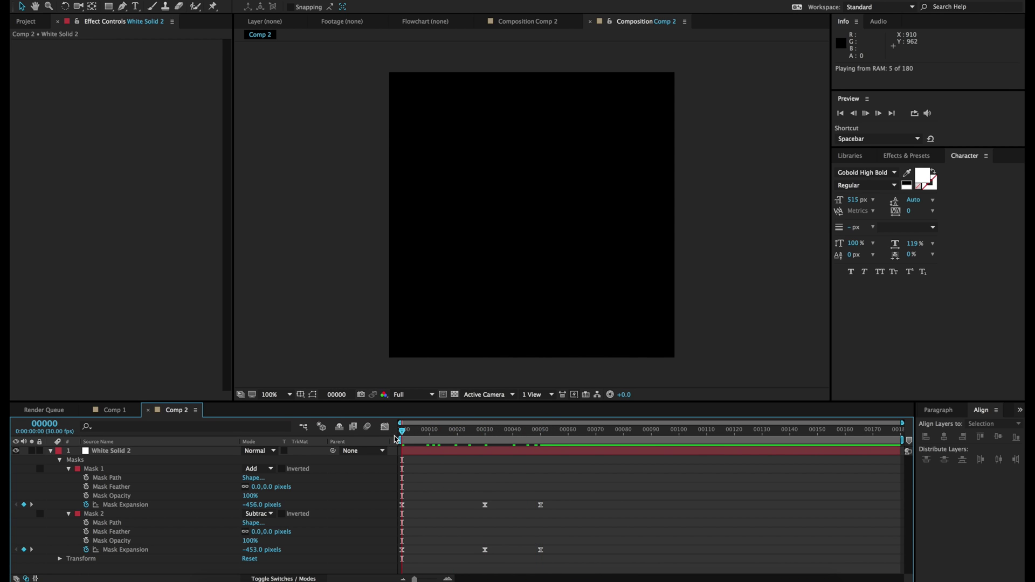
key(space)
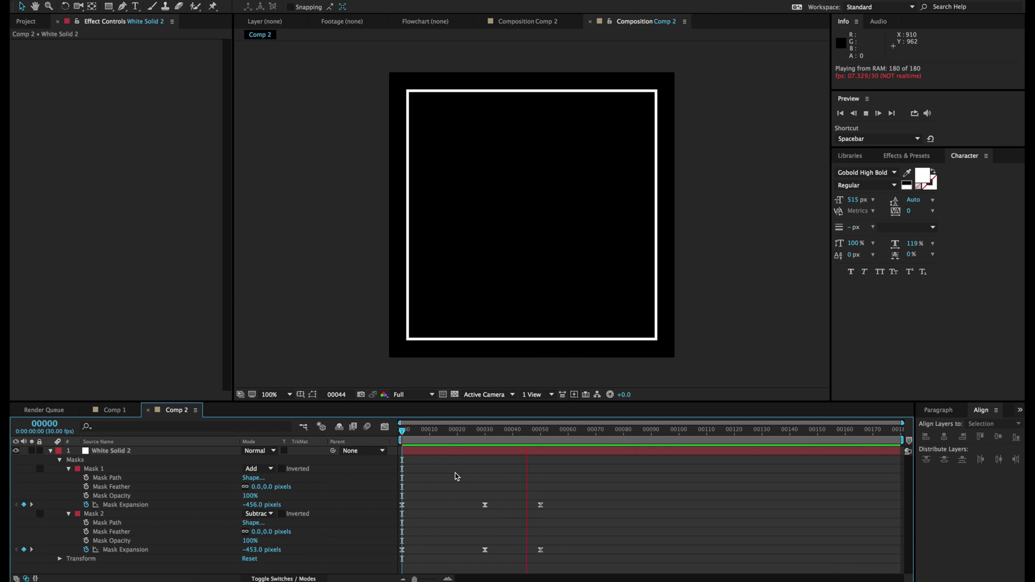
Convert Mask 1's Mask Expansion keyframe at frame 30 to Auto Bezier in the graph editor
drag(455, 431, 482, 439)
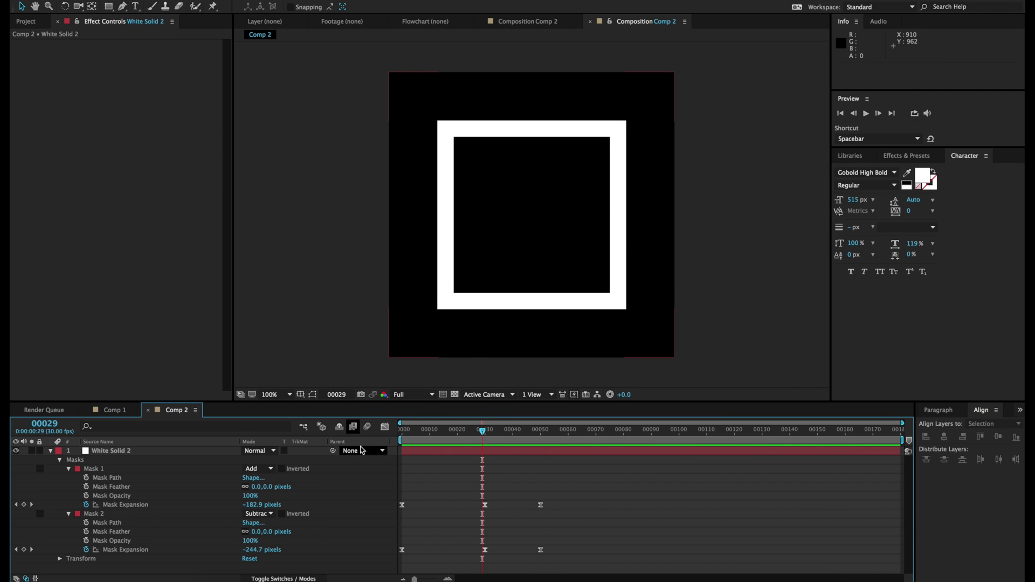
click(385, 427)
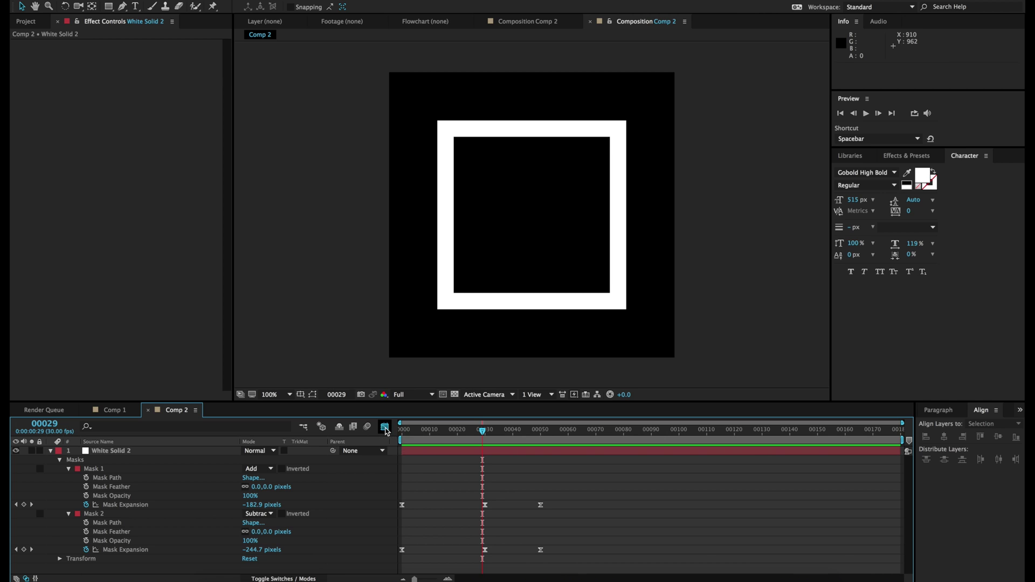
click(125, 505)
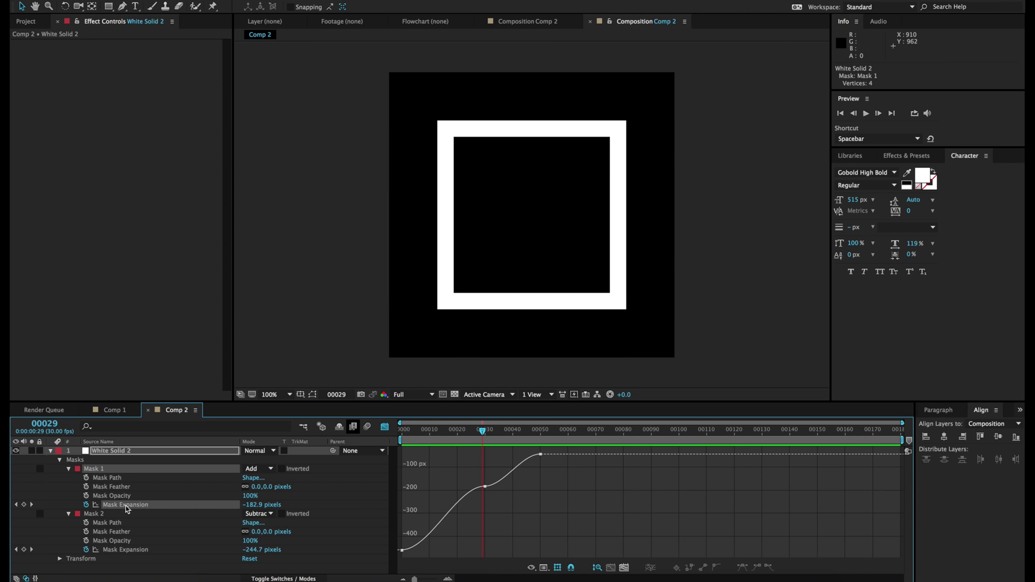
click(485, 487)
click(488, 505)
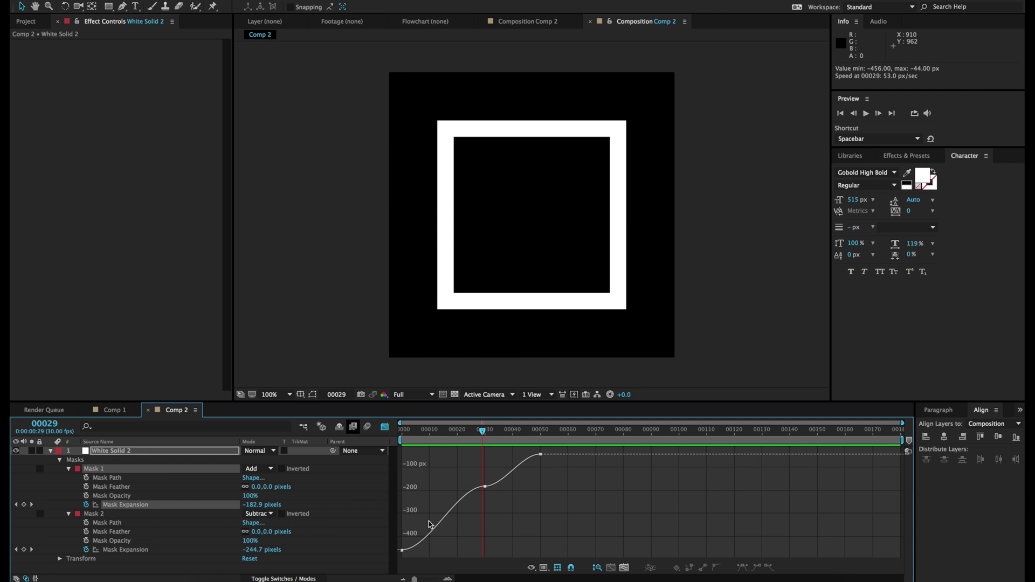
click(485, 489)
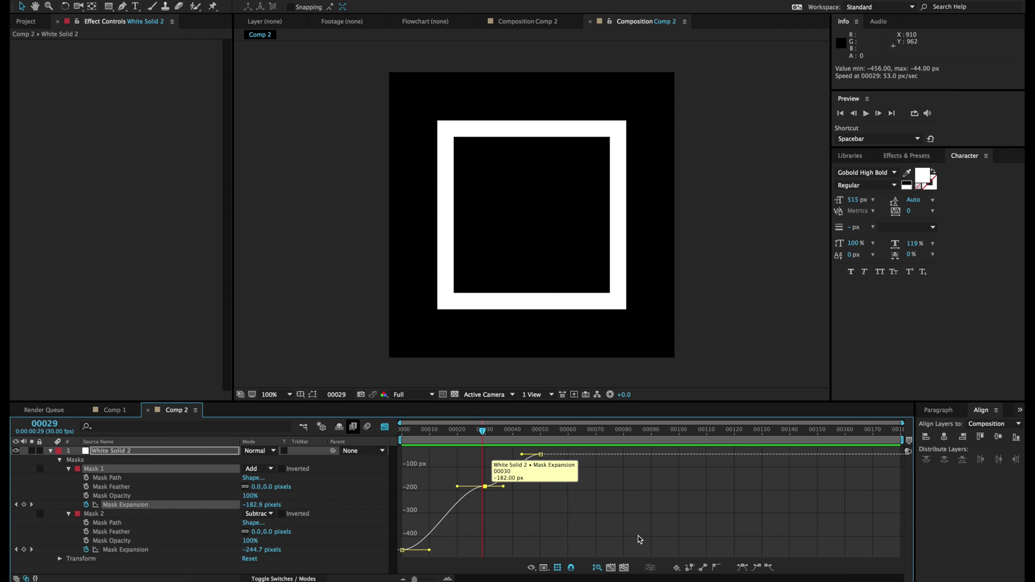
click(717, 570)
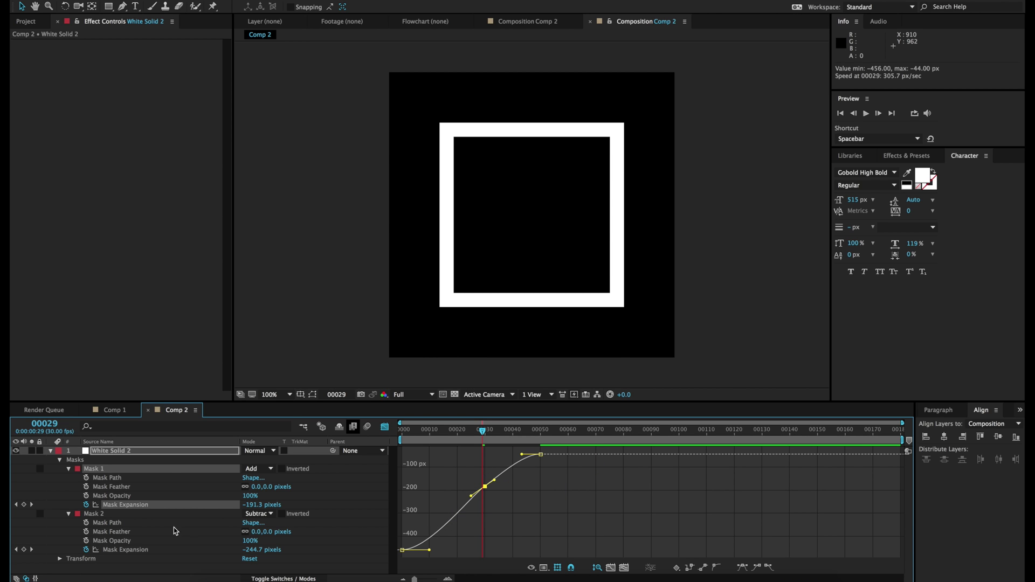
Convert Mask 2's Mask Expansion keyframe at frame 30 to Auto Bezier and close the graph editor
click(129, 550)
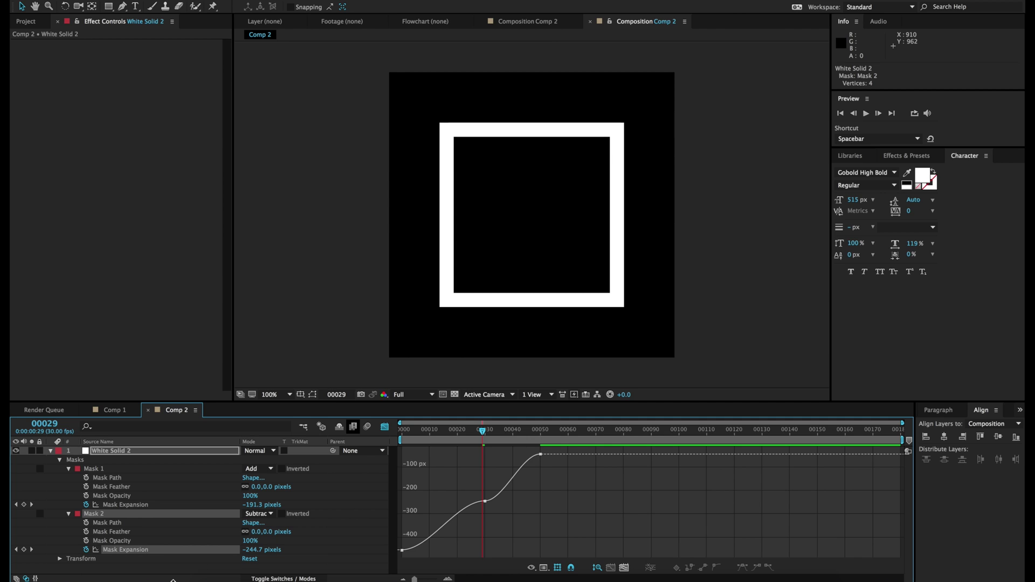
click(484, 500)
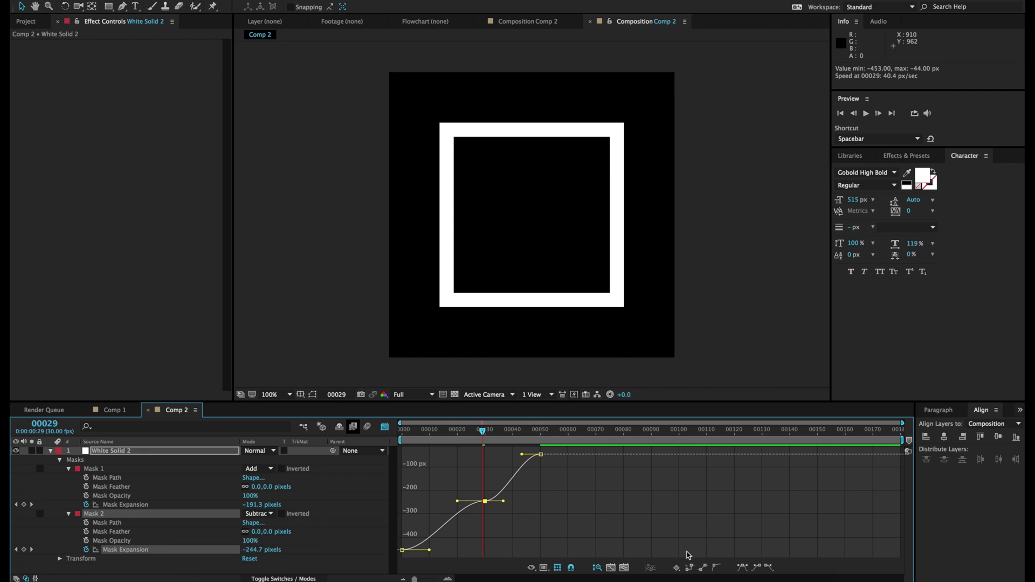
click(715, 569)
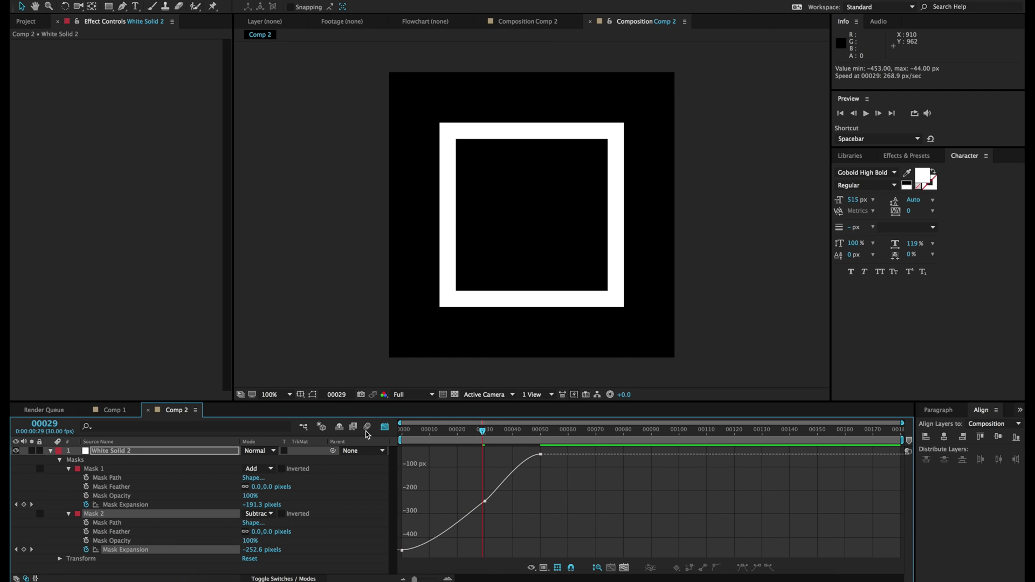
click(385, 427)
Preview the smoothed square outline animation from frame 0
drag(466, 431, 402, 431)
key(space)
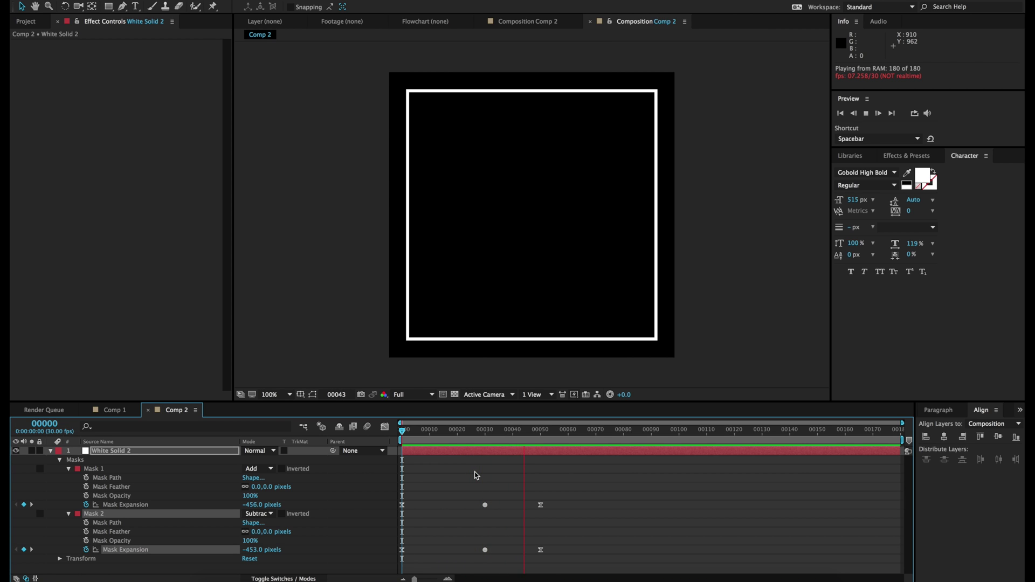
key(space)
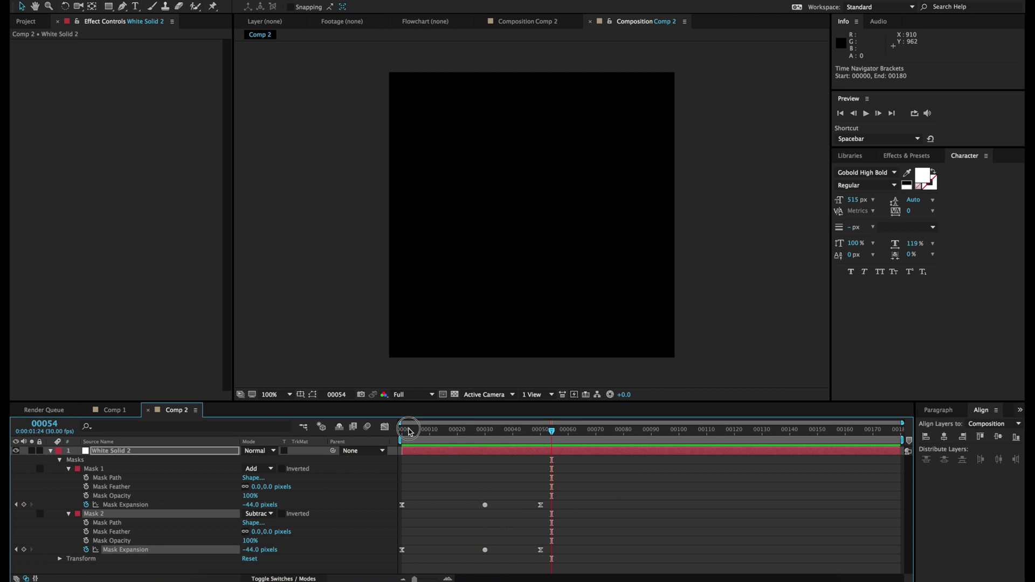
key(space)
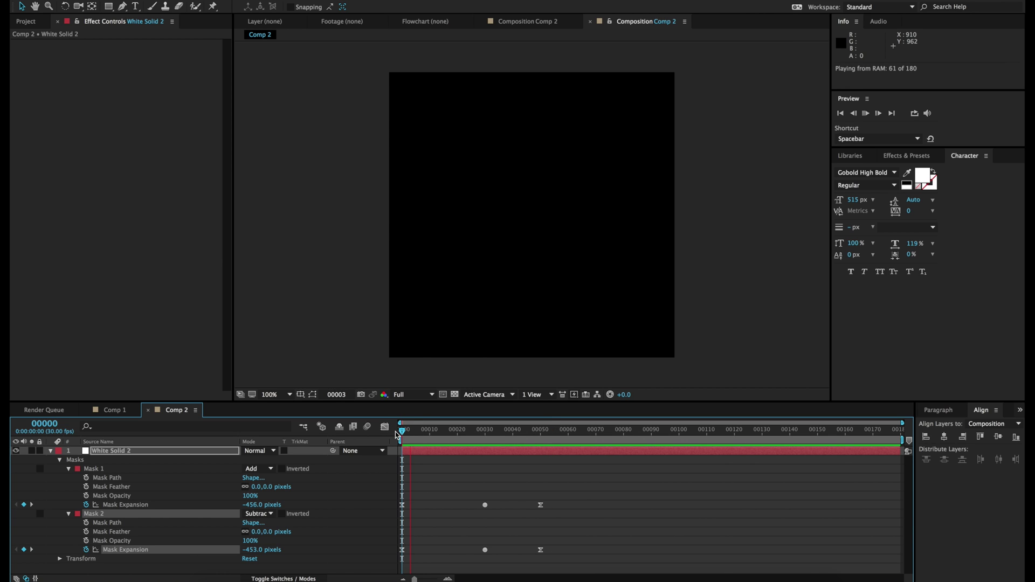
key(space)
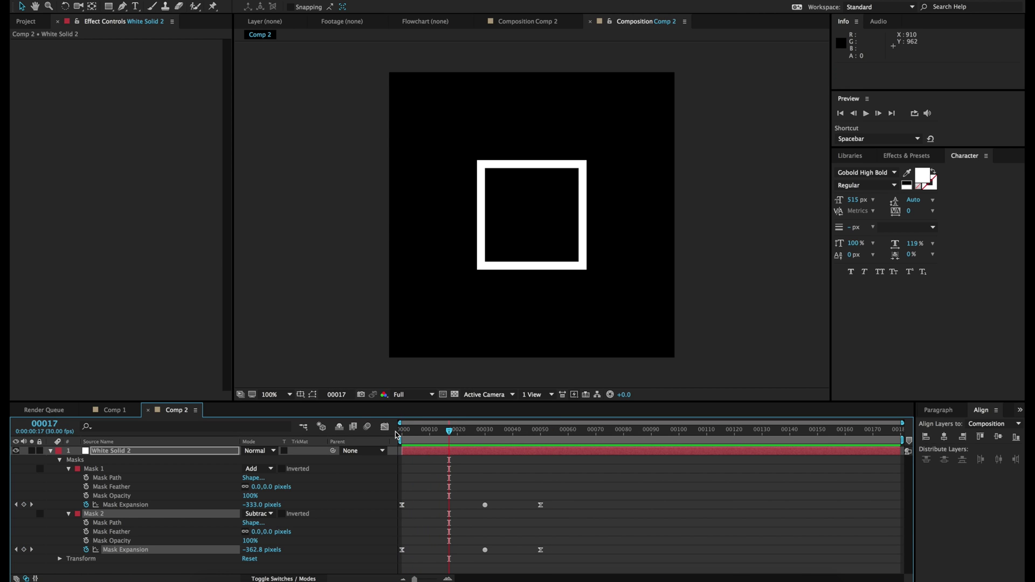
Enable motion blur for the white solid and the composition, and check the blurred outline up to frame 26
click(51, 451)
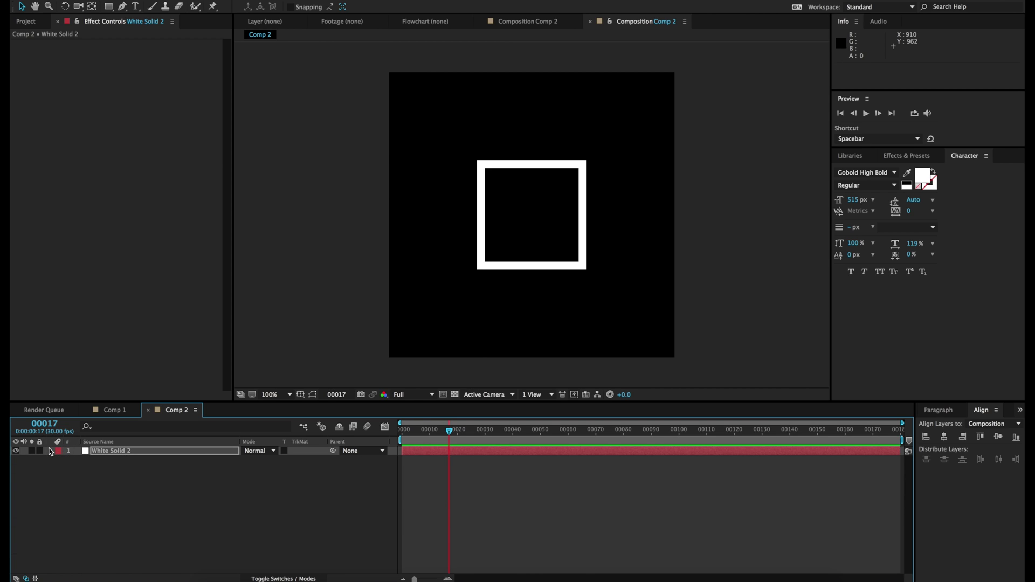
click(277, 576)
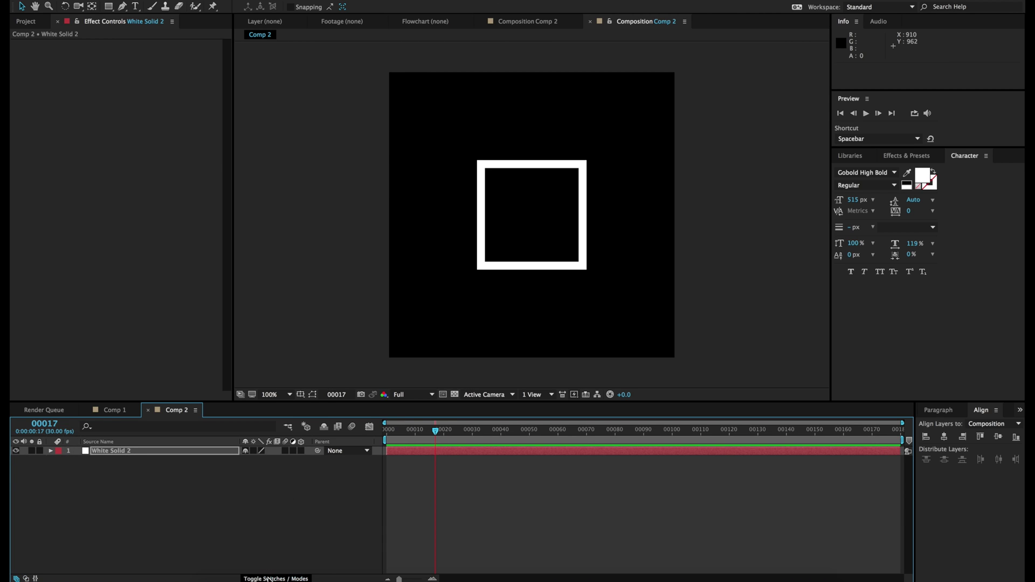
click(285, 451)
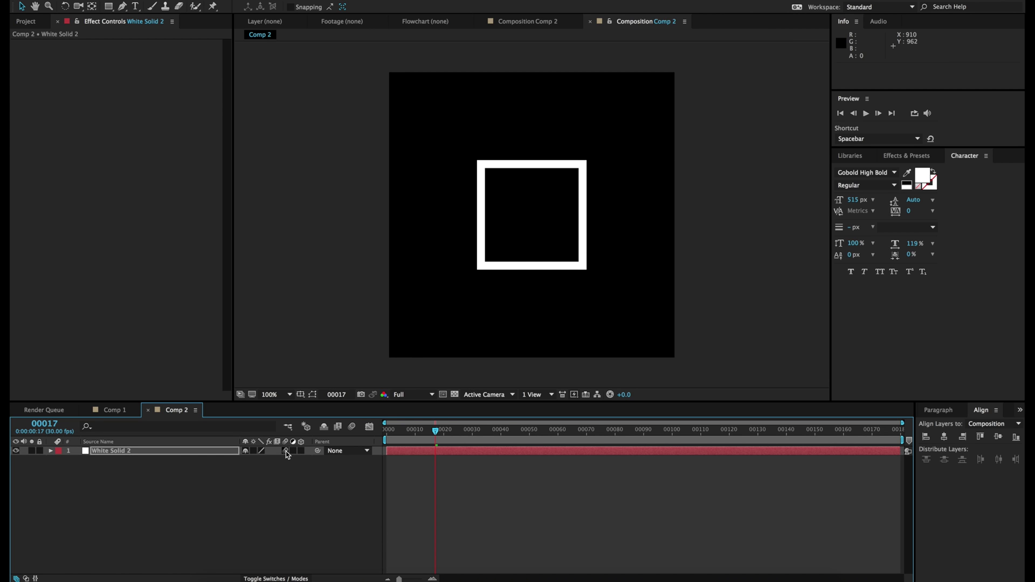
click(353, 428)
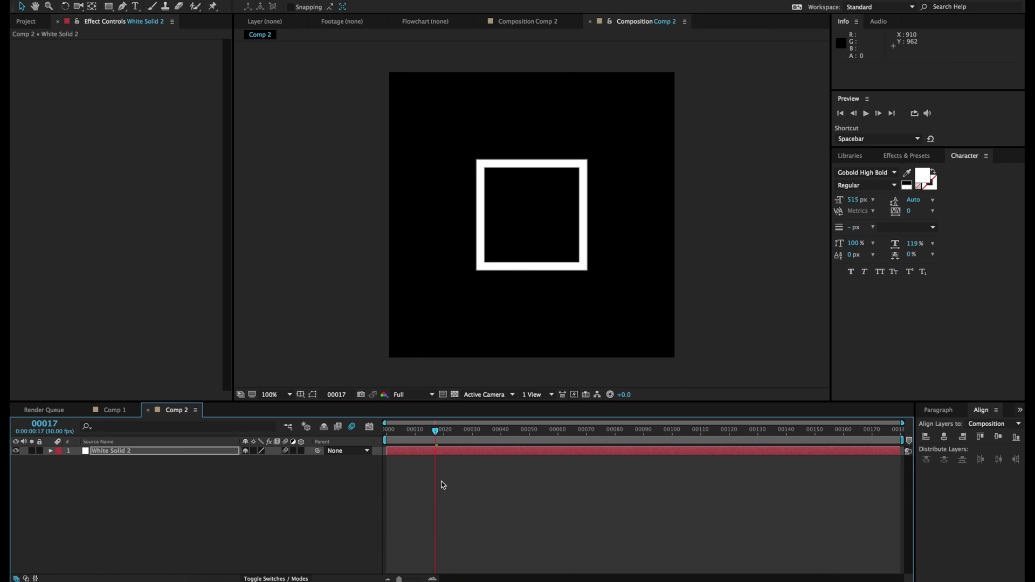
click(442, 485)
key(period)
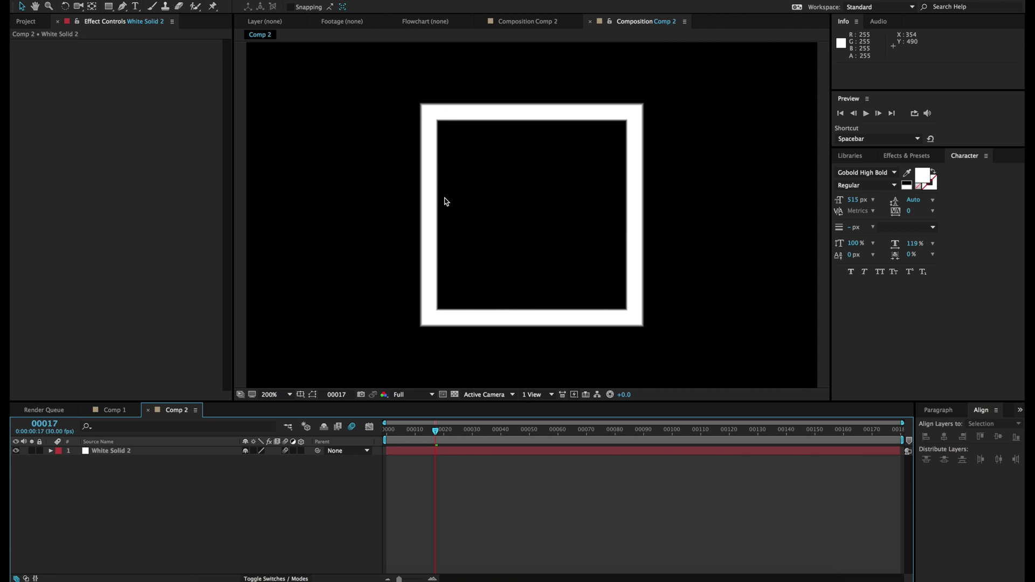
drag(424, 438, 460, 438)
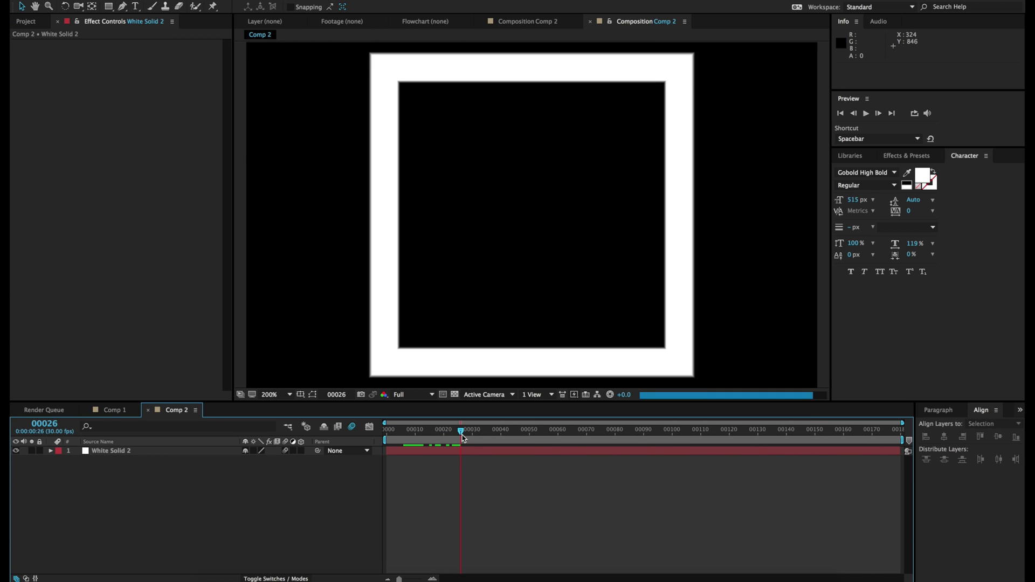
key(comma)
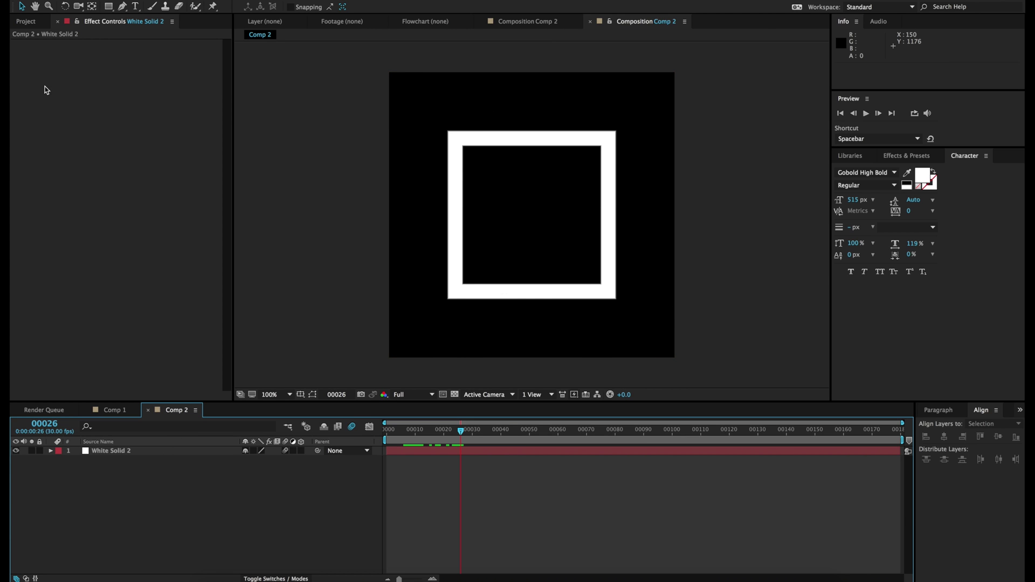
Rename the Comp 2 composition as Element in the project
click(30, 22)
click(46, 130)
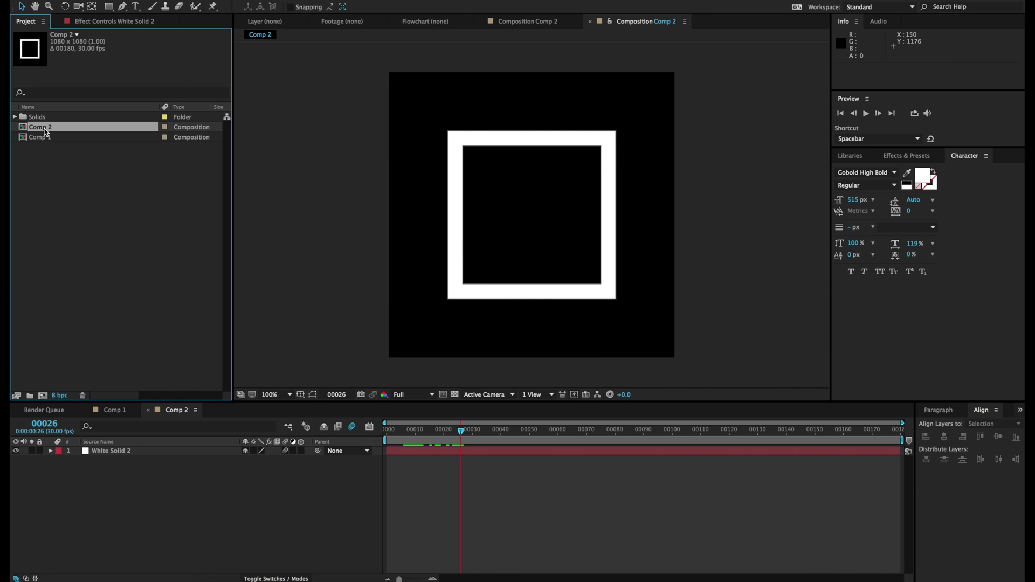
key(Return)
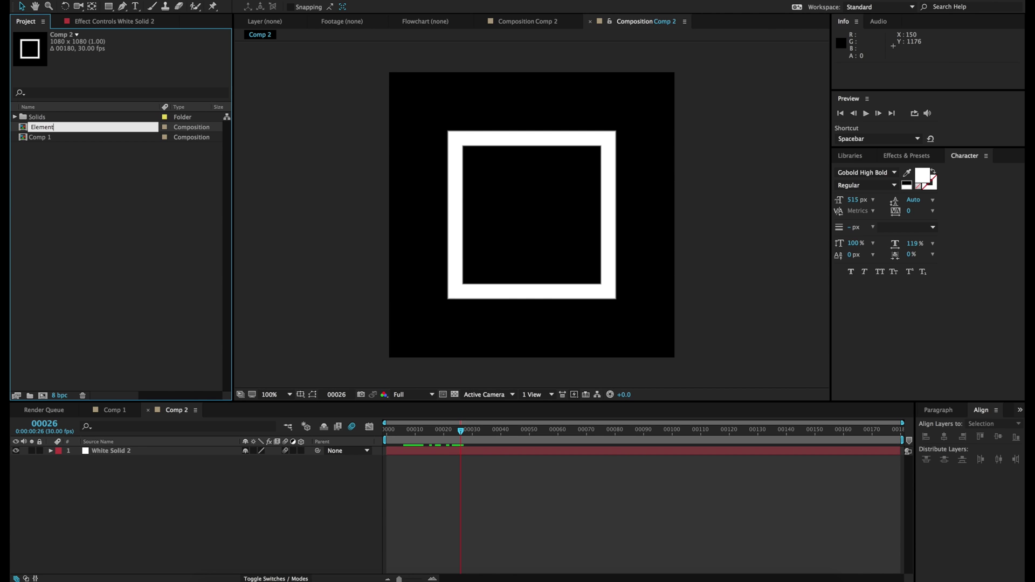
key(Return)
click(130, 503)
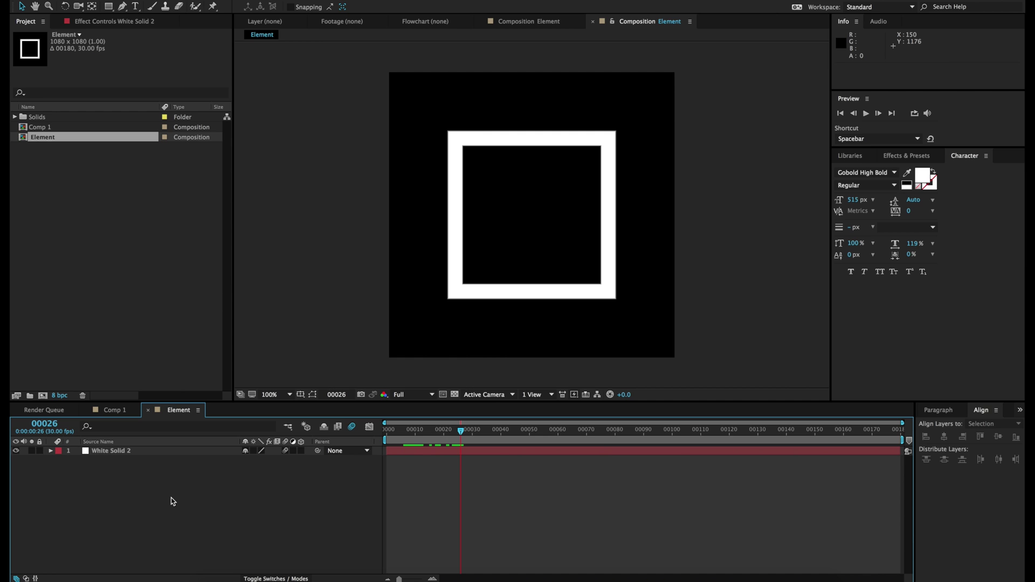
Lock the Element composition's aspect ratio to 1:1 and double its size to 2160 x 2160 px
click(171, 0)
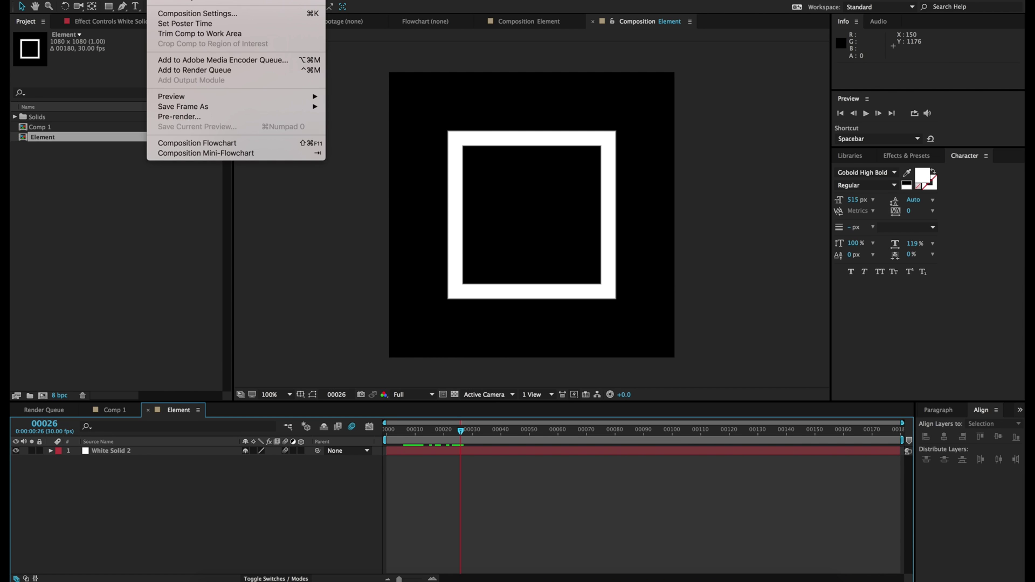
mouse_move(213, 0)
click(185, 1)
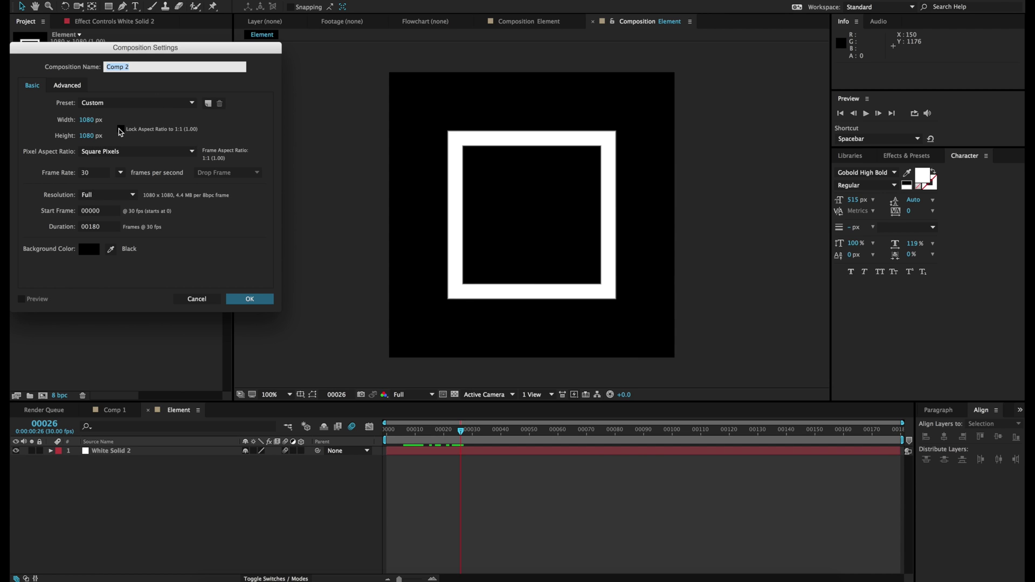
click(120, 129)
click(88, 136)
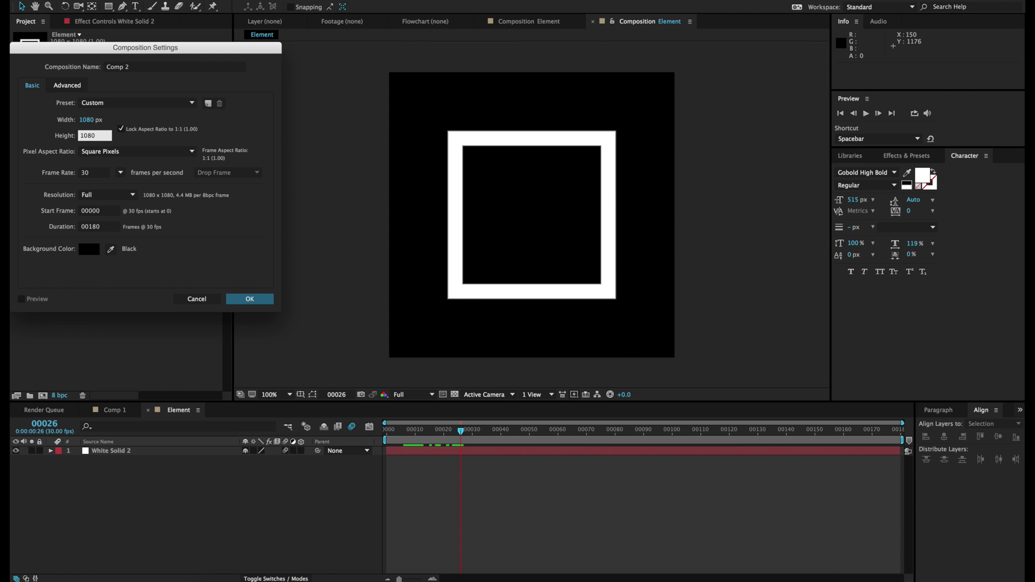
text(*2)
key(Return)
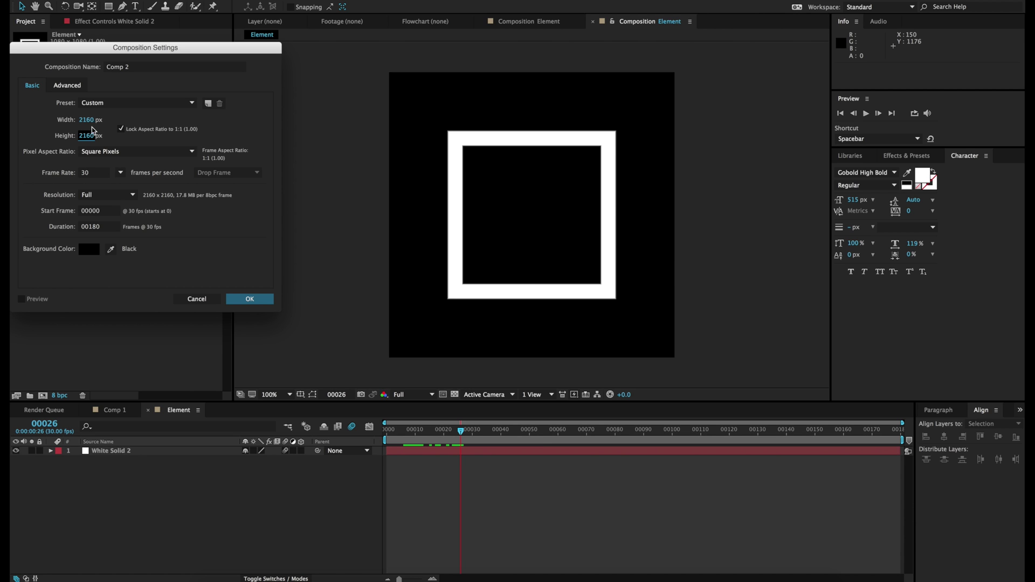
click(257, 299)
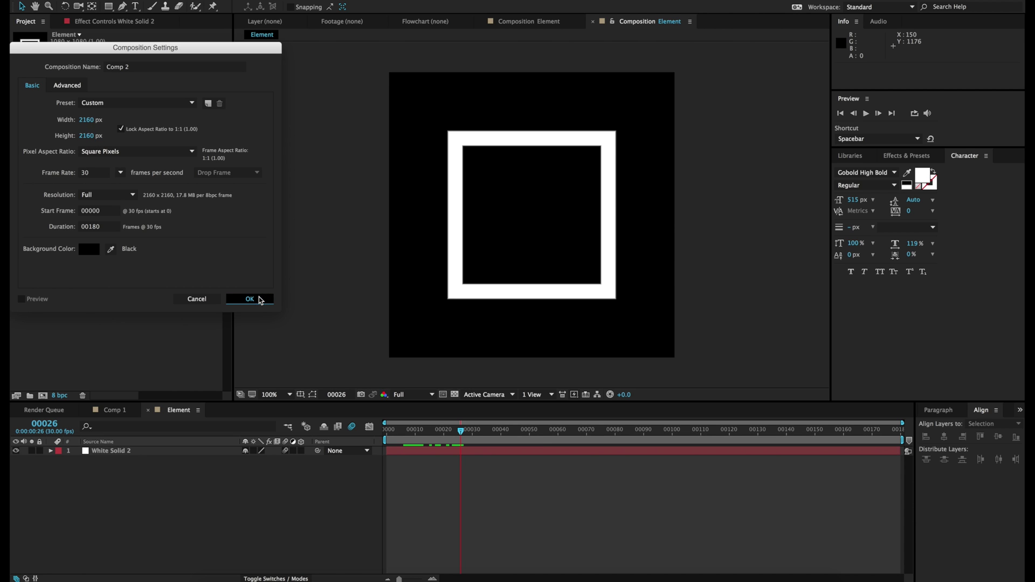
Add the Element composition to the new Comp 2 at its centre and show its square outline at frame 31
drag(45, 148, 149, 531)
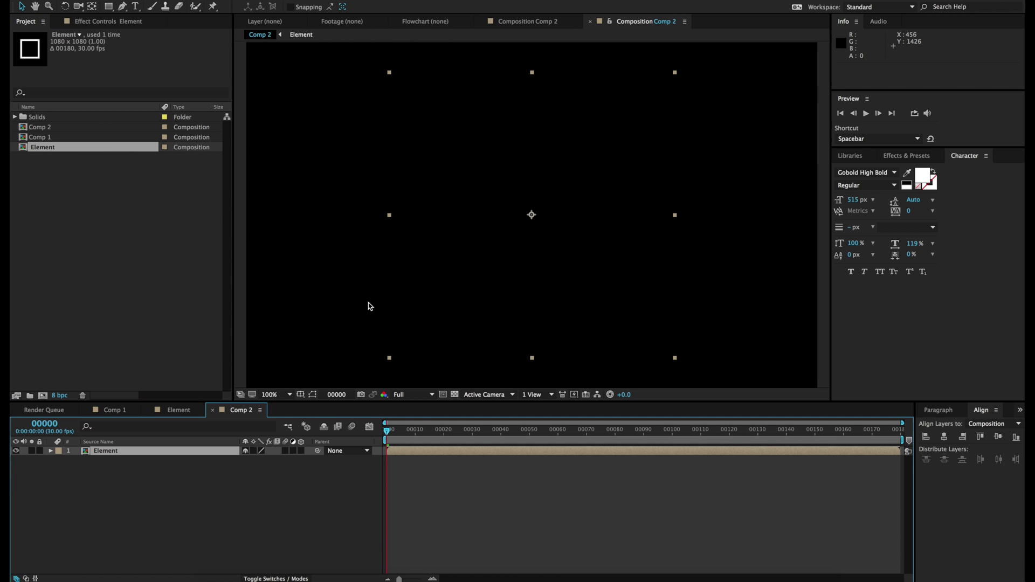
key(comma)
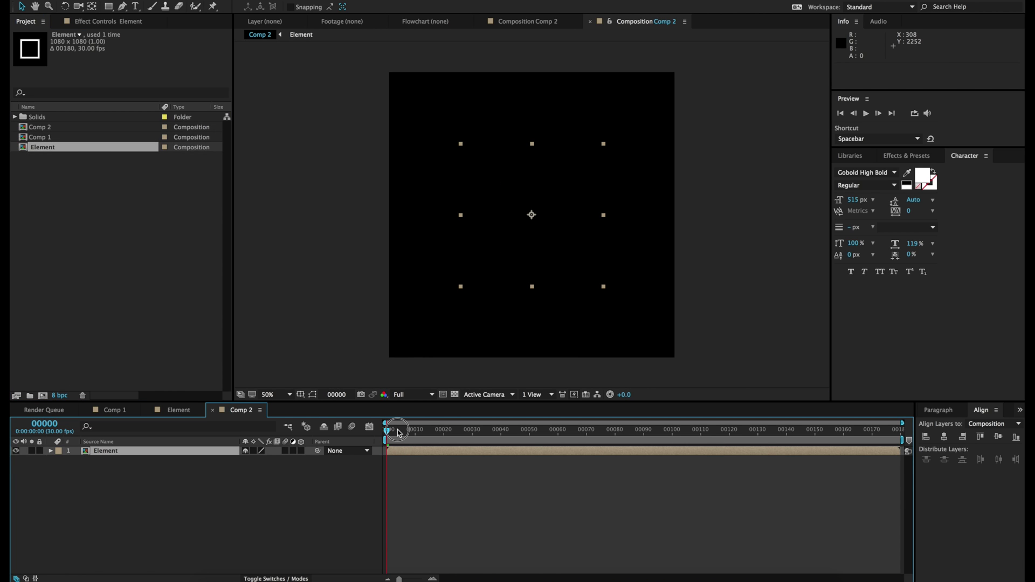
drag(398, 433, 475, 433)
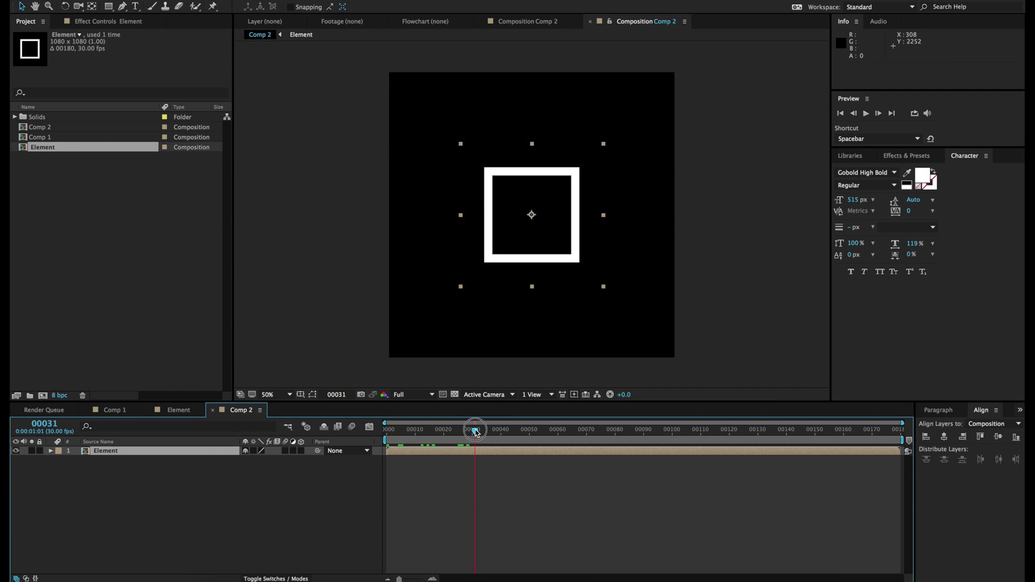
click(474, 497)
scroll(551, 210, up, 1)
scroll(552, 177, down, 1)
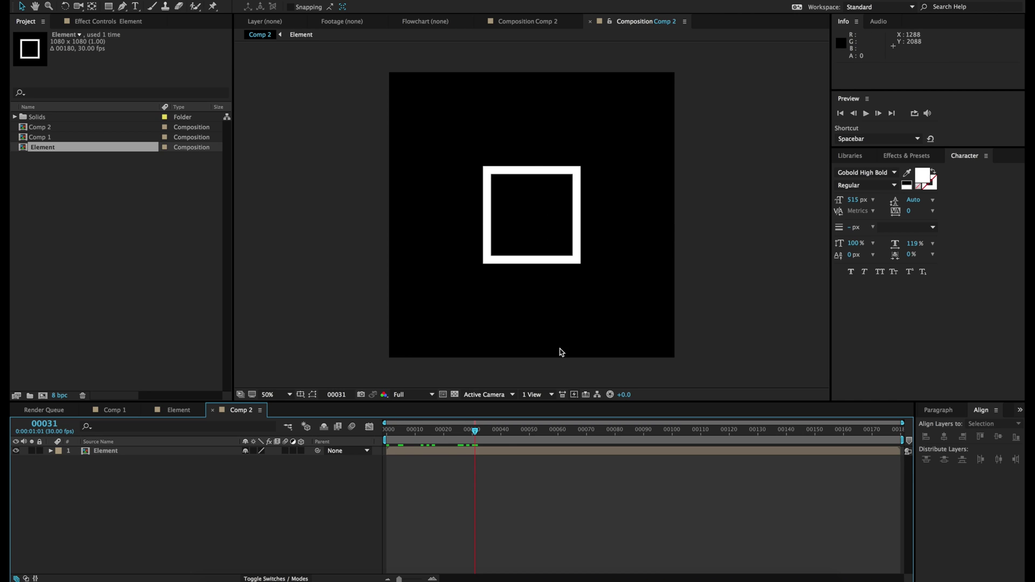
Duplicate the Element layer, move the copy over the original square's upper-right corner, and scale it to 60%
click(108, 452)
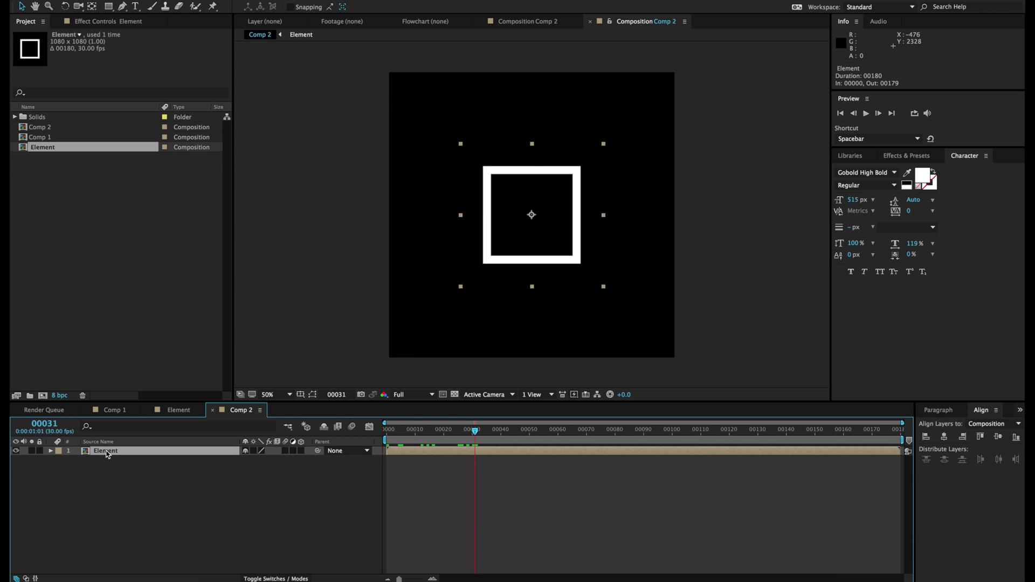
key(ctrl+d)
drag(482, 252, 523, 210)
key(s)
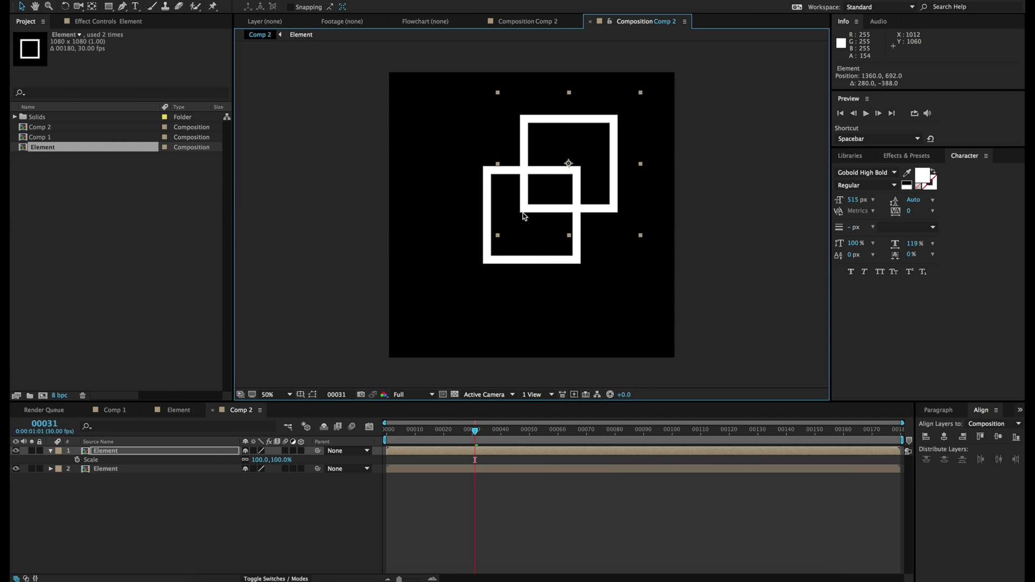
click(282, 460)
text(60)
key(Return)
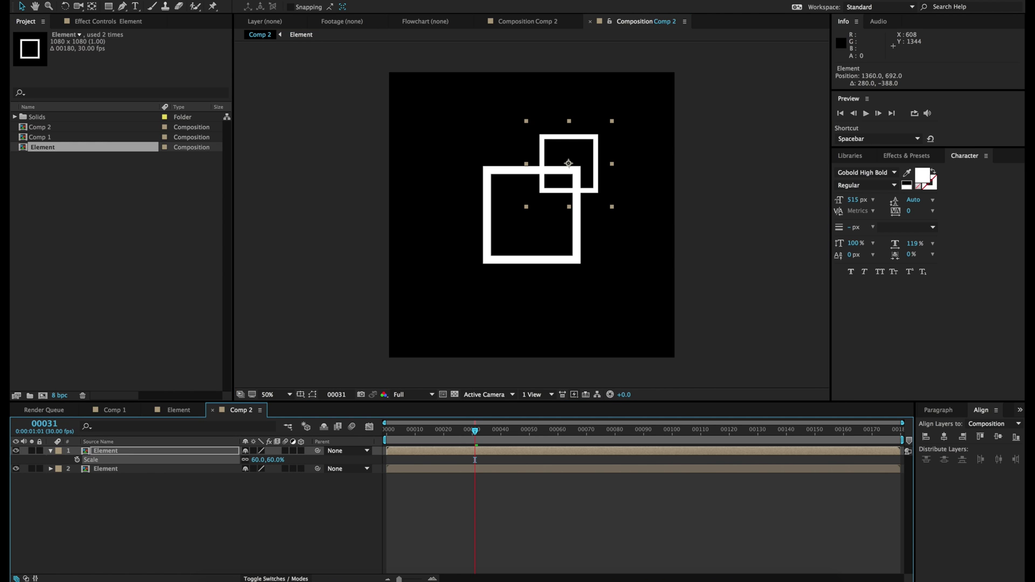
click(450, 533)
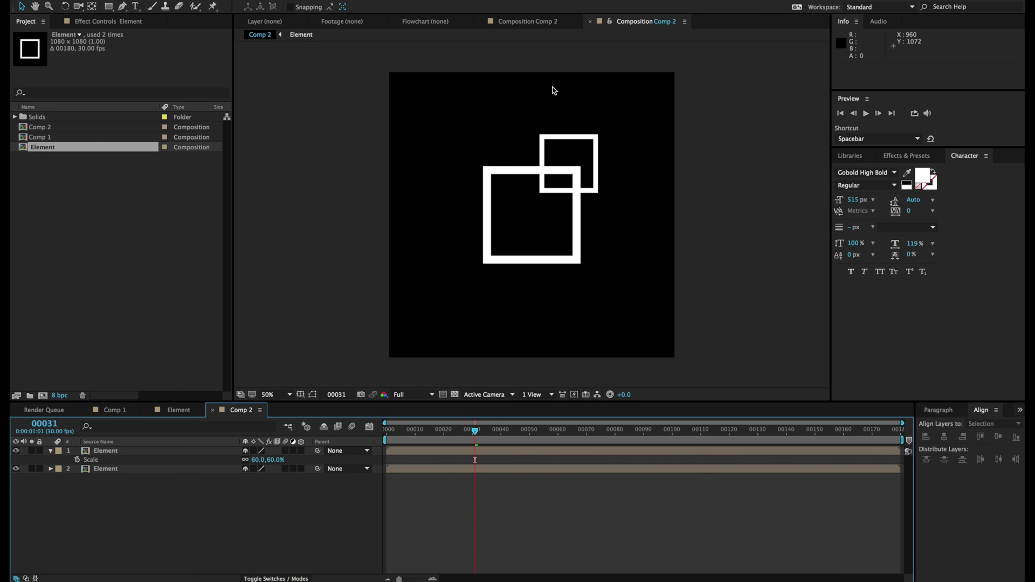
Duplicate the 60% square four times, placing the copies lower left, upper left, lower right and left of the large central square
click(115, 452)
key(ctrl+d)
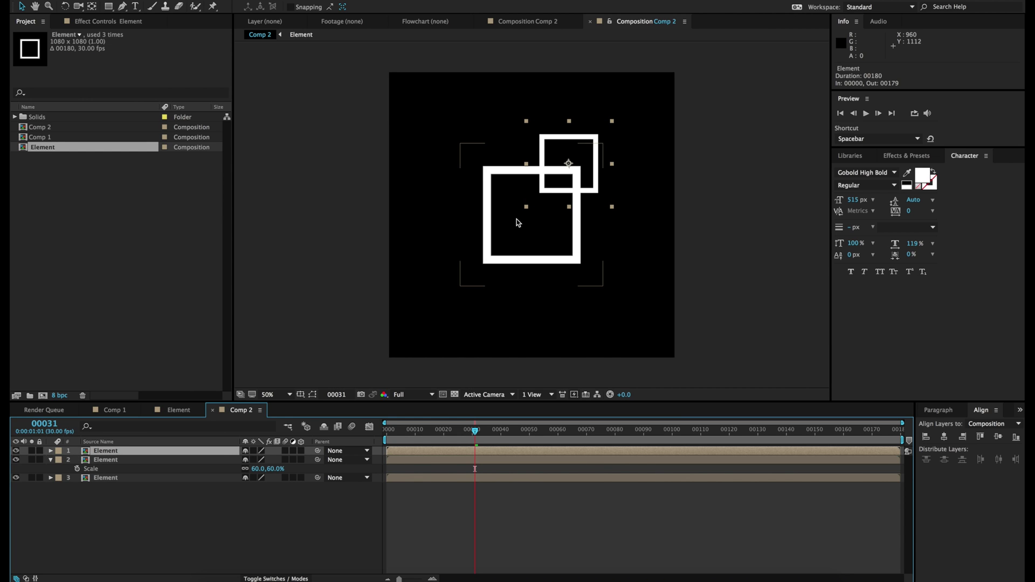
drag(539, 178, 456, 285)
key(ctrl+d)
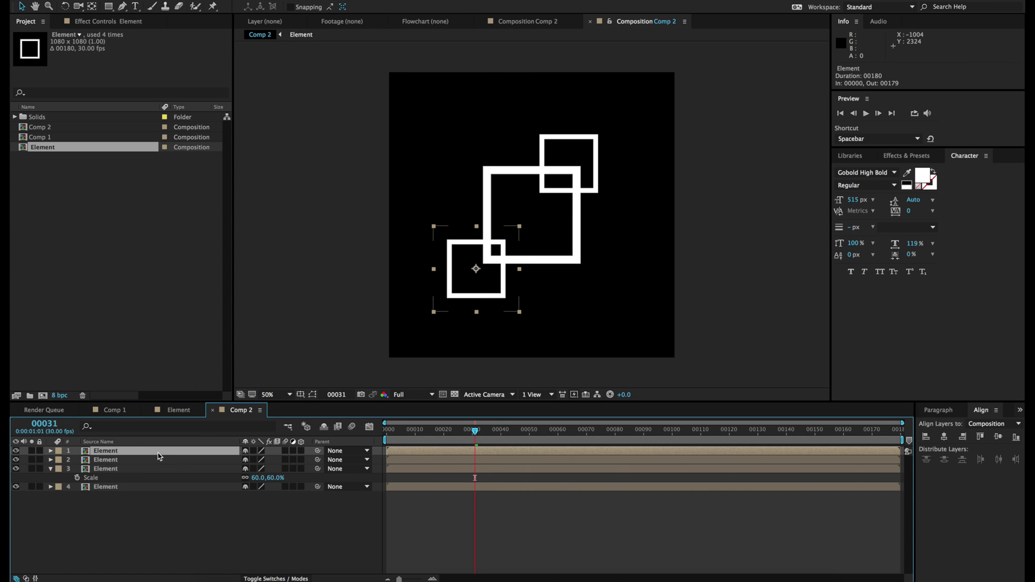
drag(462, 172, 467, 111)
click(139, 454)
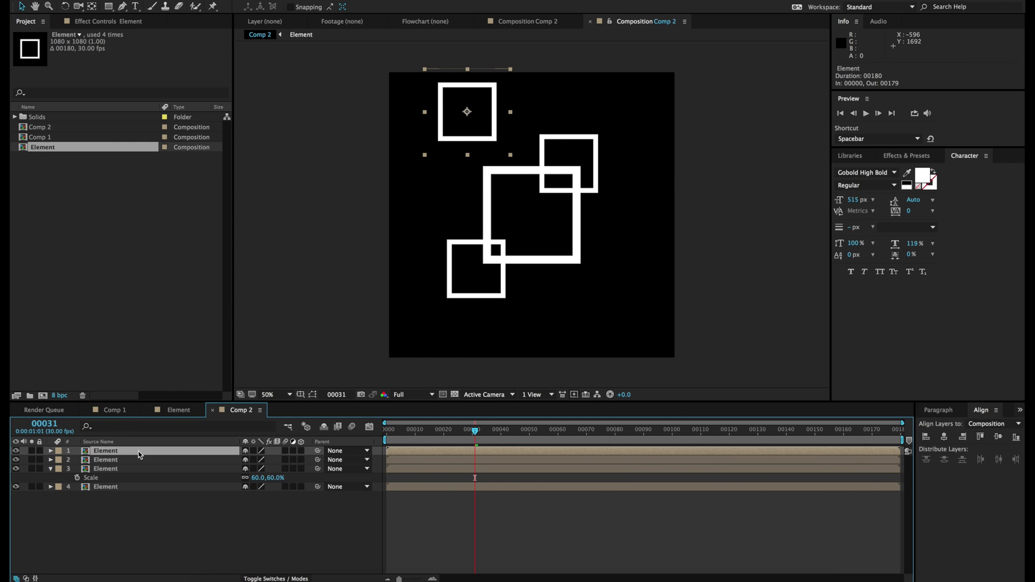
key(ctrl+d)
drag(444, 135, 598, 301)
click(115, 454)
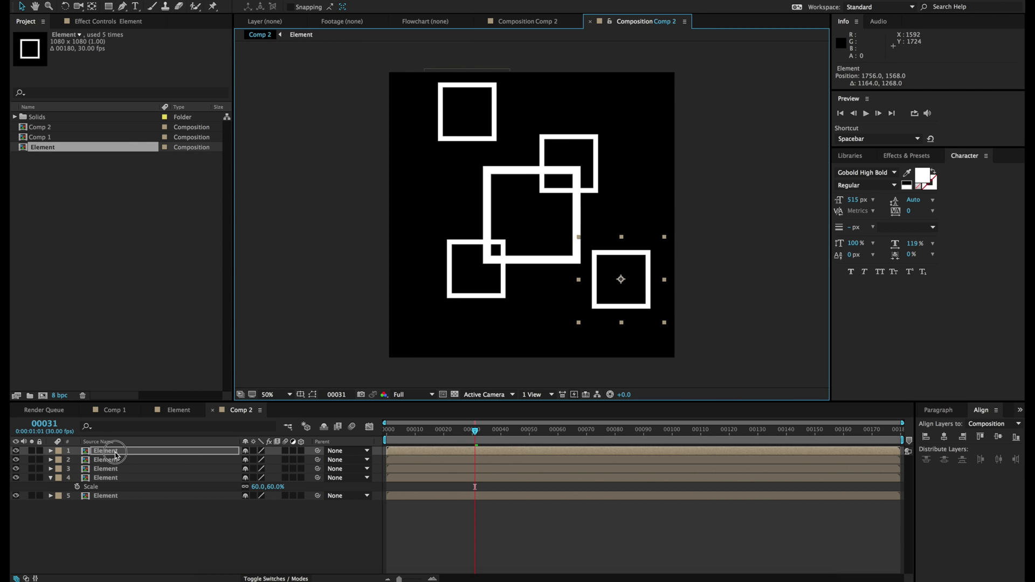
key(ctrl+d)
drag(618, 290, 441, 216)
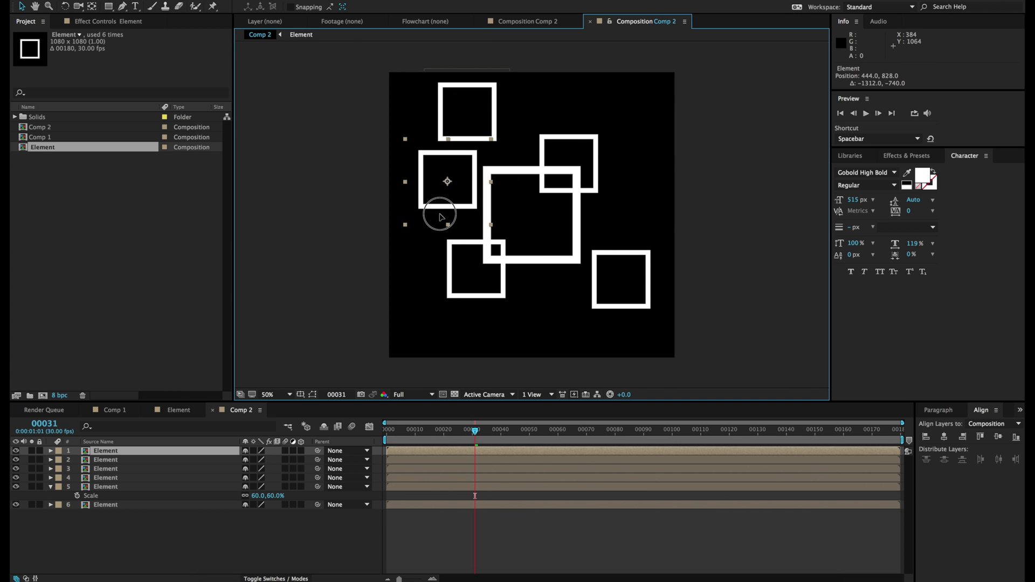
Scale the small square directly left of the central square to 30%
click(147, 451)
key(s)
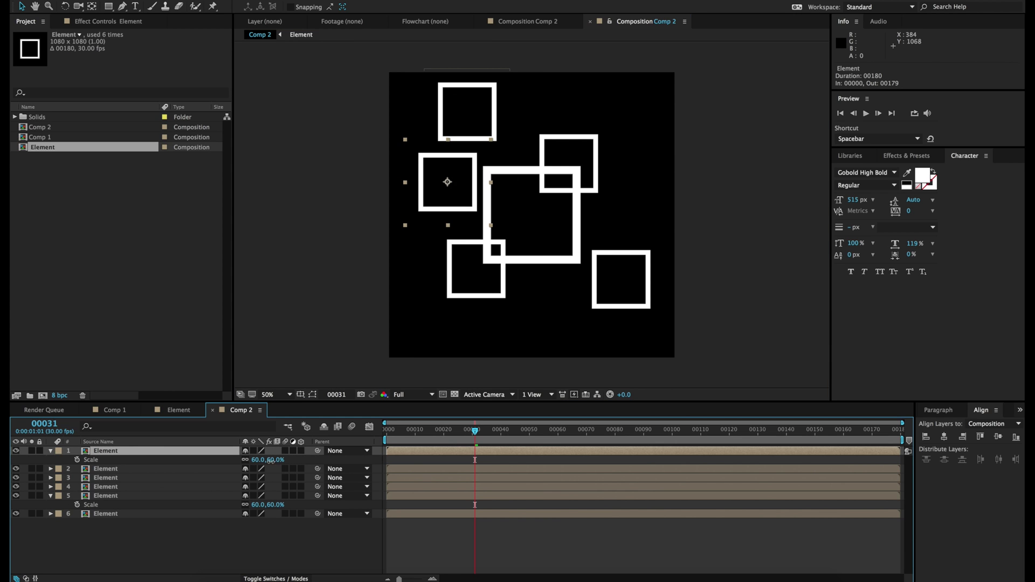
text(30)
key(Return)
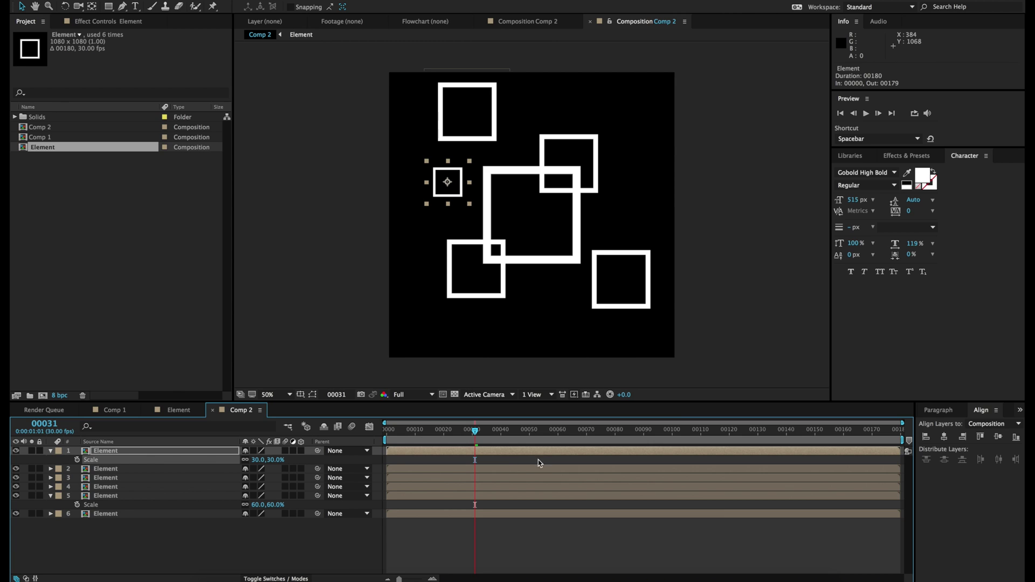
Scale the lower-right square to 50% and the lower-left square to 75%
click(156, 469)
key(s)
click(275, 478)
text(50)
key(Return)
click(113, 488)
key(s)
click(119, 505)
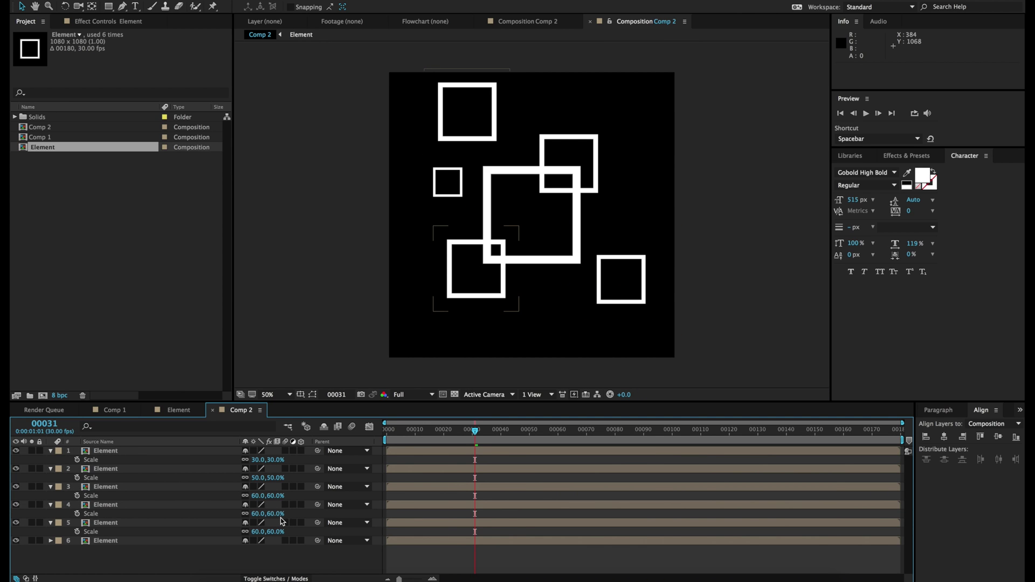
drag(275, 514, 283, 514)
Duplicate the 30% square, place the copy near the composition's upper-right corner, and scale it to 15%
click(114, 452)
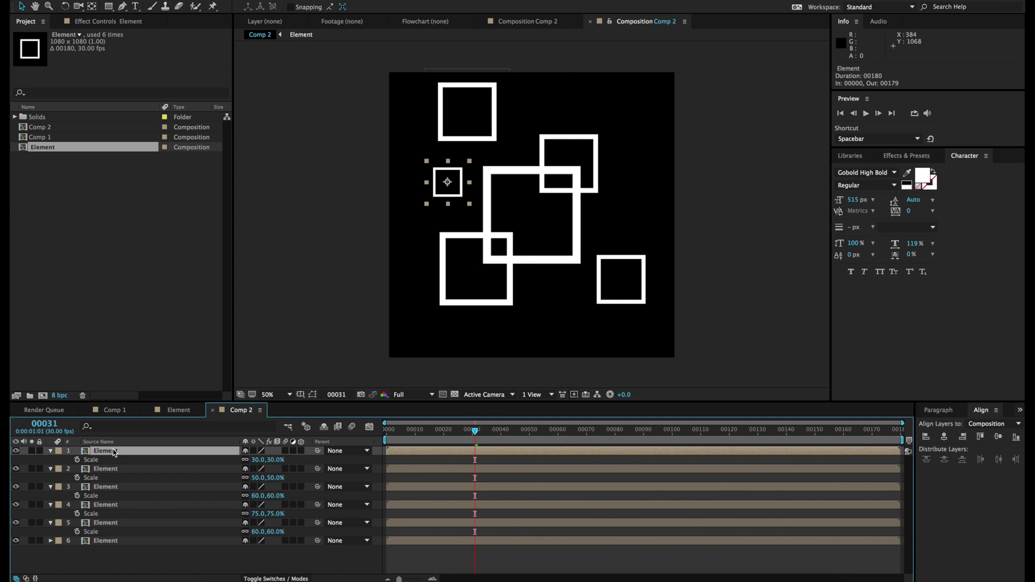
key(ctrl+d)
drag(442, 195, 629, 131)
key(s)
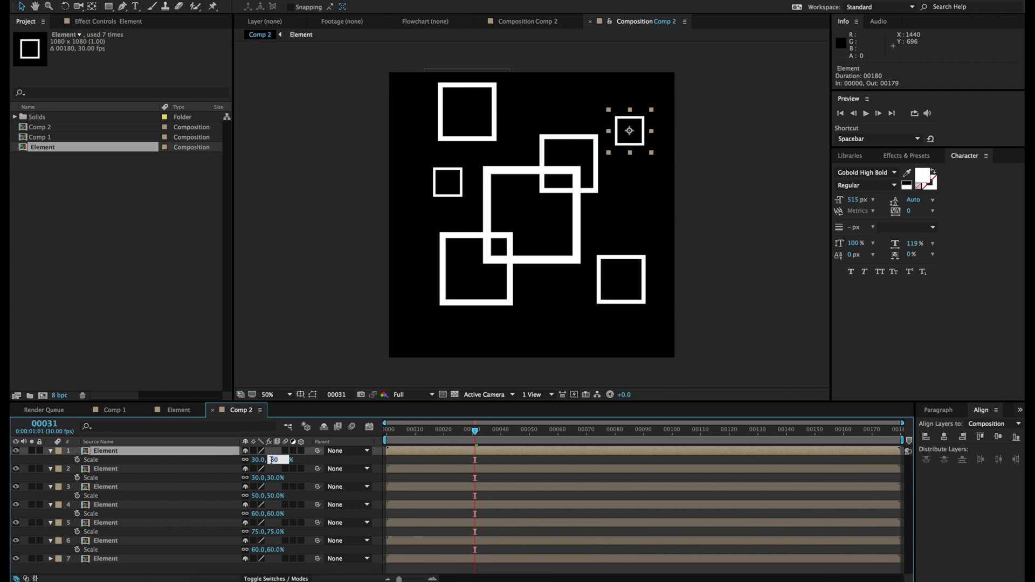
key(Return)
click(425, 549)
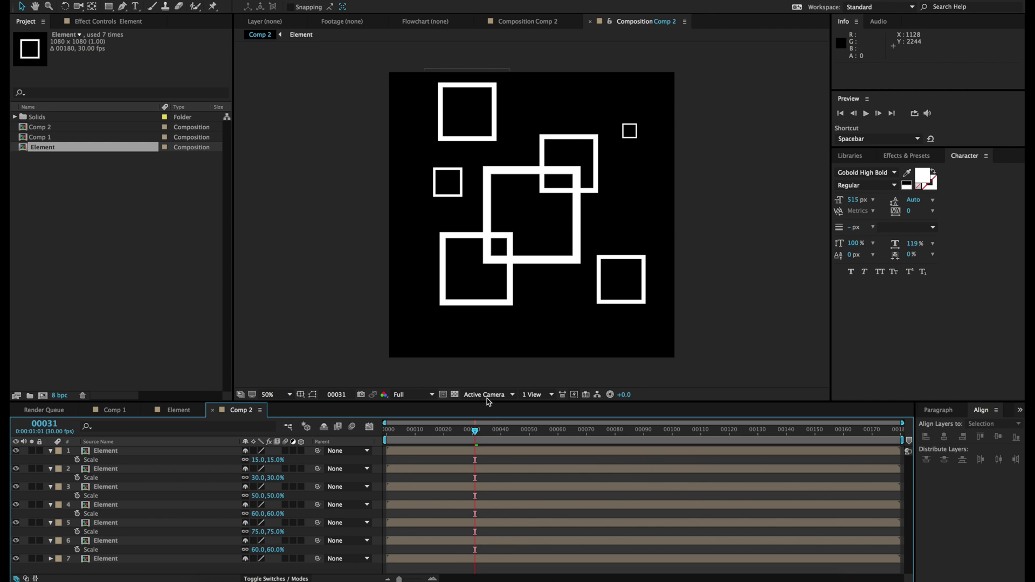
Collapse the layers' scale properties and stagger the Element layers' start times between frames 0 and 11
mouse_move(429, 431)
mouse_down()
mouse_move(388, 432)
mouse_move(448, 435)
mouse_up()
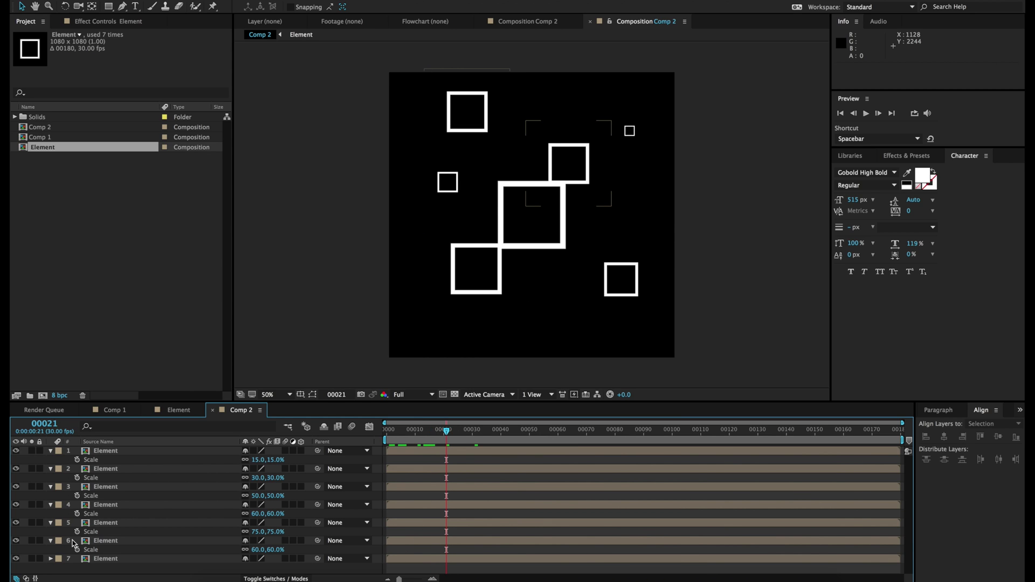
click(50, 541)
click(50, 523)
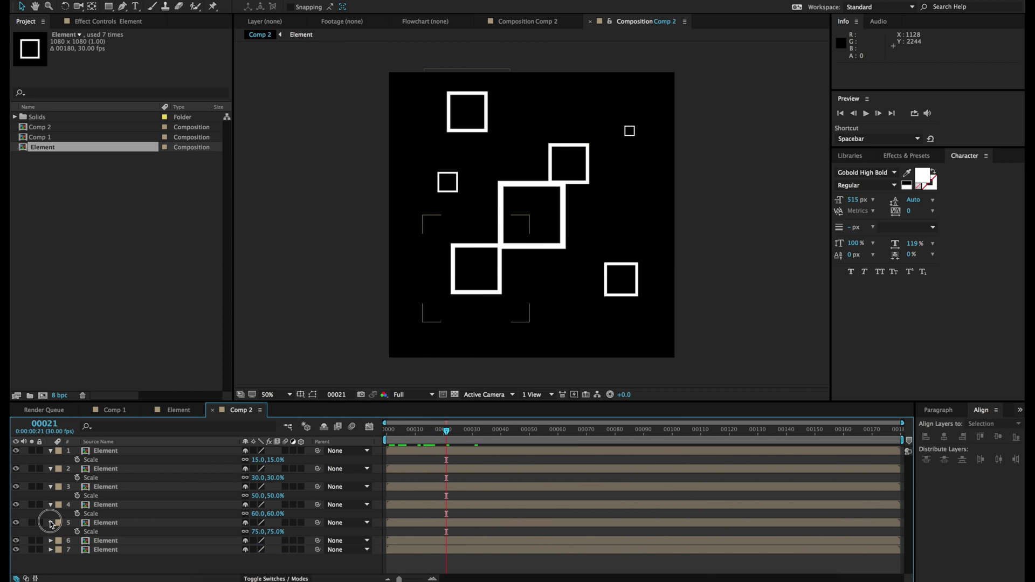
click(50, 504)
click(50, 487)
click(50, 468)
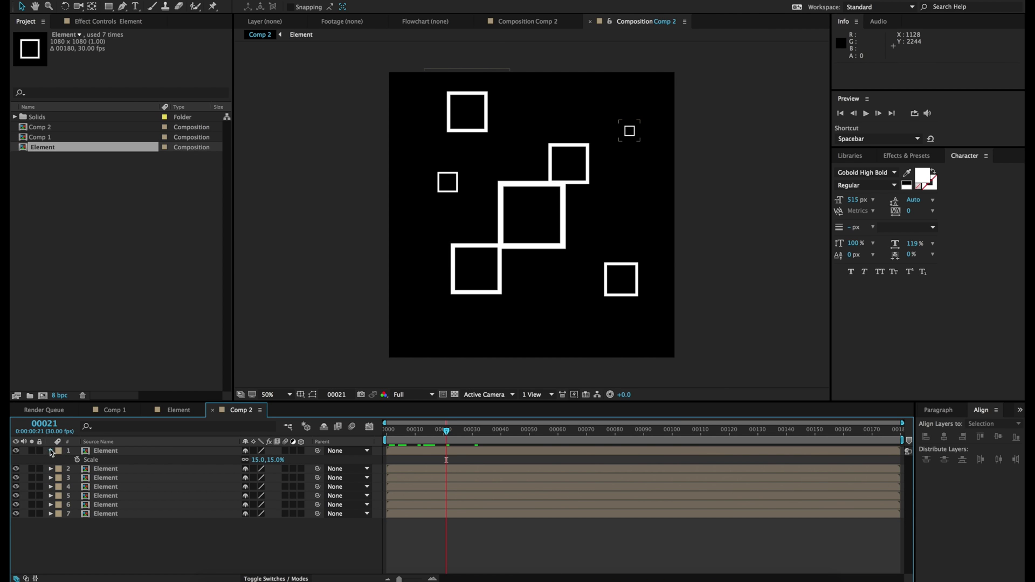
click(50, 451)
drag(401, 501, 430, 453)
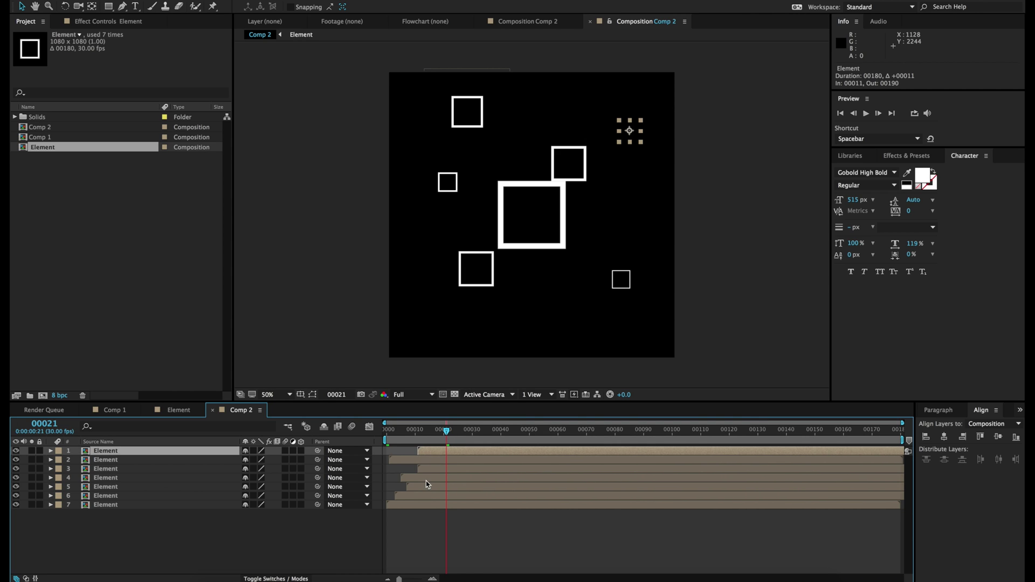
click(416, 542)
Set the preview resolution to Quarter and play back the staggered squares animation
click(387, 432)
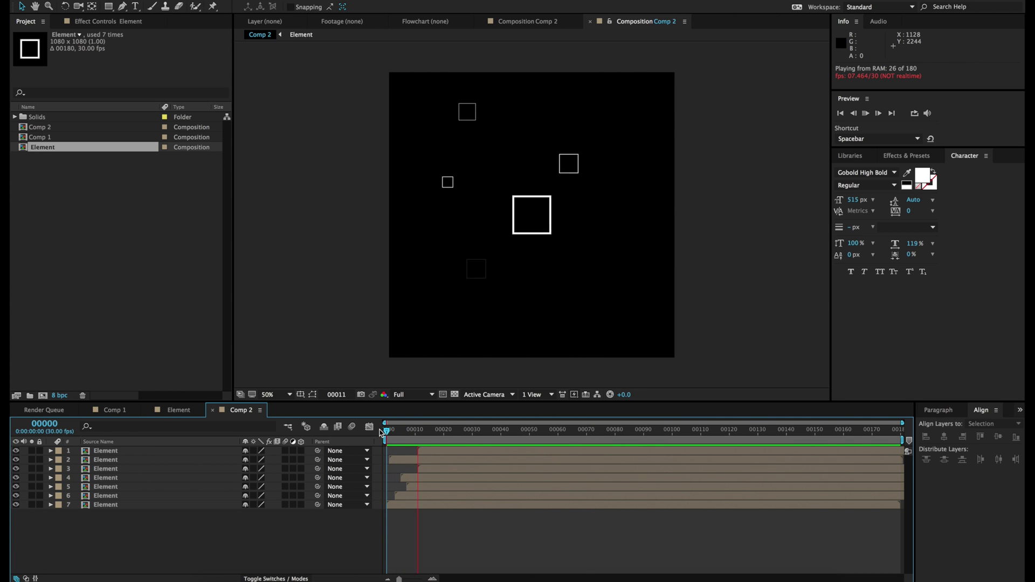
click(416, 395)
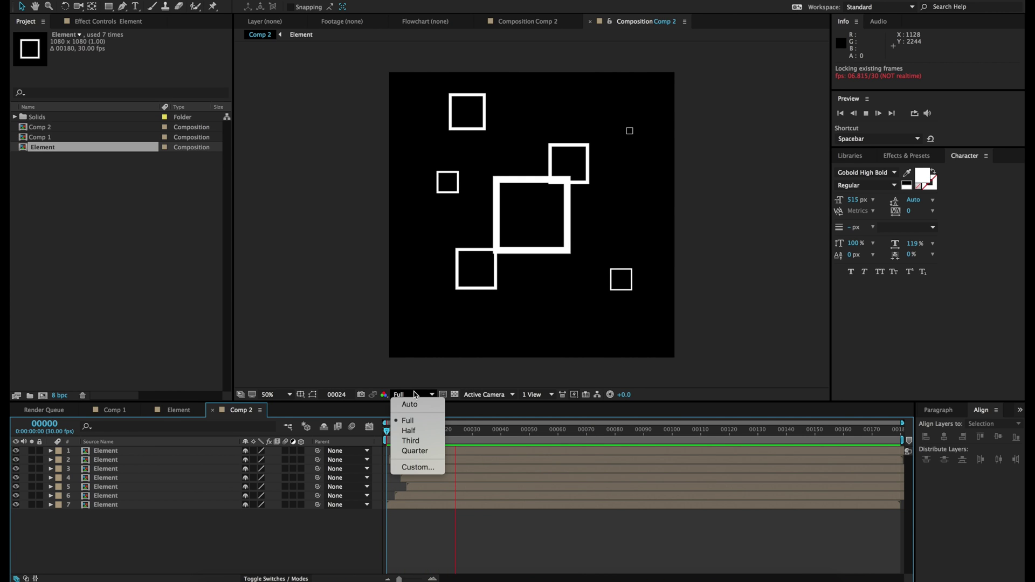
click(415, 451)
drag(427, 429, 400, 430)
key(space)
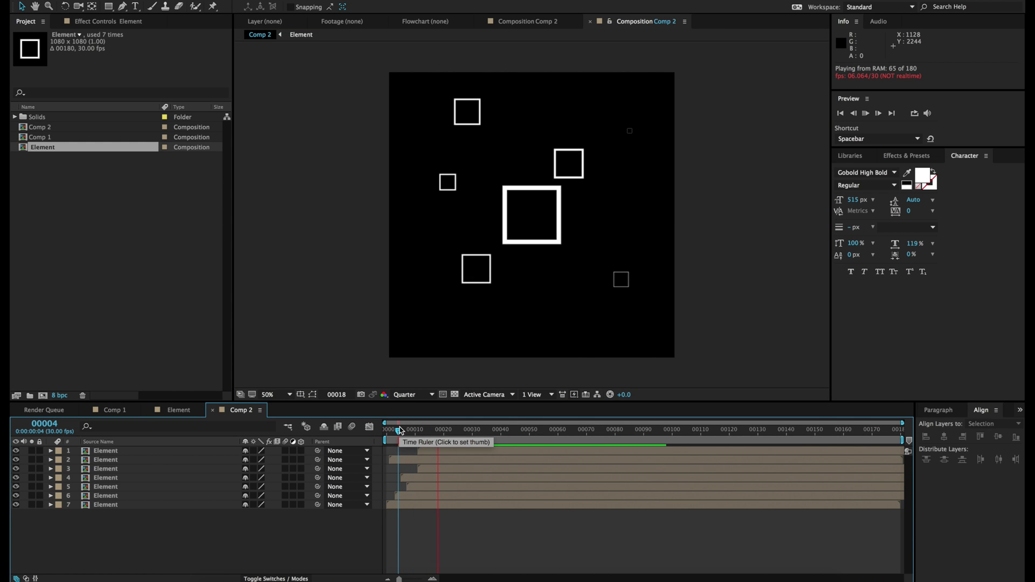
click(431, 429)
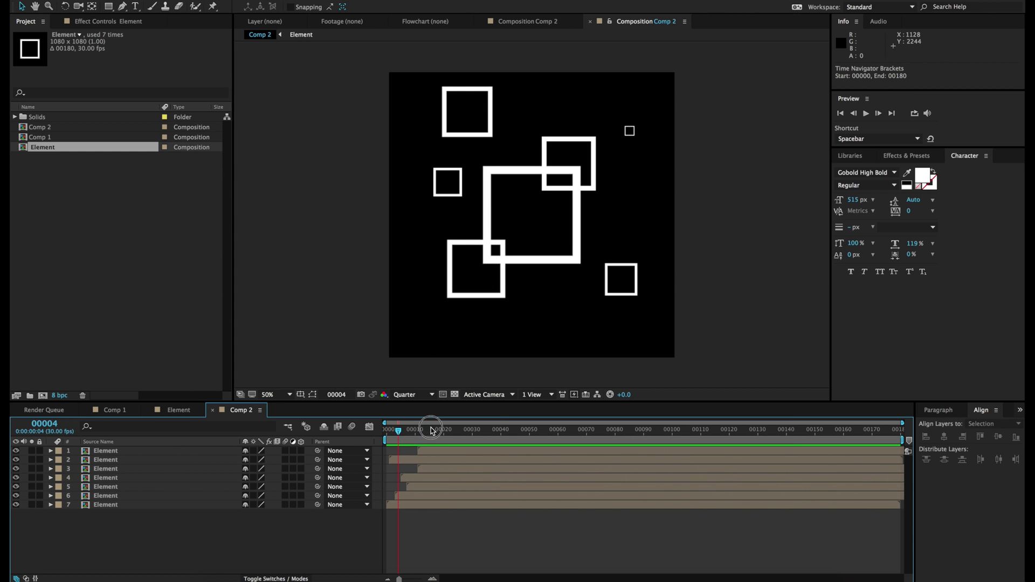
click(462, 433)
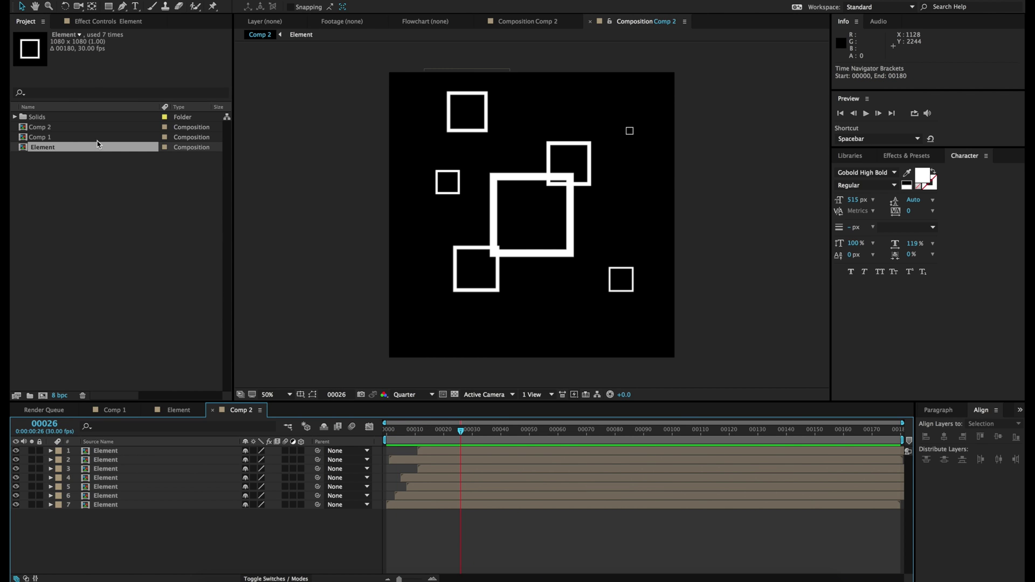
Rename the Comp 2 composition as Combined 1, and duplicate and open it as Combined 2
click(42, 130)
key(Return)
text(Co)
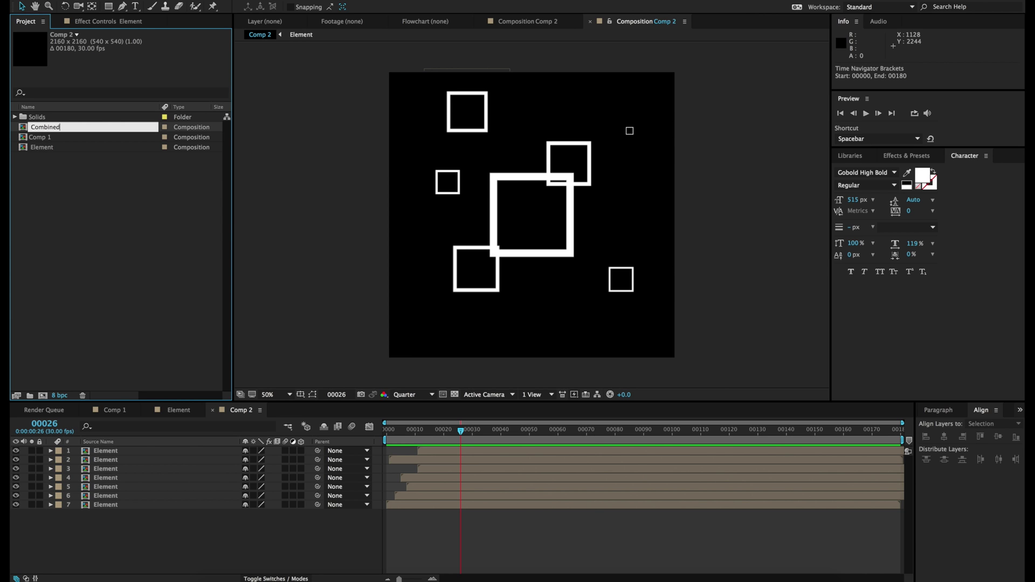
key(Return)
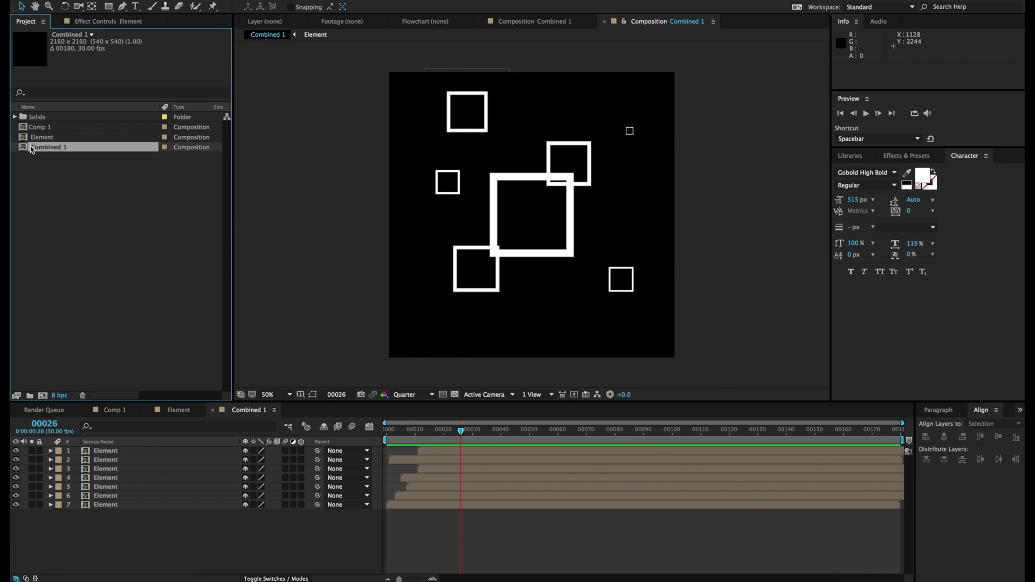
key(ctrl+d)
double_click(41, 149)
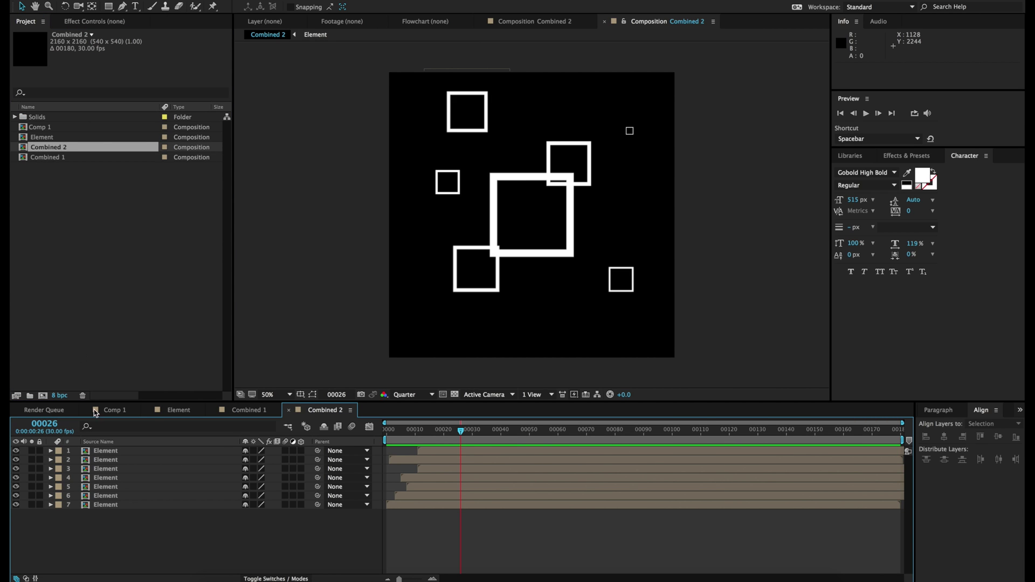
At frame 38, spread the squares of Combined 2 into a new arrangement with the largest one at the lower right
click(103, 452)
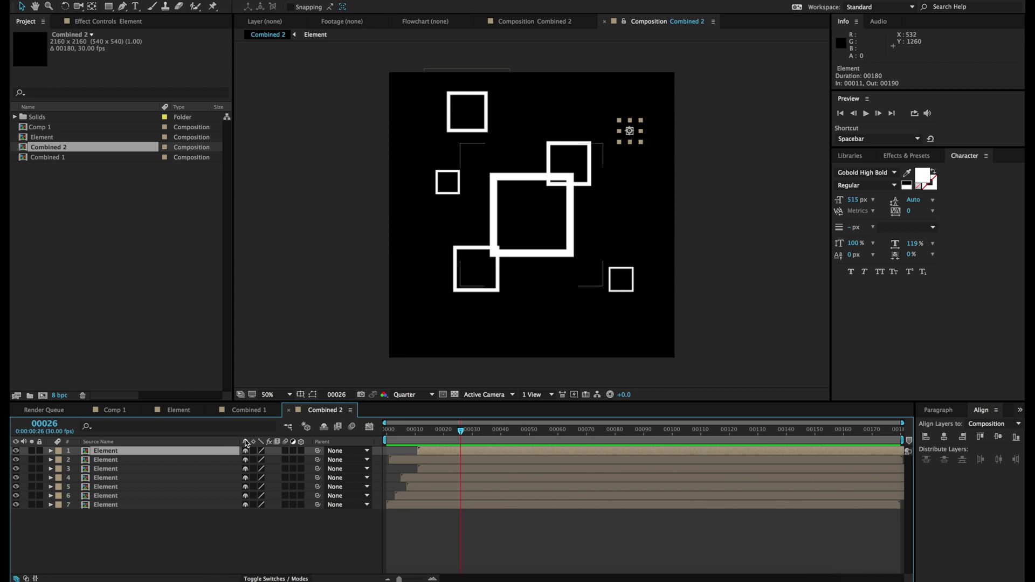
drag(461, 431, 494, 432)
drag(575, 212, 613, 180)
click(108, 497)
click(105, 452)
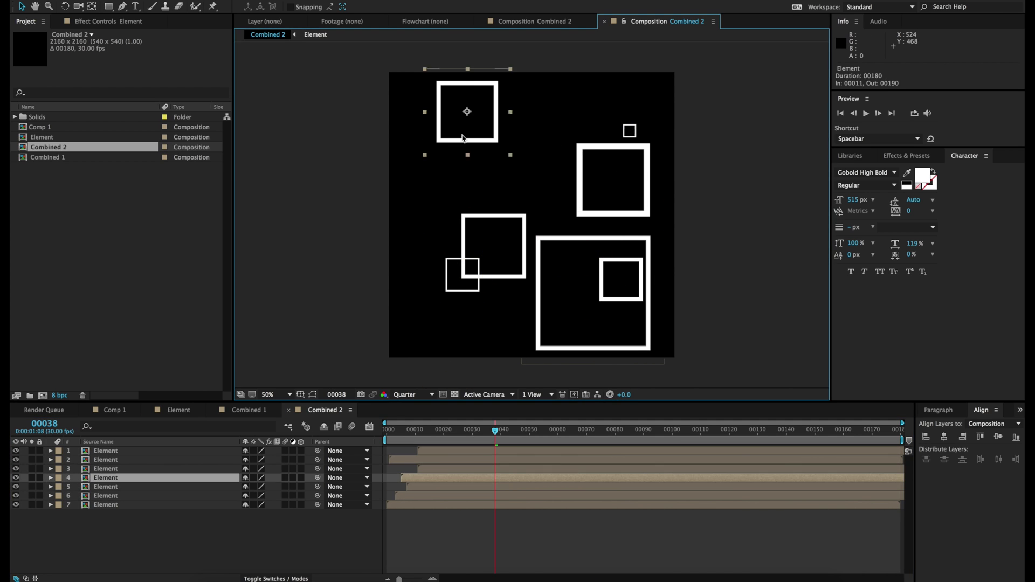
drag(443, 138, 500, 178)
Duplicate the 30% square and the 15% square, spreading the copies across the upper part of the composition
key(ctrl+d)
drag(463, 275, 444, 153)
click(630, 137)
key(ctrl+d)
drag(629, 135, 526, 154)
key(ctrl+d)
key(ctrl+d)
drag(522, 155, 580, 107)
Duplicate the 30% square, place the copy below the lower-left squares, and scale it to 20%
click(463, 275)
key(ctrl+d)
drag(463, 275, 580, 192)
drag(460, 339, 502, 332)
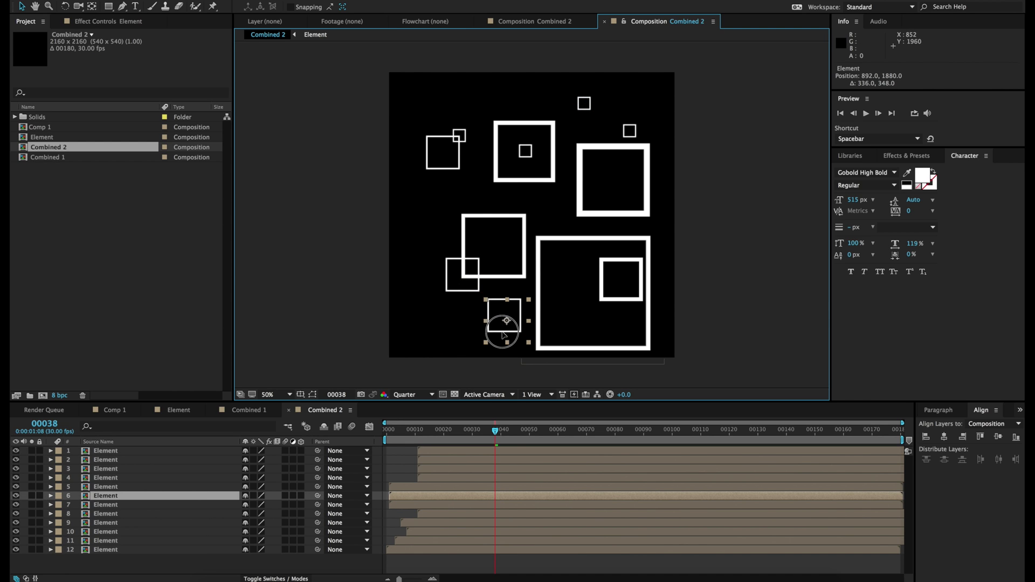
key(s)
click(274, 505)
text(20)
key(Return)
Stagger the start times of the duplicated Element layers in Combined 2 between frames 0 and 15
click(410, 504)
drag(405, 498, 442, 454)
drag(414, 488, 428, 498)
click(435, 496)
click(422, 501)
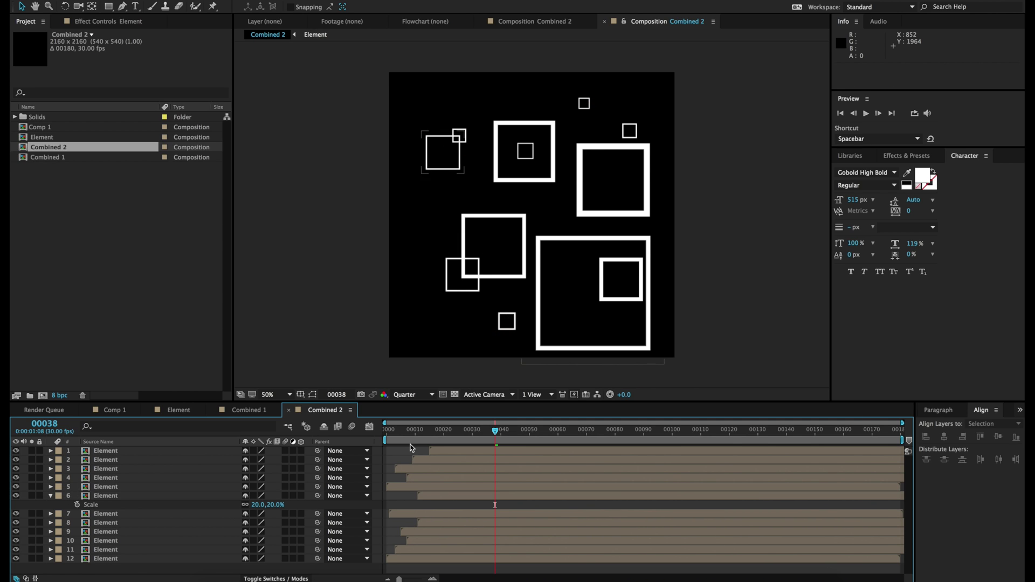
Readjust the staggered start times of the Element layers in Combined 2 and scrub to frame 66 to check the animation
drag(408, 431, 450, 448)
drag(418, 553, 405, 541)
drag(415, 533, 428, 513)
drag(425, 470, 451, 469)
drag(448, 461, 442, 461)
drag(452, 431, 575, 442)
Duplicate Combined 2 as Combined 3, open the copy, and go to frame 41
click(57, 151)
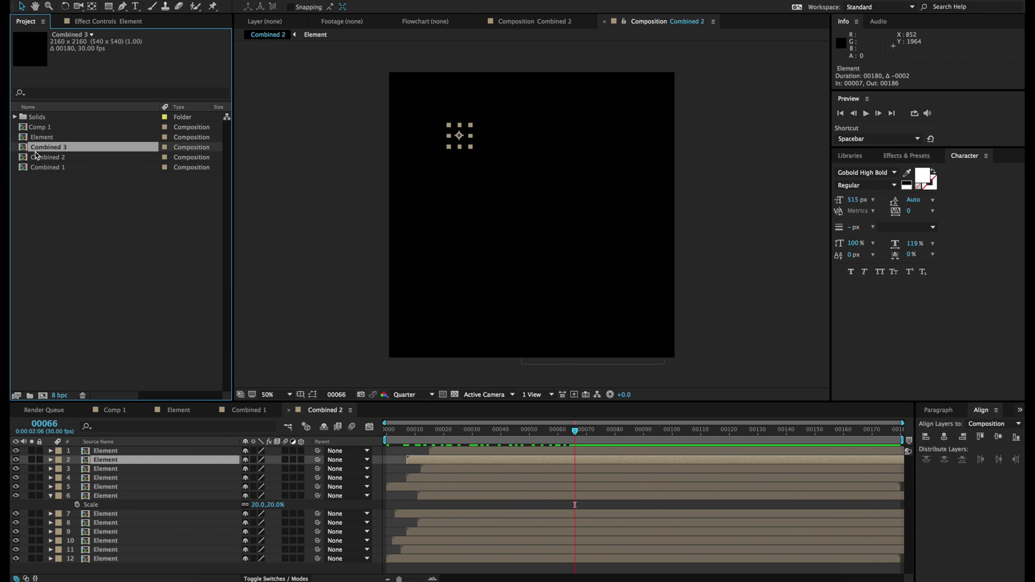
double_click(31, 149)
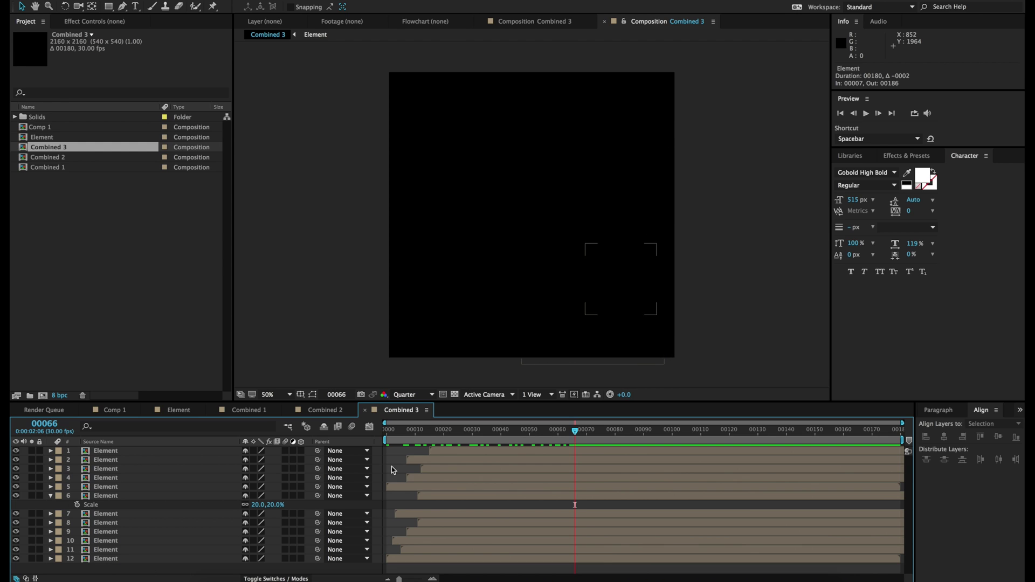
drag(523, 430, 501, 435)
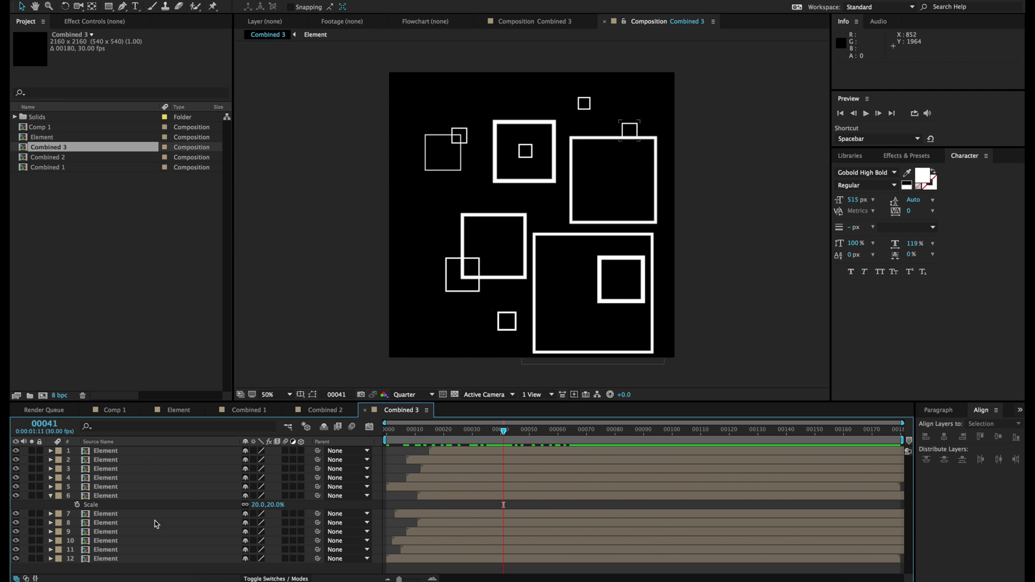
click(51, 496)
Move the squares of Combined 3 into a new arrangement with the largest one at the lower left
drag(572, 334, 459, 324)
drag(498, 237, 581, 139)
drag(616, 188, 614, 238)
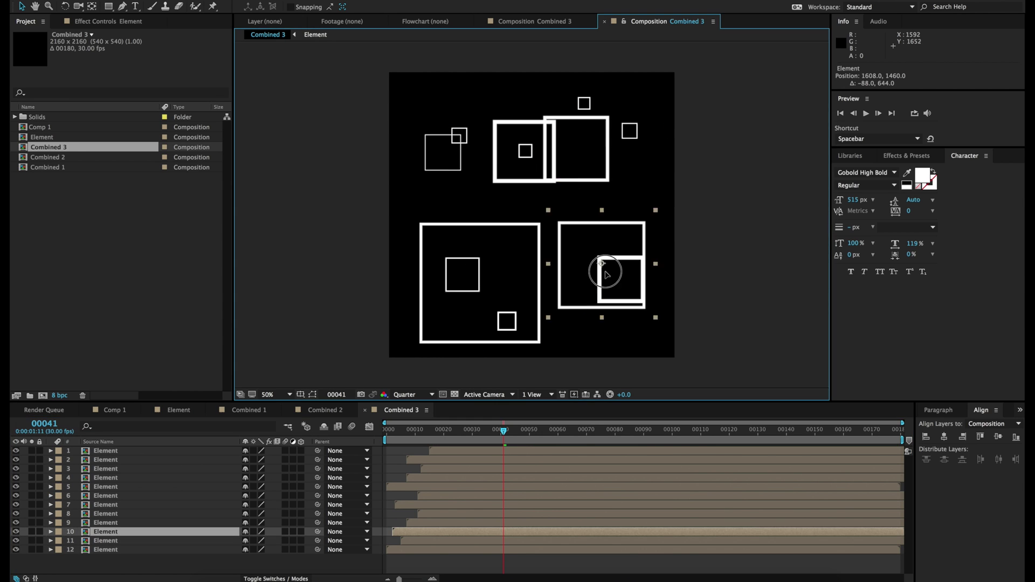
drag(510, 168, 468, 127)
drag(602, 291, 552, 284)
drag(505, 323, 501, 196)
drag(439, 164, 544, 176)
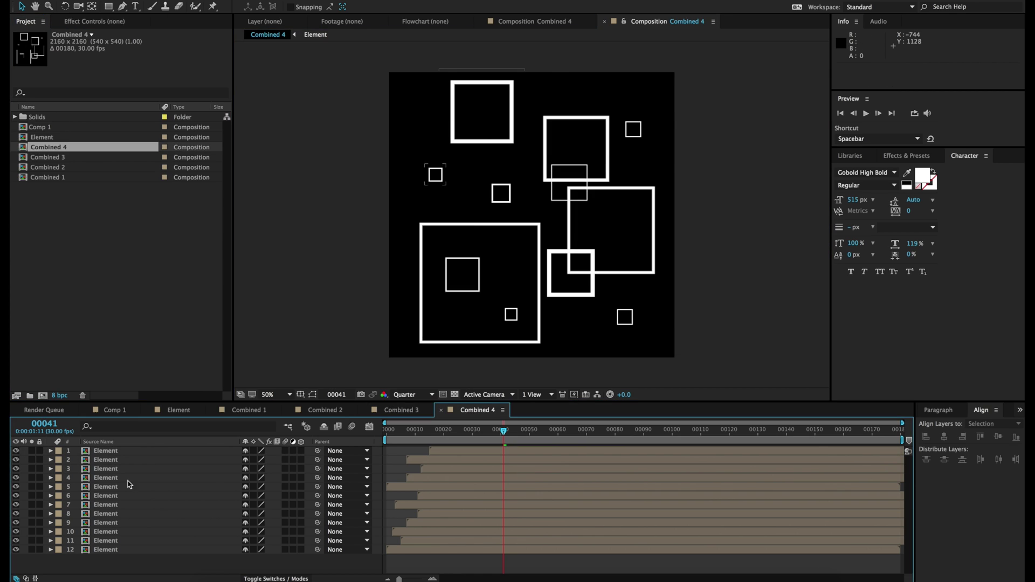
Duplicate Combined 3 as Combined 4 and rearrange its squares with the largest at the upper left and the small ones mostly below
click(111, 541)
click(111, 532)
drag(604, 236, 597, 147)
click(111, 522)
drag(472, 125, 427, 231)
click(113, 514)
drag(569, 275, 602, 298)
click(113, 505)
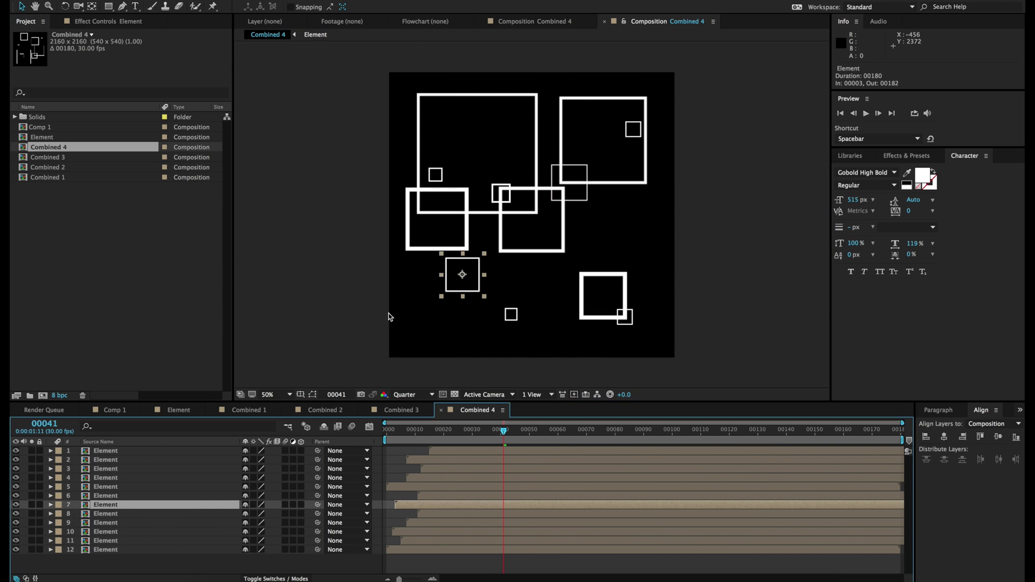
drag(462, 276, 437, 313)
click(123, 451)
drag(511, 314, 433, 277)
click(482, 566)
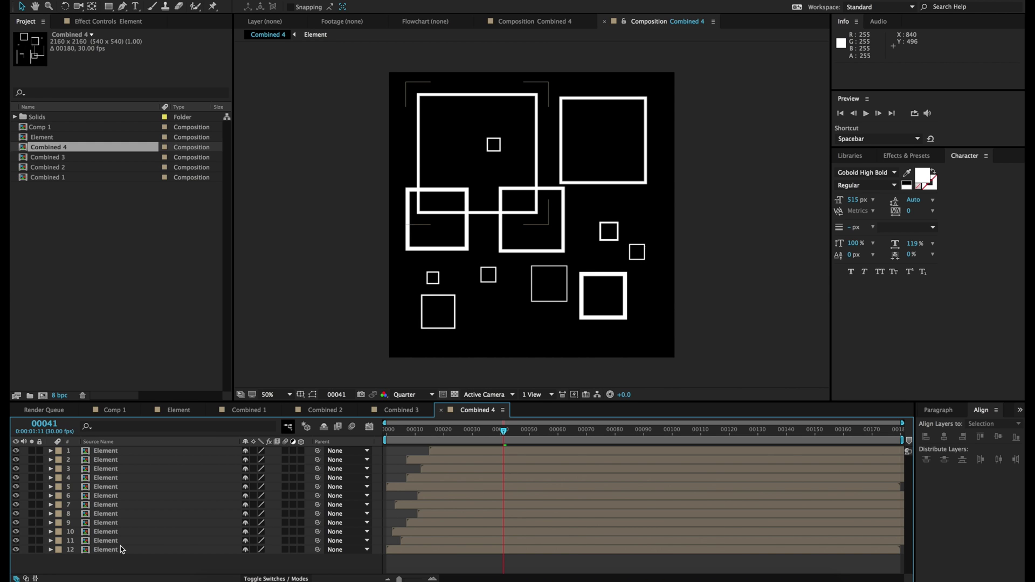
Turn all twelve Element layers of Combined 4 into 3D layers and show their Position values
drag(301, 549, 301, 451)
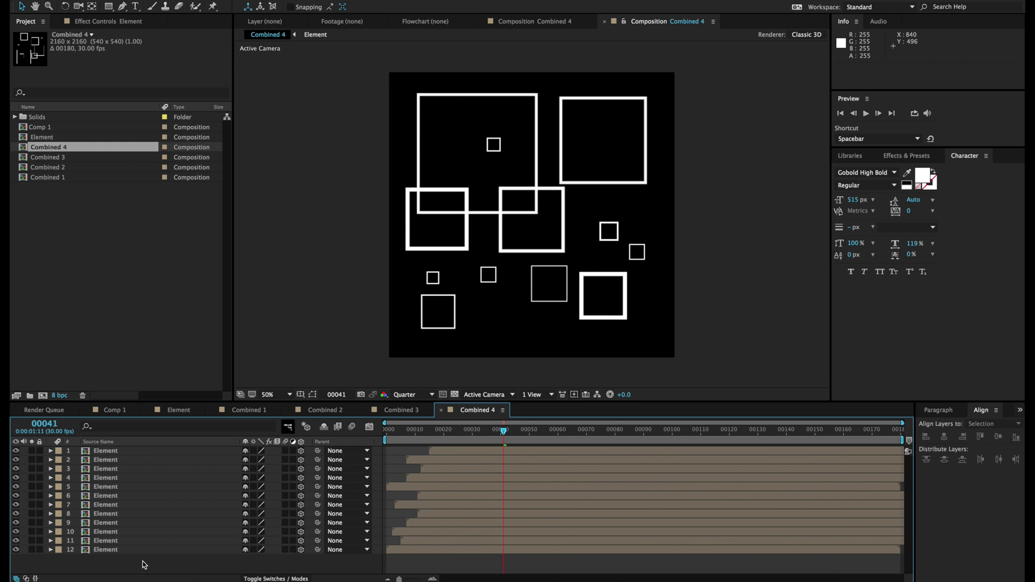
click(110, 550)
shift+click(107, 453)
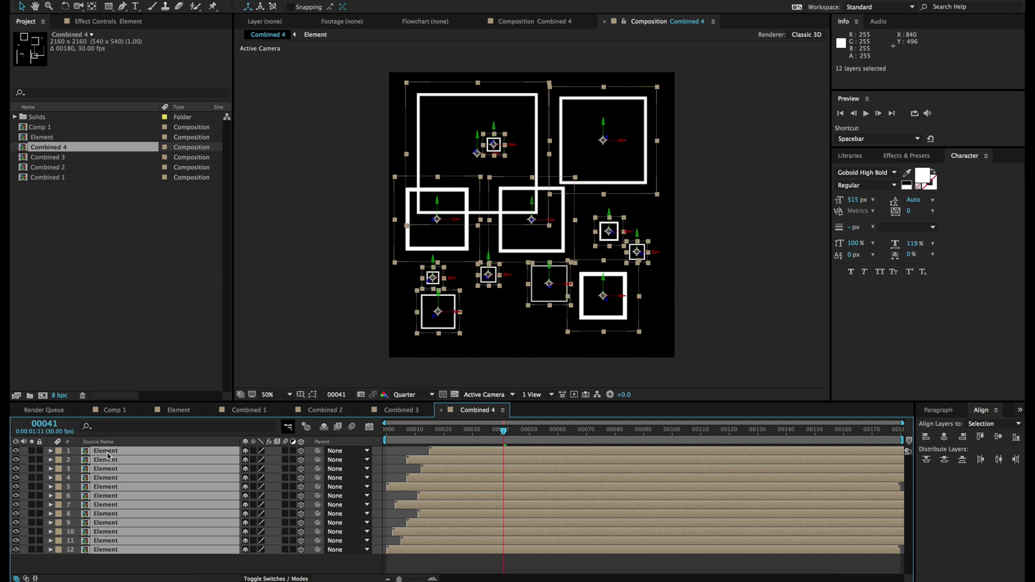
key(p)
Offset the Element layers of Combined 4 to varied positive and negative Z positions, such as about 153, -293 and -246
click(284, 490)
drag(295, 500, 400, 480)
drag(295, 462, 358, 515)
click(312, 517)
drag(289, 517, 234, 543)
drag(286, 570, 561, 576)
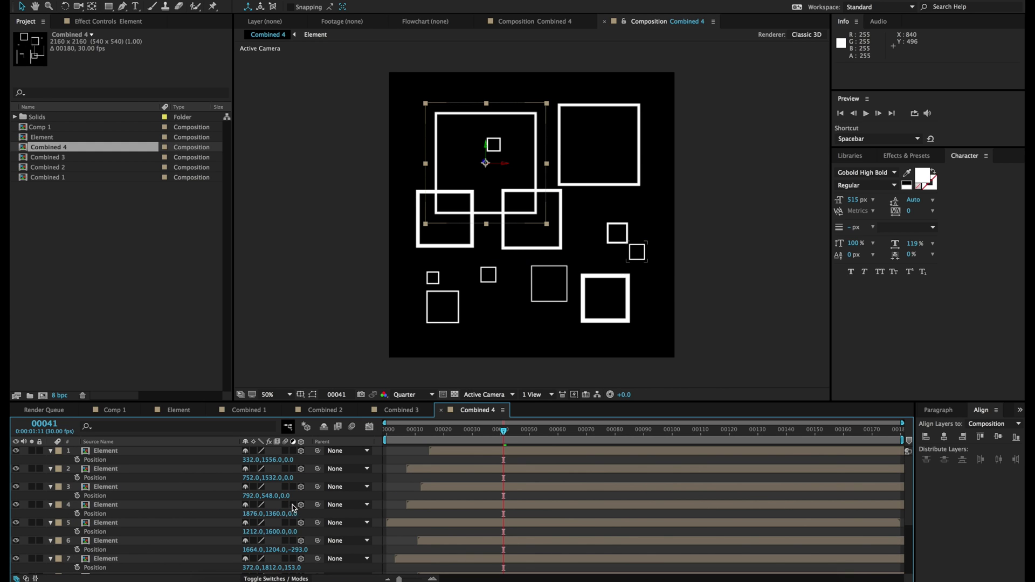
drag(296, 538, 196, 541)
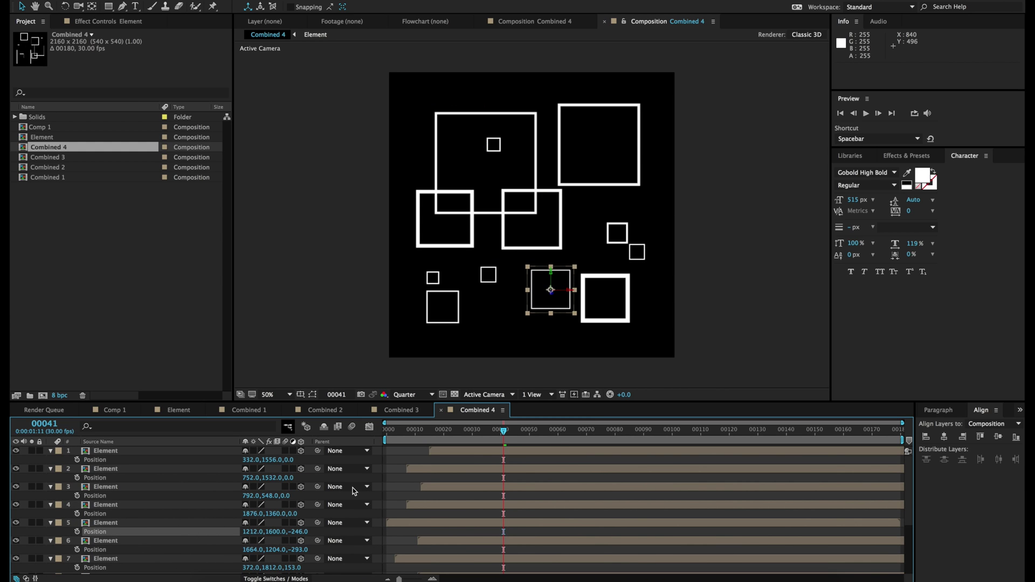
drag(312, 515, 469, 504)
drag(285, 495, 436, 492)
drag(289, 478, 344, 438)
Make the Element layers of Combined 3 3D and give them varied Z positions, such as about 212 and -162
click(402, 410)
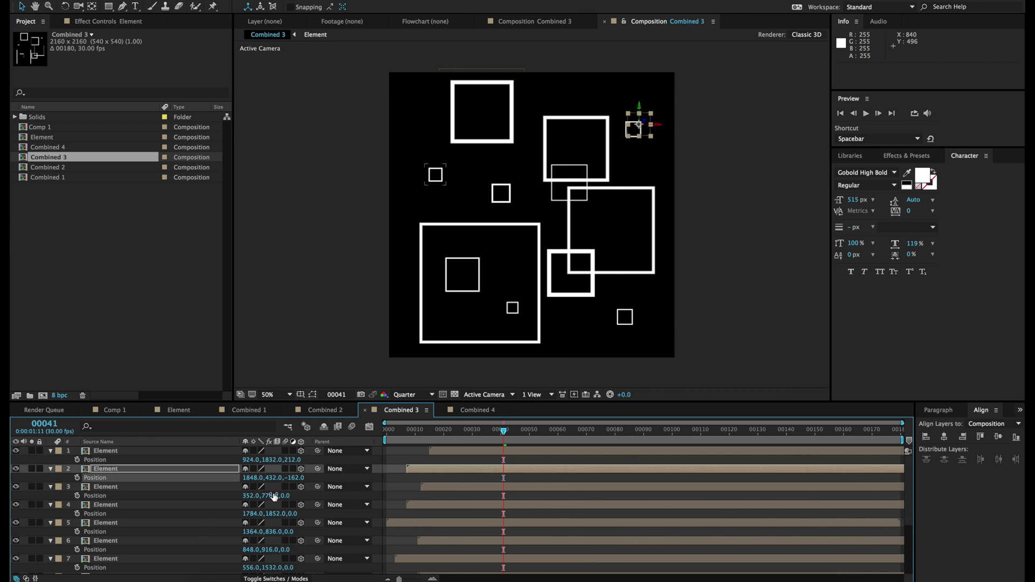
scroll(291, 523, down, 5)
drag(288, 479, 399, 481)
drag(288, 551, 226, 552)
drag(291, 569, 231, 576)
Spread the Element layers of Combined 2 in depth by giving them different Z positions
click(325, 411)
click(472, 431)
drag(286, 531, 212, 543)
scroll(286, 523, down, 5)
drag(291, 559, 345, 570)
scroll(291, 523, up, 5)
Spread the Element layers of Combined 1 to Z positions between about -416 and 257, and save the project
double_click(49, 178)
drag(293, 496, 372, 497)
drag(290, 513, 410, 515)
drag(292, 531, 107, 533)
drag(294, 550, 426, 551)
drag(295, 567, 180, 550)
click(407, 520)
key(ctrl+s)
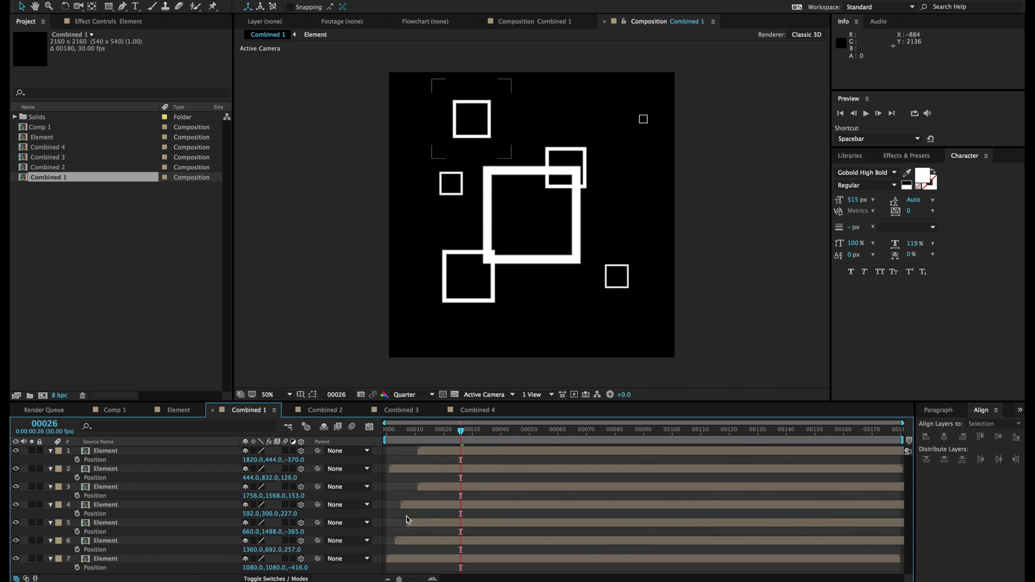
Open Comp 1, show the REVEAL text layer, and set its opacity to 50%
click(82, 348)
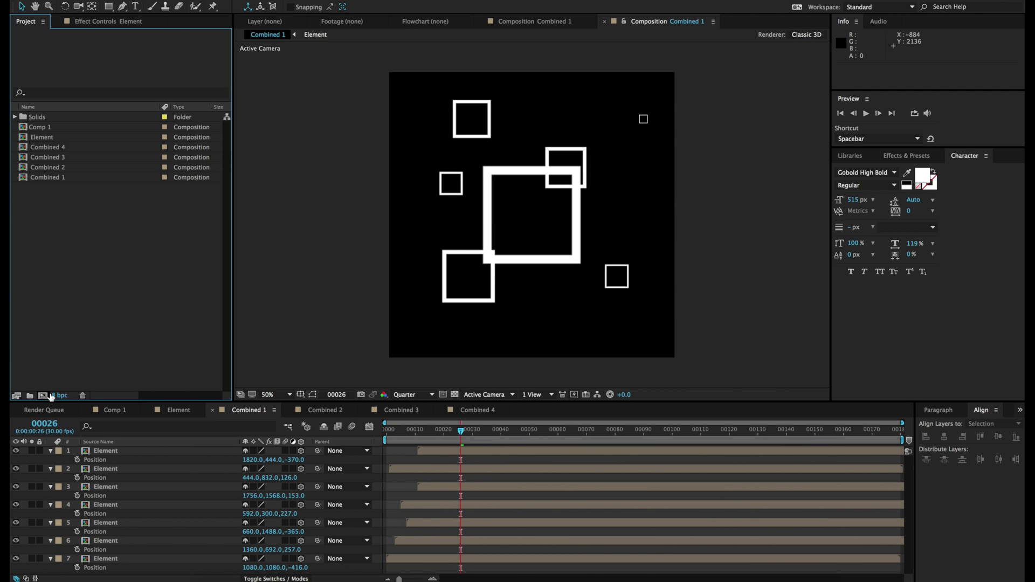
click(26, 129)
double_click(26, 129)
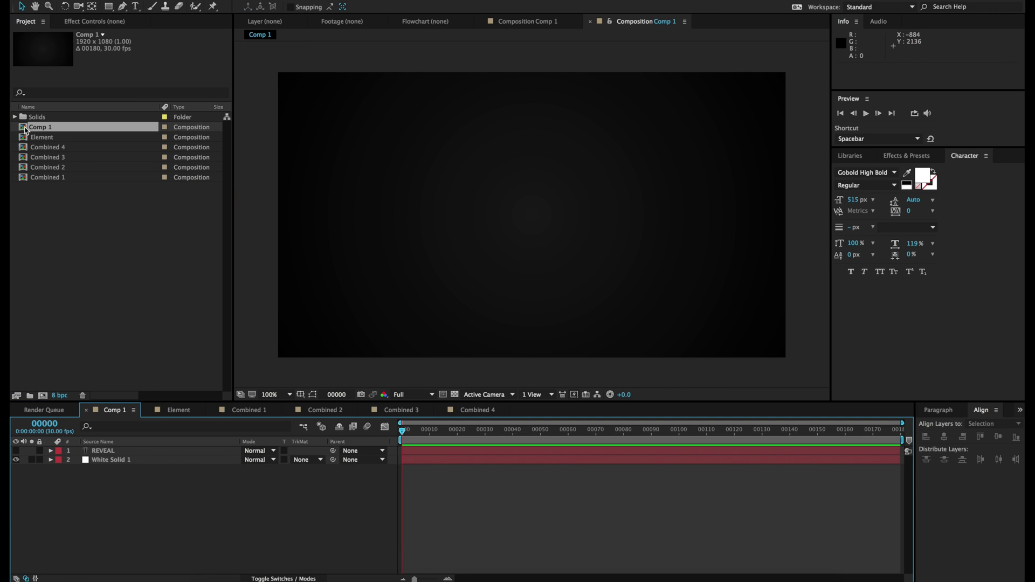
click(16, 451)
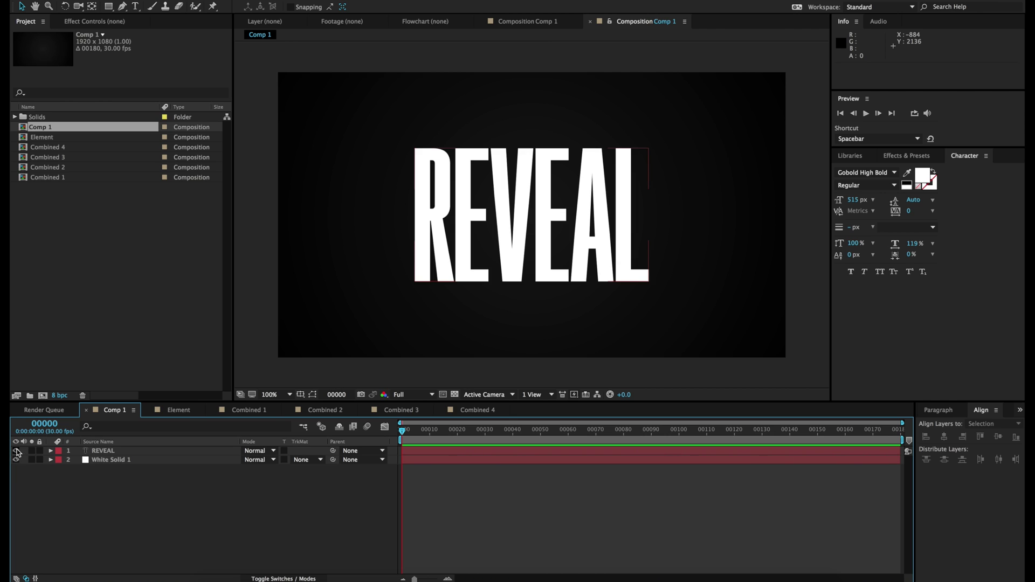
click(17, 450)
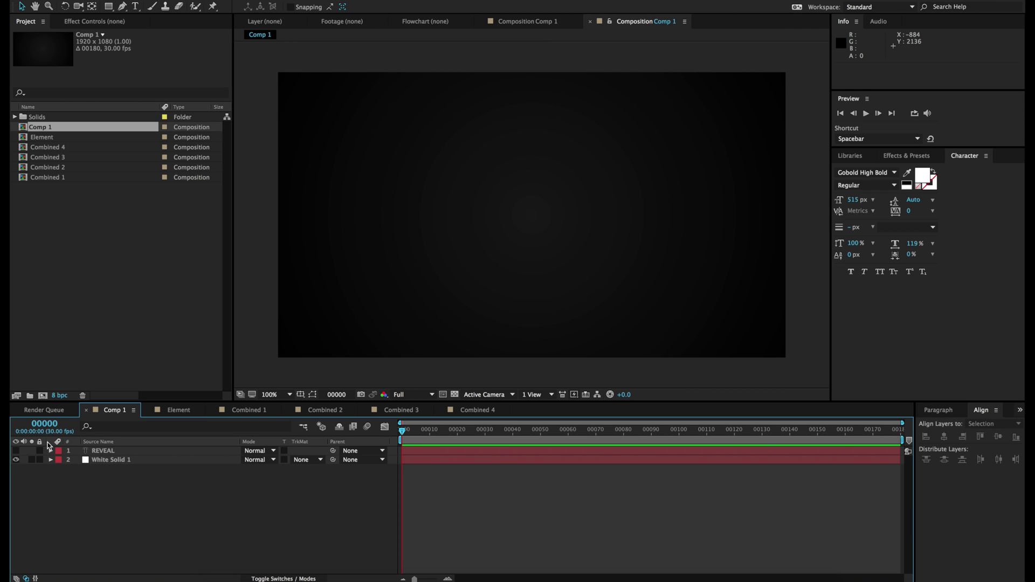
click(15, 451)
click(109, 450)
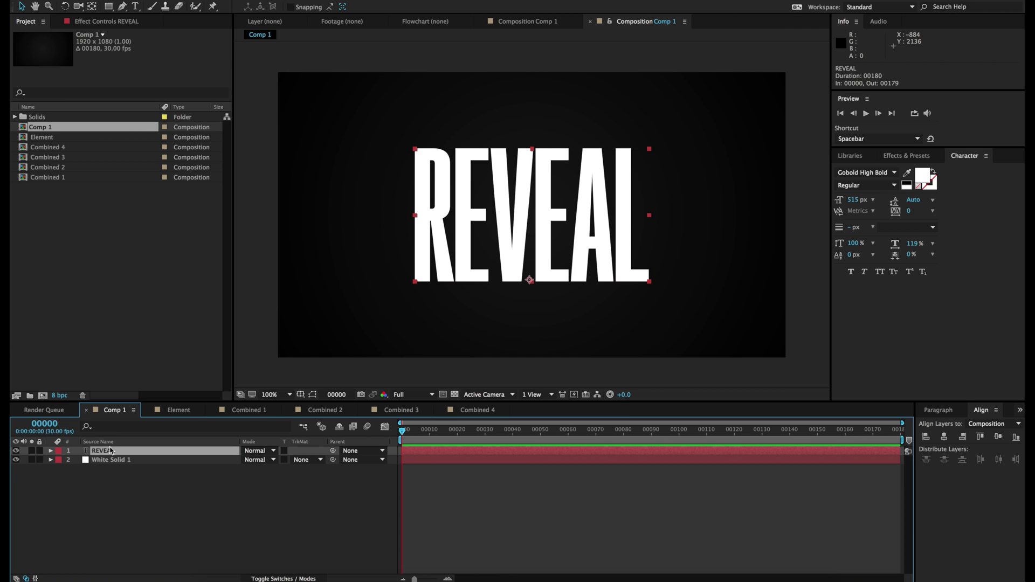
key(t)
click(251, 460)
key(Return)
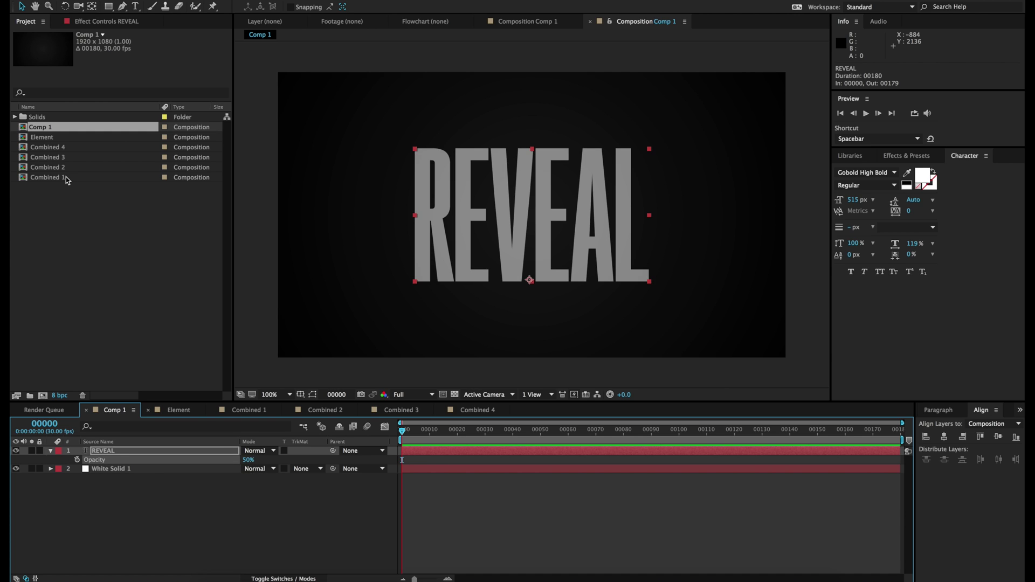
Add Combined 1 through Combined 4 to Comp 1 between the REVEAL text and the background, and go to frame 32
click(40, 146)
shift+click(41, 181)
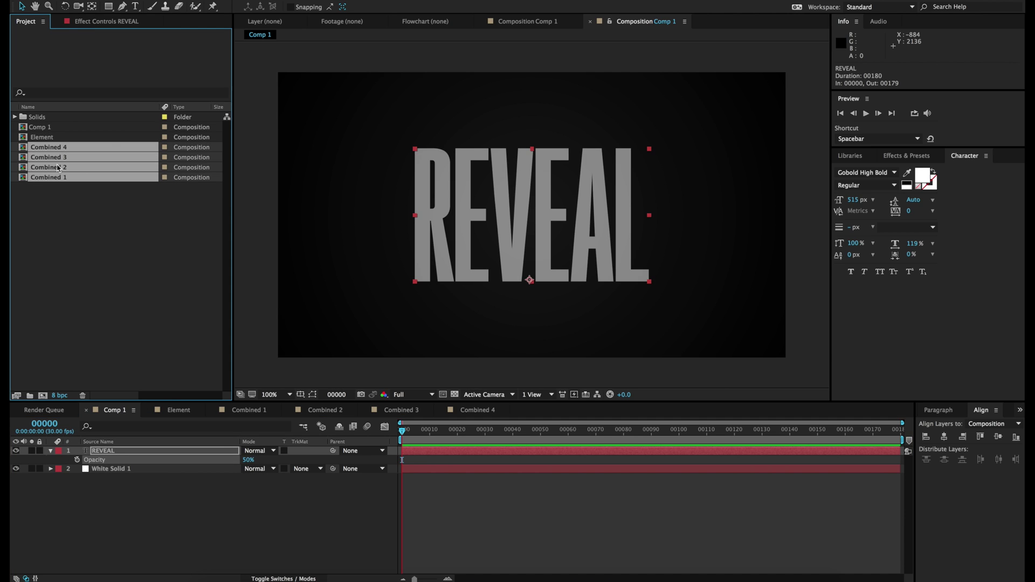
drag(51, 151, 113, 465)
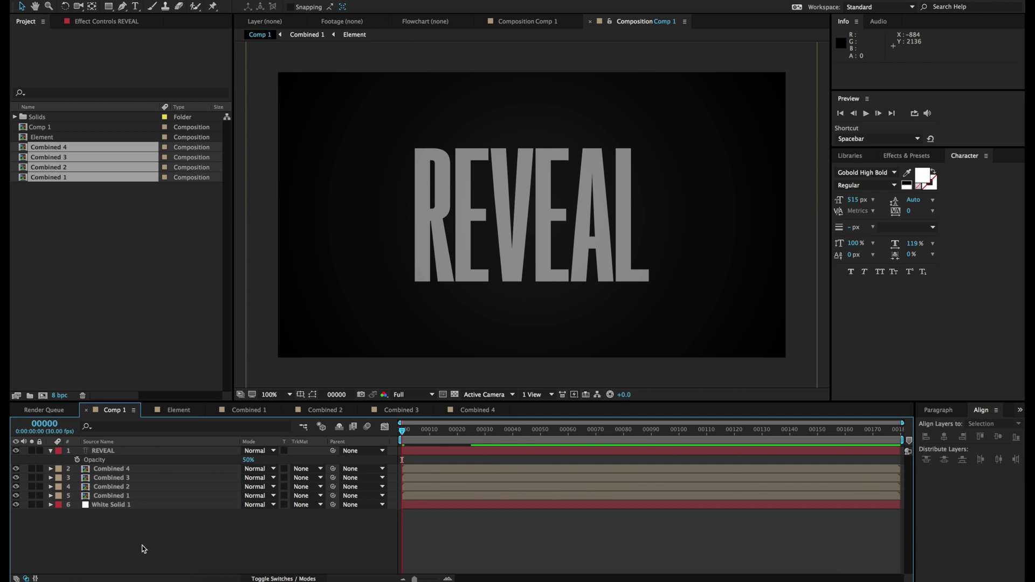
click(491, 429)
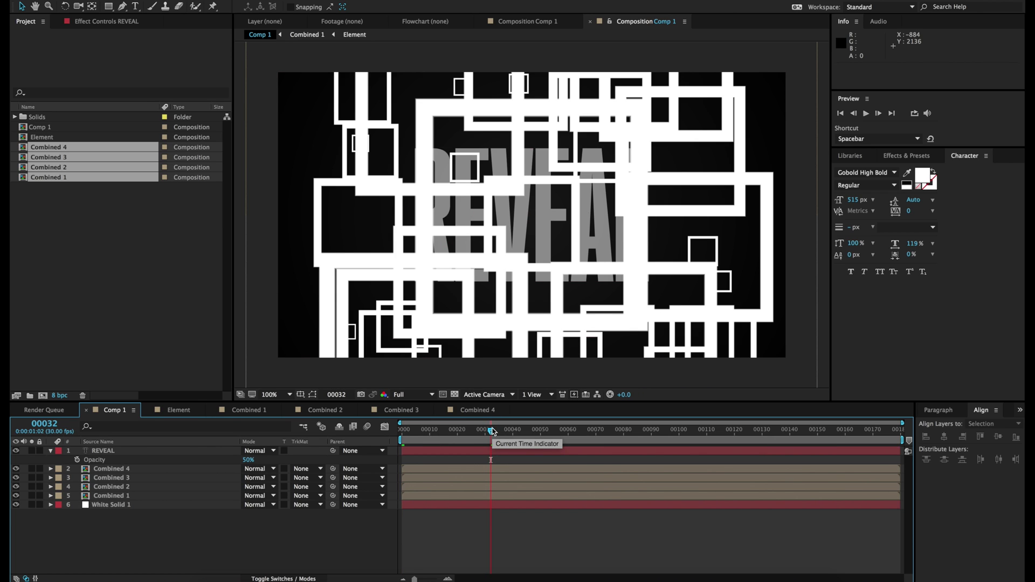
Scale the four Combined layers down together to 42%
click(107, 496)
shift+click(126, 470)
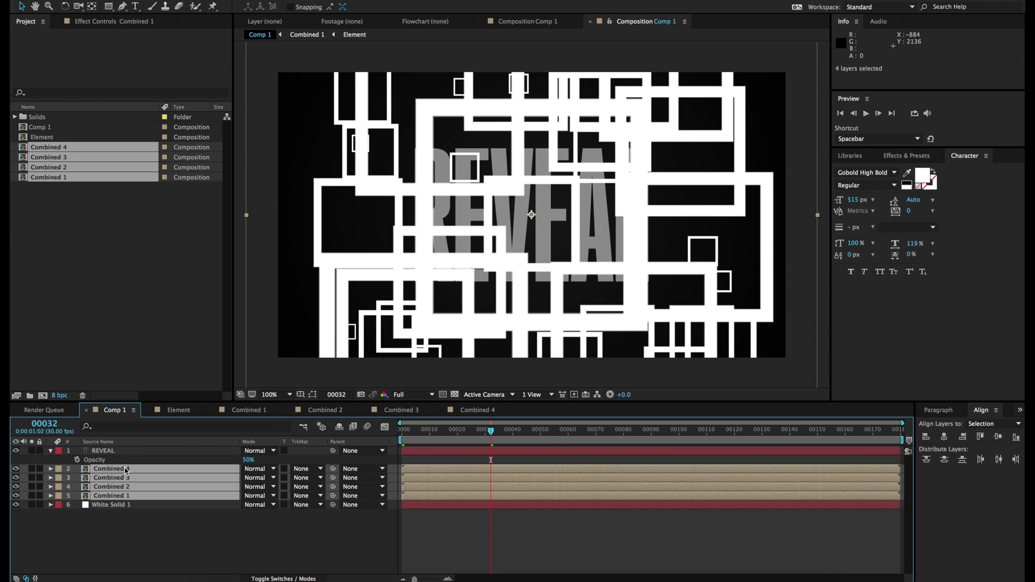
key(s)
drag(280, 534, 255, 550)
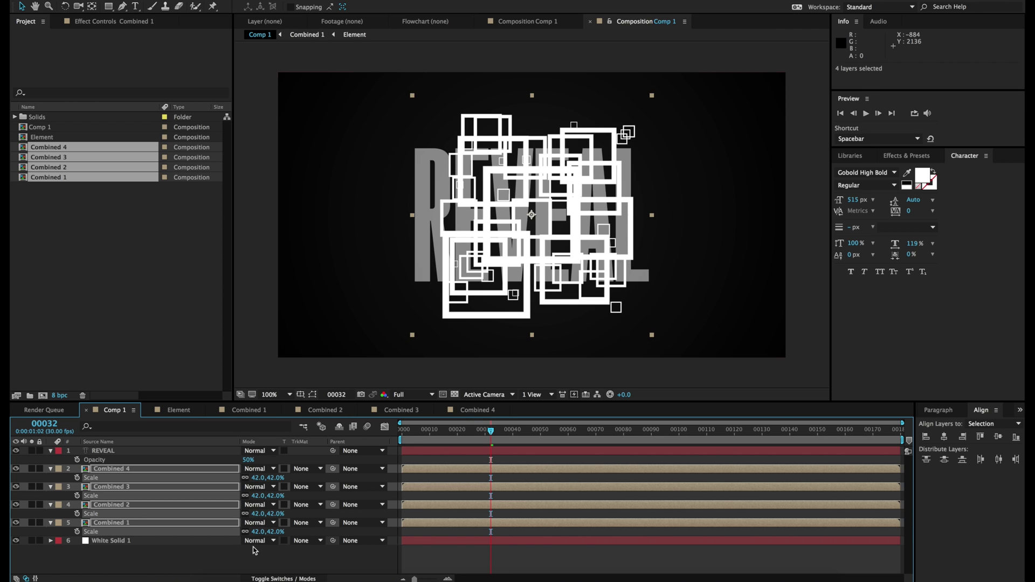
click(254, 560)
Place Combined 1 over the upper-left part of the REVEAL text at 30% scale, and move Combined 2 toward the lower left
click(129, 524)
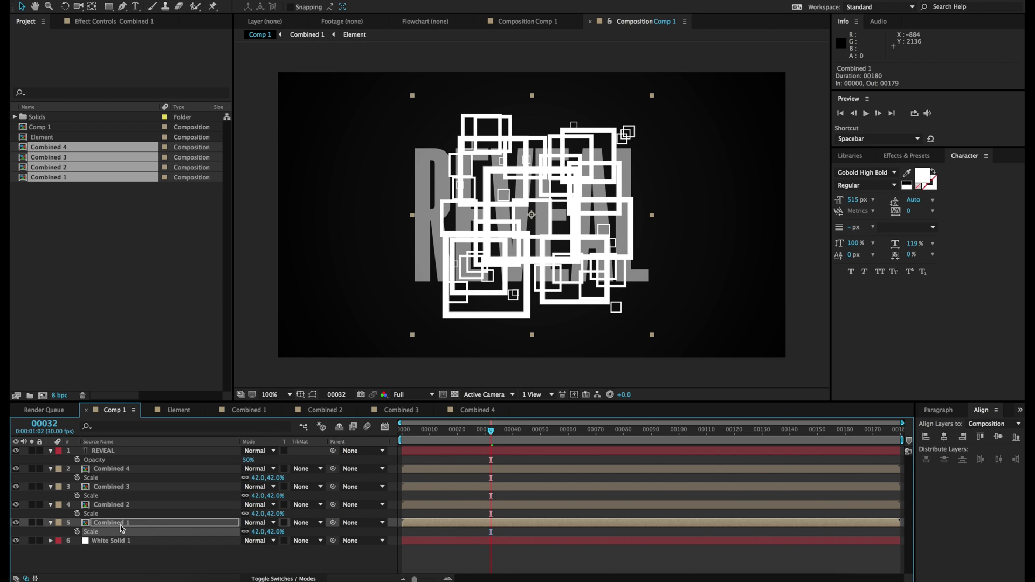
drag(478, 201, 422, 187)
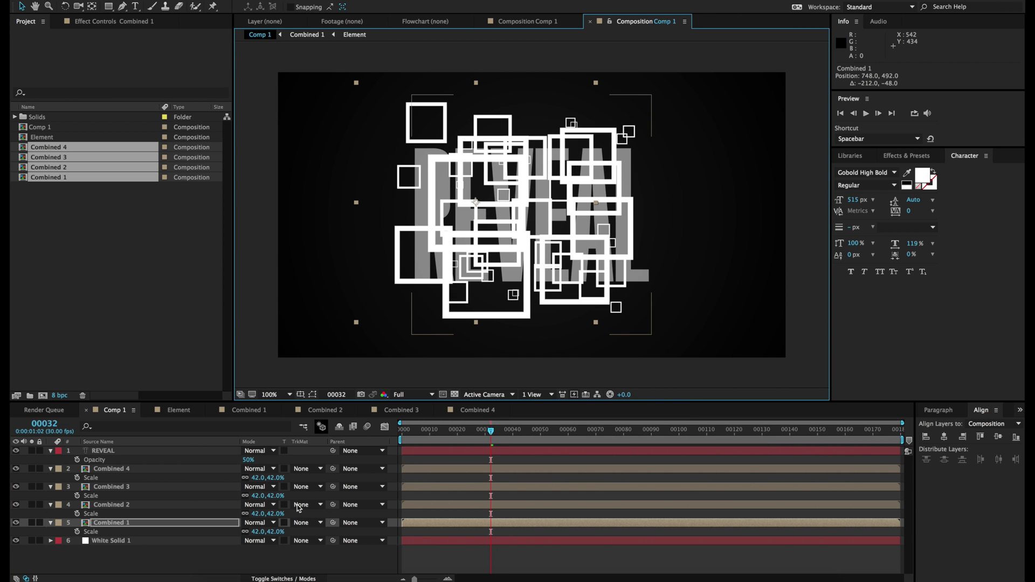
drag(266, 532, 272, 534)
drag(443, 235, 402, 246)
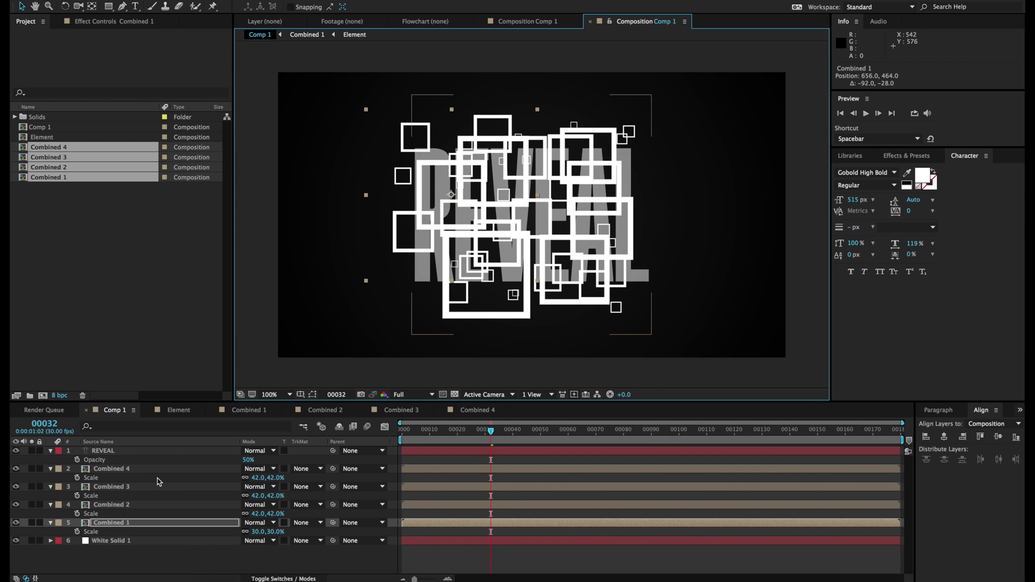
click(115, 507)
drag(517, 262, 460, 294)
Set the scale of all four Combined layers to 25%
click(138, 523)
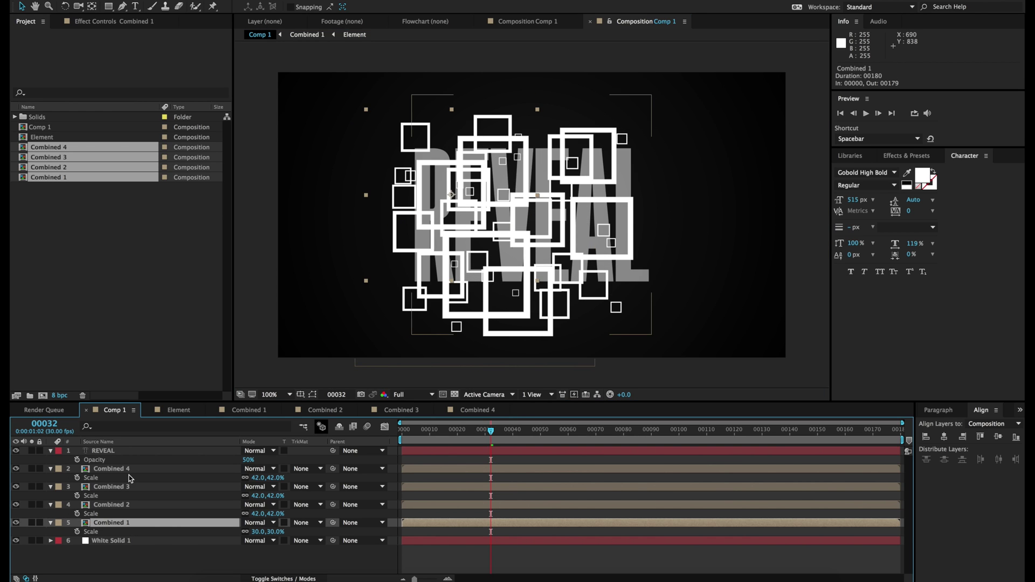
shift+click(126, 471)
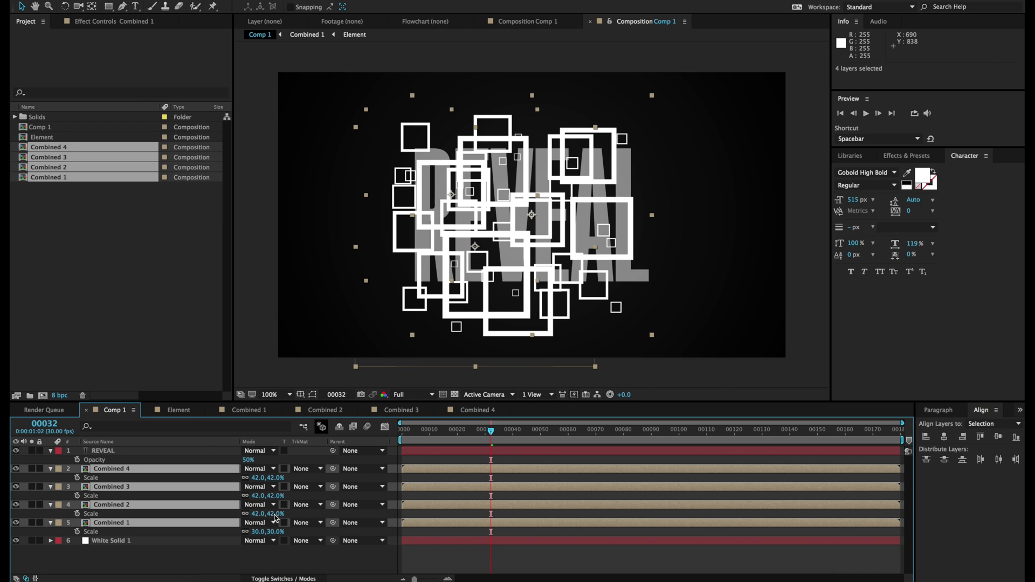
text(25)
key(Return)
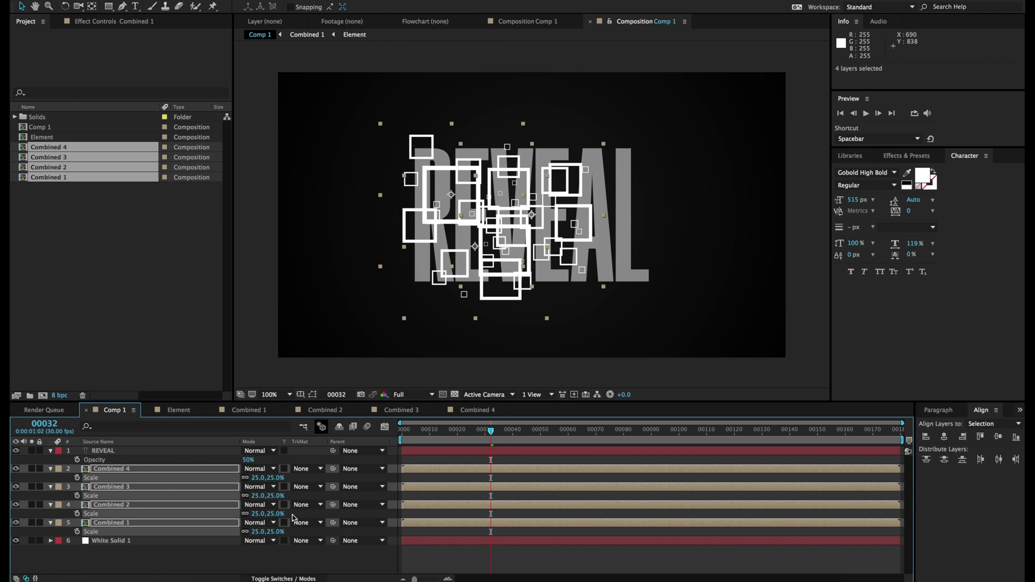
click(294, 568)
Spread Combined 4, Combined 3 and Combined 2 over the upper-right, lower-right and middle parts of the REVEAL text
click(117, 472)
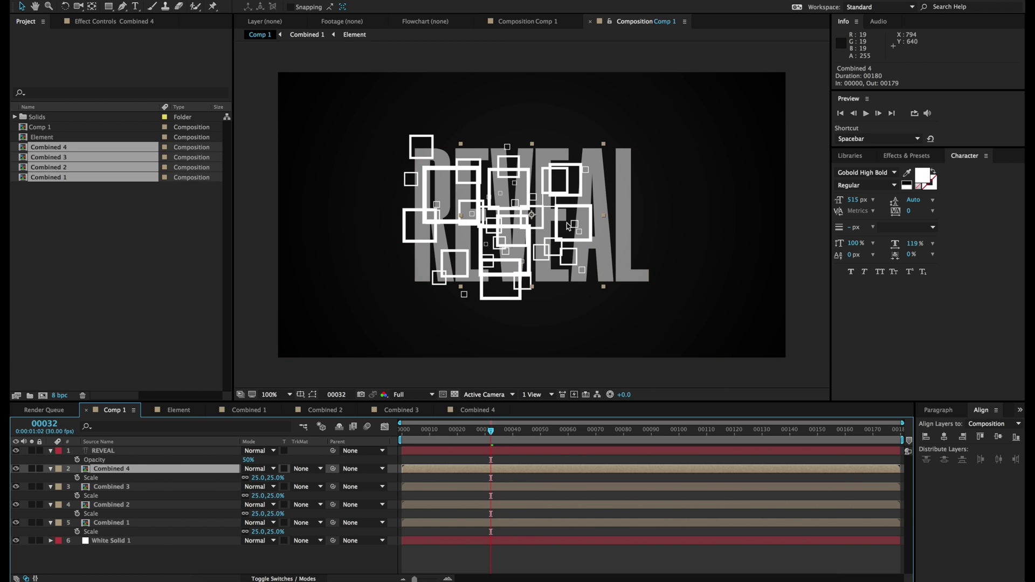
drag(558, 228, 614, 207)
click(157, 487)
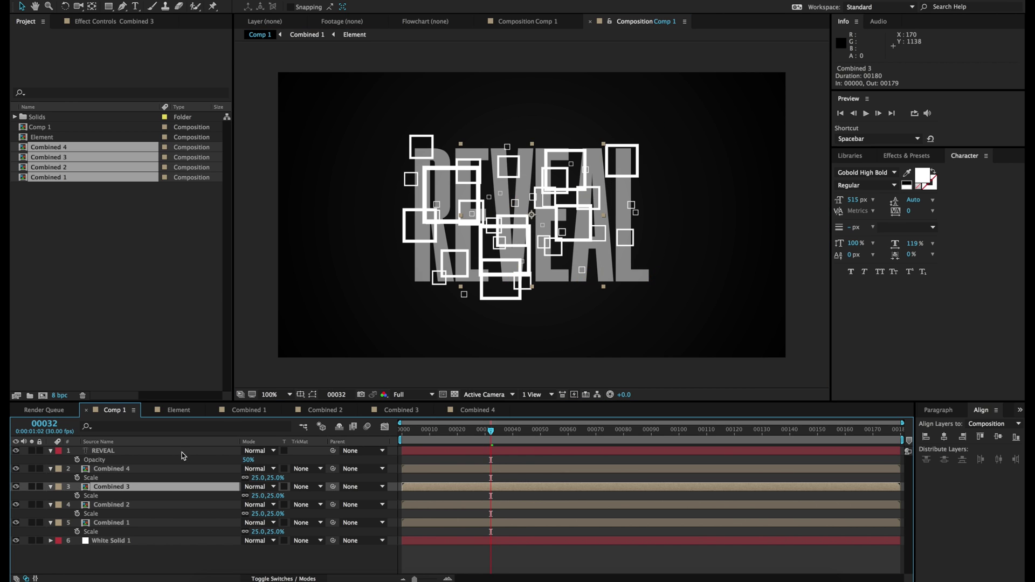
drag(508, 239, 561, 234)
click(139, 505)
drag(480, 283, 508, 256)
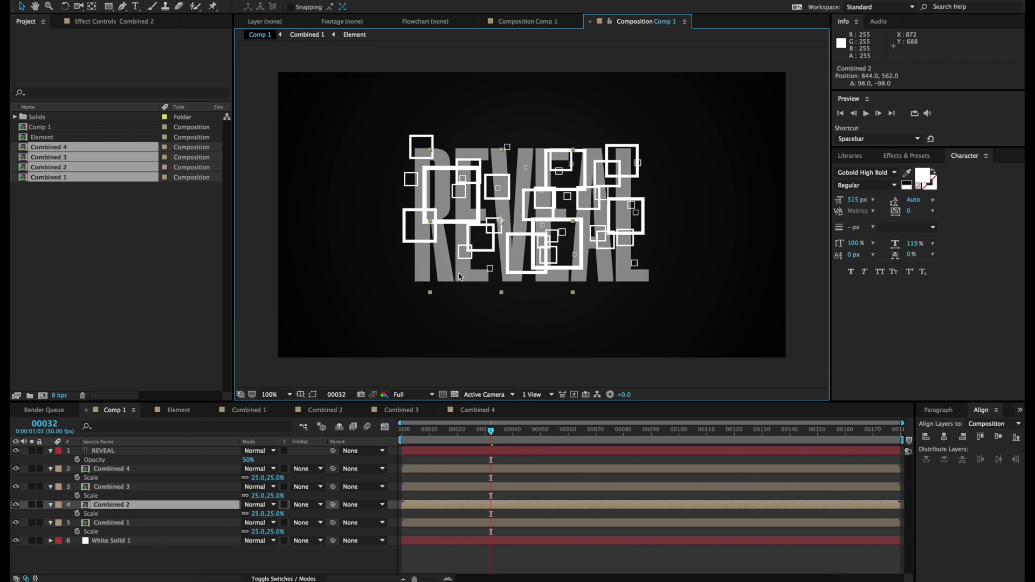
Duplicate Combined 1 and place the copy over the lower-right part of the REVEAL text
click(122, 524)
key(ctrl+d)
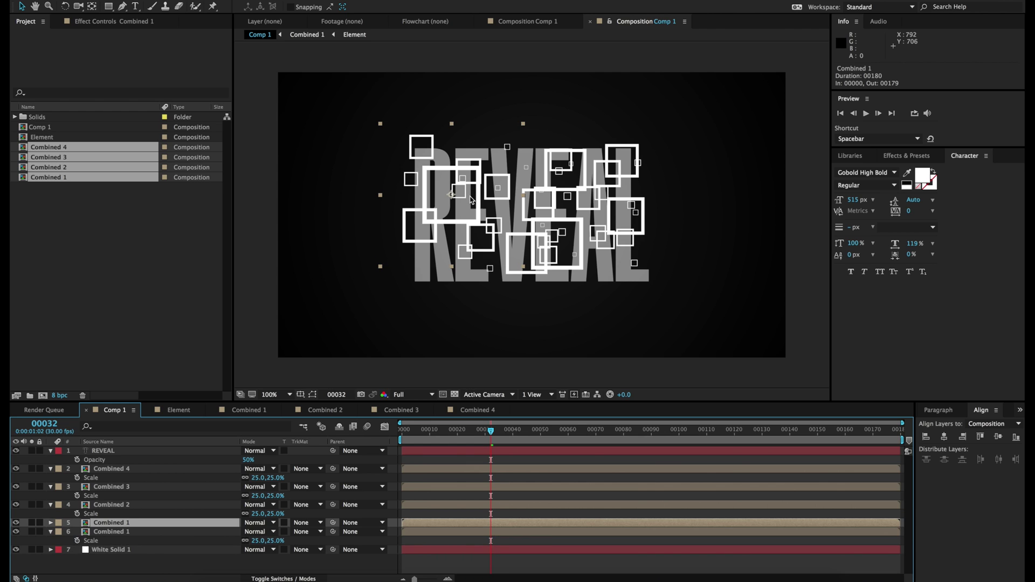
drag(428, 218, 578, 268)
click(119, 506)
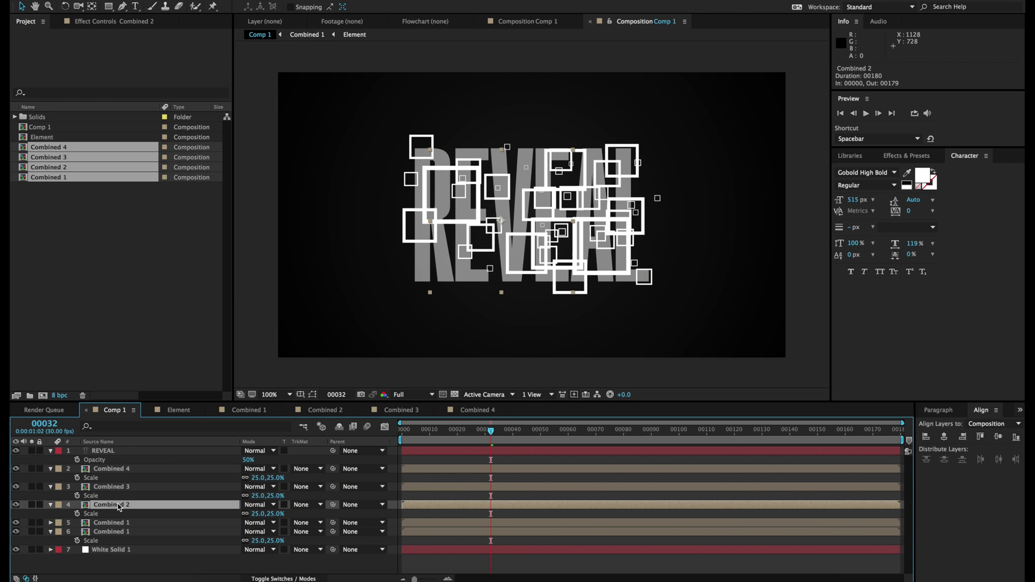
Duplicate Combined 2 and Combined 3, placing the copies over the lower-middle and lower-left parts of the REVEAL text
key(ctrl+d)
drag(476, 233, 533, 246)
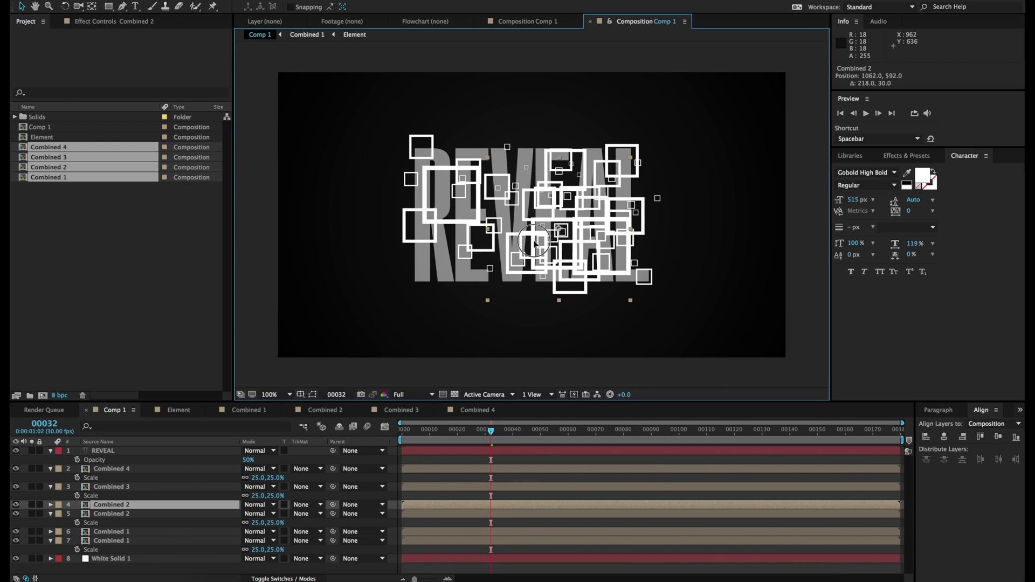
click(129, 488)
key(ctrl+d)
drag(551, 207, 449, 223)
click(126, 482)
Duplicate Combined 4, rotate the copy to 180°, and position it over the left-middle part of the REVEAL text
click(122, 470)
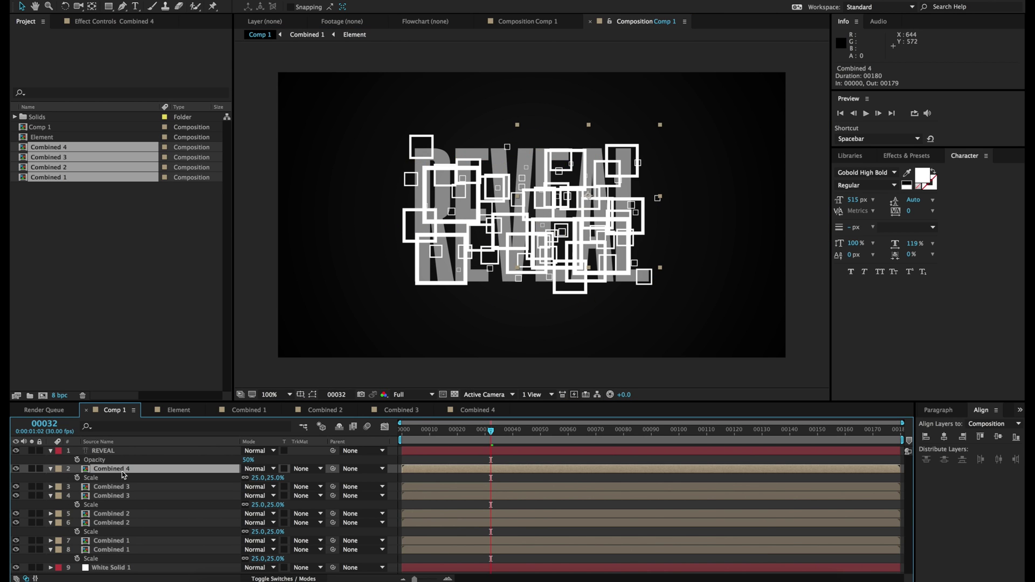
key(ctrl+d)
drag(618, 156, 550, 186)
key(r)
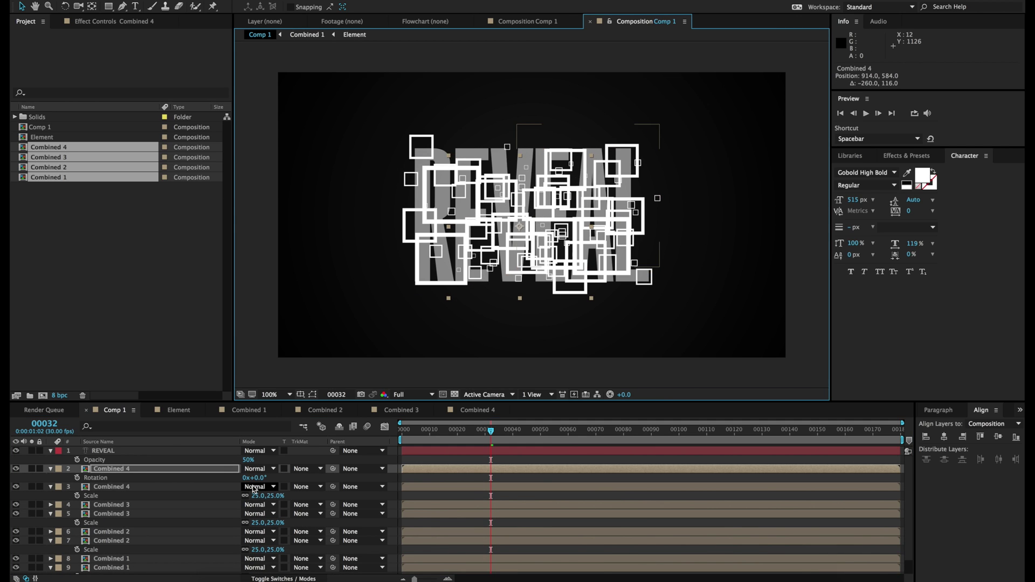
click(258, 478)
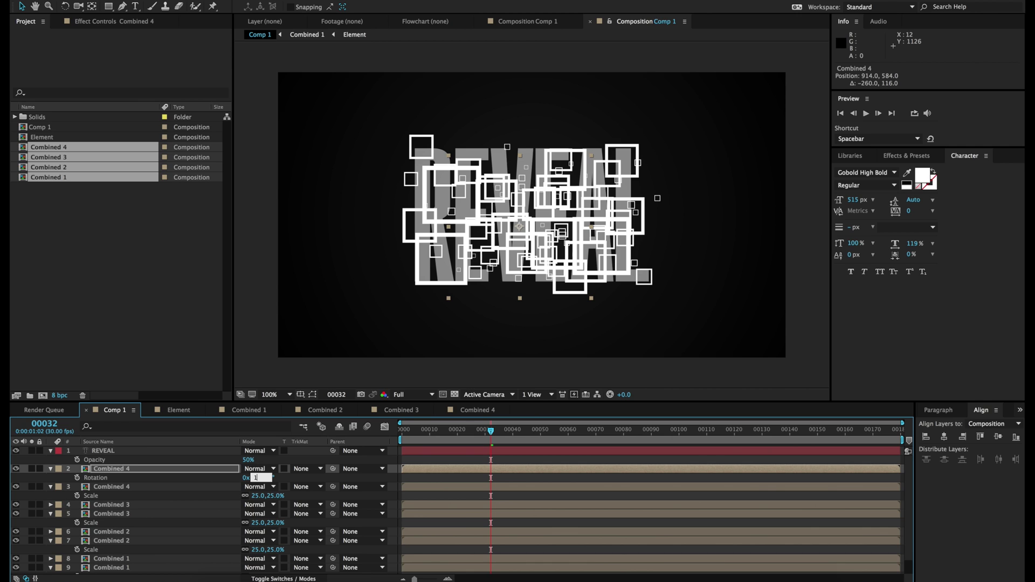
key(Return)
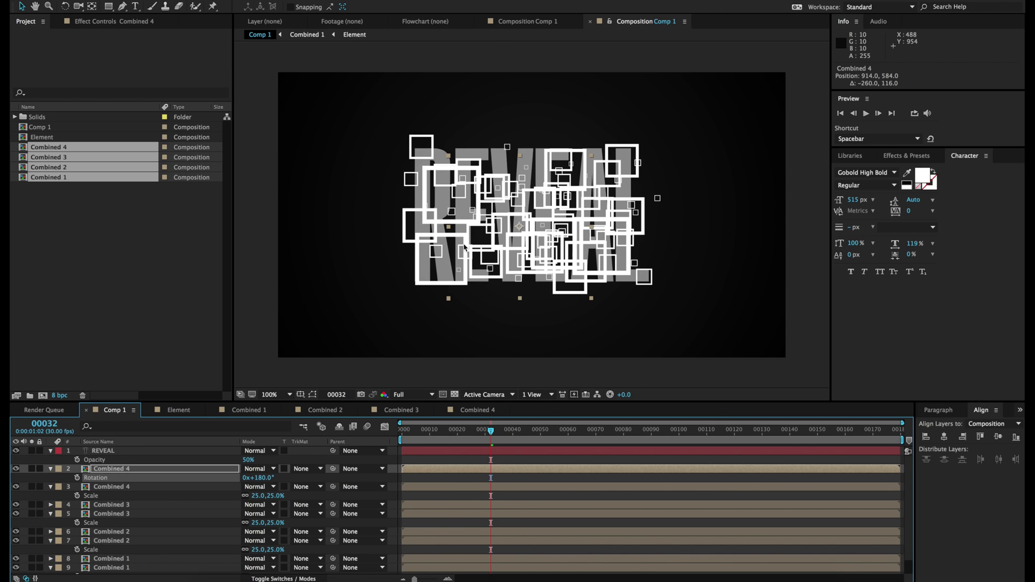
drag(502, 245, 506, 202)
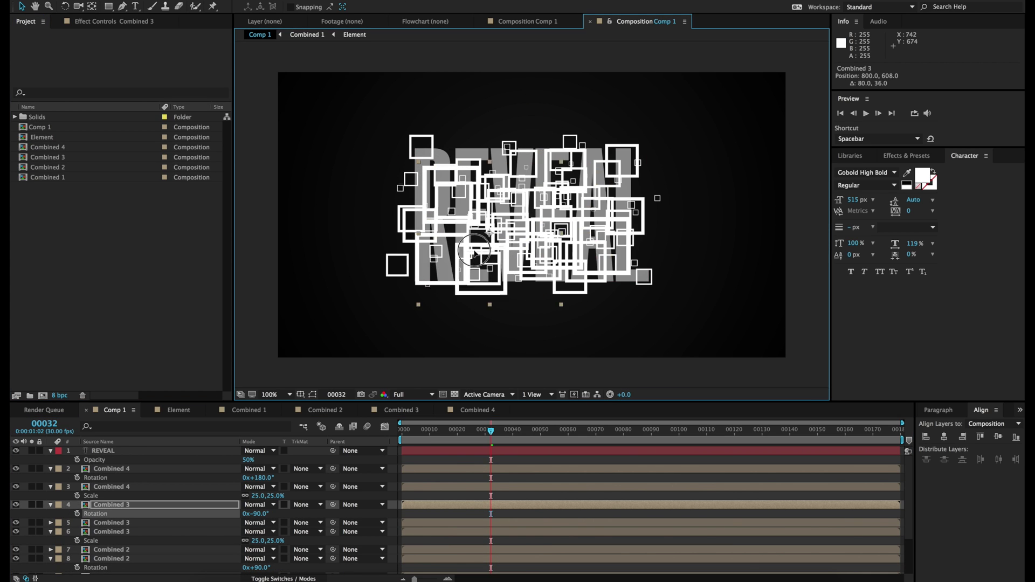
Duplicate the topmost Combined 4 layer and change the copy's rotation
click(125, 470)
key(super+d)
key(r)
click(260, 478)
key(Return)
Rotate a Combined 1 copy to -90° and move it toward the left side of the REVEAL text
scroll(127, 517, down, 5)
click(127, 550)
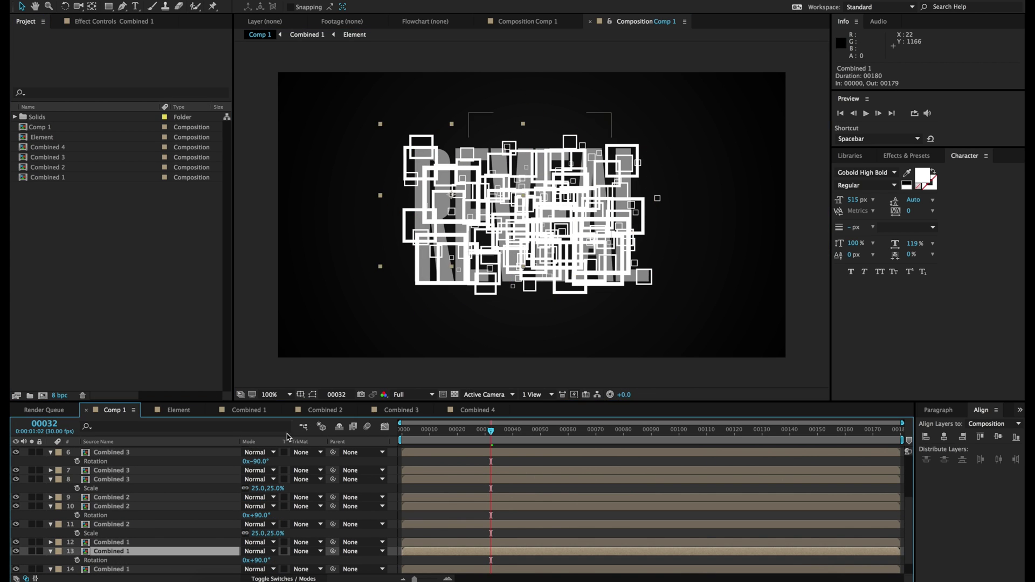
click(128, 544)
key(r)
click(261, 551)
text(-90)
drag(593, 242, 465, 234)
Duplicate a Combined 2 layer, rotate the copy to -90°, and place it over the upper-left part of the REVEAL text
click(127, 507)
key(super+d)
key(r)
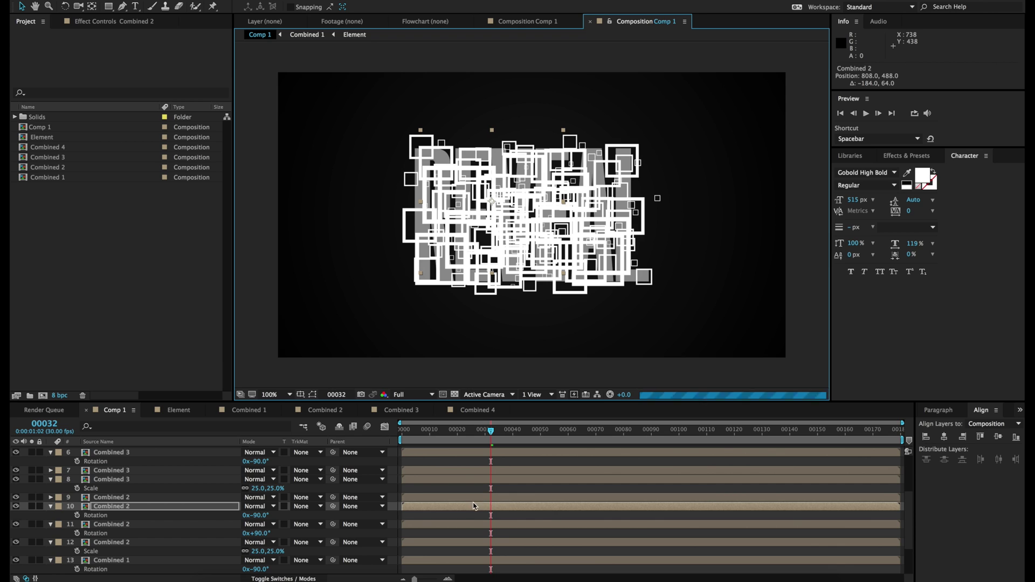
click(383, 519)
Collapse the expanded Scale and Rotation properties of the Combined layers
click(50, 506)
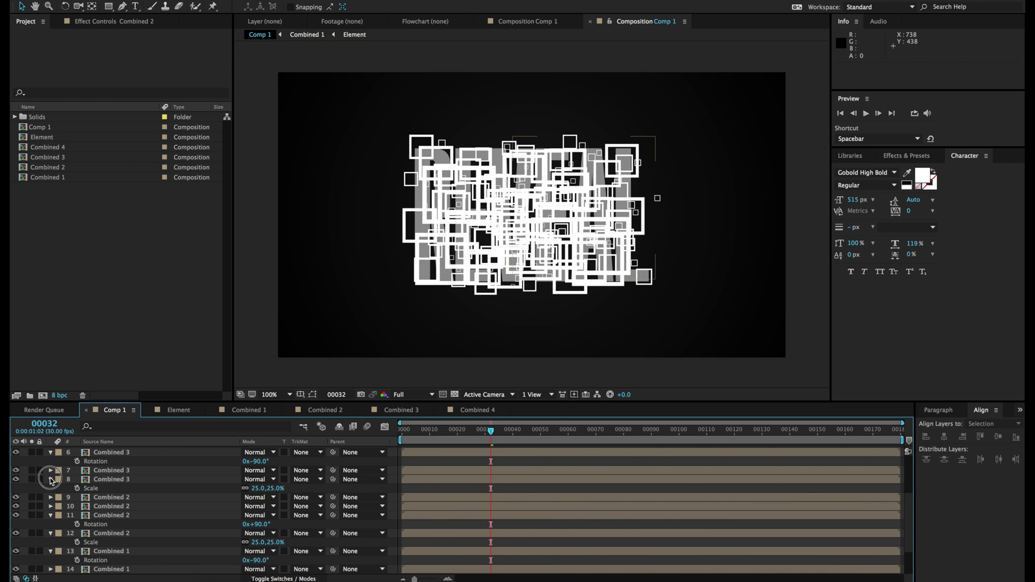
click(50, 480)
click(50, 453)
click(51, 497)
click(51, 507)
click(51, 515)
click(51, 533)
scroll(50, 539, up, 5)
click(51, 487)
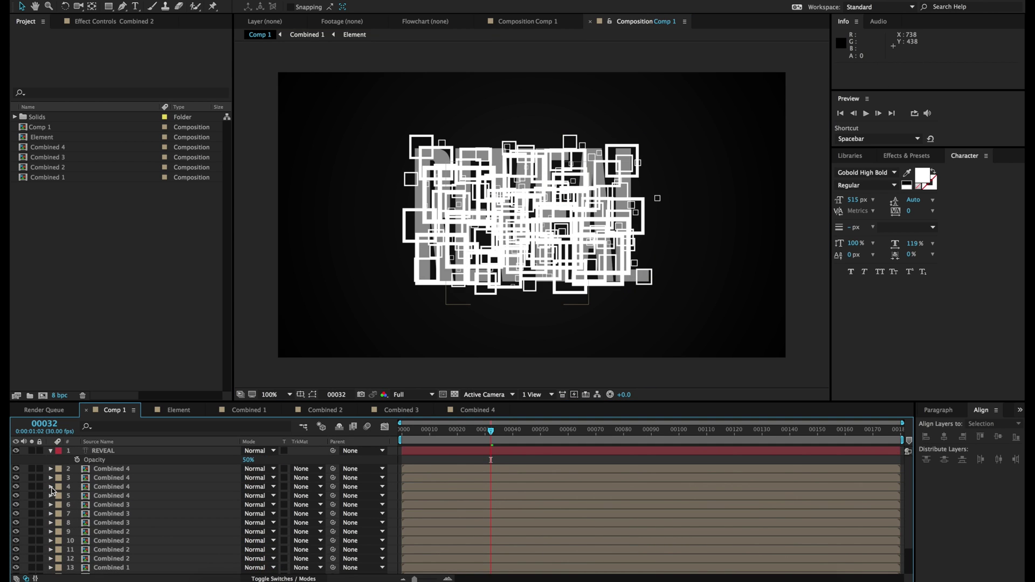
Make all the Combined layers 3D with collapsed transformations, and save the project
click(132, 470)
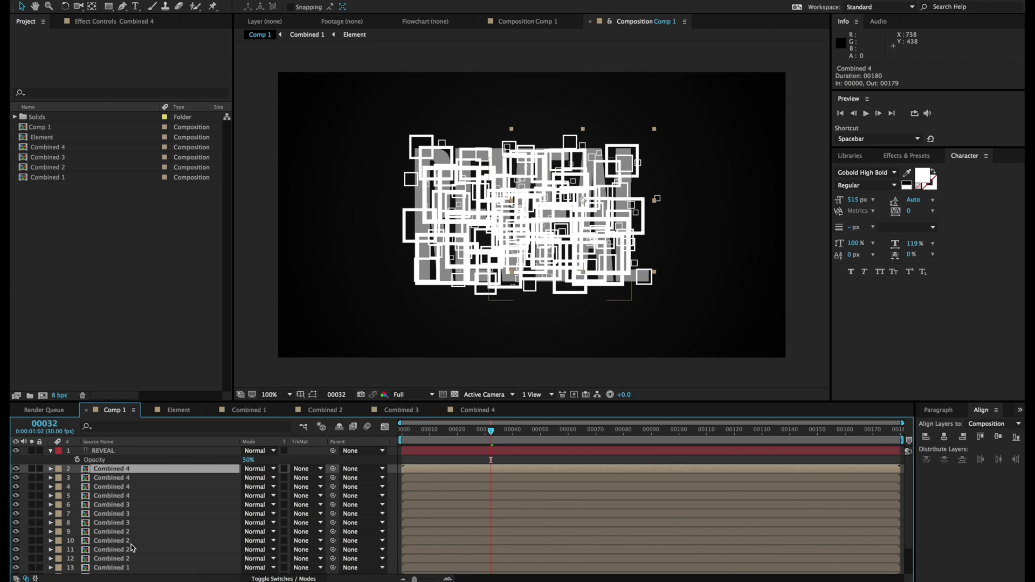
scroll(128, 561, down, 2)
shift+click(123, 564)
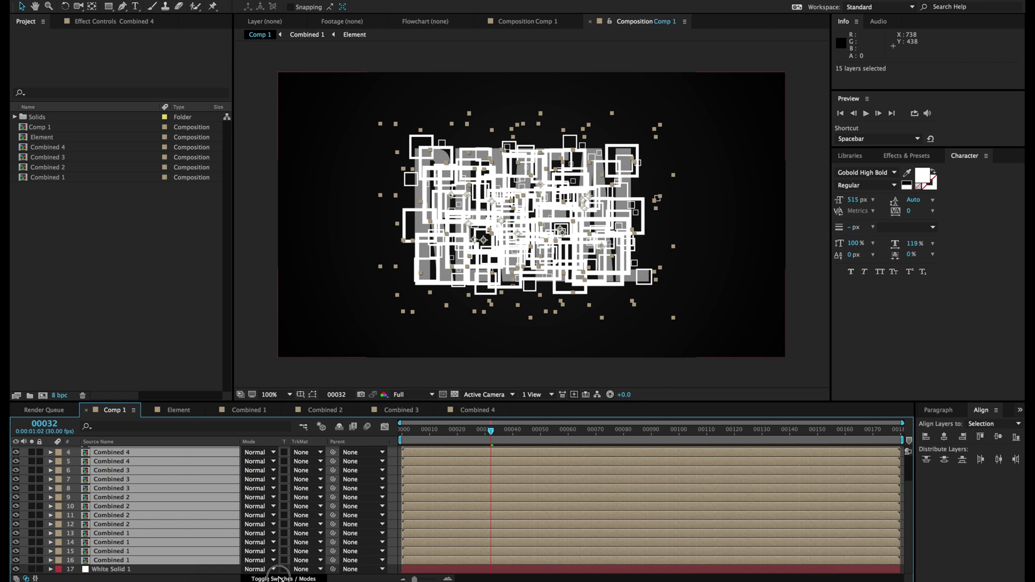
click(279, 578)
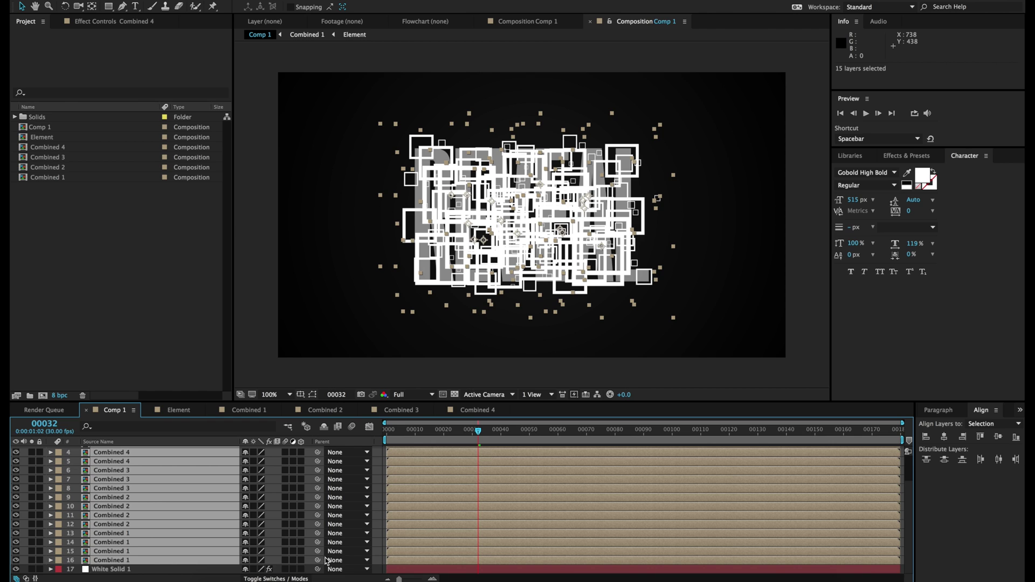
click(301, 560)
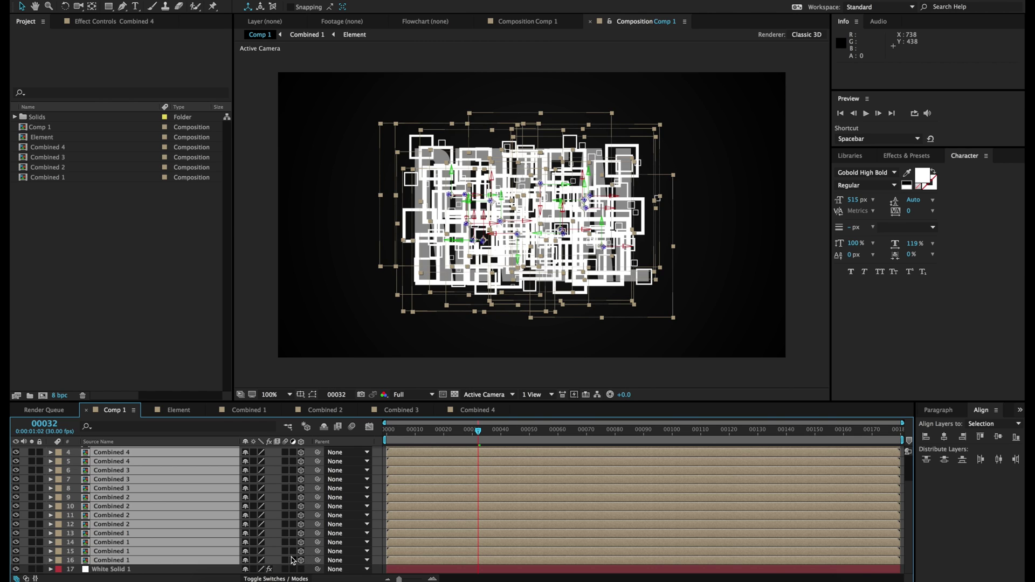
click(254, 560)
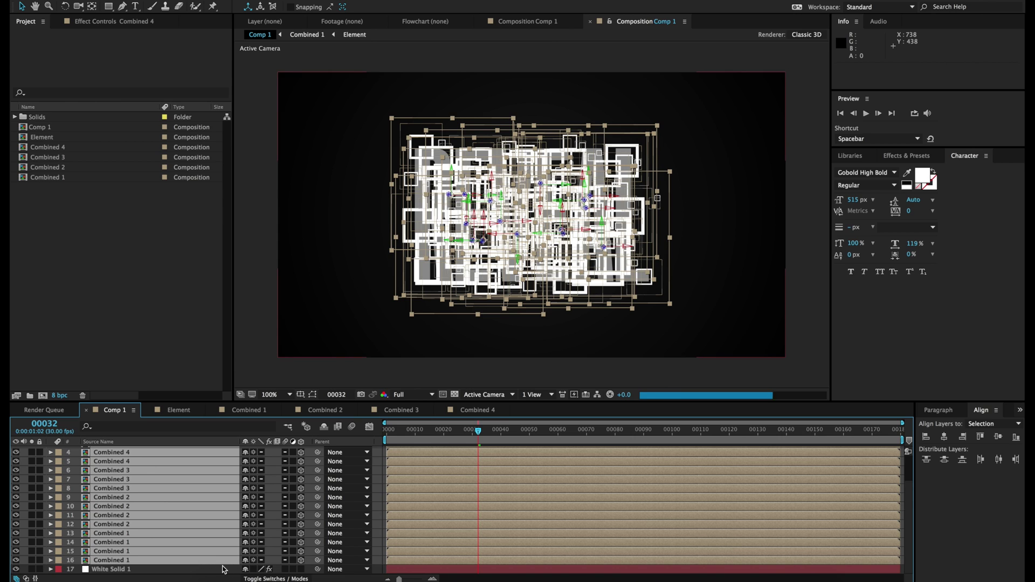
click(380, 531)
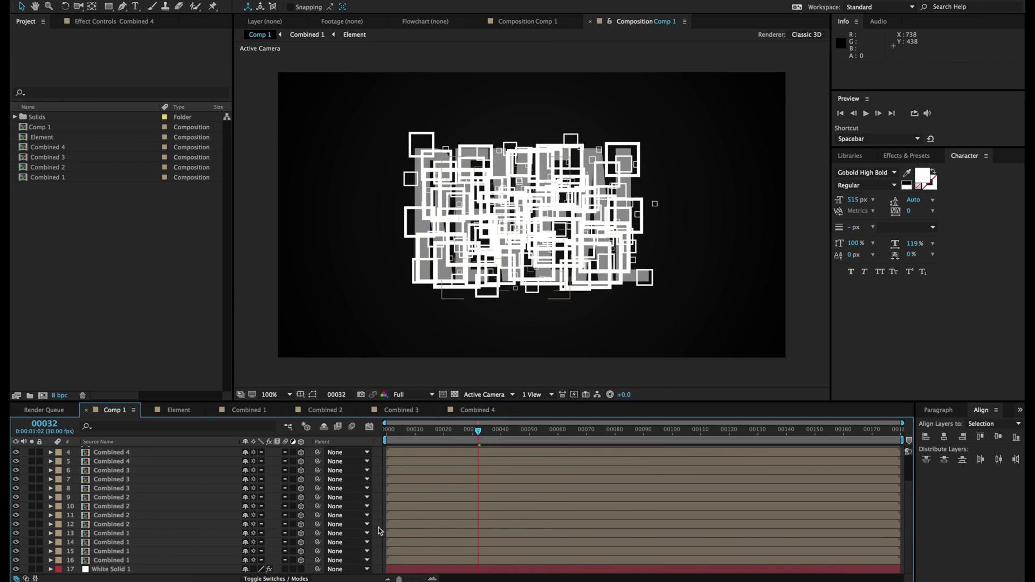
key(super+s)
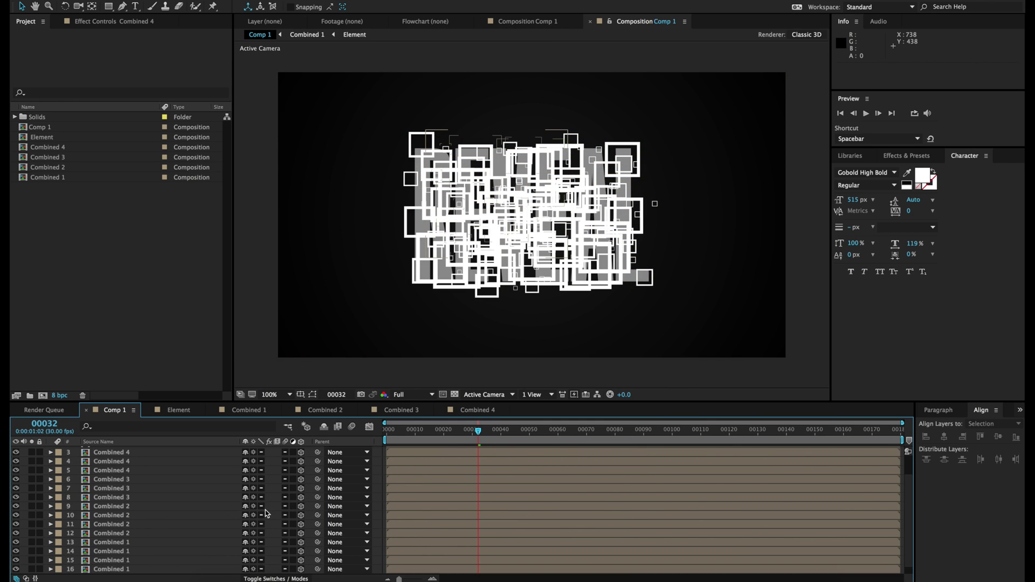
Open the Combined 4 composition to examine its 3D elements, and return to Comp 1
scroll(265, 510, up, 3)
click(116, 478)
double_click(116, 479)
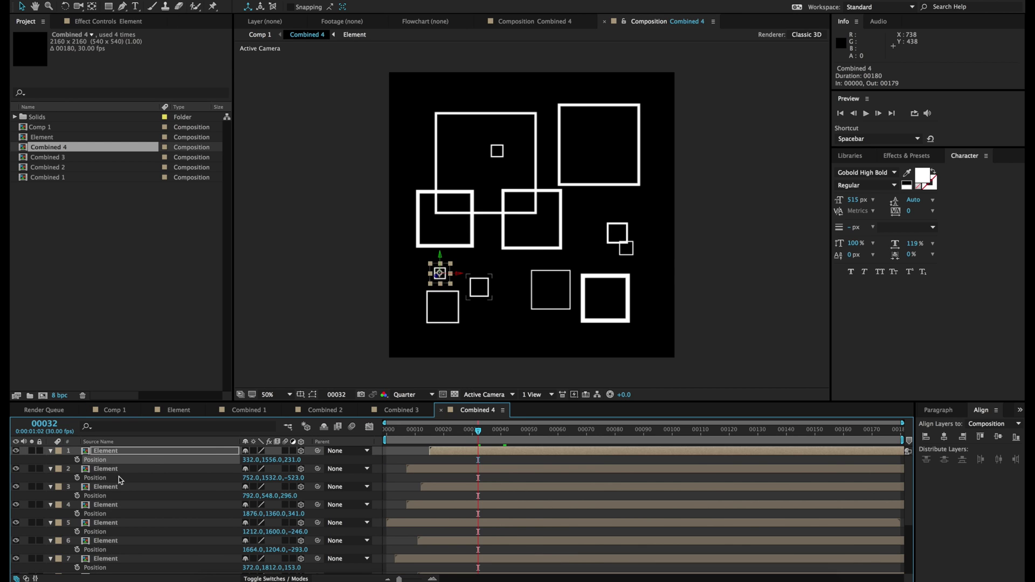
click(114, 411)
Add a two-node camera with a 100 mm focal length, depth of field enabled, a 55 mm aperture and F-stop 1.8
key(ctrl+shift+a)
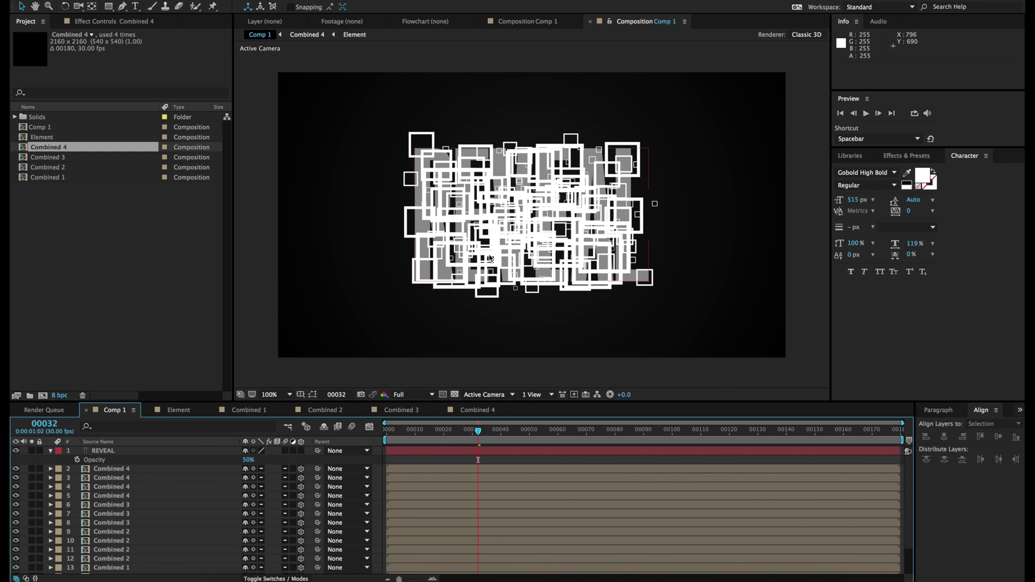
click(211, 0)
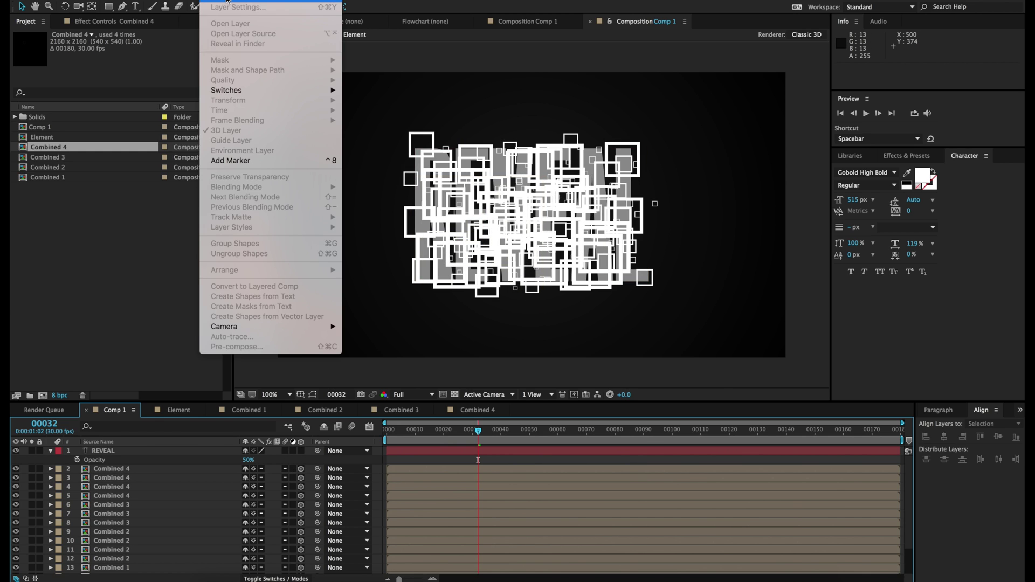
mouse_move(226, 1)
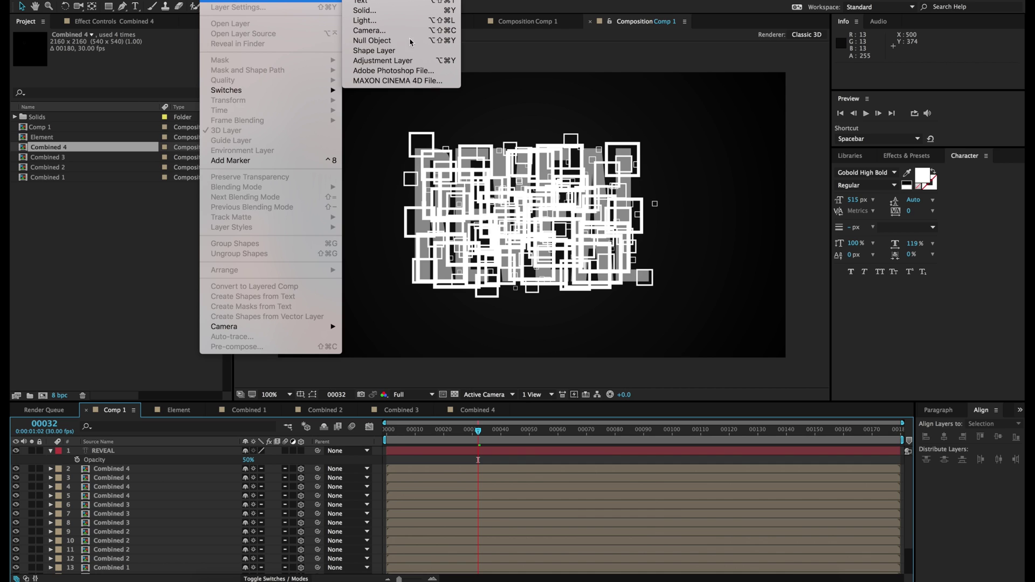
click(377, 31)
click(268, 235)
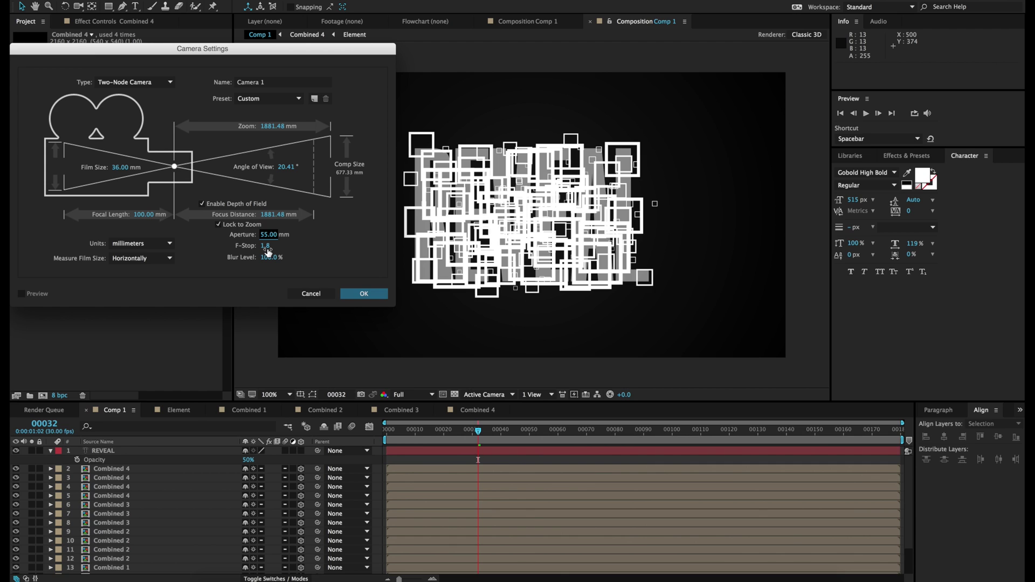
drag(274, 135, 205, 153)
mouse_move(154, 216)
mouse_down()
mouse_move(110, 221)
mouse_move(144, 224)
mouse_up()
click(358, 294)
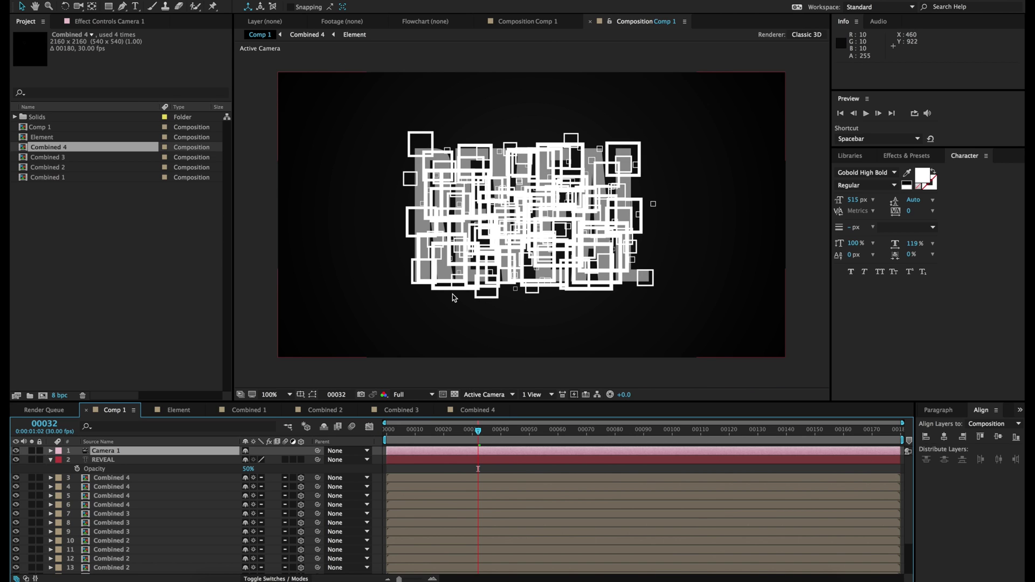
Make the REVEAL text layer 3D
click(105, 461)
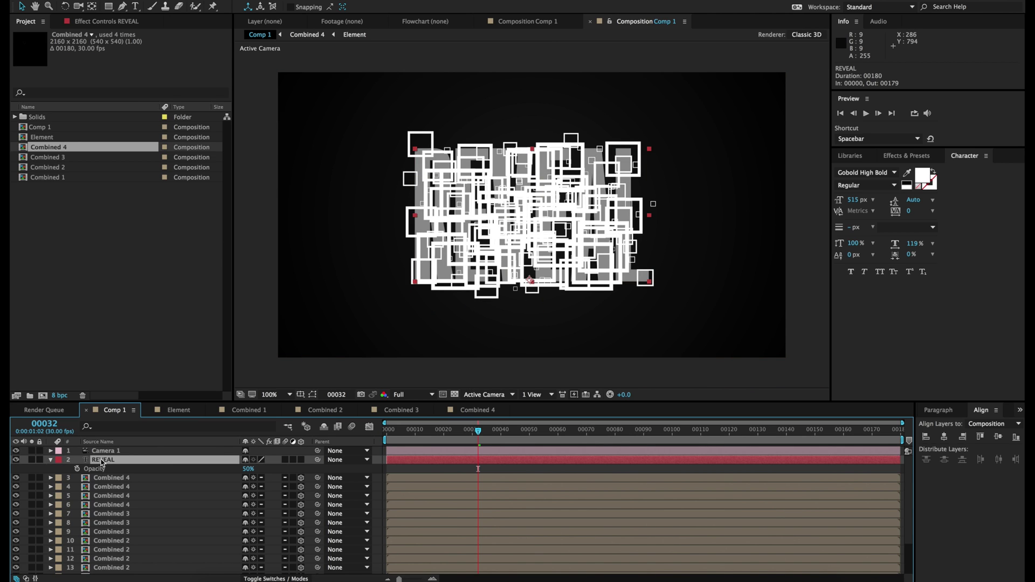
click(302, 460)
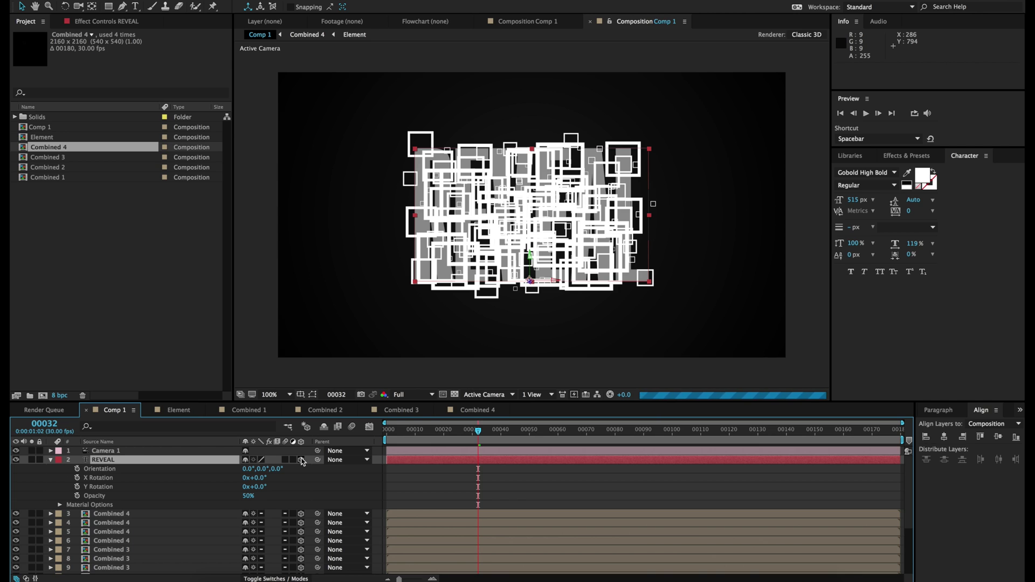
Pre-compose all the Combined layers into a new composition named Double Combined, moving all attributes into it
click(116, 516)
scroll(117, 517, down, 4)
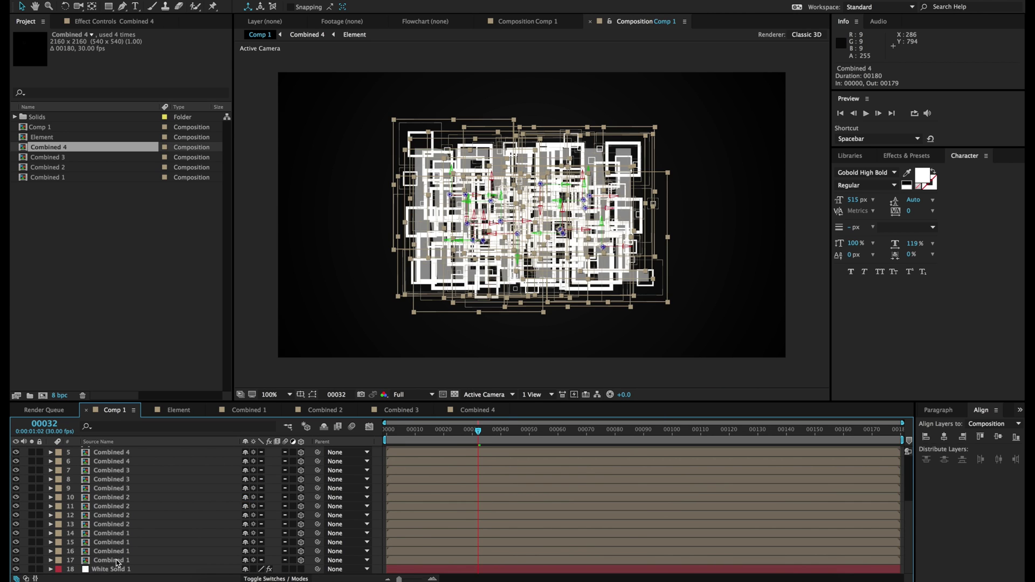
shift+click(118, 561)
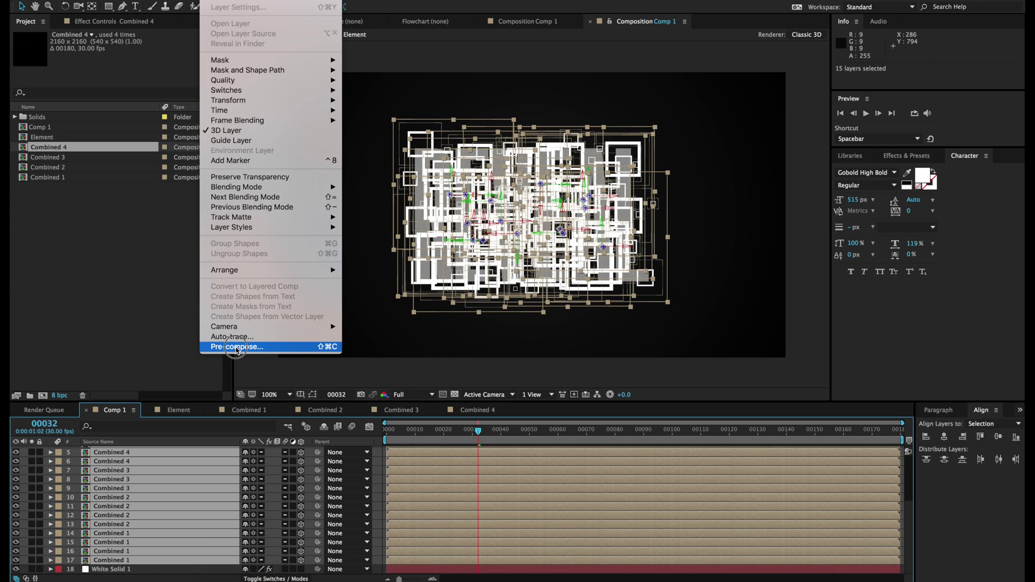
click(255, 347)
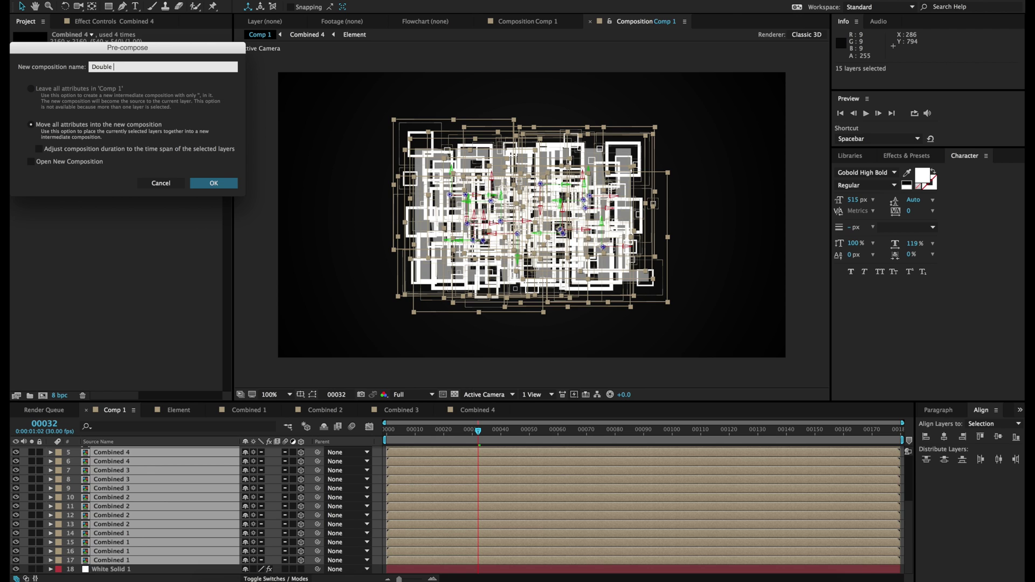
text(Double Combined)
key(Return)
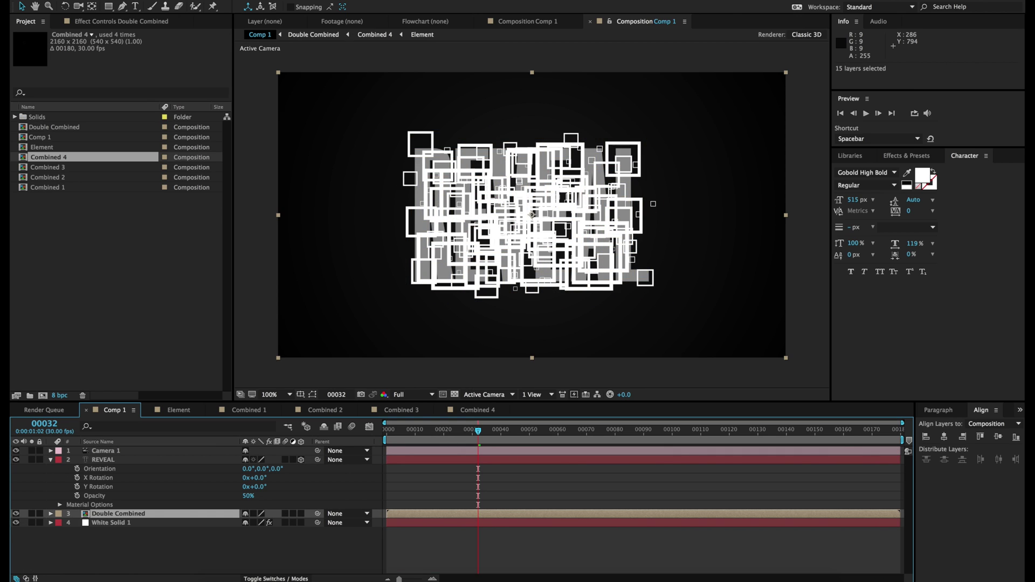
Make the Double Combined layer 3D and collapse its transformations
click(299, 515)
click(300, 514)
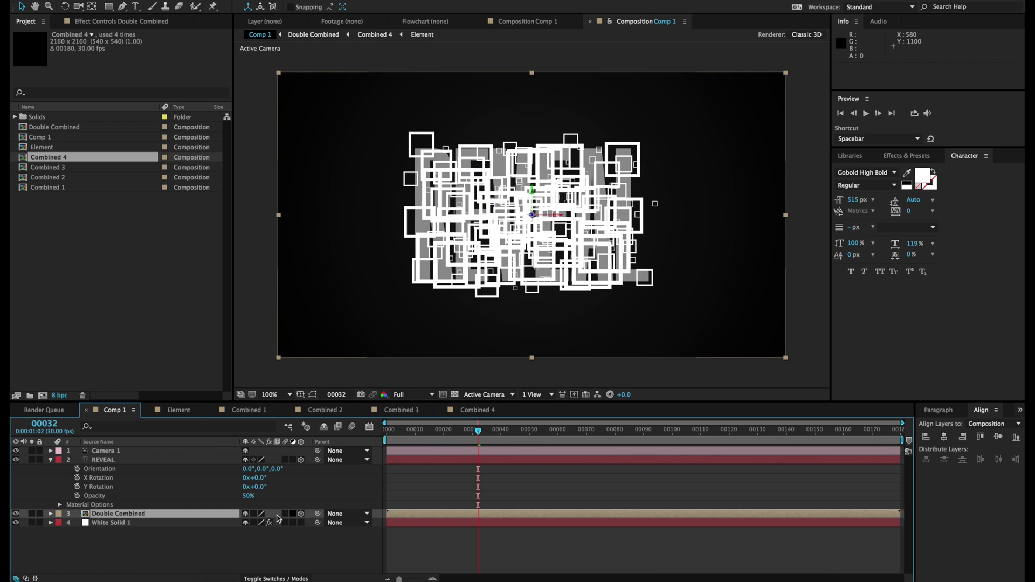
click(253, 514)
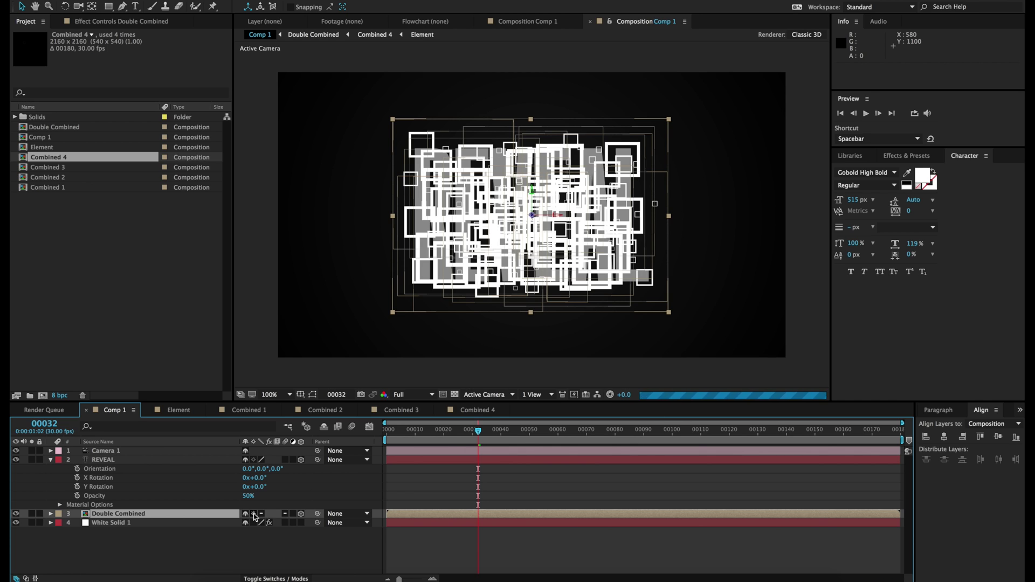
click(194, 476)
Set the Double Combined layer's track matte to Luma Matte "REVEAL" and examine the matted text up close
click(103, 459)
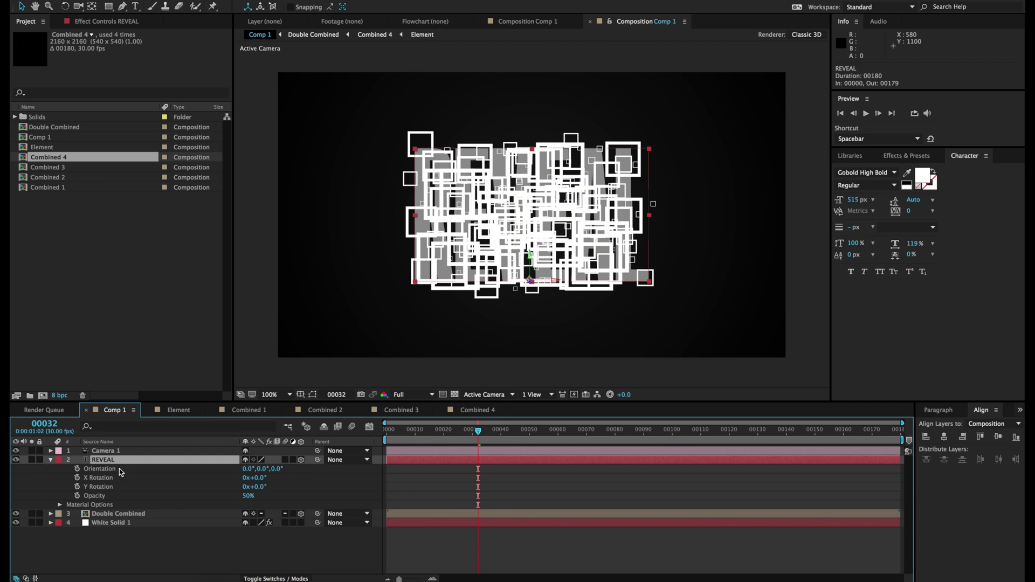
click(275, 579)
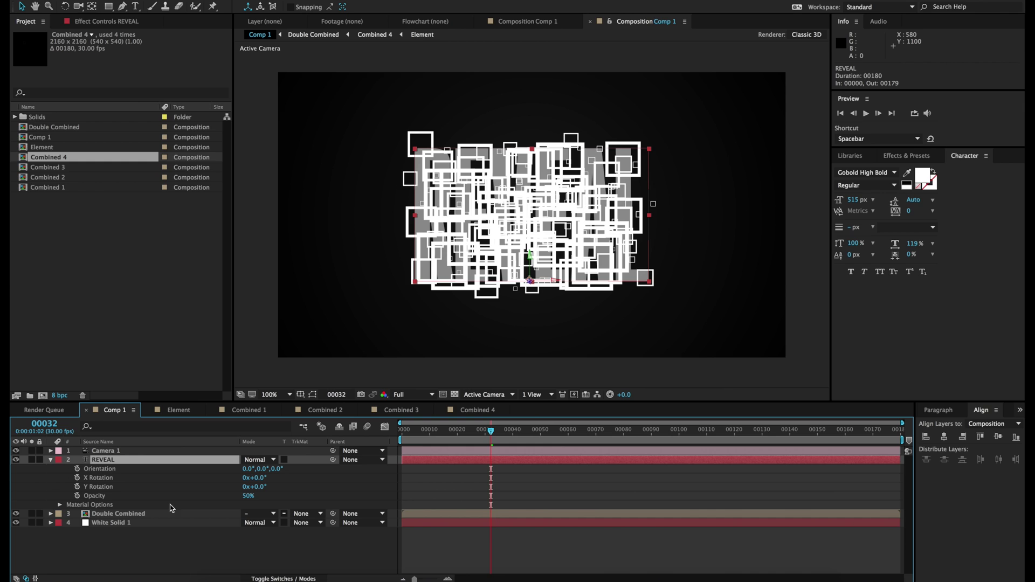
click(120, 515)
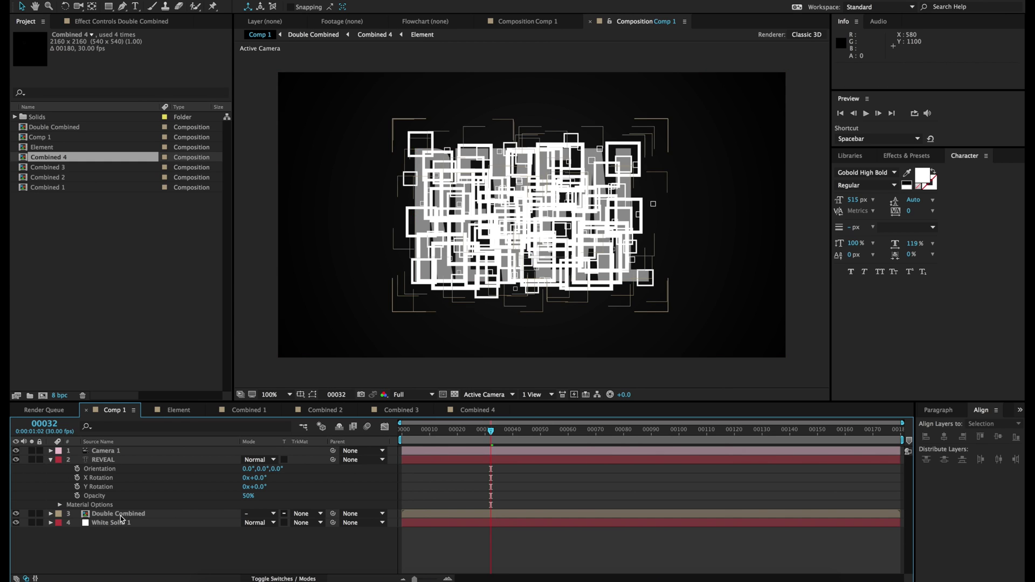
click(161, 515)
click(306, 513)
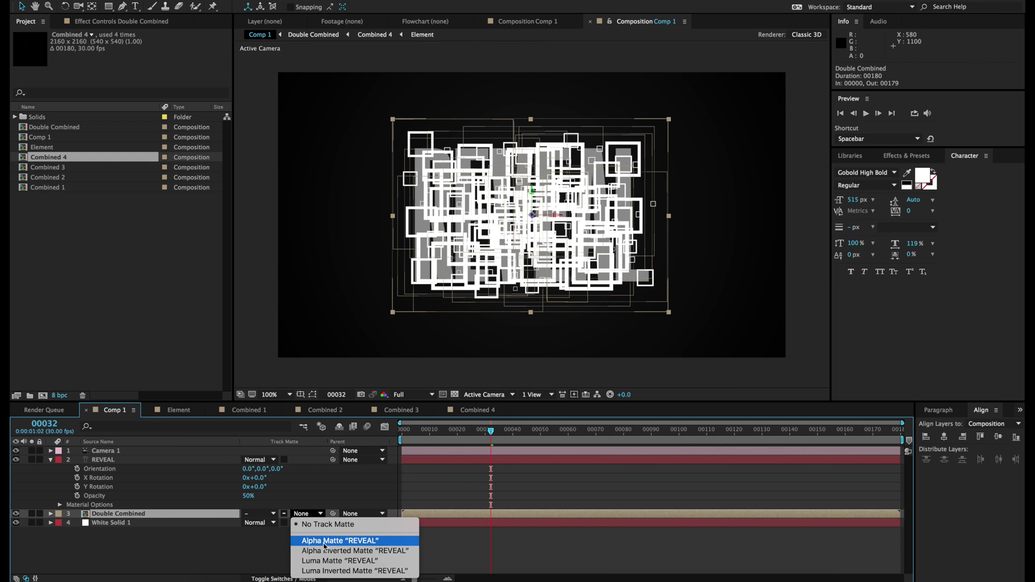
click(323, 561)
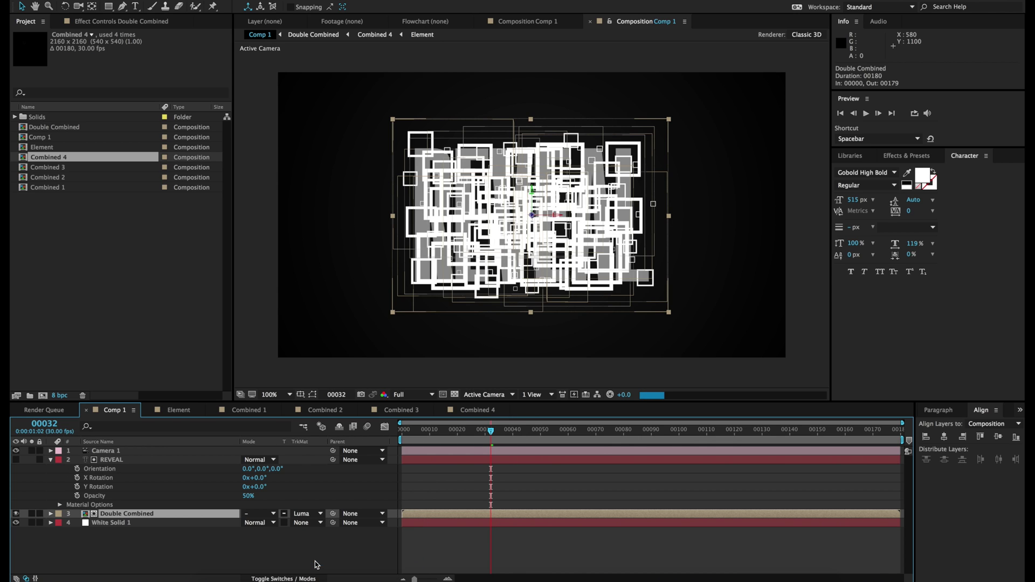
click(541, 284)
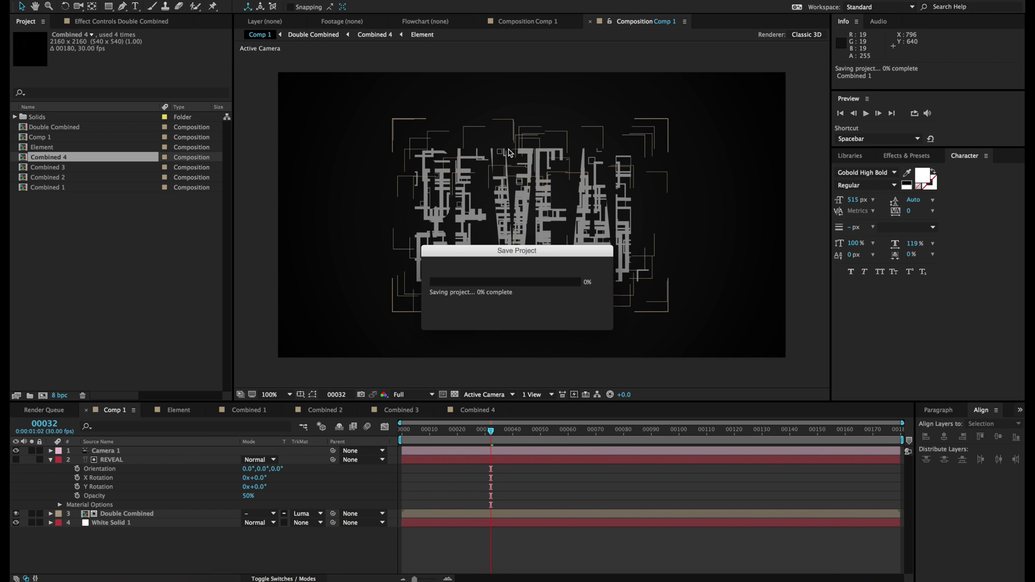
key(period)
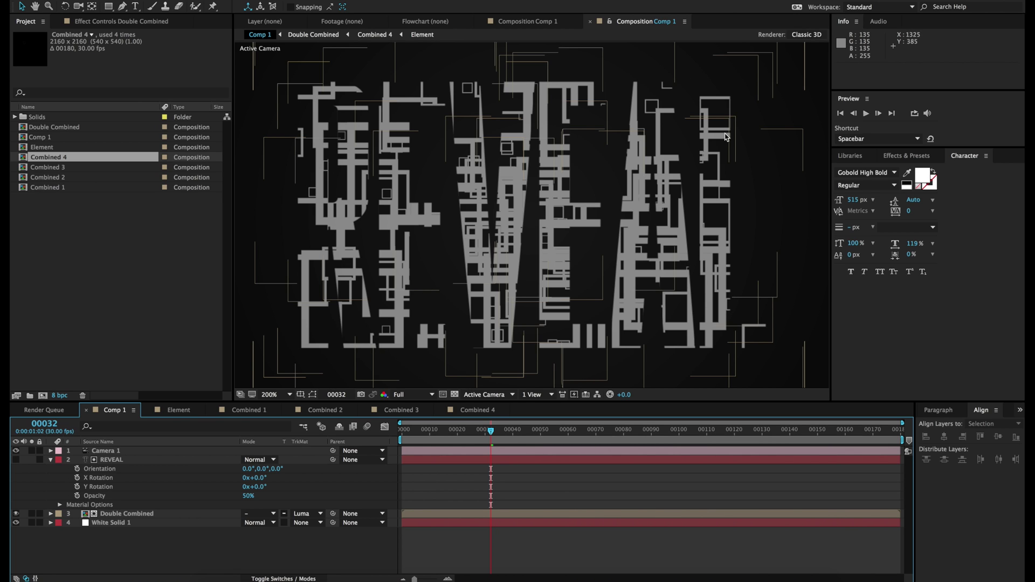
Open the Double Combined composition and shift the Combined 1 layers 13 and 14 to start at frames 2 and 4
click(132, 513)
double_click(132, 514)
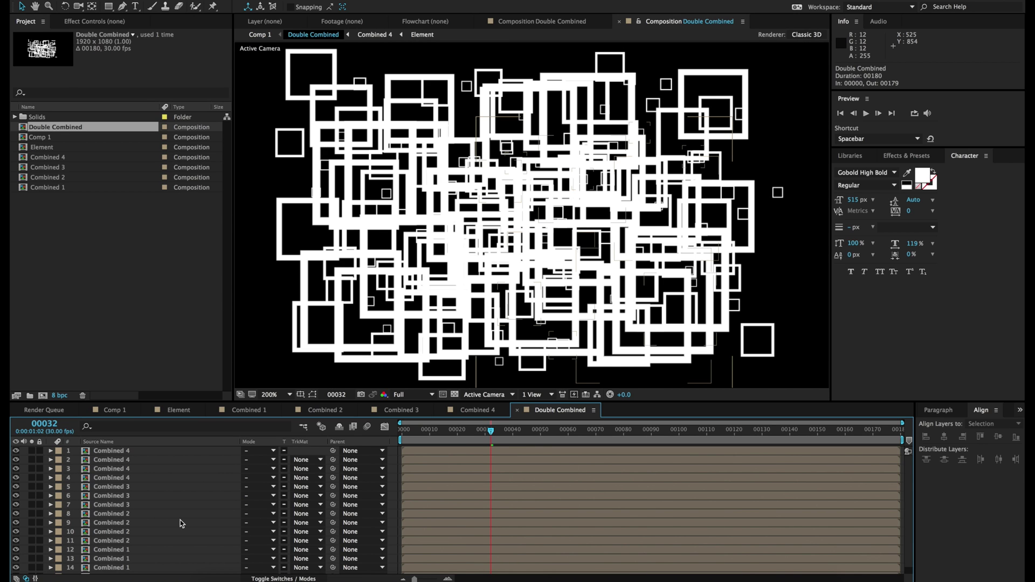
scroll(182, 523, down, 1)
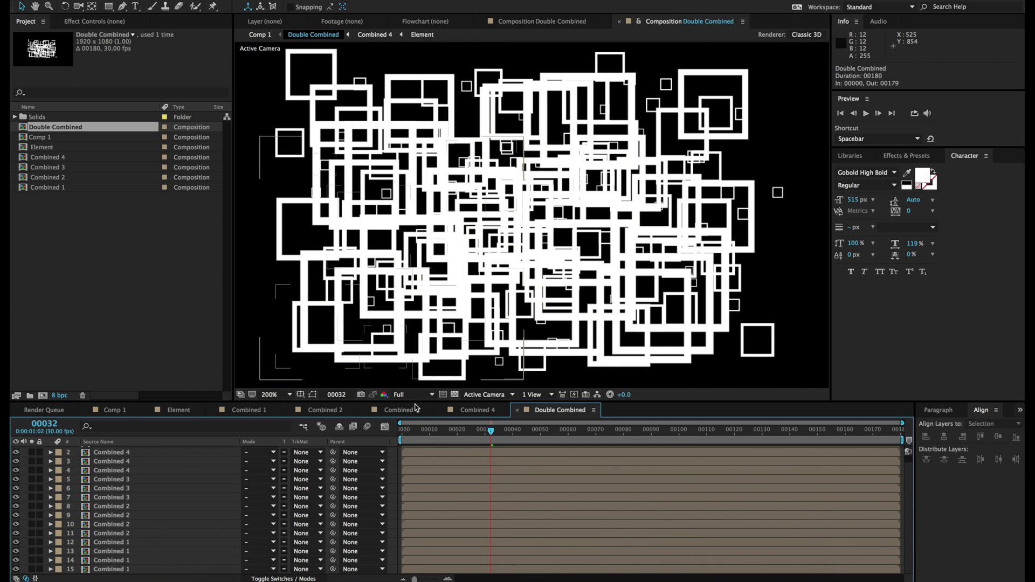
click(411, 430)
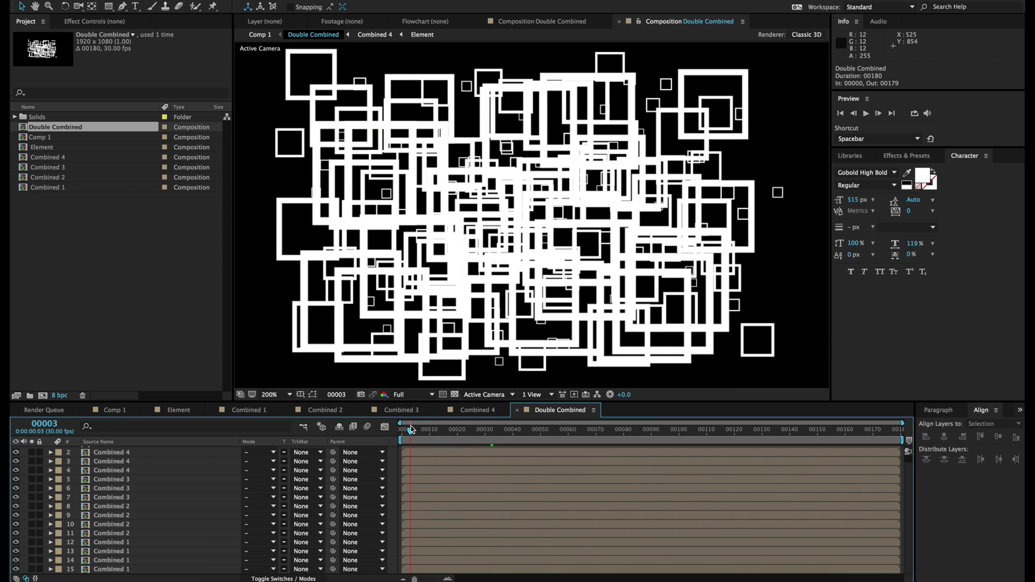
click(448, 579)
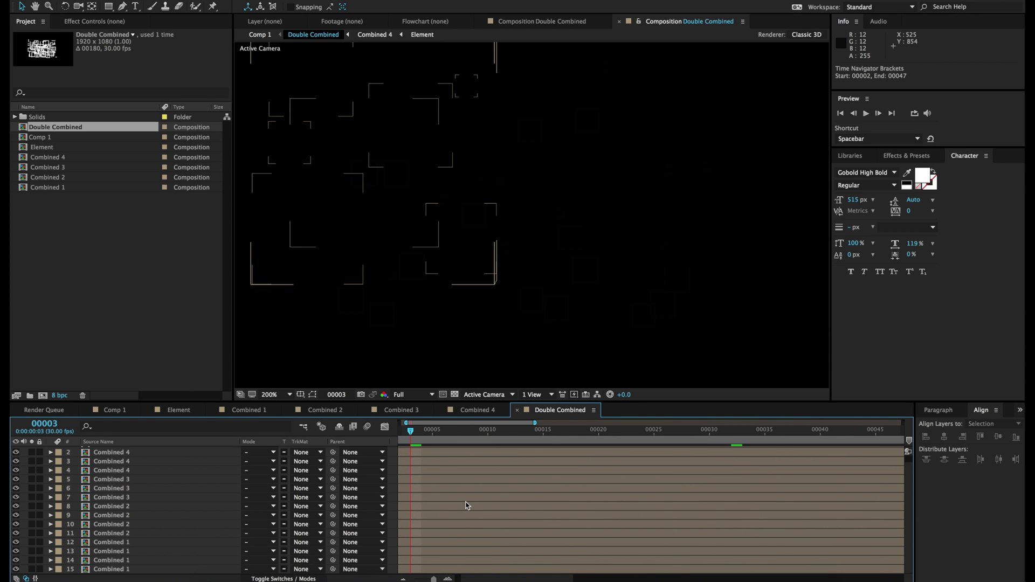
click(468, 431)
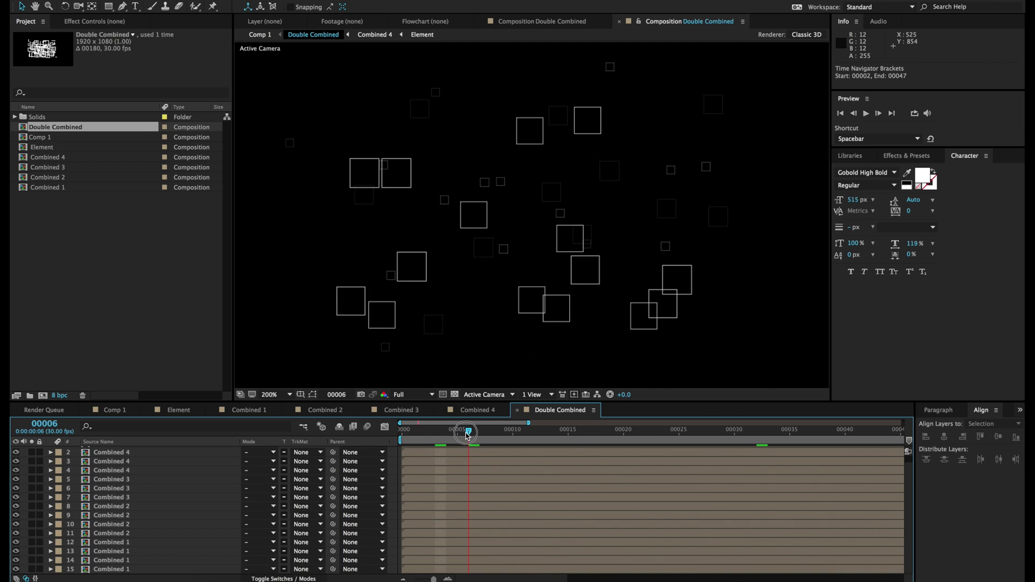
click(441, 561)
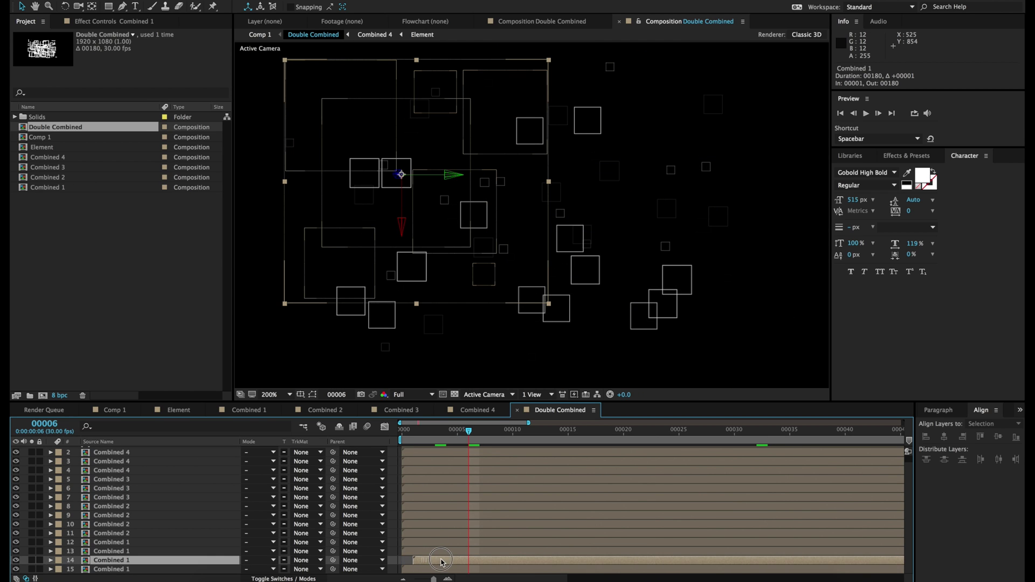
drag(441, 560, 449, 562)
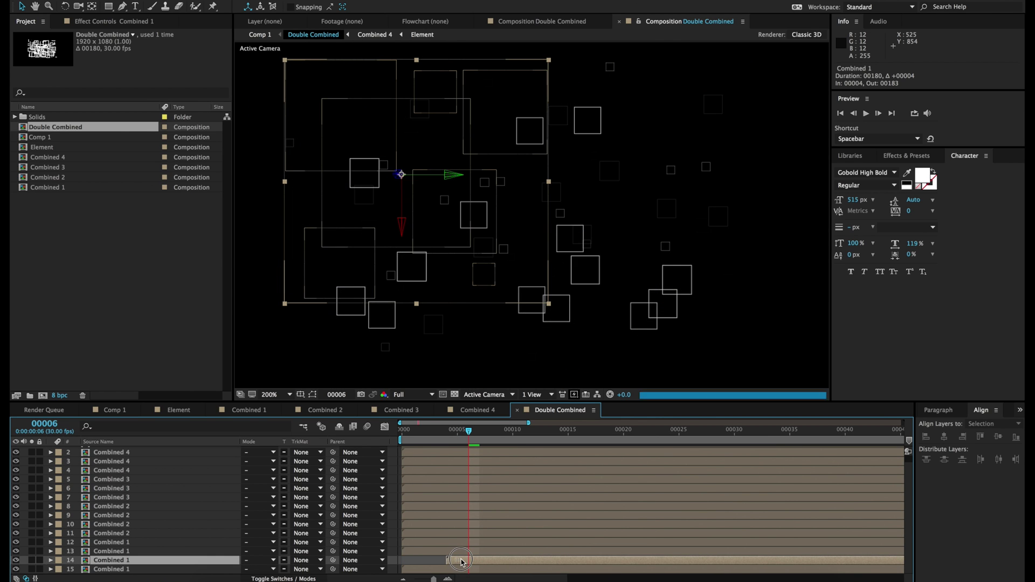
drag(426, 553, 442, 556)
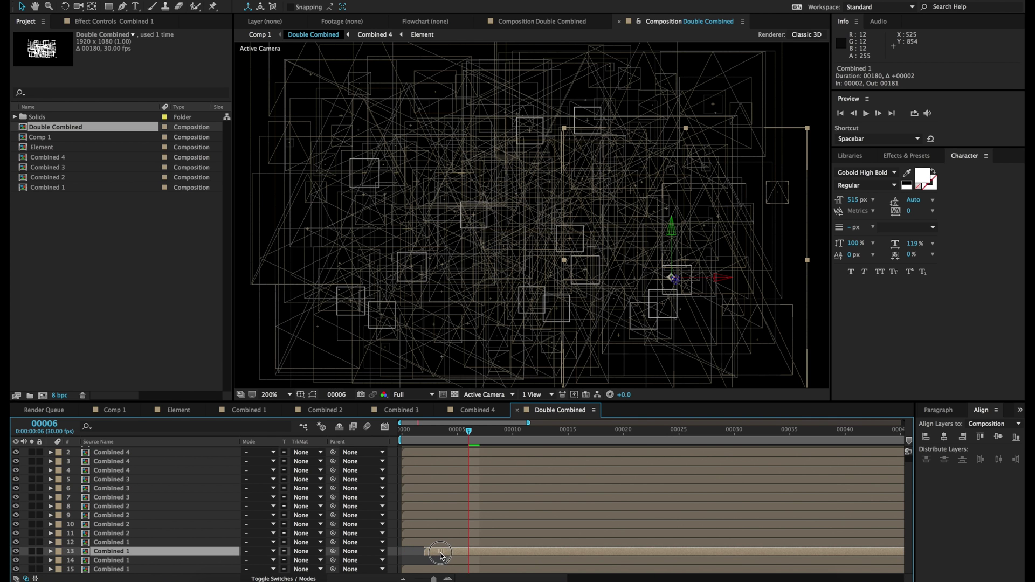
Stagger the start times of the Combined 2, Combined 3 and Combined 4 layers by 1 to 4 frames, leaving layer 4 at frame 0
drag(421, 517, 417, 542)
drag(421, 462, 455, 463)
click(422, 488)
drag(420, 506, 432, 506)
drag(426, 497, 467, 489)
scroll(456, 489, up, 1)
drag(421, 460, 442, 479)
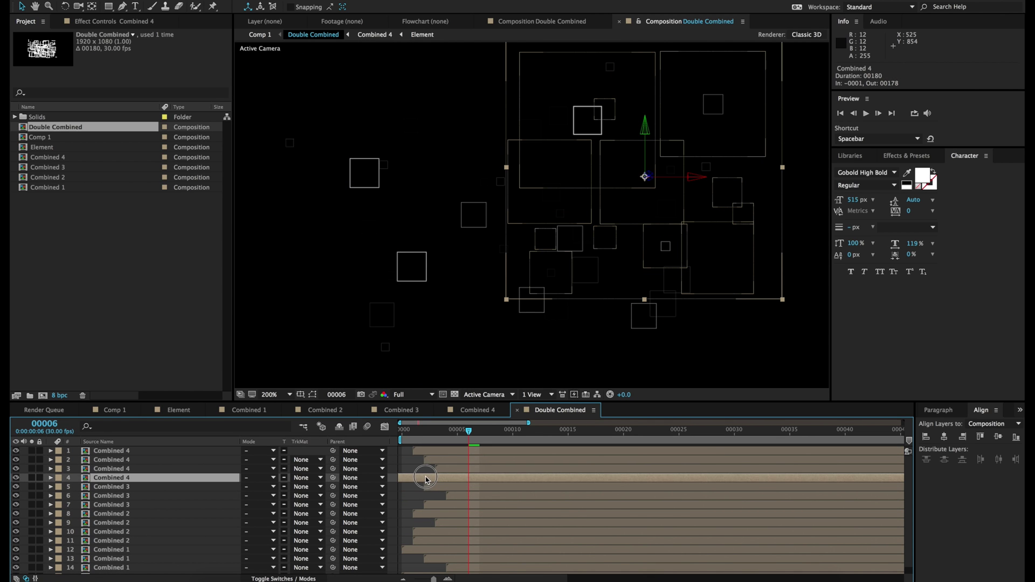
scroll(431, 477, down, 1)
drag(439, 526, 462, 527)
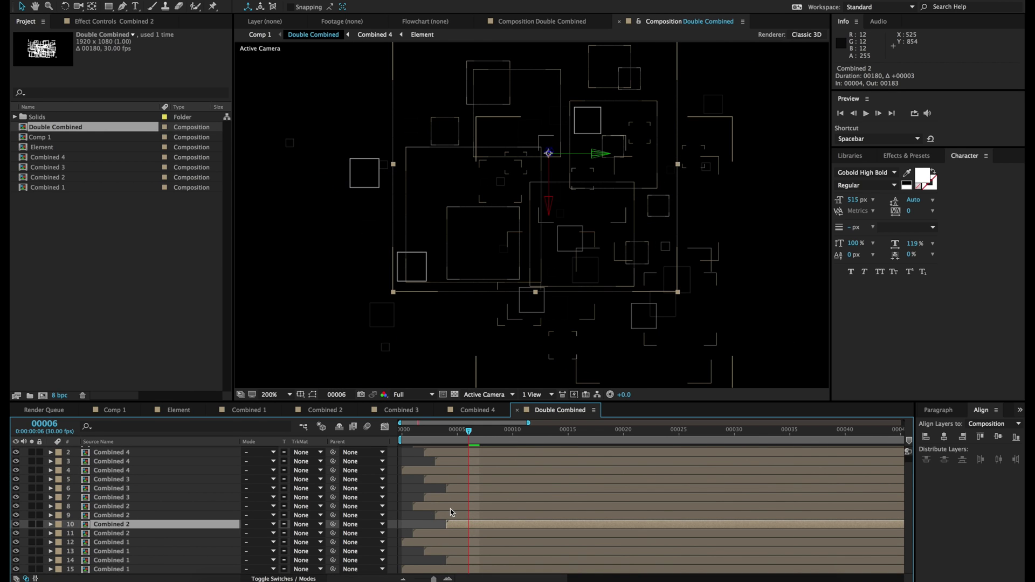
click(414, 479)
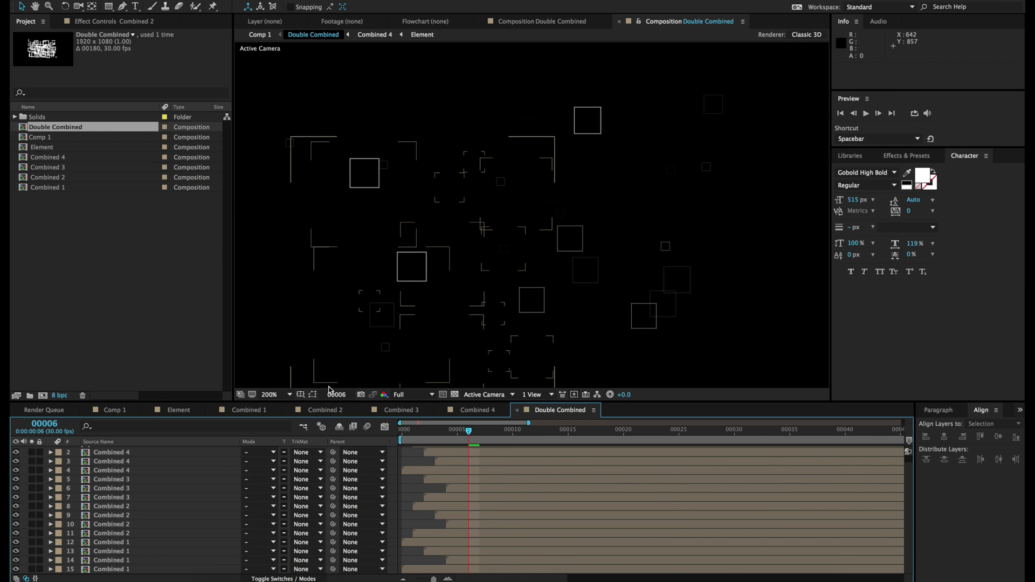
Preview the staggered squares from frame 0 with the view fitted at Quarter resolution, and check them around frame 35
click(271, 395)
click(339, 404)
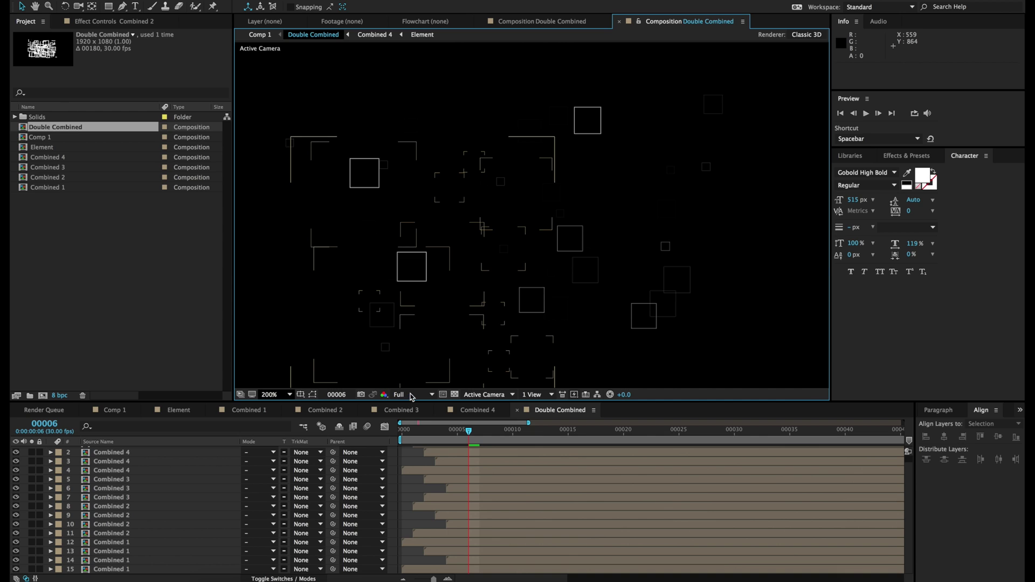
click(413, 395)
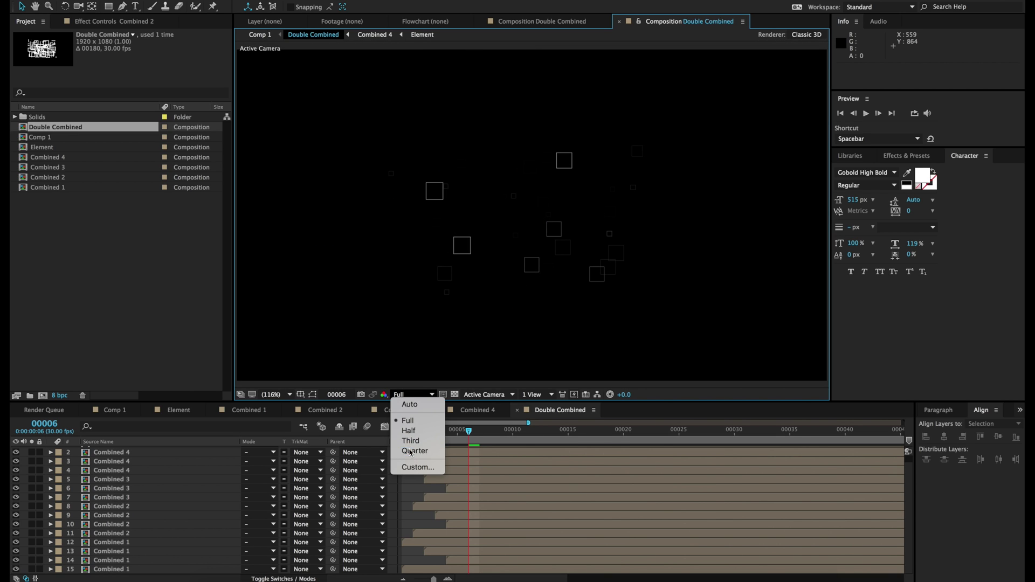
click(412, 450)
drag(401, 430, 393, 433)
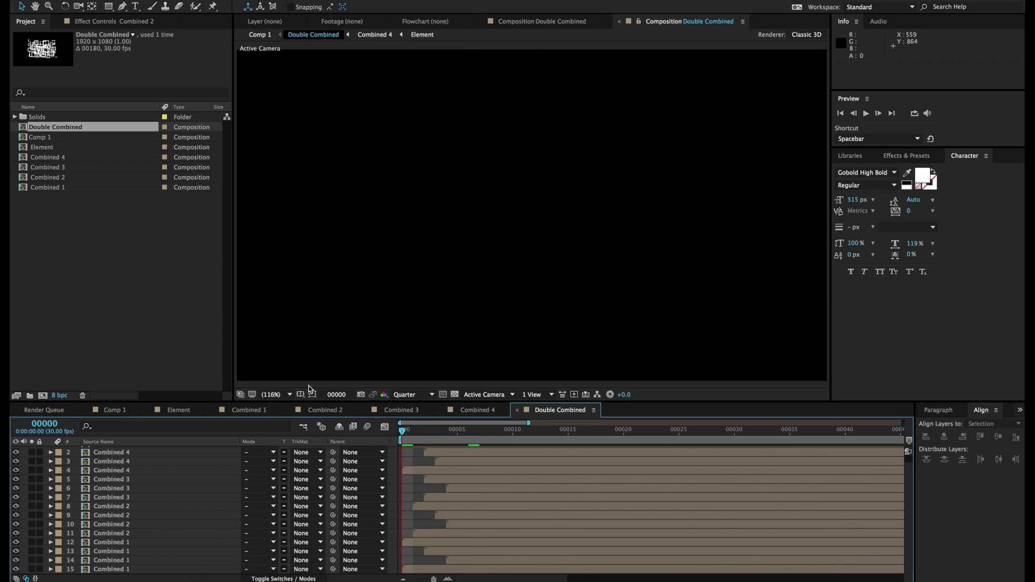
key(space)
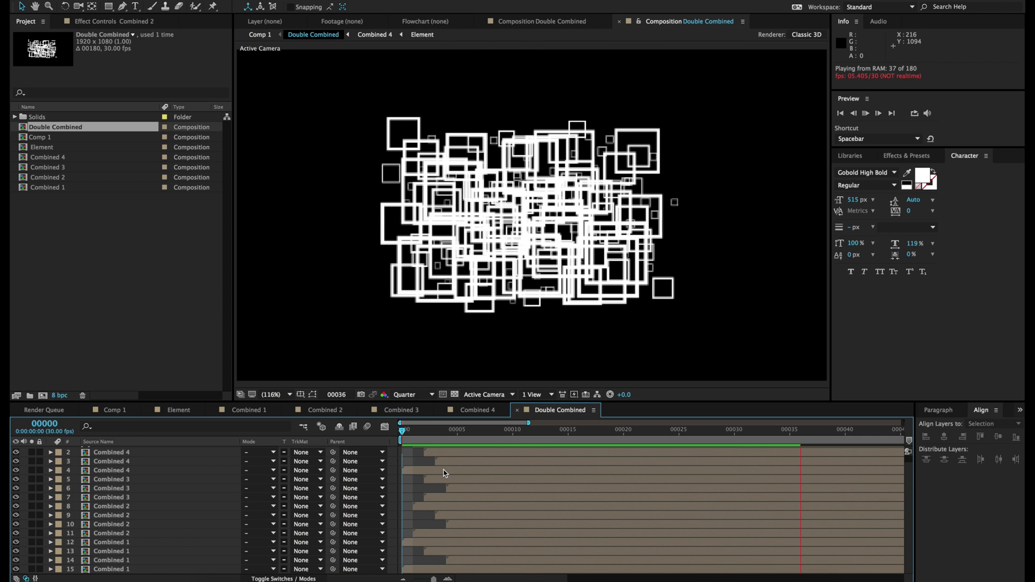
key(space)
key(space)
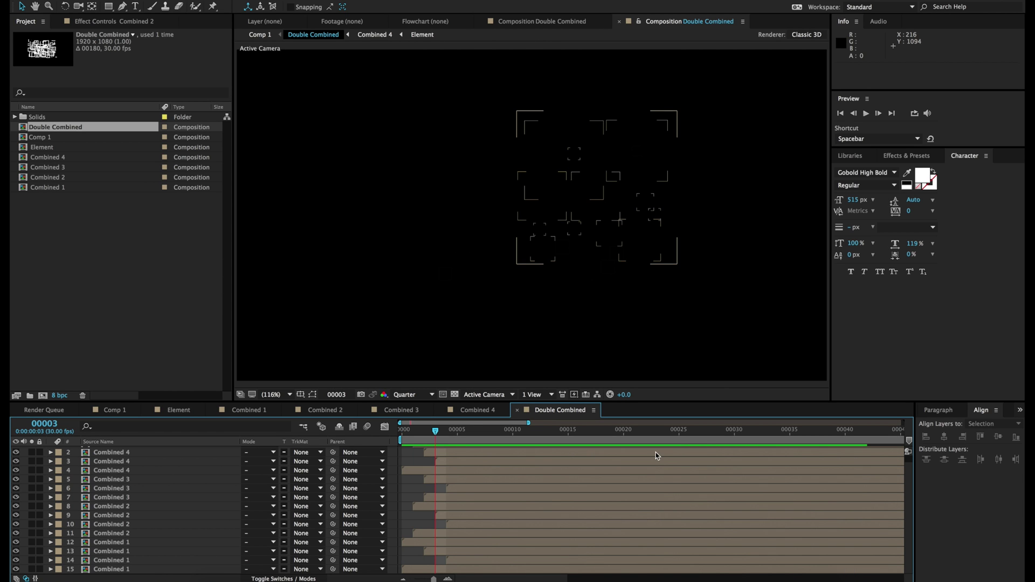
drag(759, 432, 789, 431)
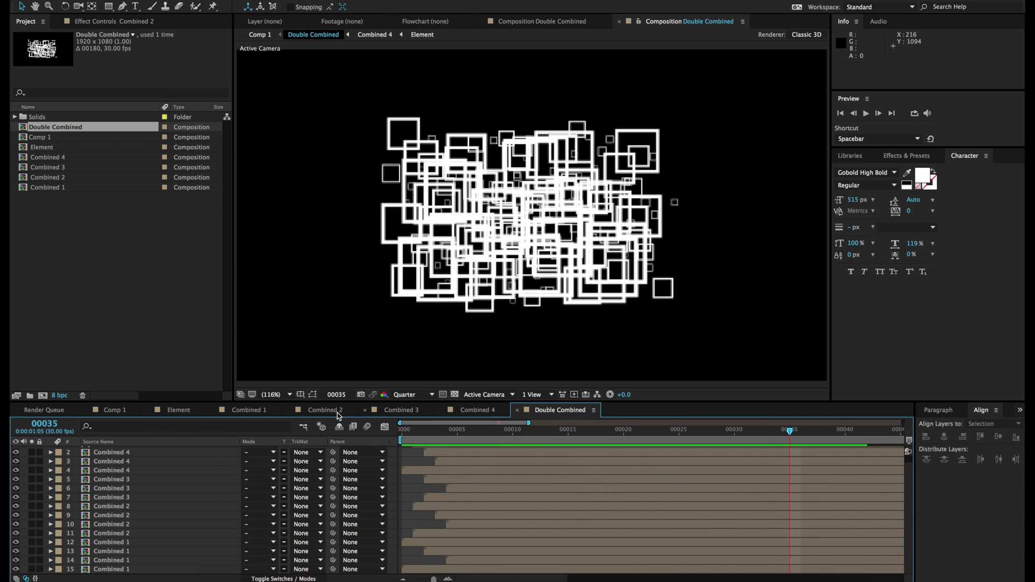
Return to Comp 1 and preview the matted text animation from frame 0, fitted to the viewer at Quarter resolution
click(107, 413)
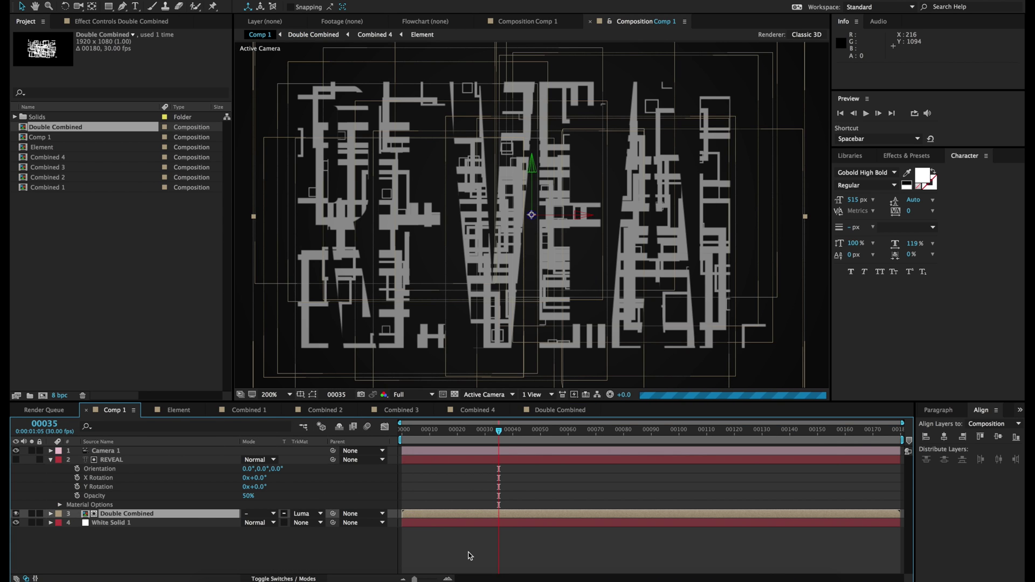
click(469, 555)
click(400, 431)
click(272, 394)
click(275, 403)
click(414, 394)
click(422, 450)
key(space)
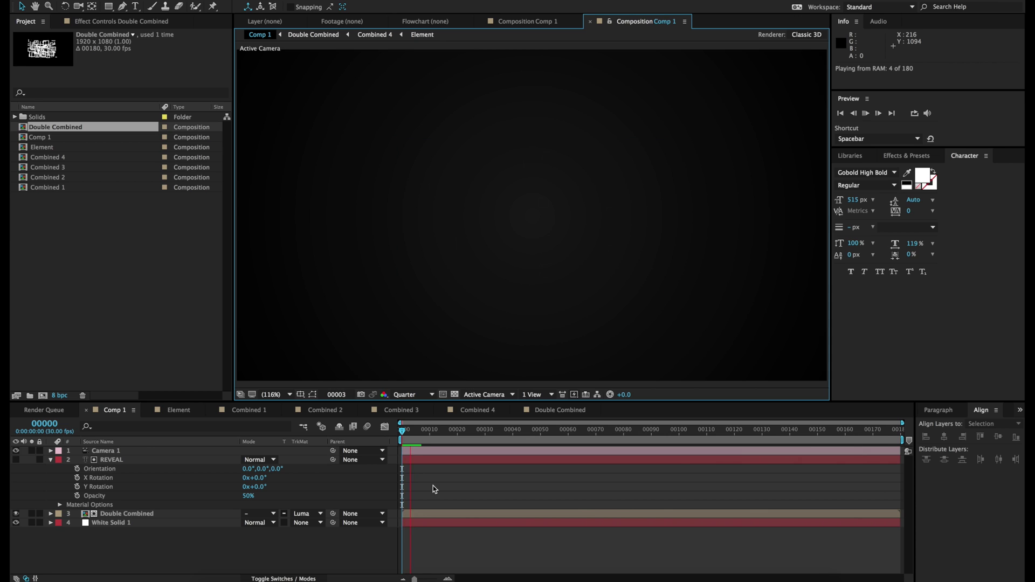
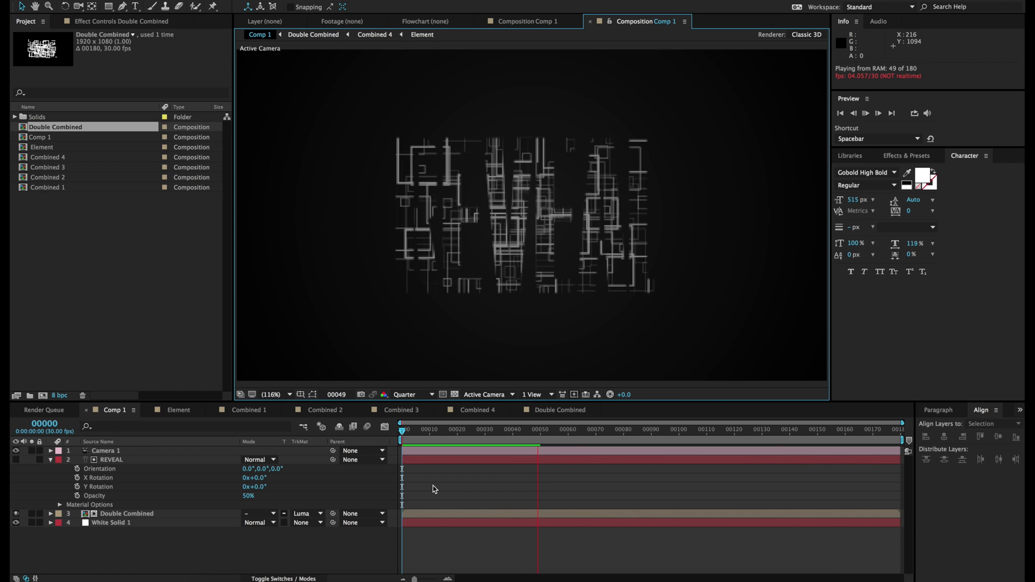
key(space)
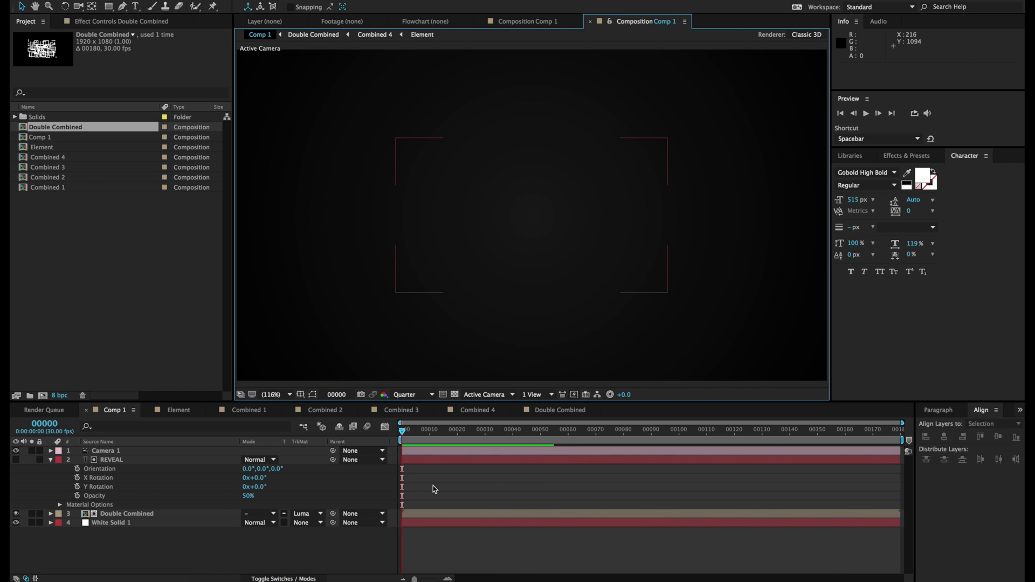
At frame 35, save the project and duplicate the REVEAL text layer, leaving the copy hidden
drag(404, 430, 500, 435)
key(ctrl+s)
click(124, 460)
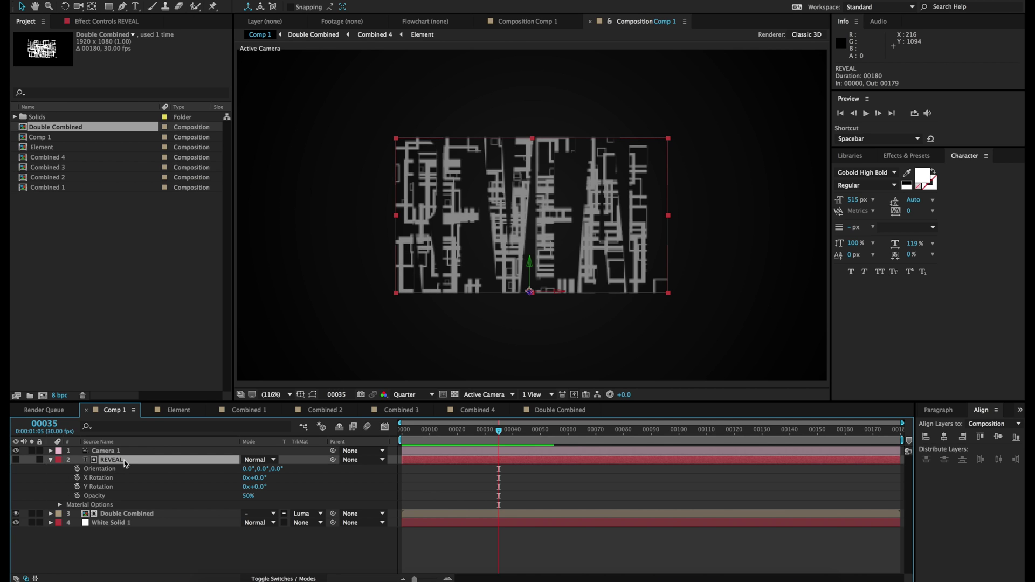
key(ctrl+d)
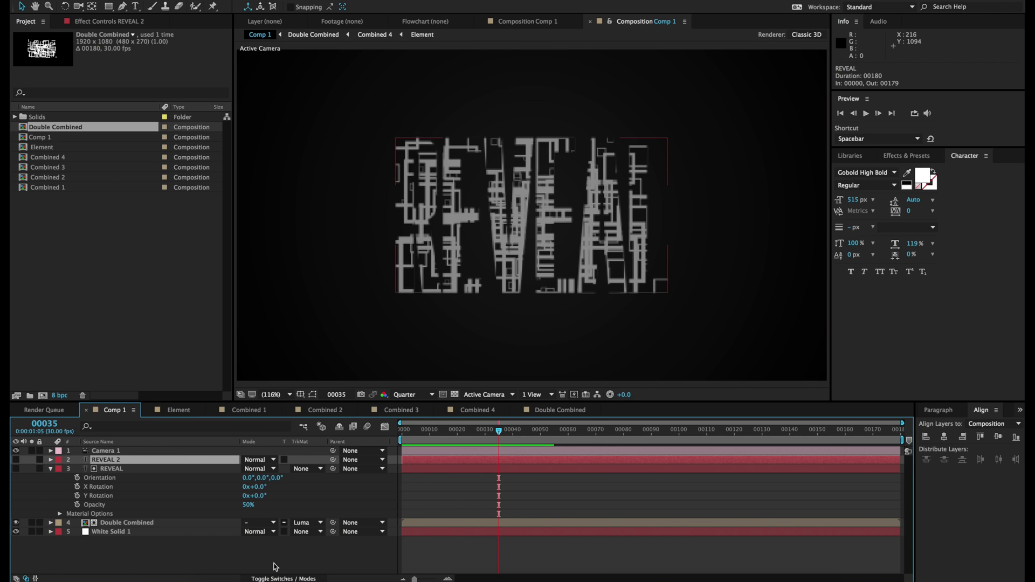
click(15, 459)
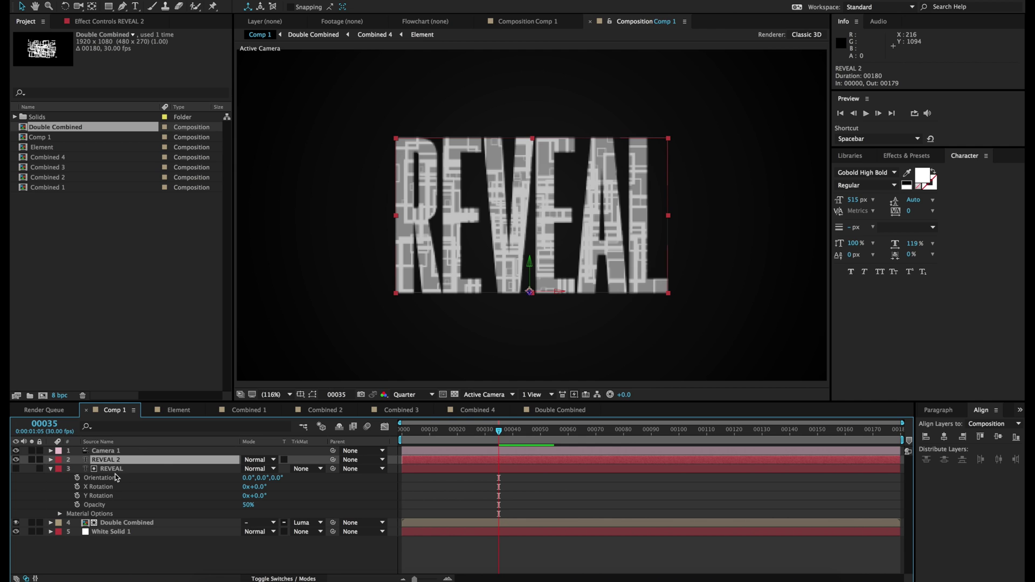
click(81, 468)
click(16, 460)
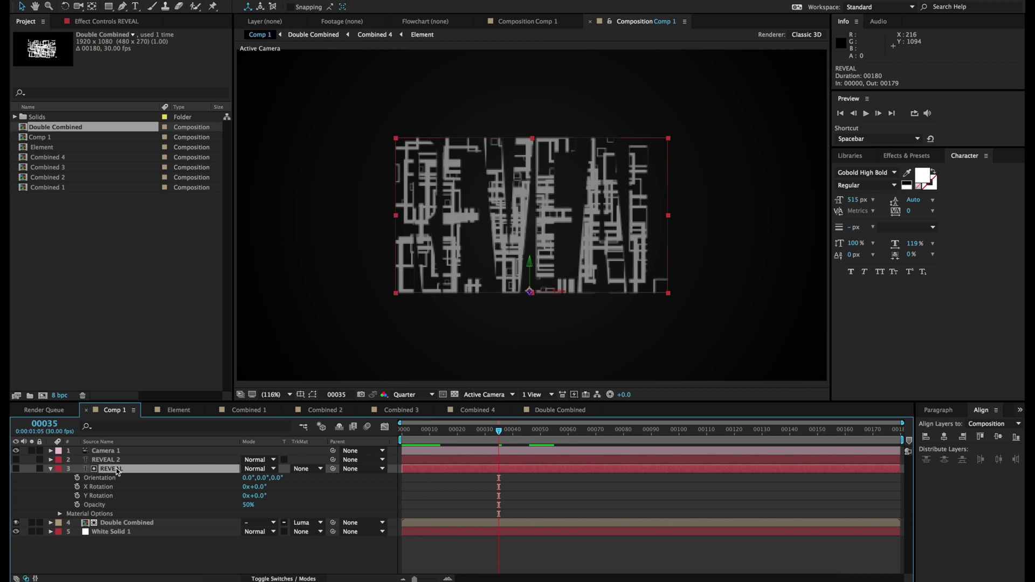
Set the opacity of the original REVEAL matte layer to 100% and the preview resolution to Full
key(t)
drag(250, 477, 412, 480)
click(426, 533)
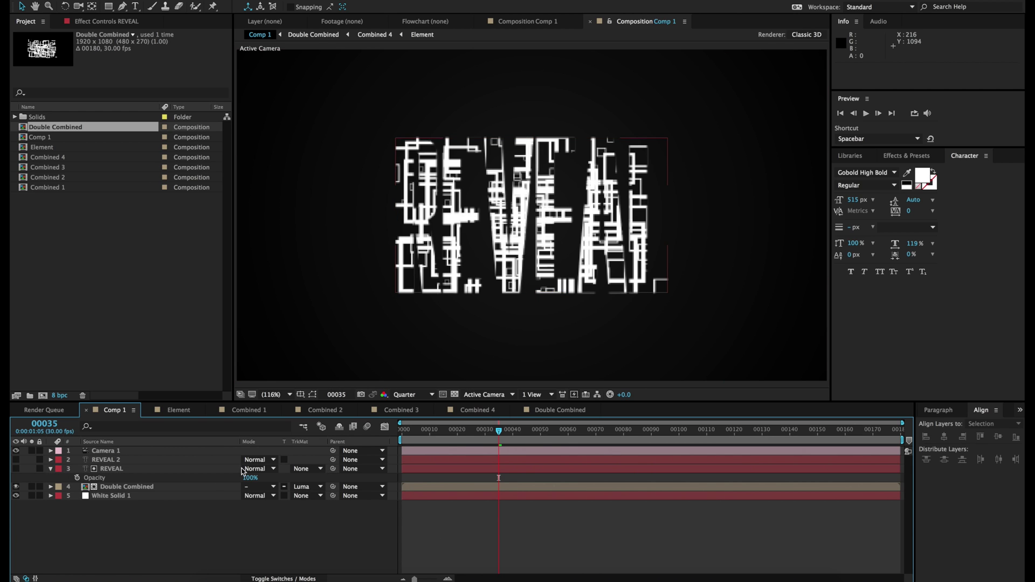
click(404, 397)
click(410, 414)
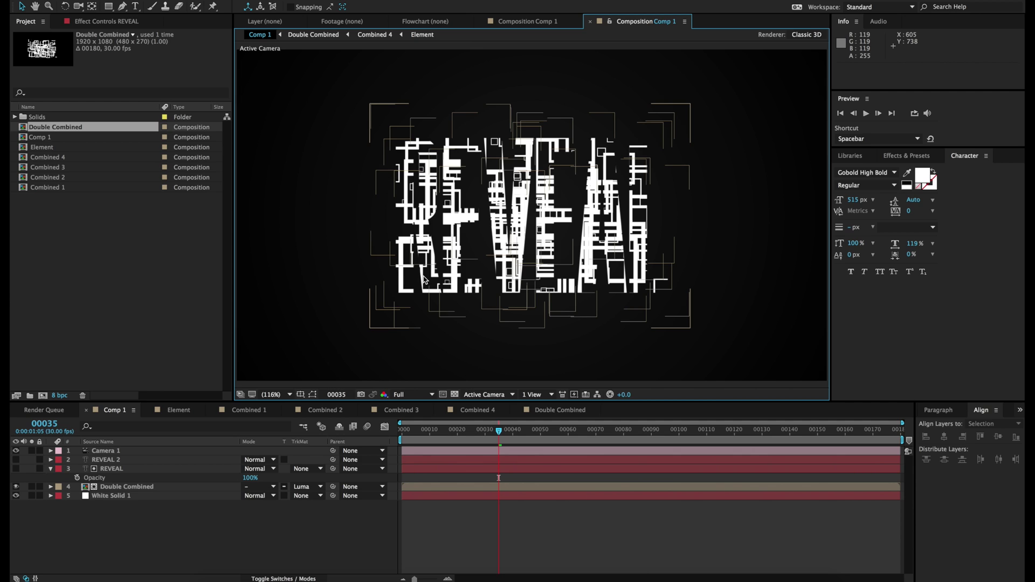
click(476, 514)
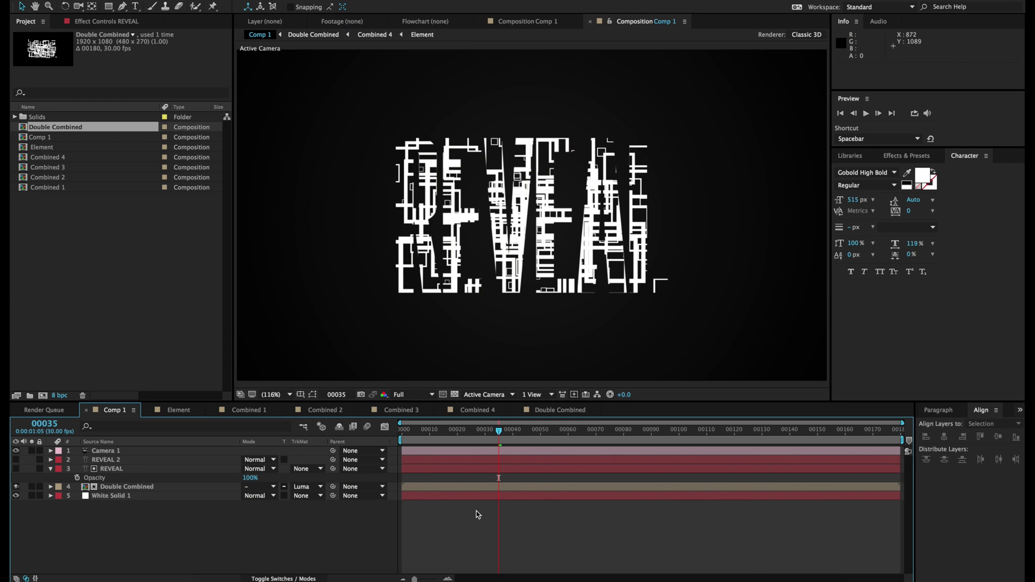
Save the project and make the duplicated REVEAL 2 text layer visible
key(ctrl+s)
click(114, 461)
click(16, 460)
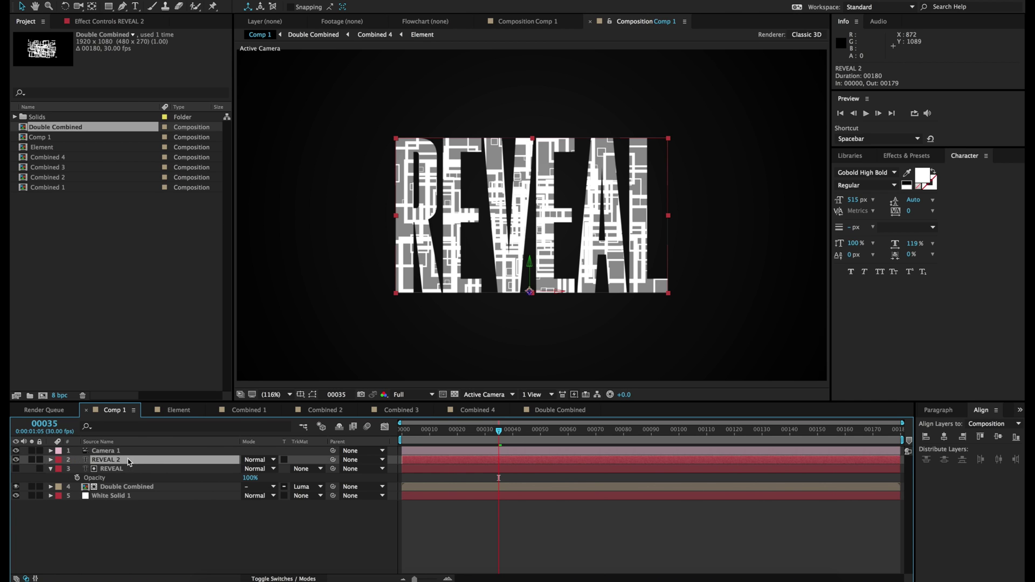
Draw four separate square masks on REVEAL 2 with the Rectangle Tool, over the R, the middle E, the A and the lower-left corner
click(109, 7)
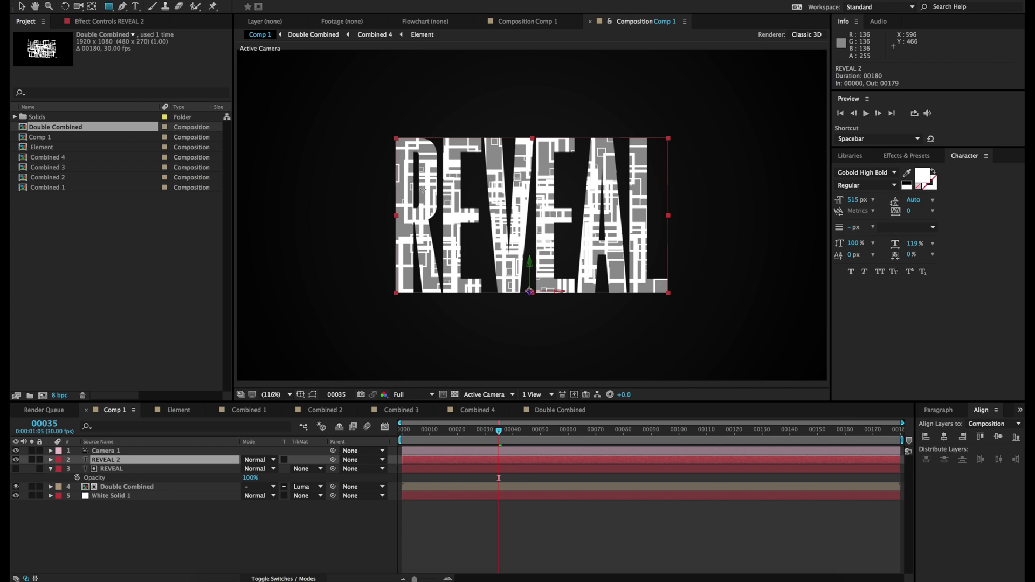
click(109, 7)
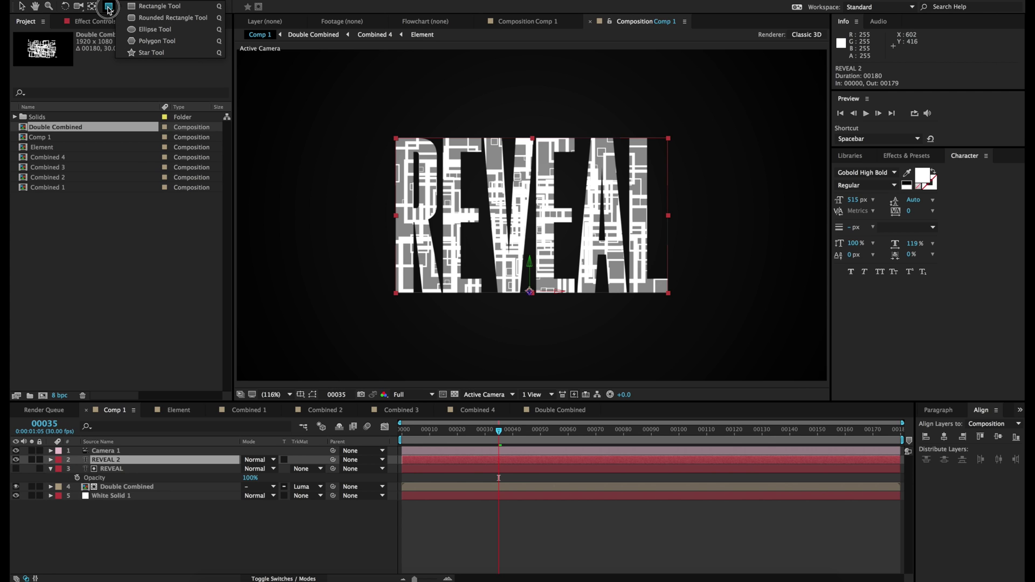
drag(430, 181, 447, 193)
drag(524, 226, 563, 257)
drag(606, 175, 621, 181)
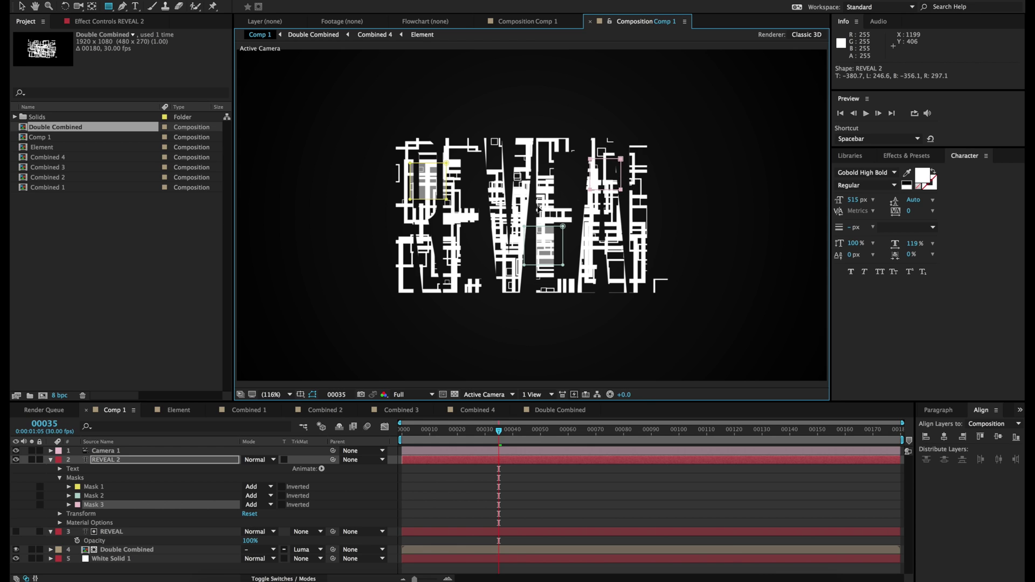
drag(402, 294, 421, 305)
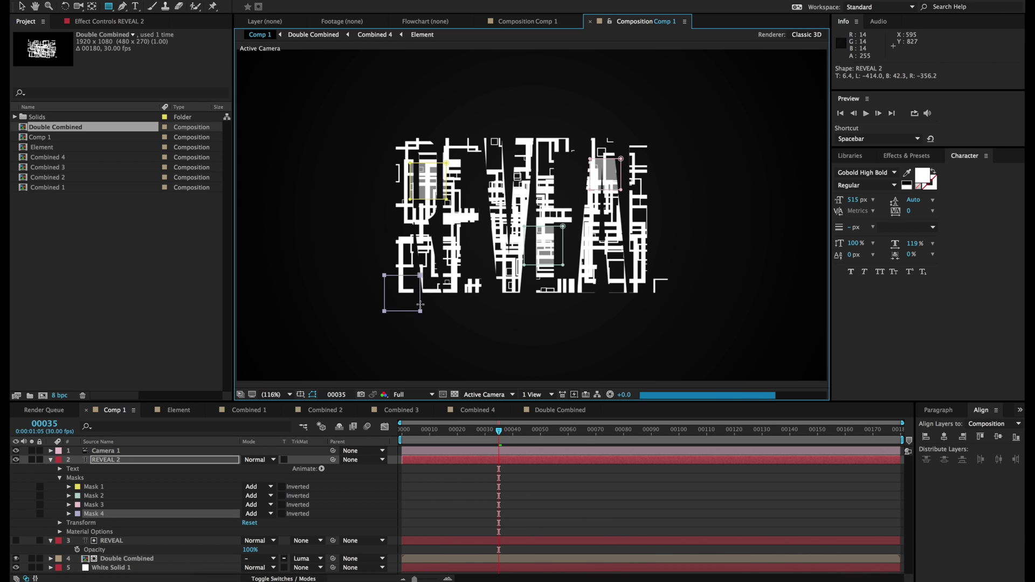
Enable Mask Expansion keyframing at frame 35 for all four masks on REVEAL 2
click(68, 513)
click(69, 504)
click(68, 495)
click(69, 487)
click(86, 523)
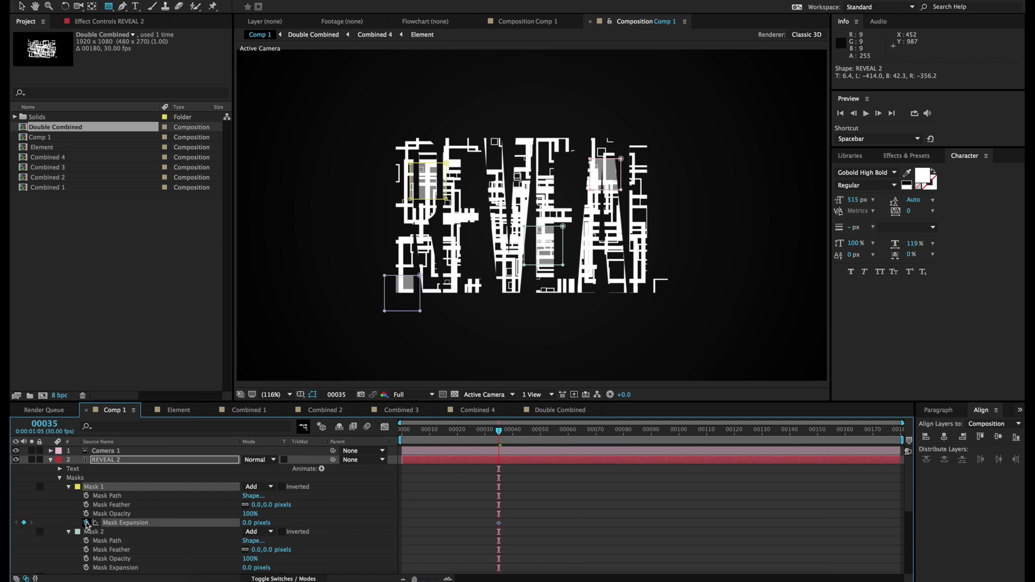
scroll(86, 526, down, 3)
click(85, 541)
scroll(86, 539, down, 6)
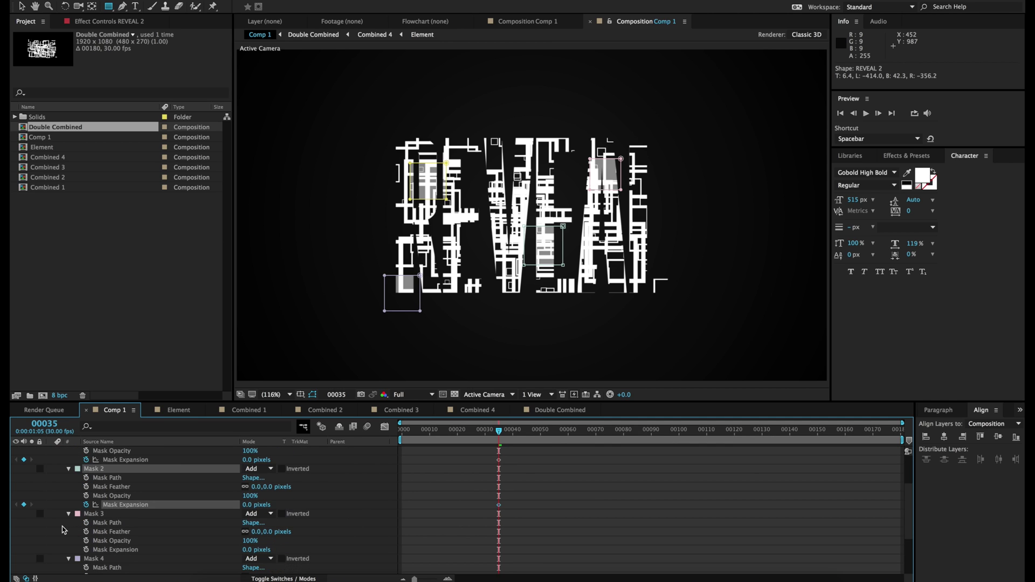
click(86, 532)
scroll(88, 536, down, 6)
click(86, 523)
Show only the keyframed Mask Expansion properties of REVEAL 2
scroll(149, 518, up, 14)
scroll(150, 517, up, 1)
click(106, 461)
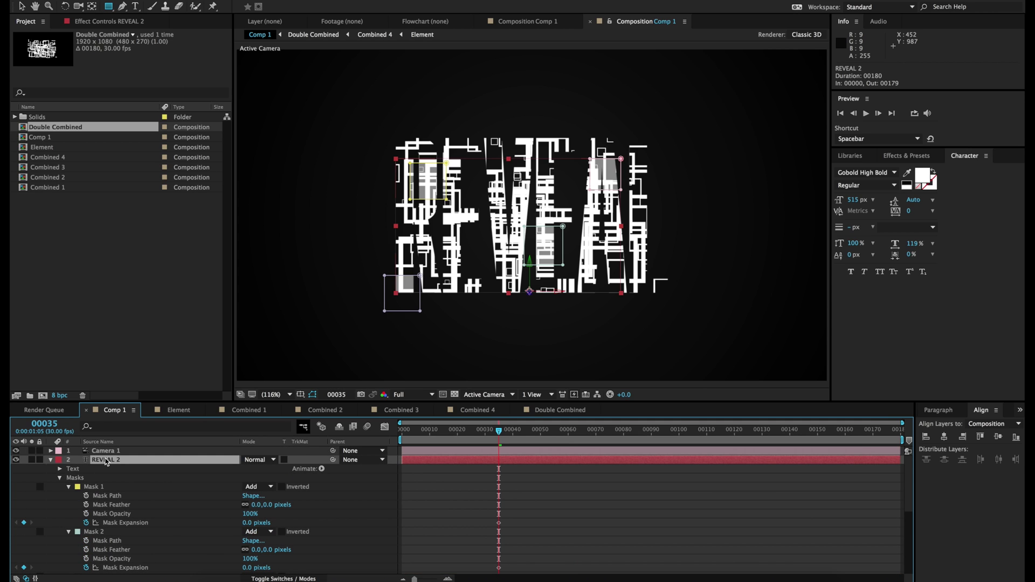
key(u)
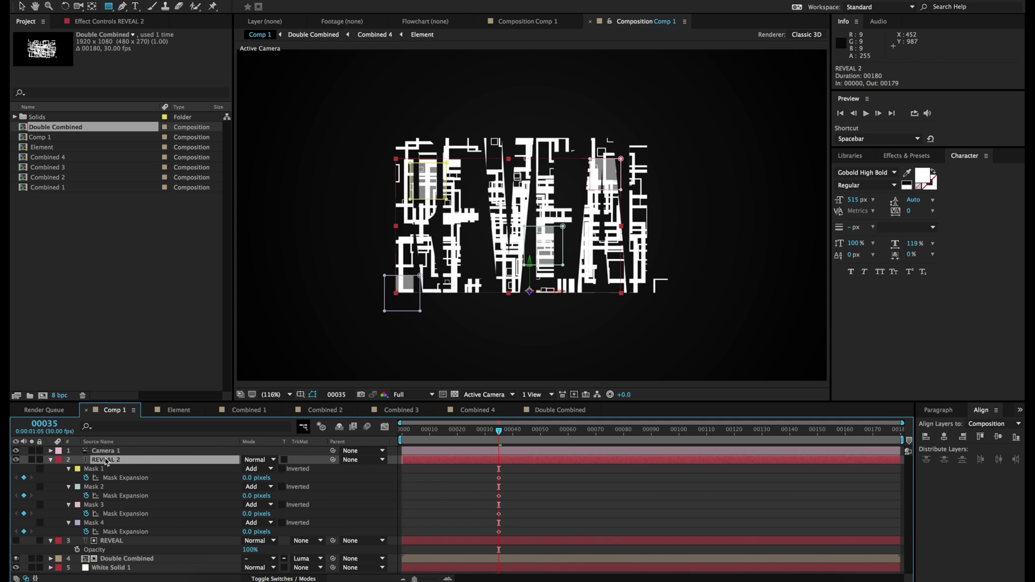
click(475, 512)
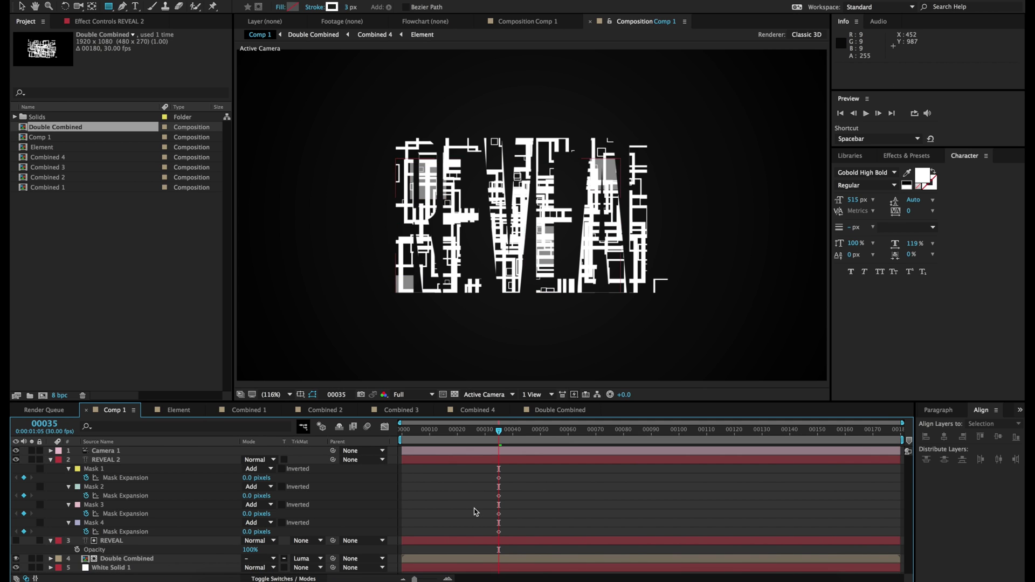
Set the opacity of REVEAL 2 to 100% and redisplay its keyframed properties
click(180, 462)
key(t)
drag(248, 469, 383, 474)
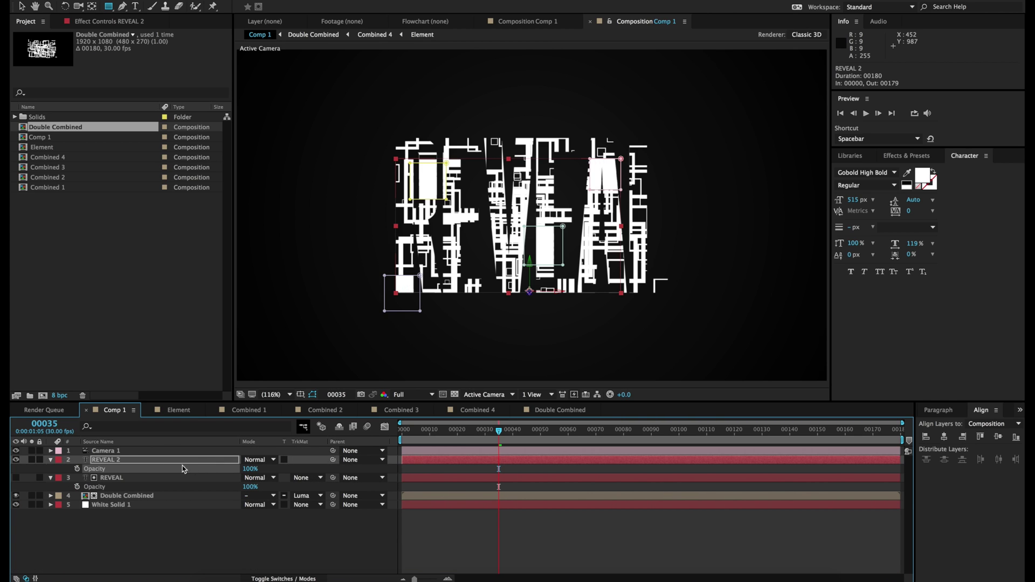
click(122, 459)
key(u)
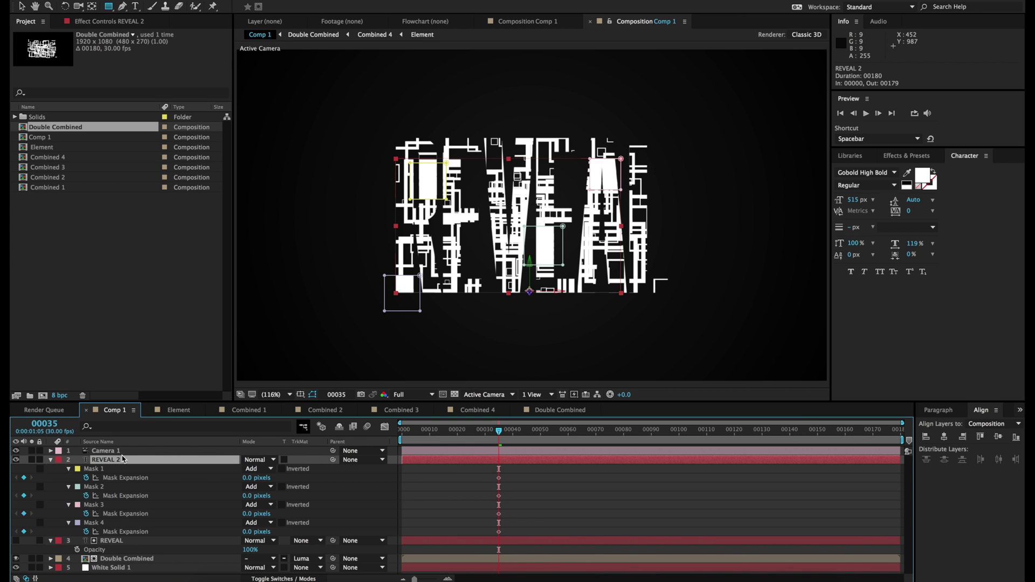
Hide the Double Combined layer so only the masked parts of REVEAL 2 show
click(15, 558)
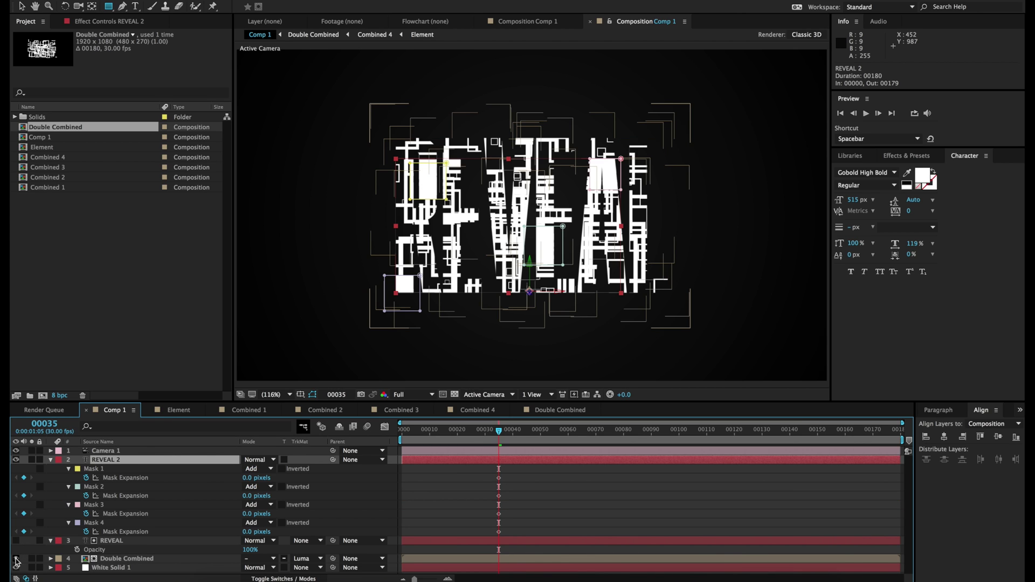
click(16, 559)
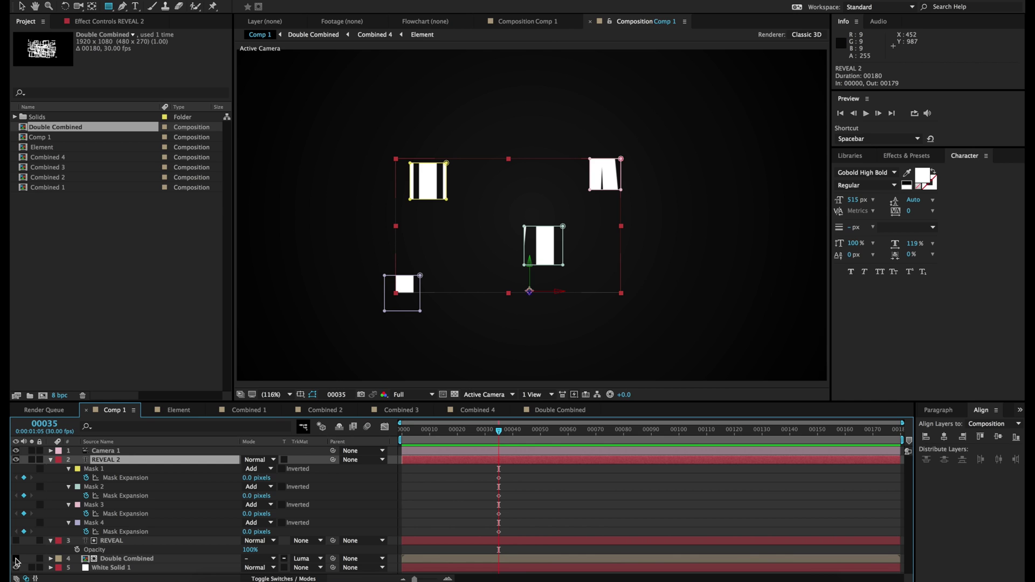
click(439, 499)
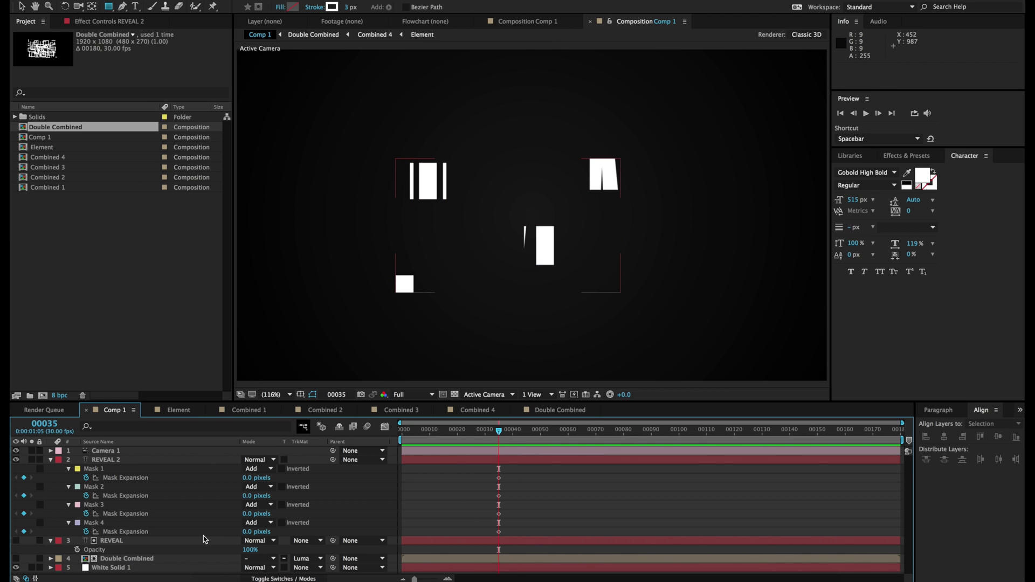
Set the Mask Expansion of Masks 1 to 4 to -64, -63, -58 and -57 pixels, and move their keyframes to frame 31
click(247, 514)
drag(247, 514, 224, 519)
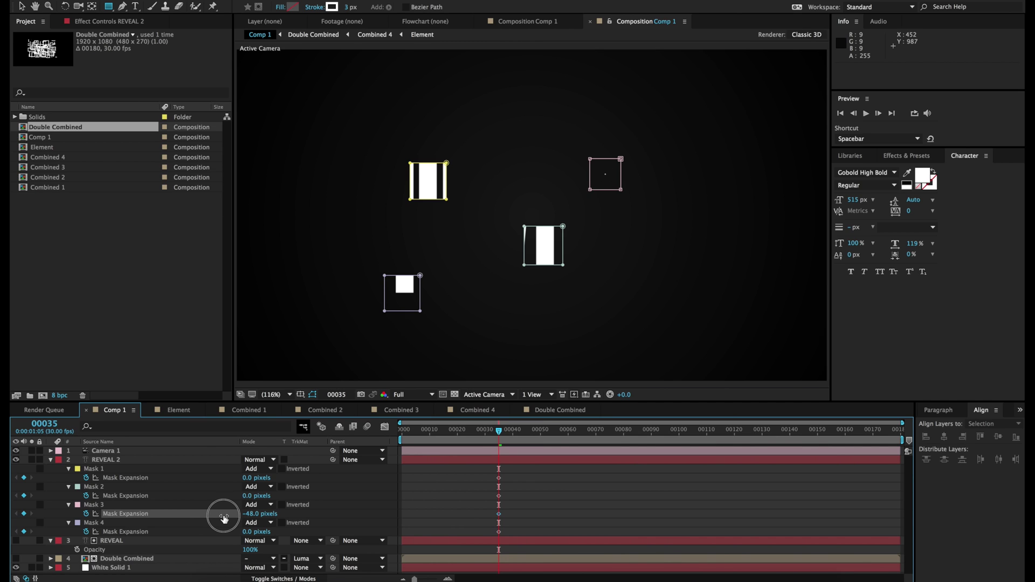
drag(223, 519, 223, 518)
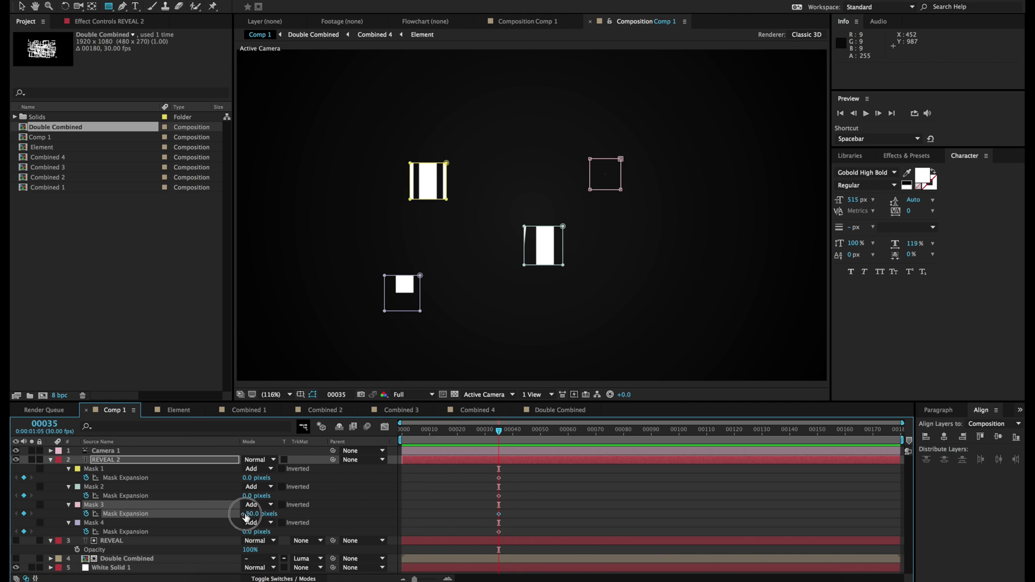
drag(246, 517, 213, 502)
drag(212, 503, 217, 482)
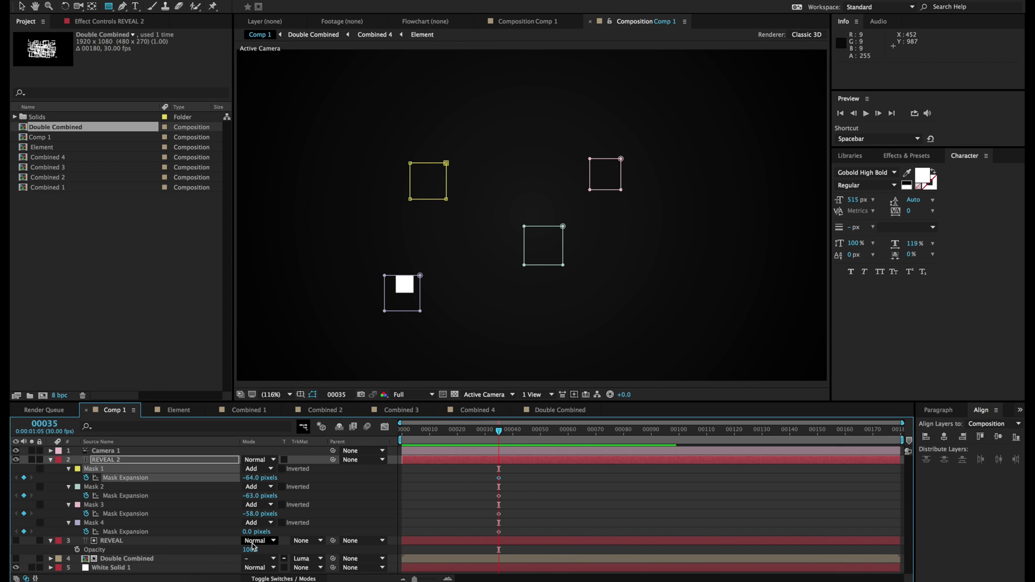
drag(248, 532, 218, 539)
drag(486, 469, 487, 533)
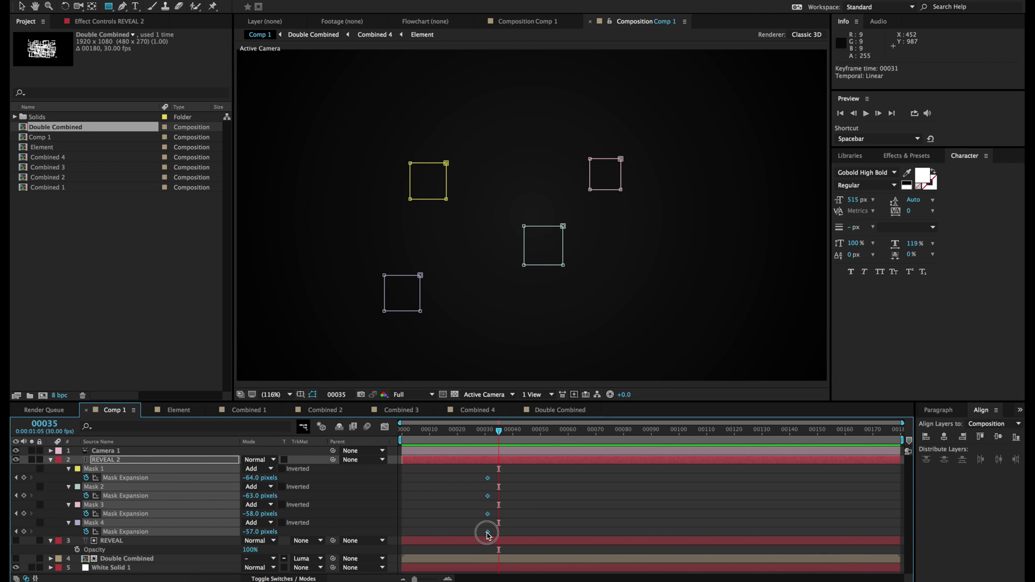
click(529, 518)
At frame 60, set the Mask Expansion of Masks 1 to 4 to 236, 373, 361 and 303 pixels, covering the whole text
click(543, 430)
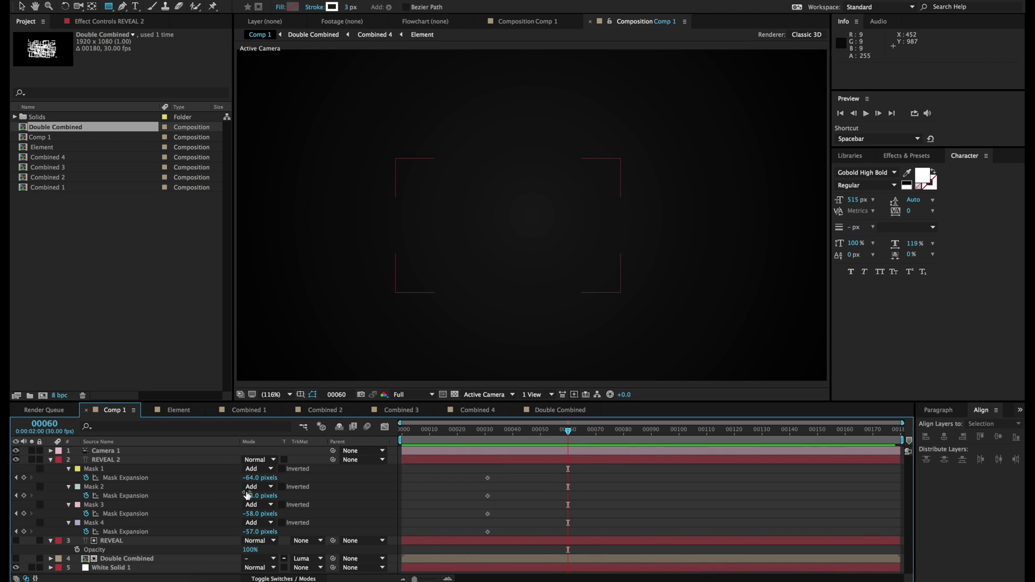
drag(253, 481, 314, 473)
drag(251, 496, 346, 488)
drag(252, 515, 363, 513)
drag(251, 531, 401, 515)
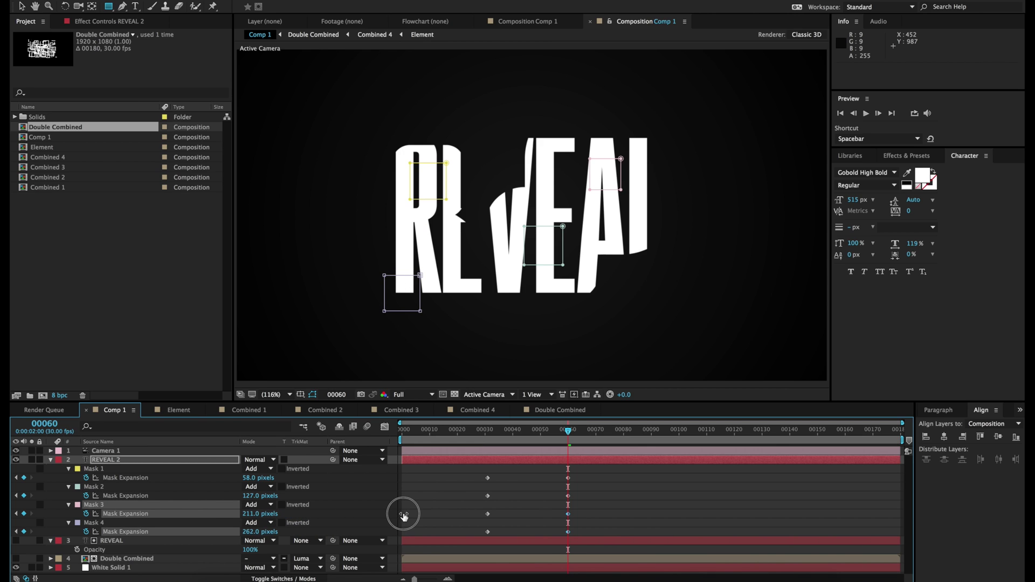
drag(251, 515, 332, 513)
drag(254, 495, 376, 498)
drag(253, 478, 353, 482)
drag(243, 500, 272, 498)
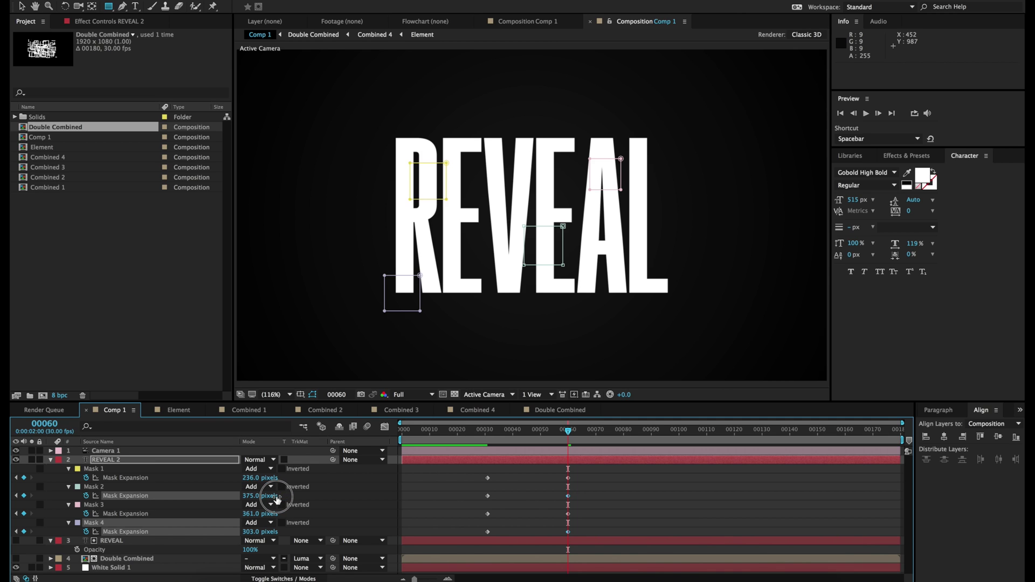
click(474, 504)
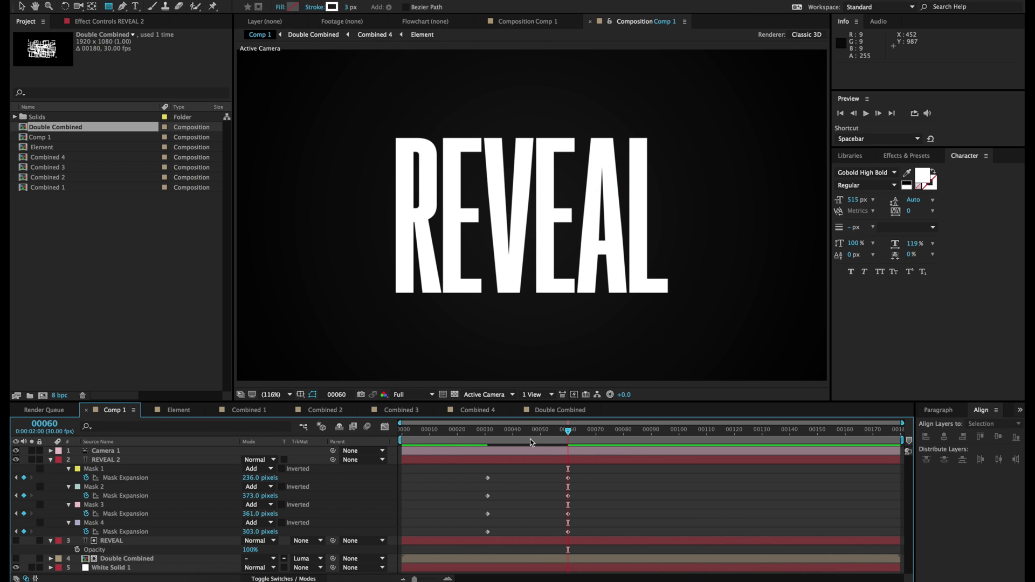
Apply Easy Ease to all Mask Expansion keyframes of REVEAL 2
mouse_move(554, 436)
mouse_down()
mouse_move(488, 430)
mouse_move(549, 429)
mouse_up()
drag(461, 473, 585, 541)
right_click(569, 536)
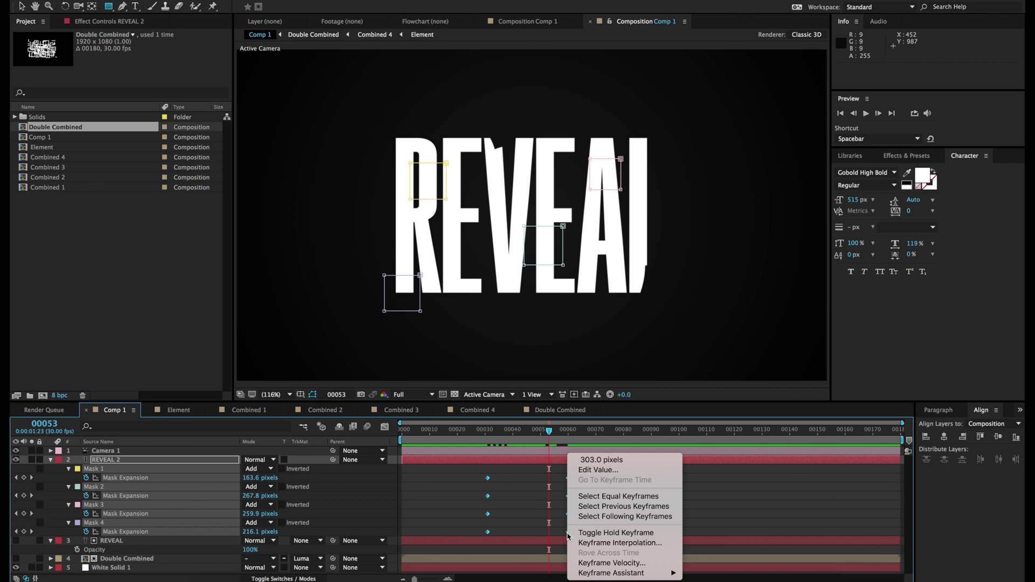
mouse_move(607, 573)
click(710, 512)
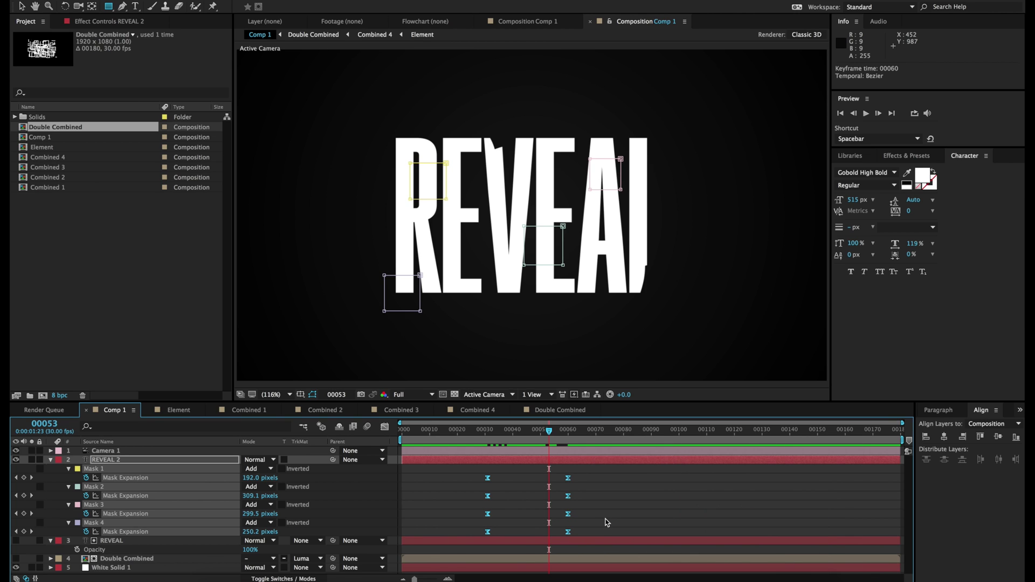
Collapse REVEAL 2, show the Double Combined layer again, and check the text reveal between frames 21 and 57
click(51, 460)
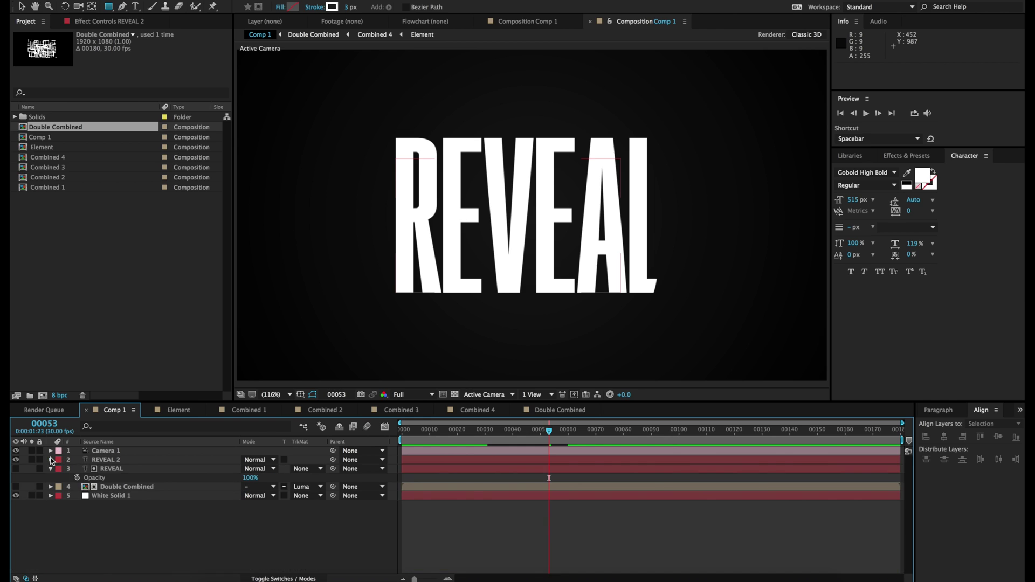
click(16, 487)
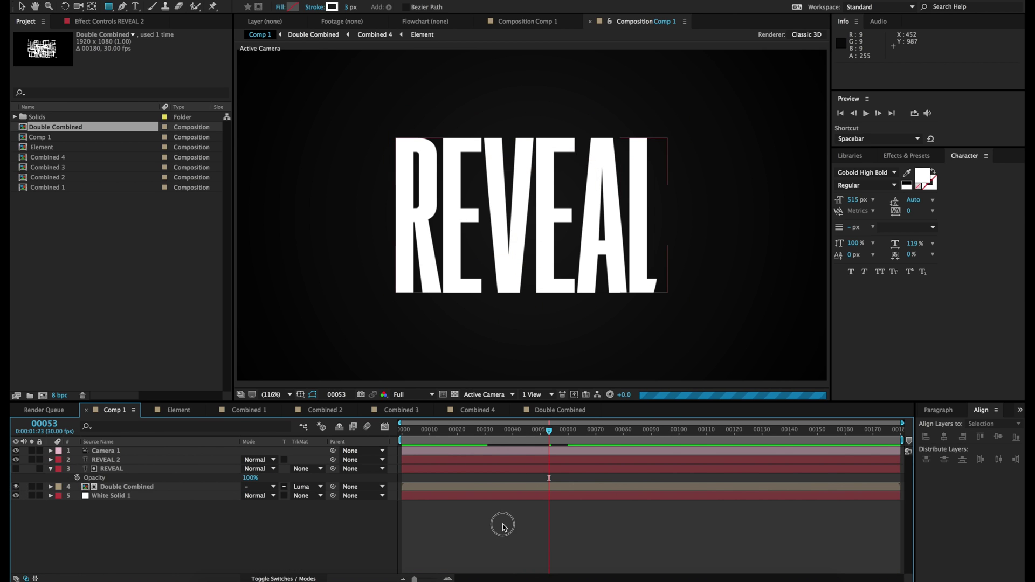
click(461, 429)
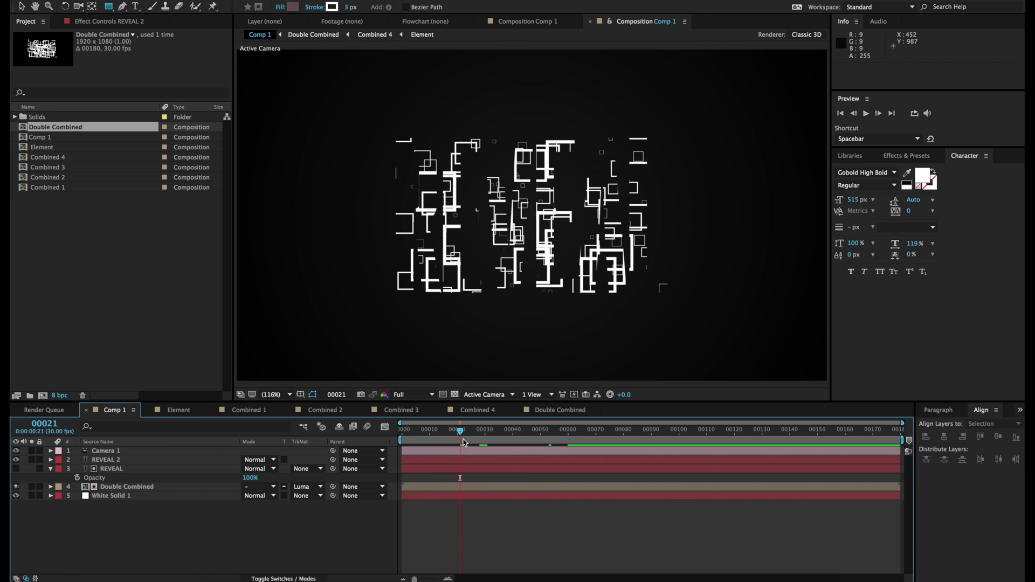
drag(461, 429, 507, 434)
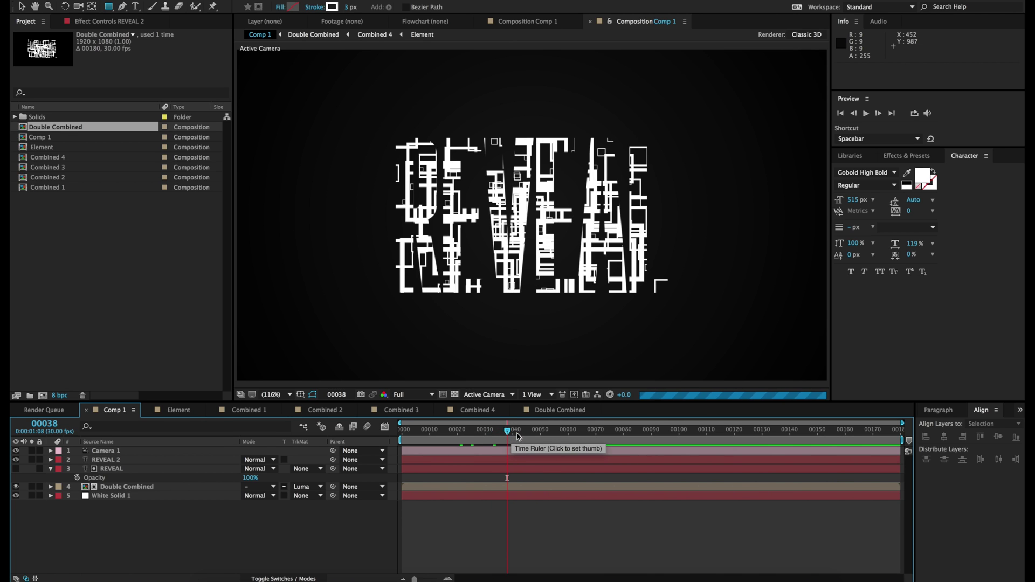
click(526, 434)
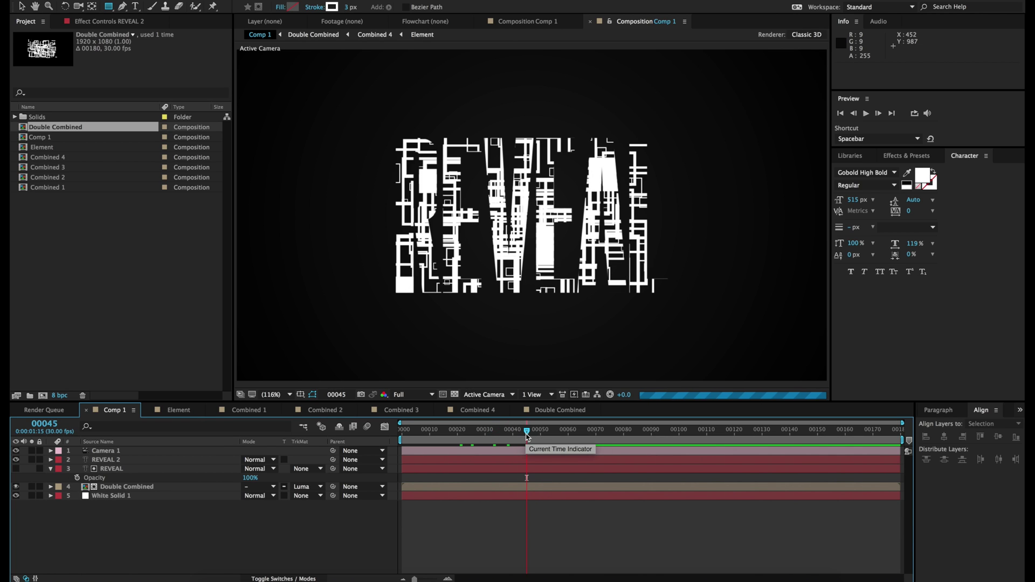
drag(528, 436, 539, 434)
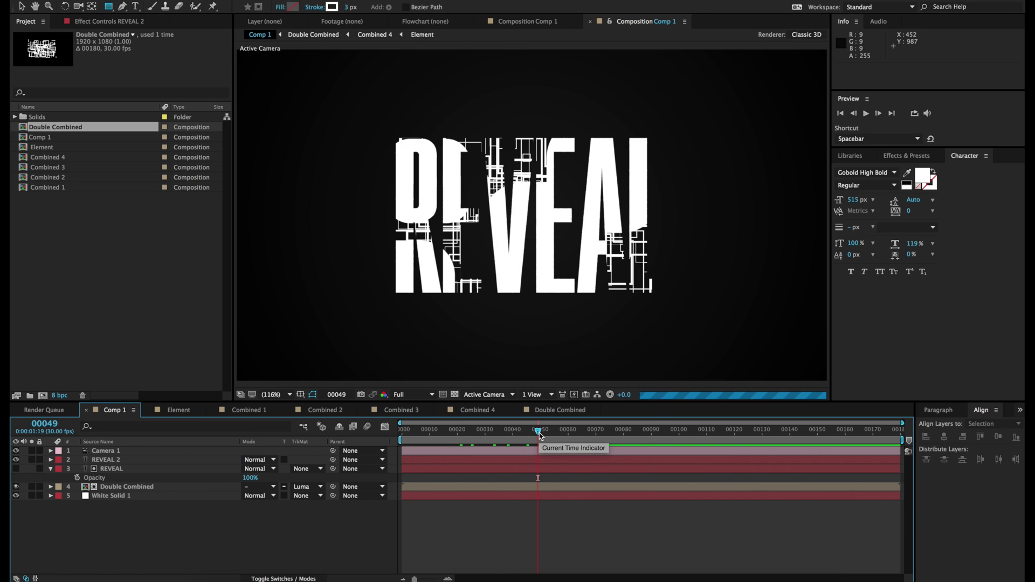
drag(539, 435, 561, 435)
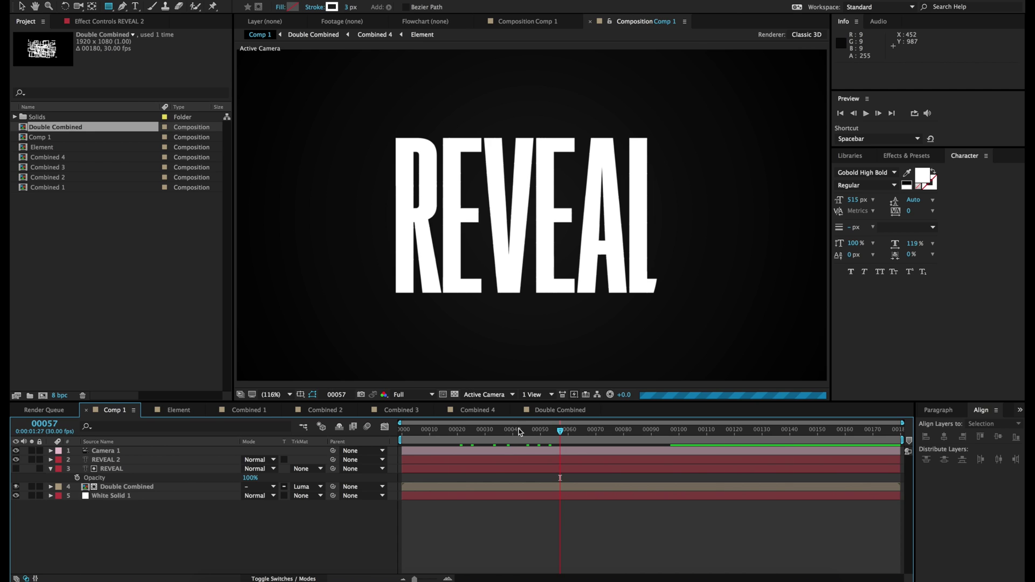
Preview the text reveal from frame 25 at Quarter resolution, and select REVEAL 2 after stopping playback
click(412, 395)
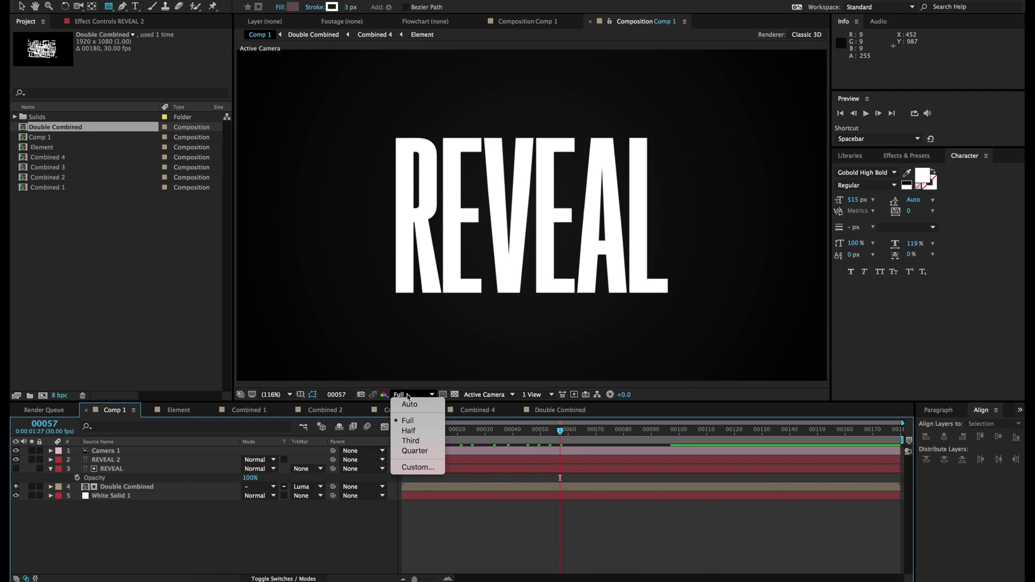
click(415, 446)
click(471, 435)
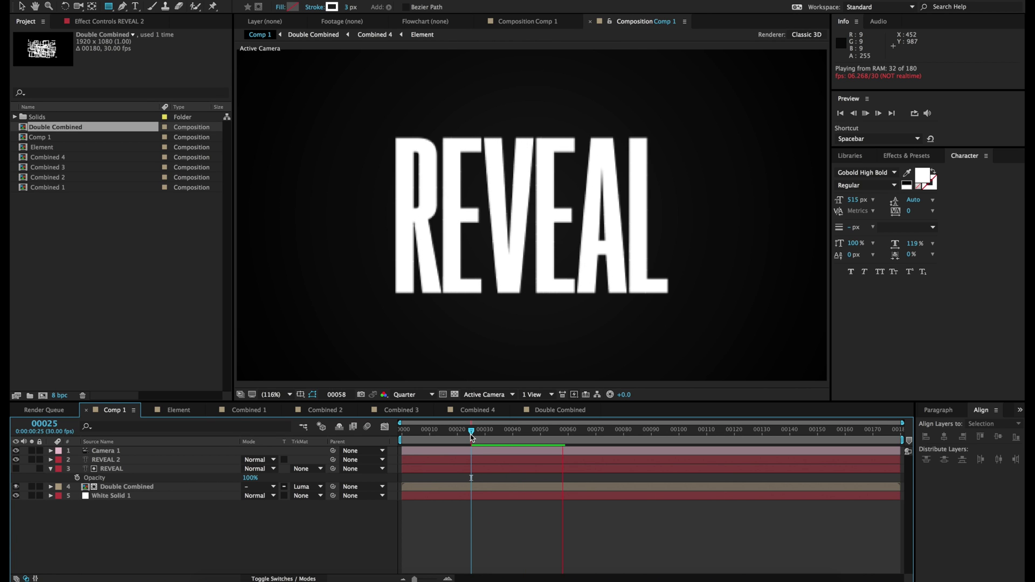
key(space)
click(509, 462)
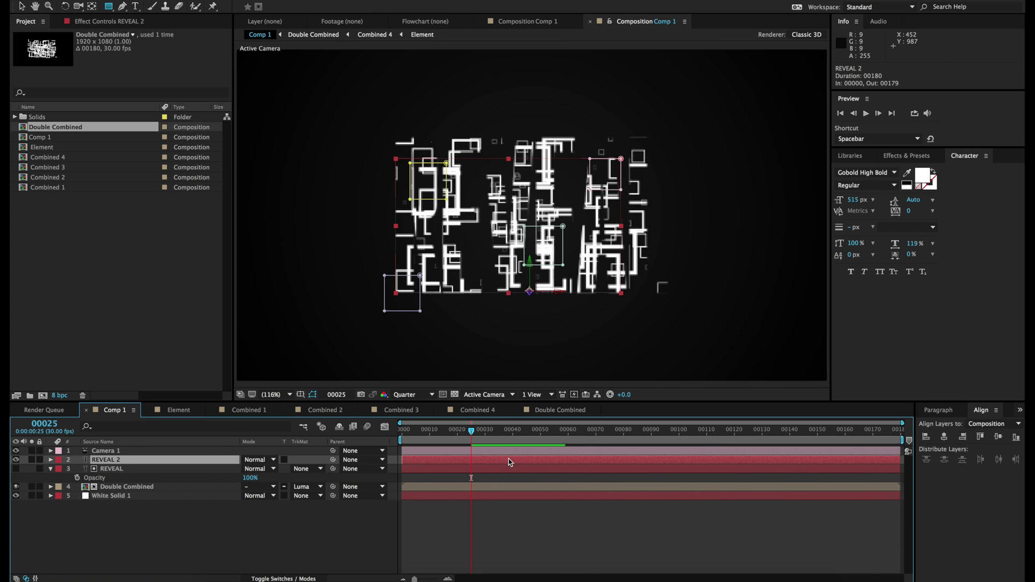
Show REVEAL 2's keyframes and shift both Mask 2 expansion keyframes earlier, to about frames 24 and 53
key(u)
drag(554, 475, 579, 532)
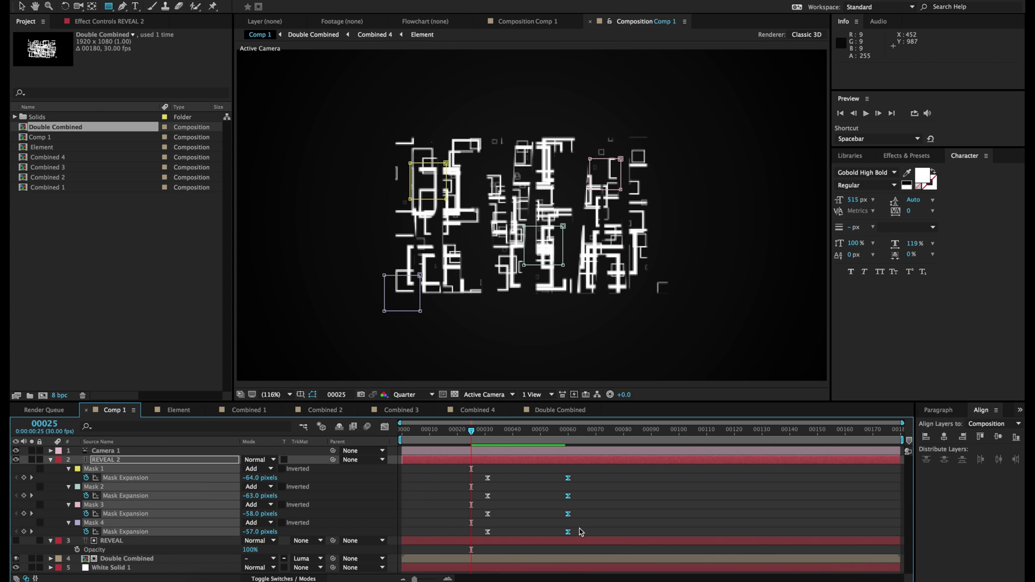
click(573, 501)
drag(474, 489, 587, 498)
click(567, 499)
Shift both Mask 3 expansion keyframes later, to about frames 35 and 64
drag(481, 507, 575, 523)
drag(566, 513, 581, 512)
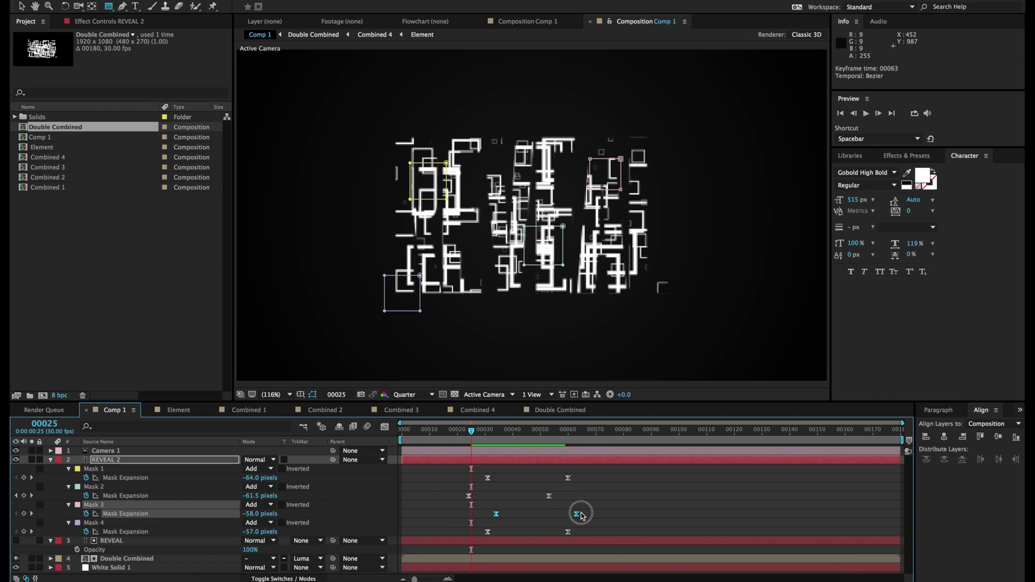
click(478, 523)
drag(450, 510, 547, 521)
drag(537, 514, 573, 516)
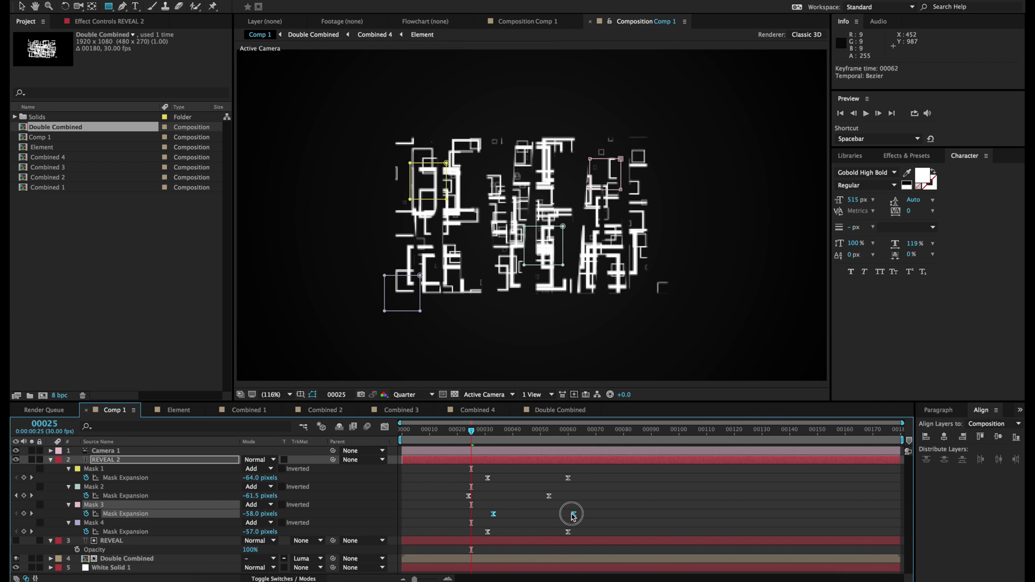
Shift the Mask 4 expansion keyframes later, with the first at about frame 37 and the last at frame 69
drag(476, 531, 569, 529)
click(571, 533)
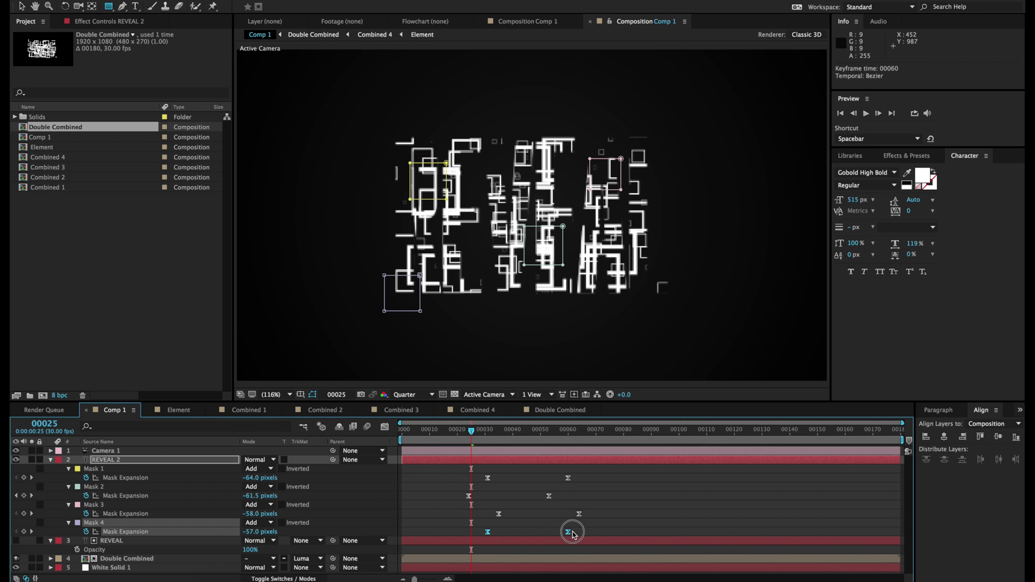
drag(585, 532, 592, 532)
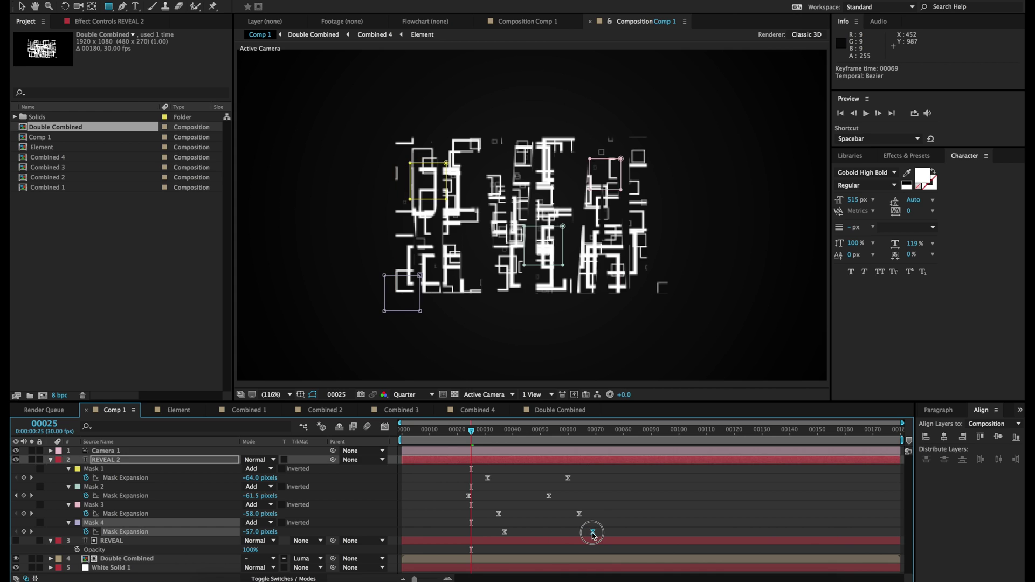
Move the last expansion keyframes of Mask 1 and Mask 2 slightly later, to about frames 62 and 55
double_click(568, 478)
click(510, 317)
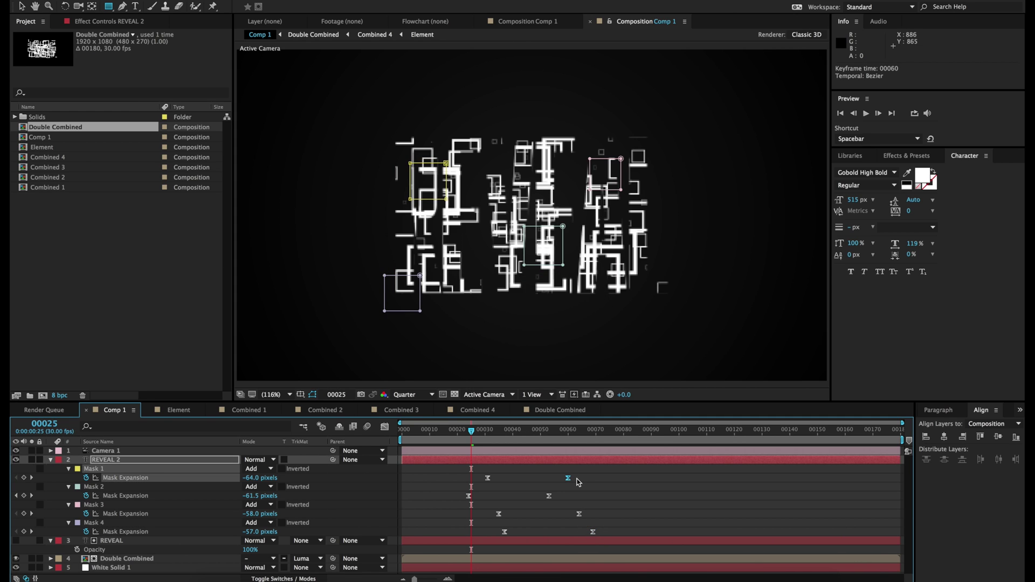
drag(547, 497, 554, 498)
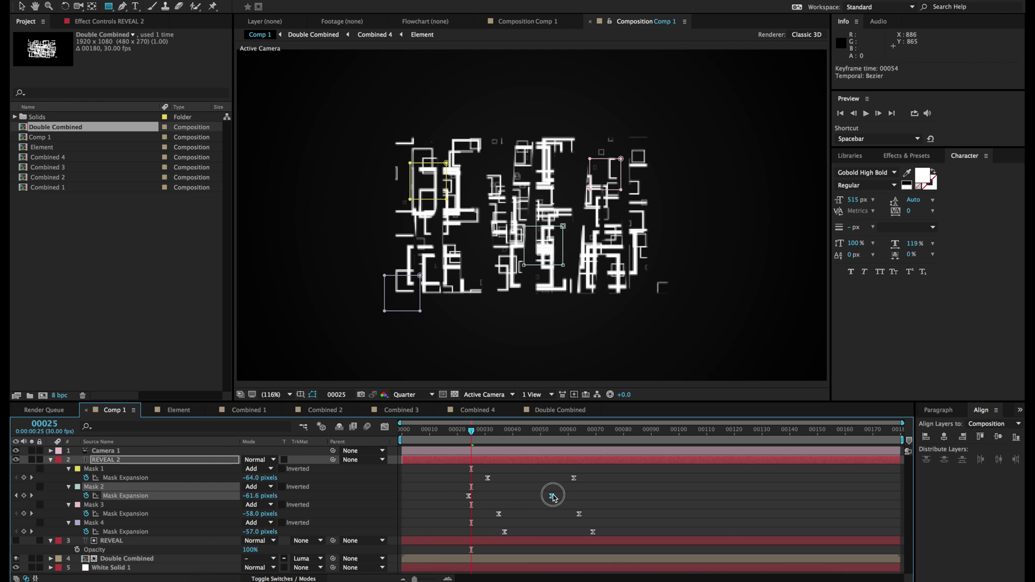
click(526, 491)
Check the reveal up to frame 44 and shift the Mask 2 expansion keyframes later, to about frames 33 and 61
drag(471, 436, 524, 431)
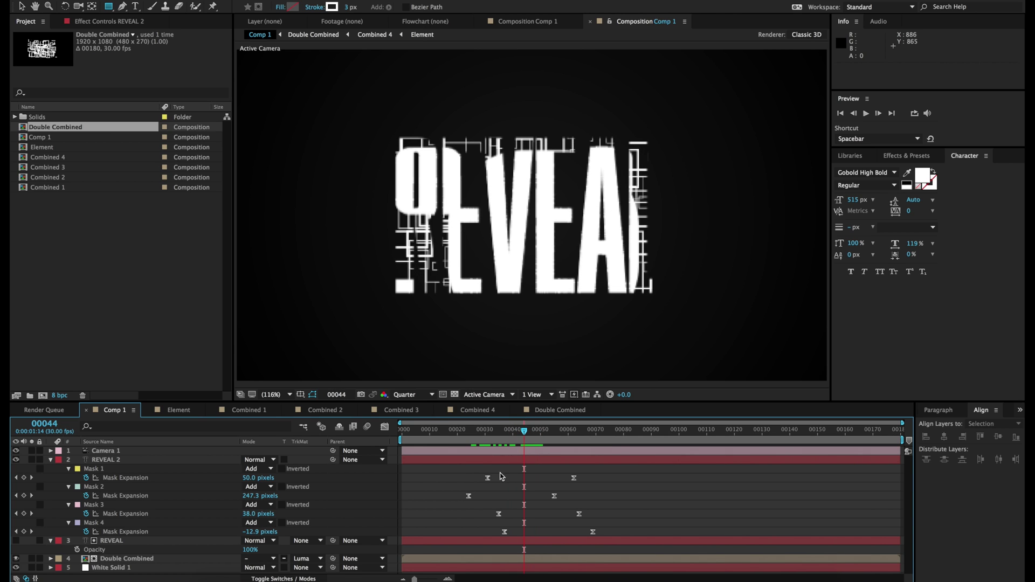
drag(468, 496, 577, 498)
drag(524, 435, 539, 436)
Enable motion blur for the composition and the REVEAL 2 layer, and save the project
click(369, 428)
click(283, 578)
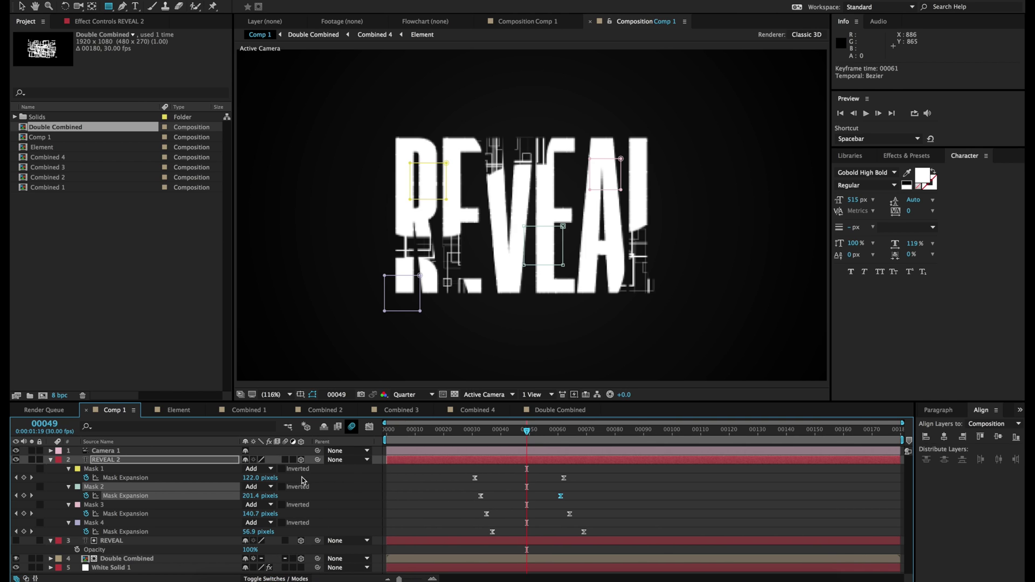
click(286, 460)
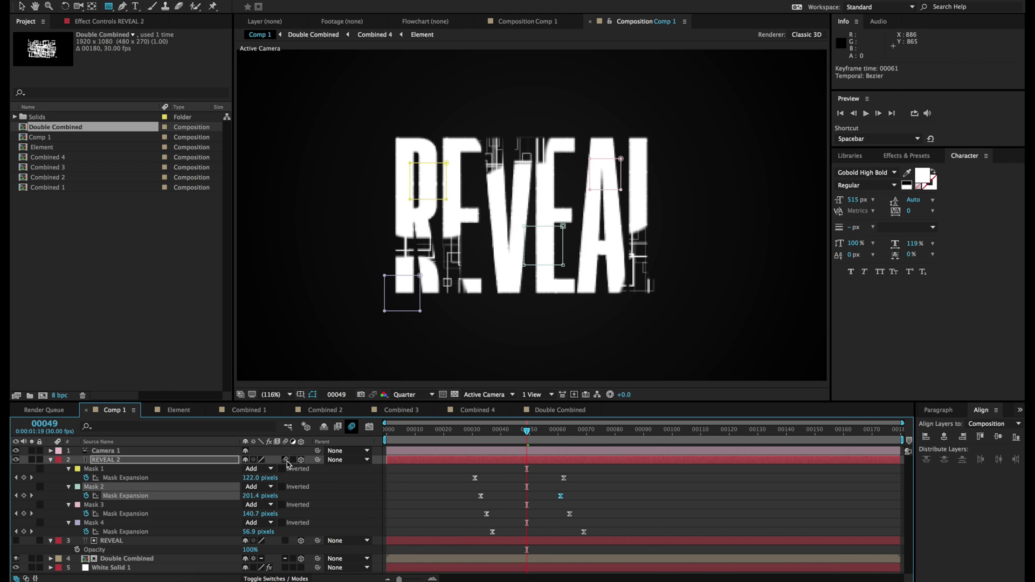
key(super+s)
Check the reveal up to frame 50 and set the Mask Opacity of REVEAL 2's Mask 1 to 50%
click(533, 493)
click(477, 430)
drag(477, 430, 531, 437)
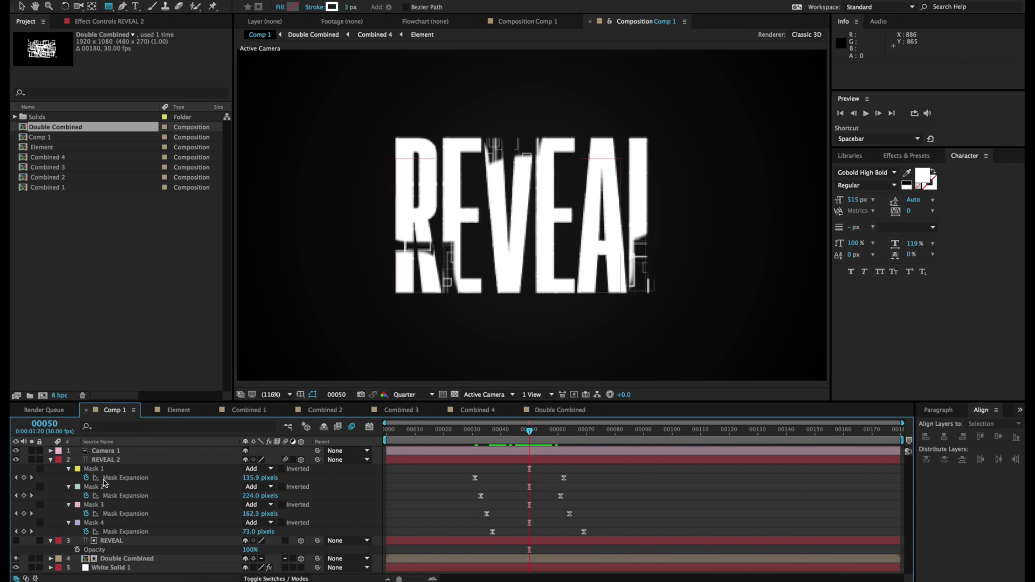
click(106, 461)
click(69, 469)
click(68, 469)
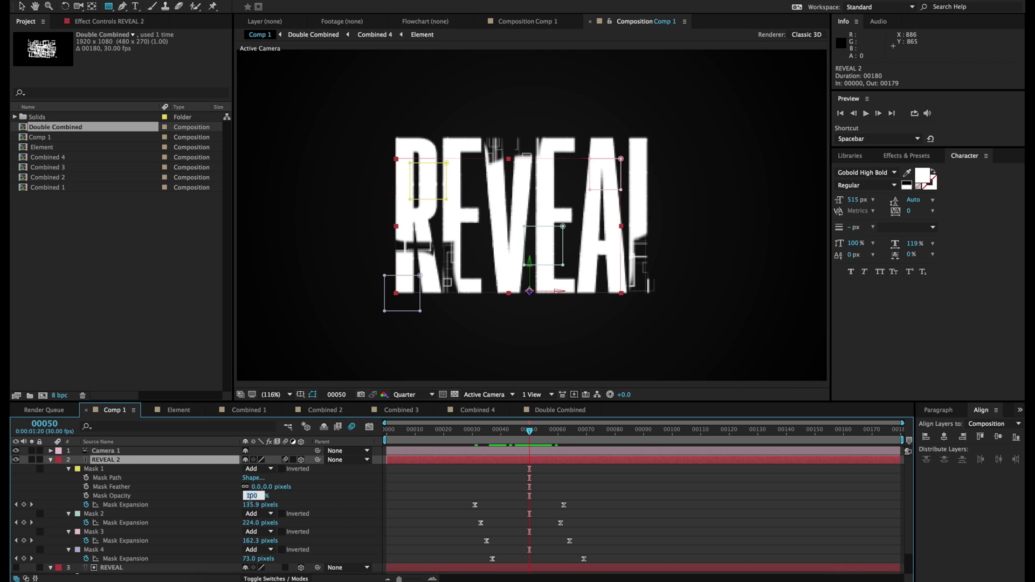
text(50)
key(Return)
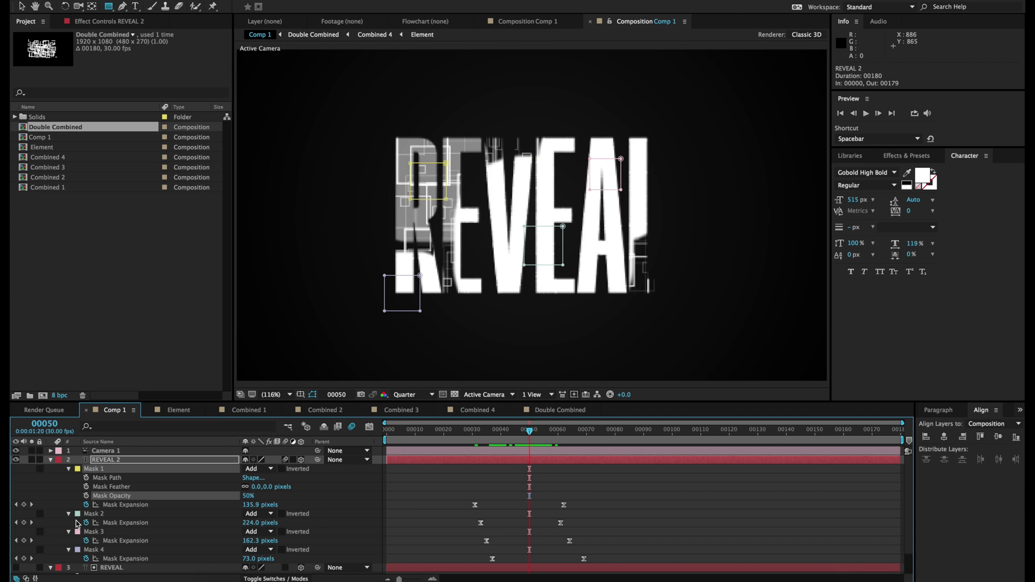
Set the Mask Opacity of Masks 2, 3 and 4 on REVEAL 2 to 50%
click(69, 514)
click(250, 541)
key(Return)
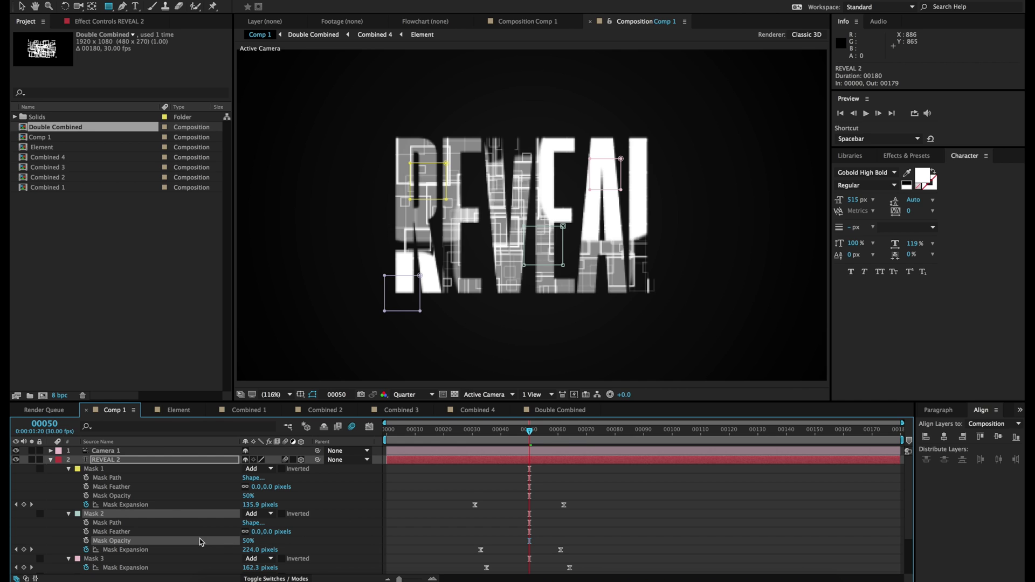
scroll(169, 517, down, 2)
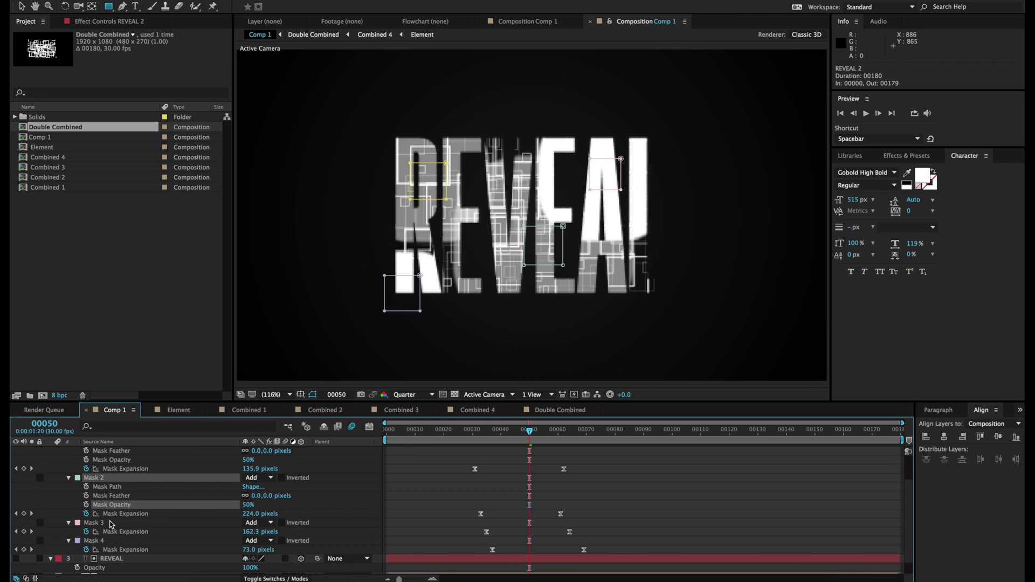
click(69, 523)
text(50)
key(Return)
scroll(94, 549, down, 1)
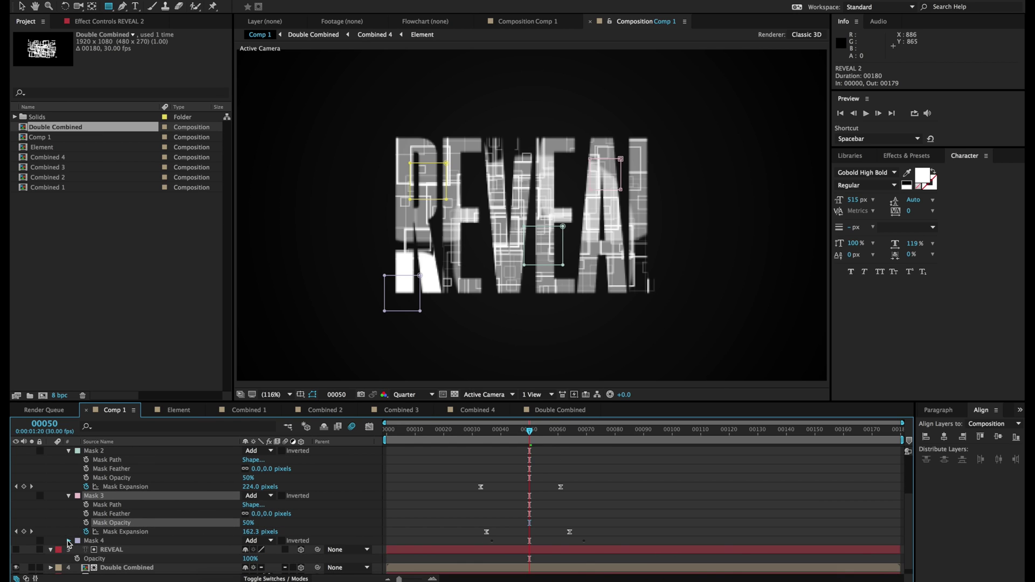
click(68, 541)
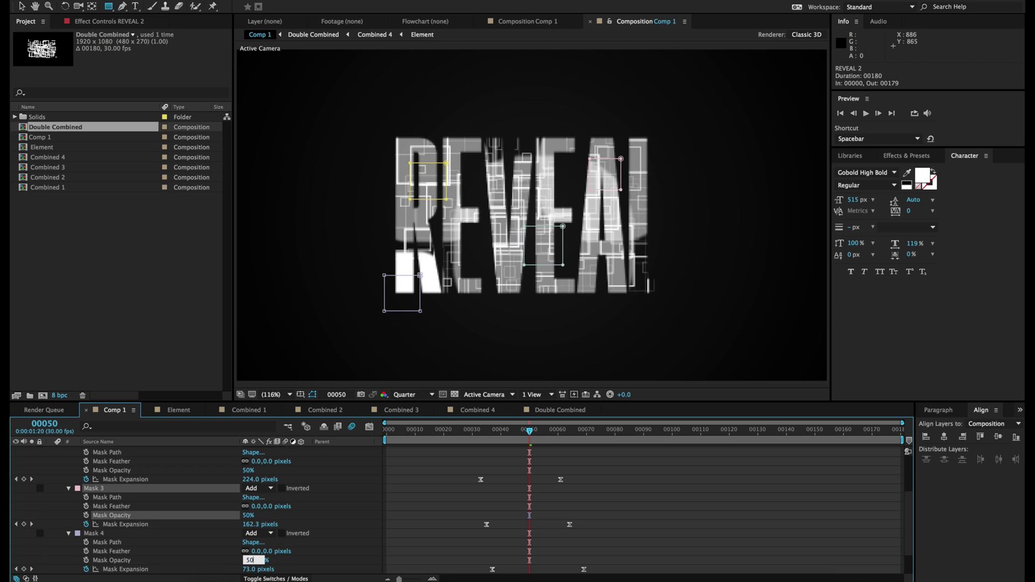
text(50)
key(Return)
Set Mask 1's expansion to 639 pixels on its last keyframe at frame 62
drag(547, 430, 572, 429)
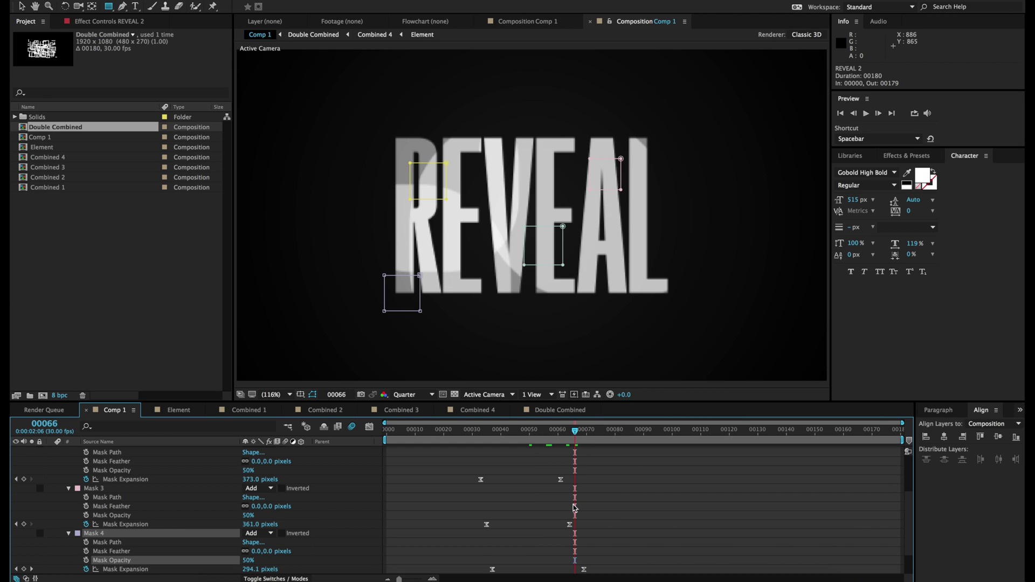
scroll(575, 507, up, 5)
drag(565, 436, 563, 432)
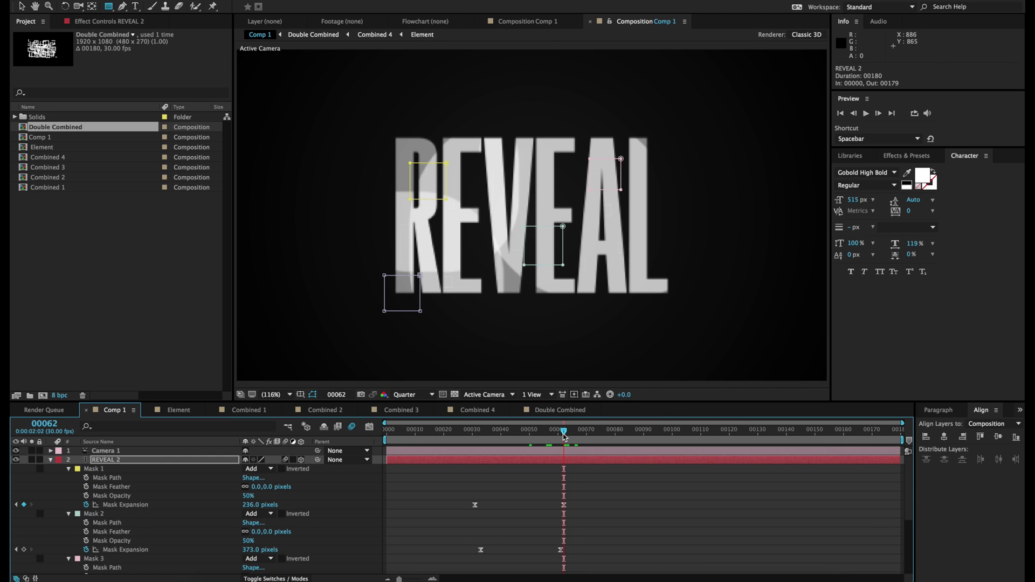
drag(248, 507, 503, 500)
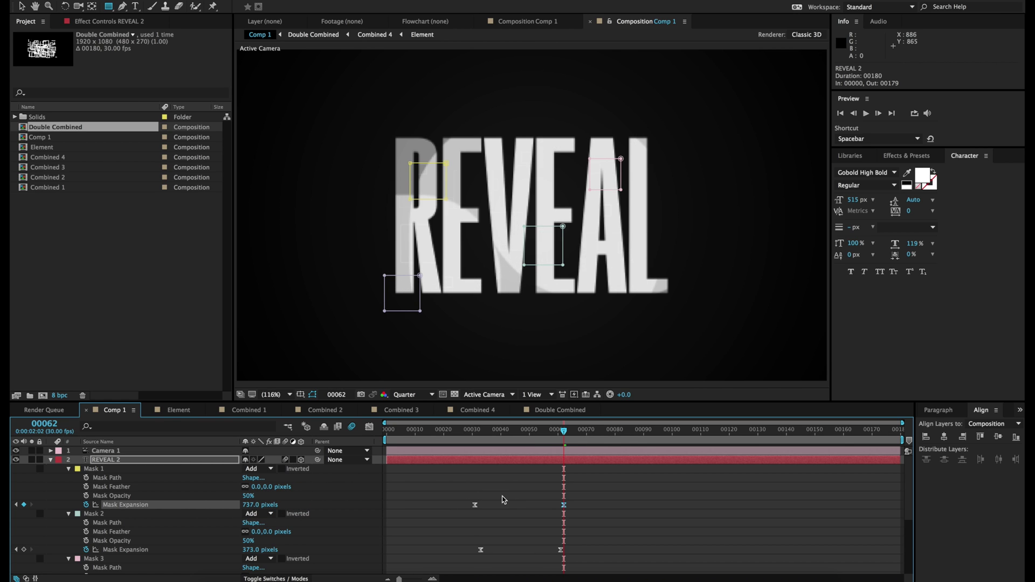
drag(249, 507, 192, 507)
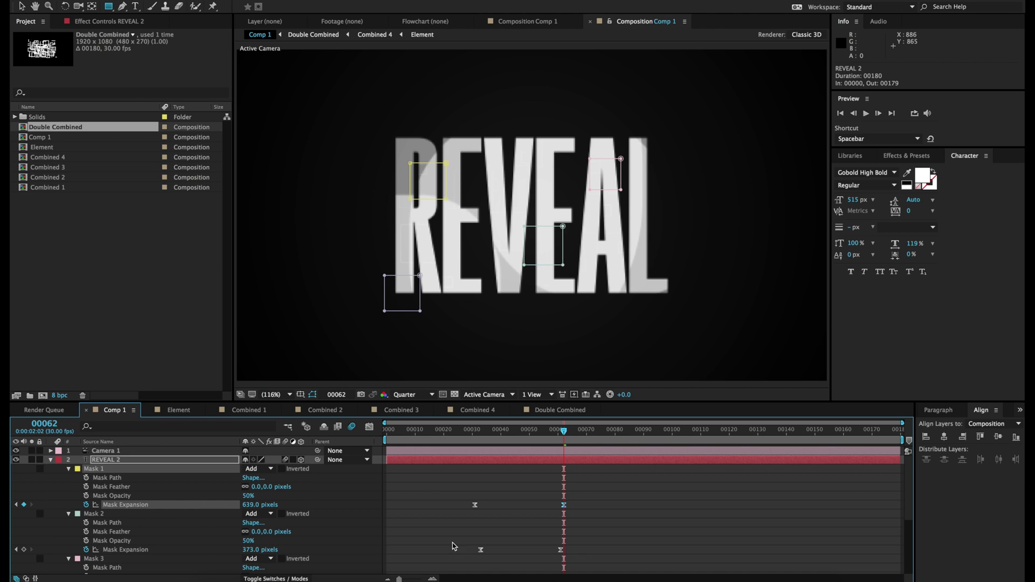
Set Mask 2's expansion to 472 pixels on its last keyframe at frame 61
click(561, 438)
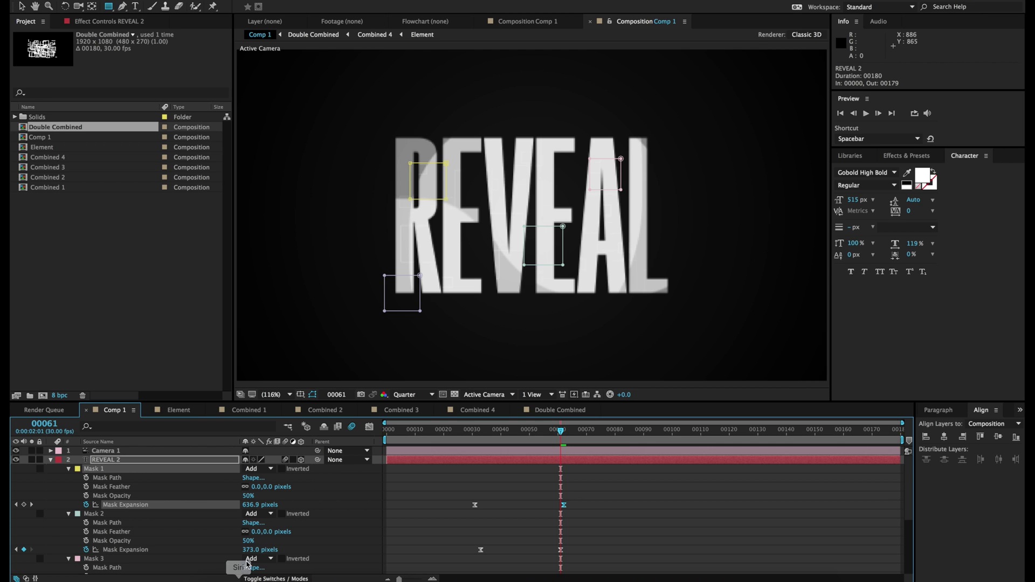
click(277, 553)
drag(277, 552, 300, 553)
Set Mask 3's expansion to 555 pixels at frame 64 and Mask 4's expansion to 524 pixels at frame 69
scroll(372, 524, down, 3)
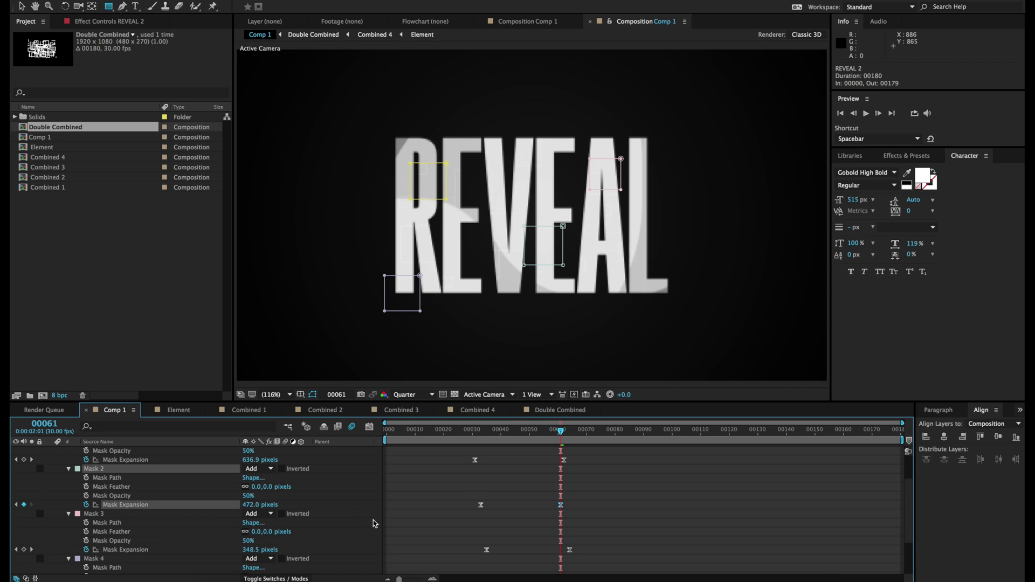
drag(568, 433, 570, 431)
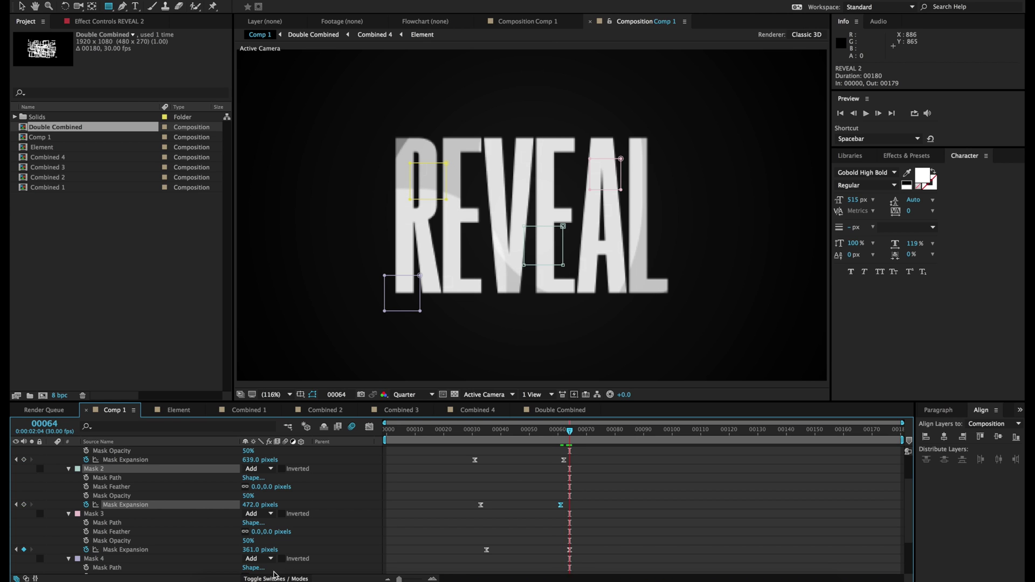
drag(251, 552, 348, 548)
scroll(554, 505, down, 1)
scroll(553, 505, down, 3)
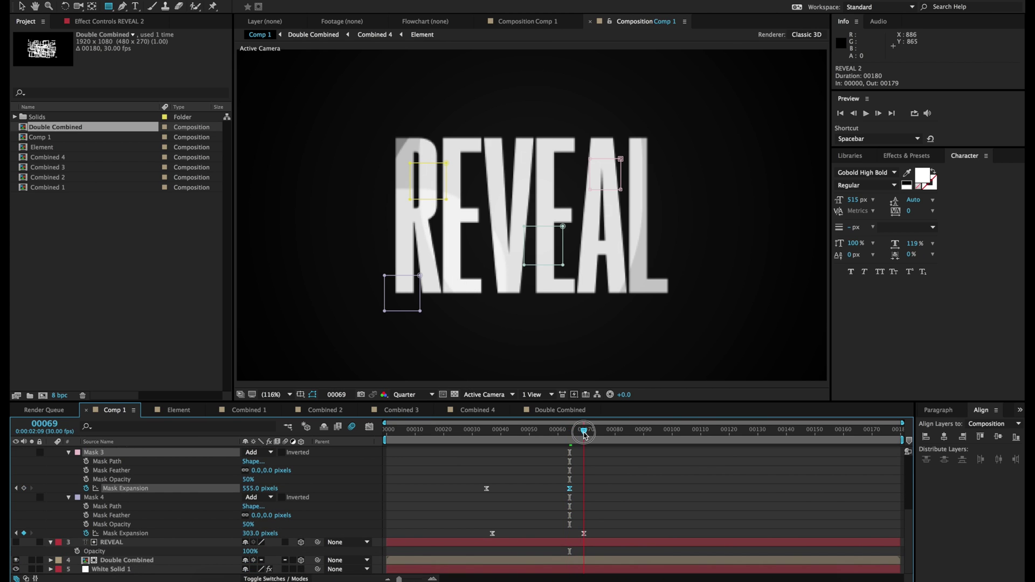
drag(246, 534, 363, 530)
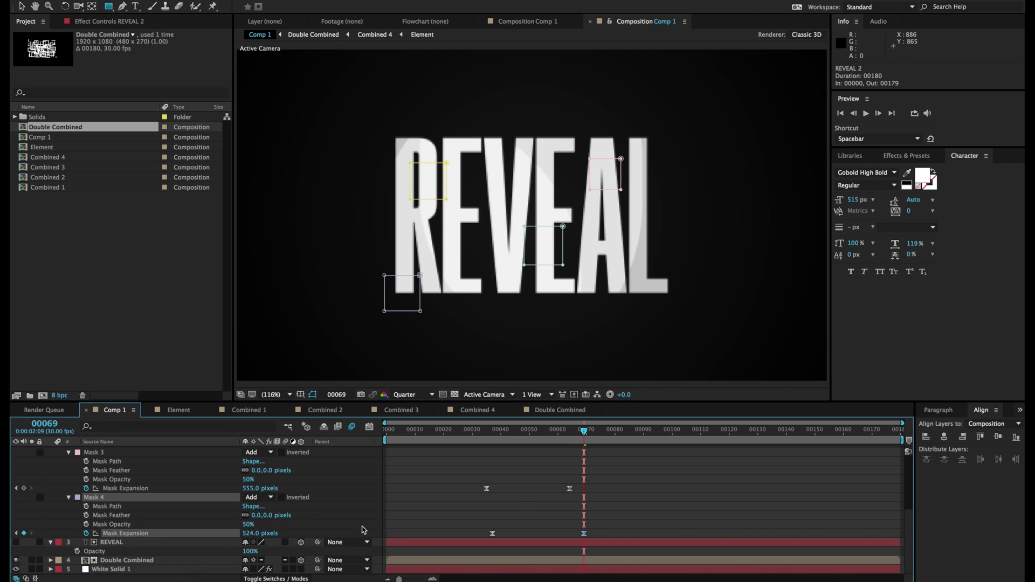
click(523, 504)
Move the last expansion keyframes of Masks 1 to 4 later, to about frames 68, 67, 71 and 75
scroll(541, 506, up, 3)
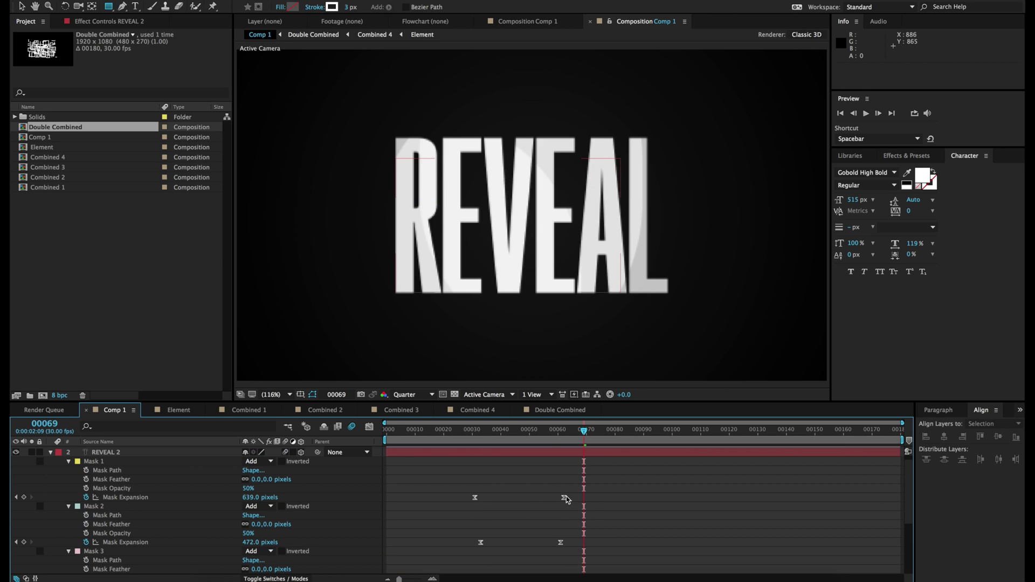
drag(565, 497, 583, 500)
drag(562, 543, 589, 526)
scroll(579, 545, down, 3)
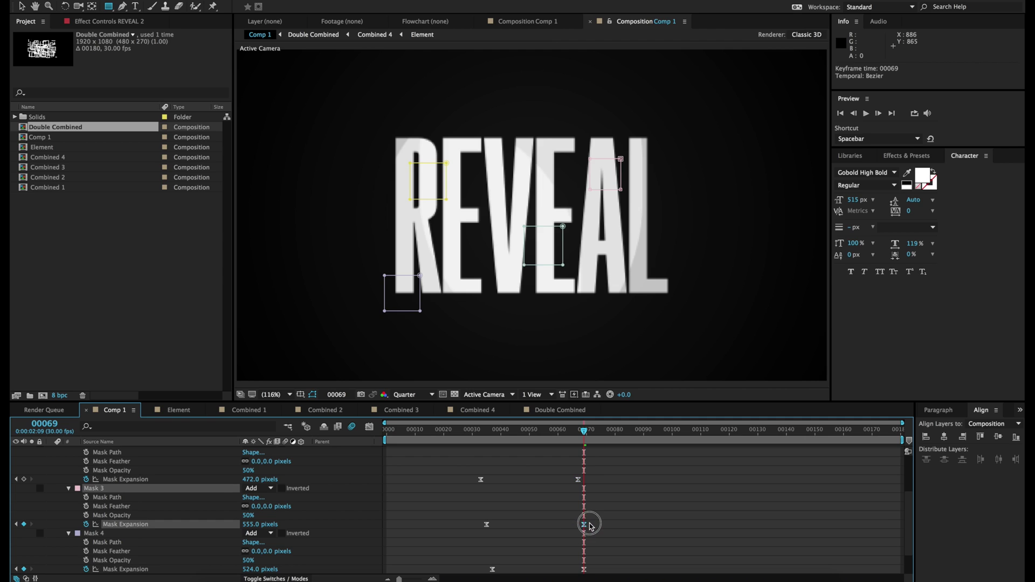
drag(583, 570, 600, 570)
click(603, 550)
Check the slower overlapping reveal and move Mask 1's first expansion keyframe to frame 26
click(467, 425)
drag(471, 431, 535, 433)
scroll(506, 503, up, 4)
scroll(504, 499, up, 1)
click(460, 430)
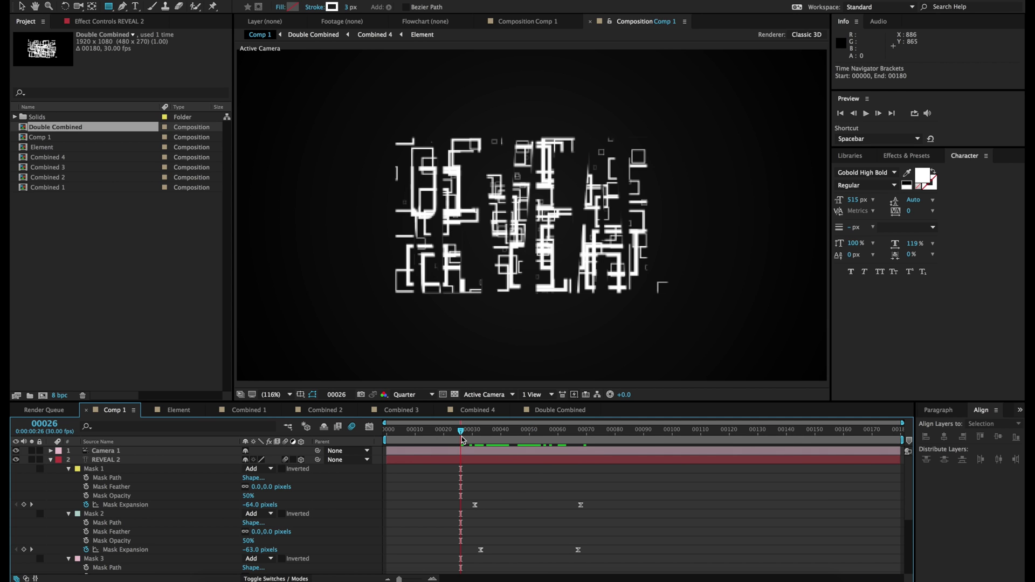
drag(460, 438, 462, 436)
drag(474, 506, 465, 506)
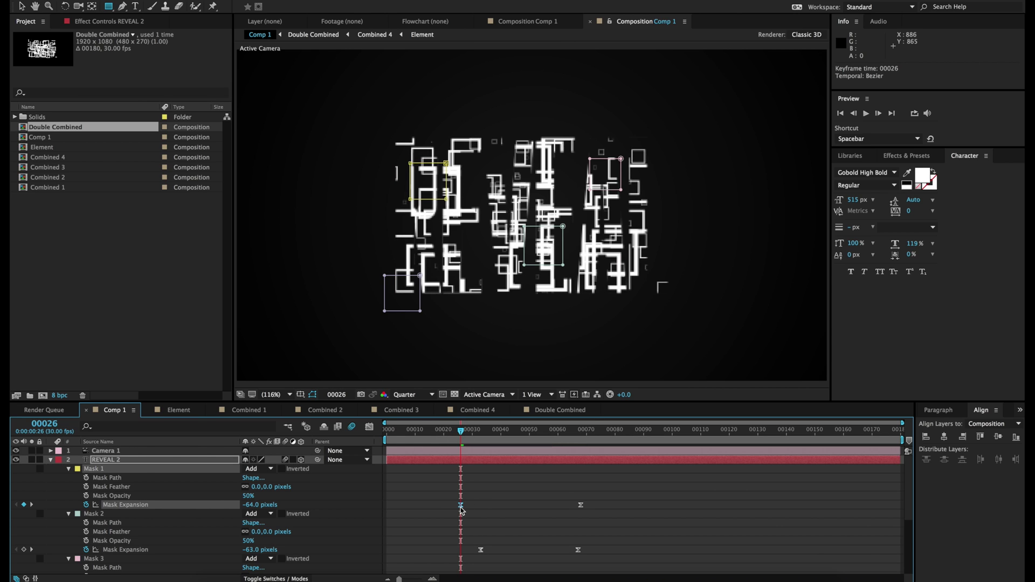
Move the first expansion keyframes of Masks 2, 3 and 4 to about frames 32, 29 and 24, and save the project
scroll(466, 508, down, 2)
click(474, 505)
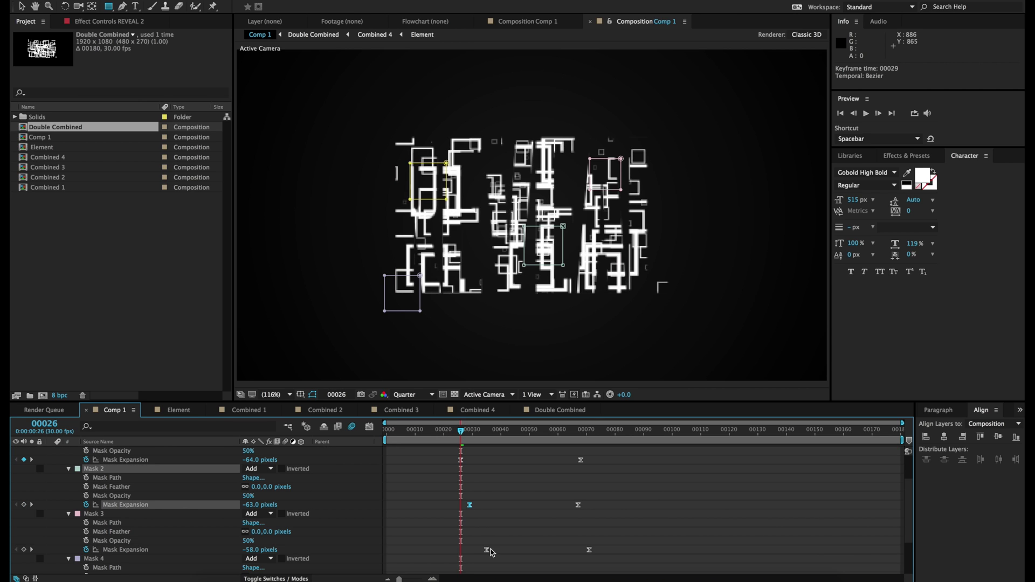
click(486, 550)
drag(461, 553, 470, 551)
drag(485, 506, 459, 534)
scroll(487, 541, down, 3)
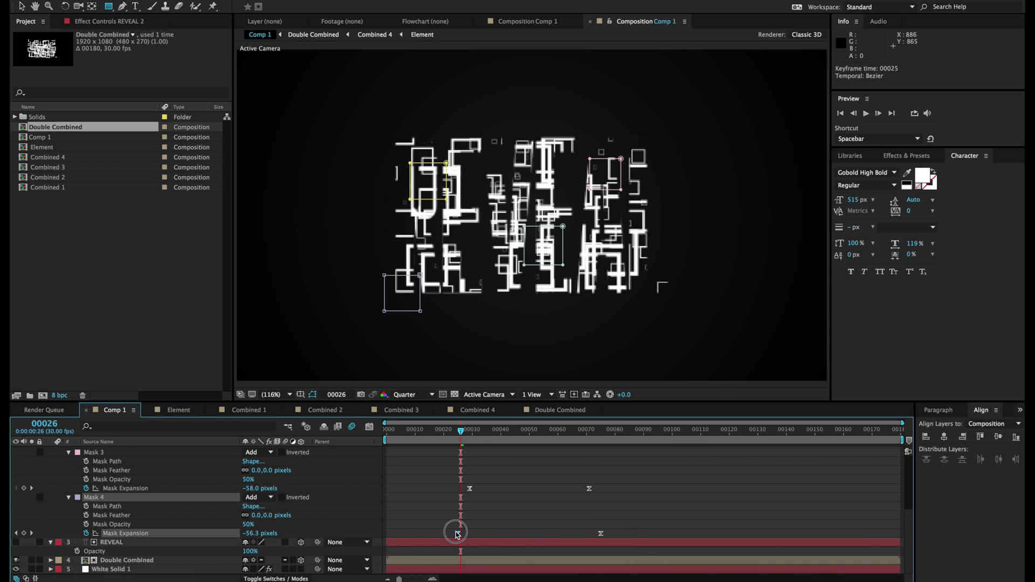
click(405, 493)
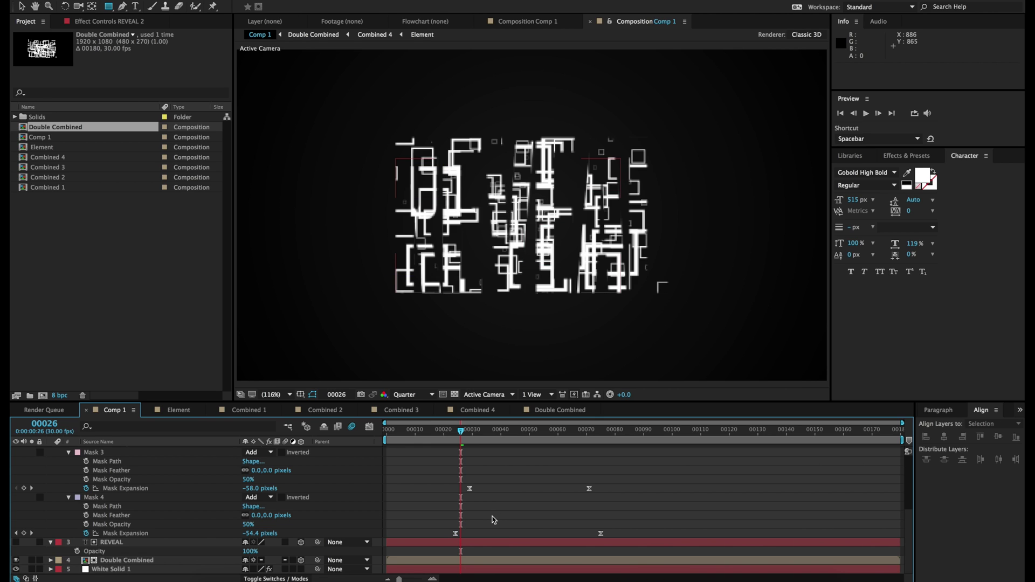
key(ctrl+s)
scroll(404, 491, up, 4)
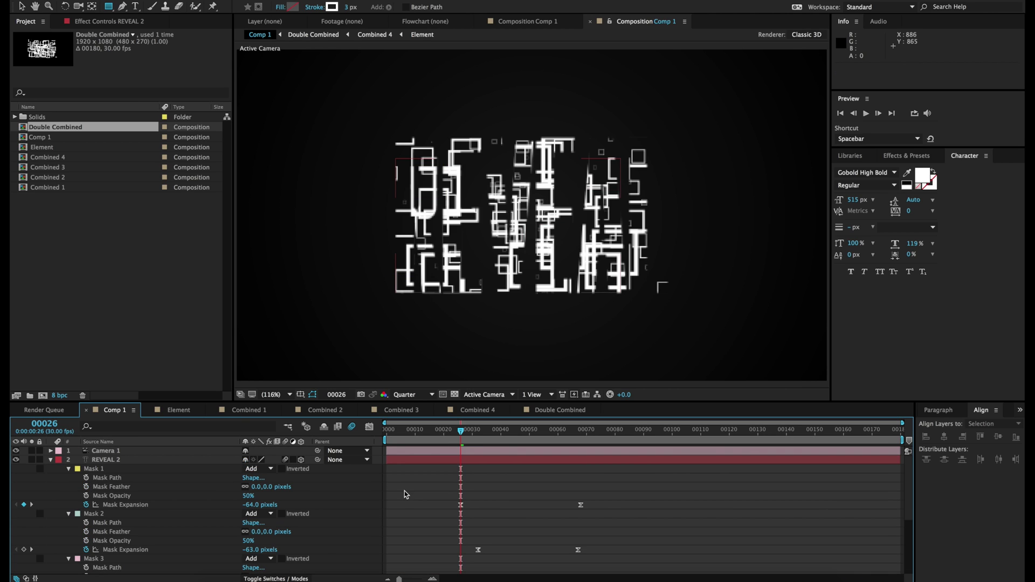
Collapse the REVEAL 2 layer's mask properties and scrub the reveal animation to frame 79 and back to frame 30
click(50, 460)
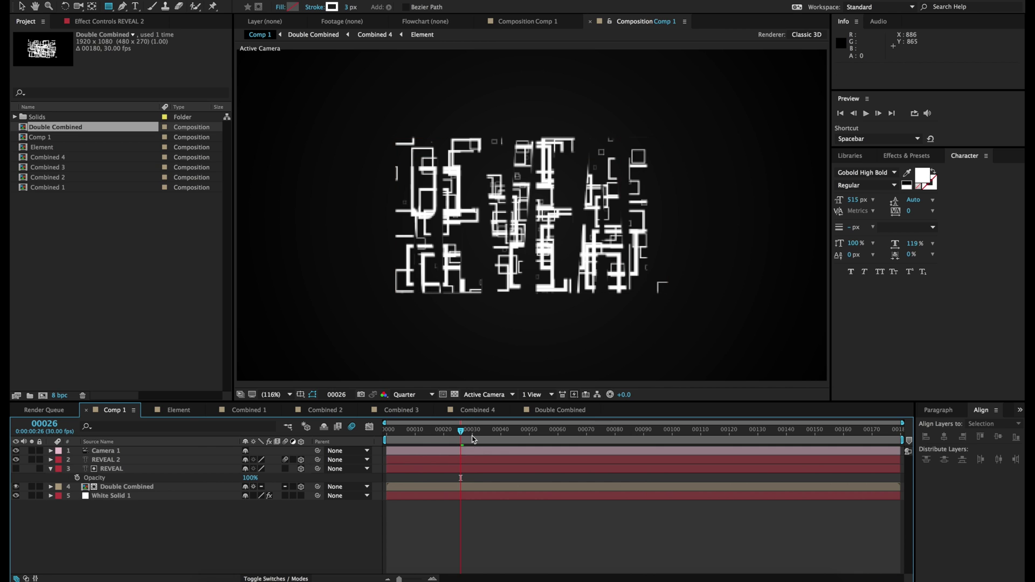
drag(461, 435, 612, 436)
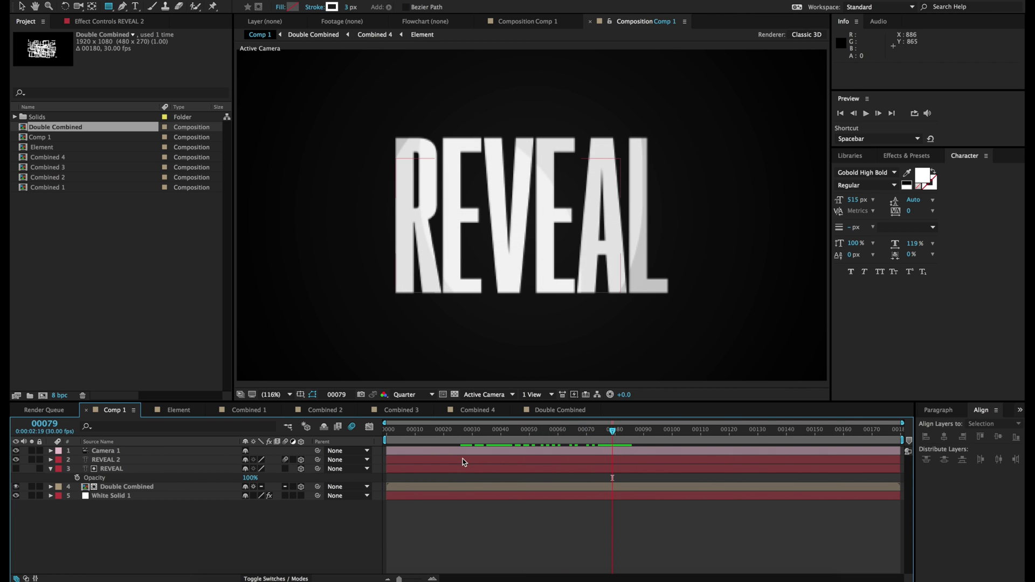
mouse_move(470, 433)
mouse_down()
mouse_move(509, 434)
mouse_move(447, 434)
mouse_move(472, 435)
mouse_up()
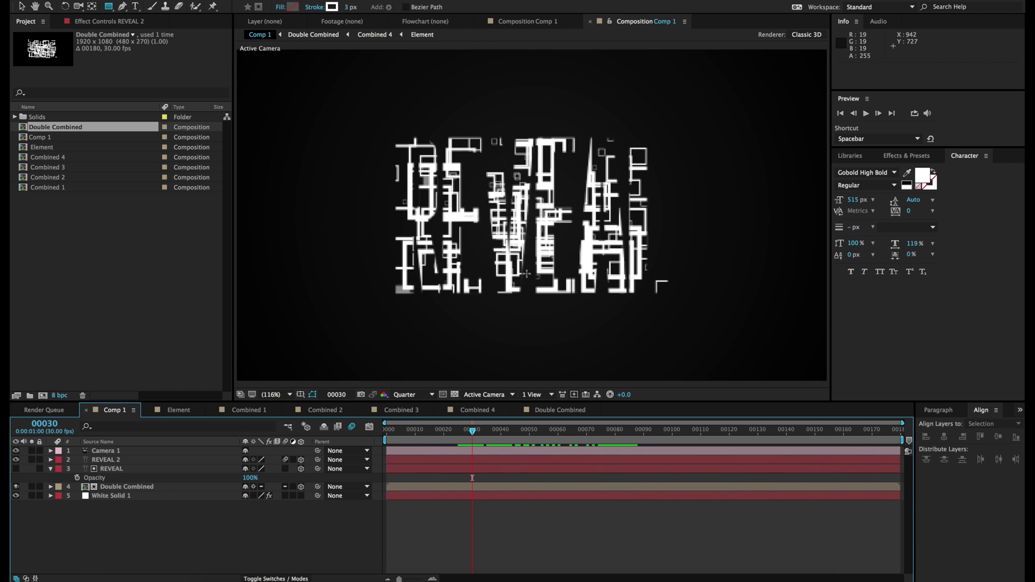
Add a point light to Comp 1 with 250% intensity, no falloff and shadow casting at 100% darkness
scroll(527, 274, down, 2)
key(slash)
click(22, 7)
click(475, 556)
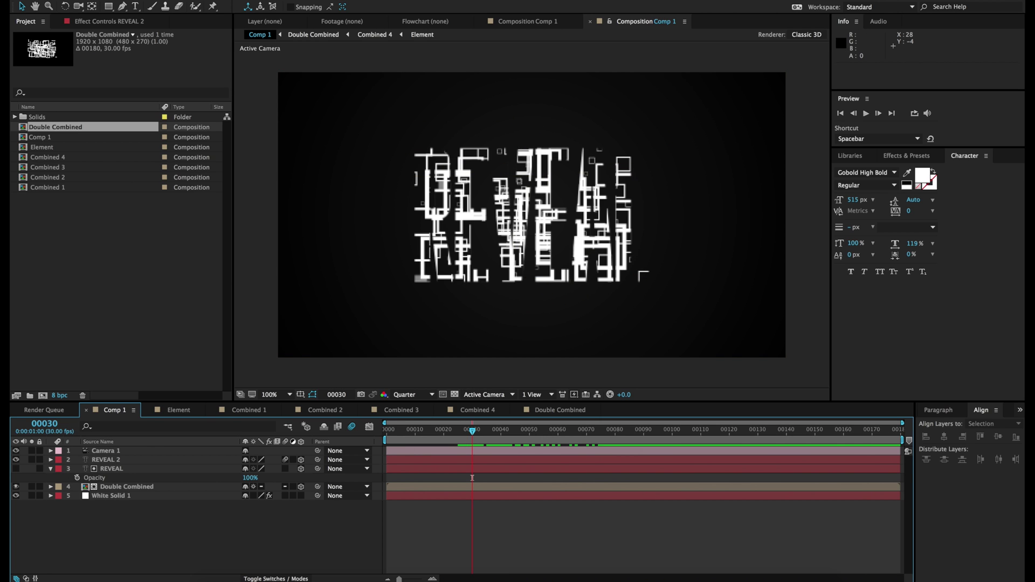
click(216, 0)
mouse_move(224, 1)
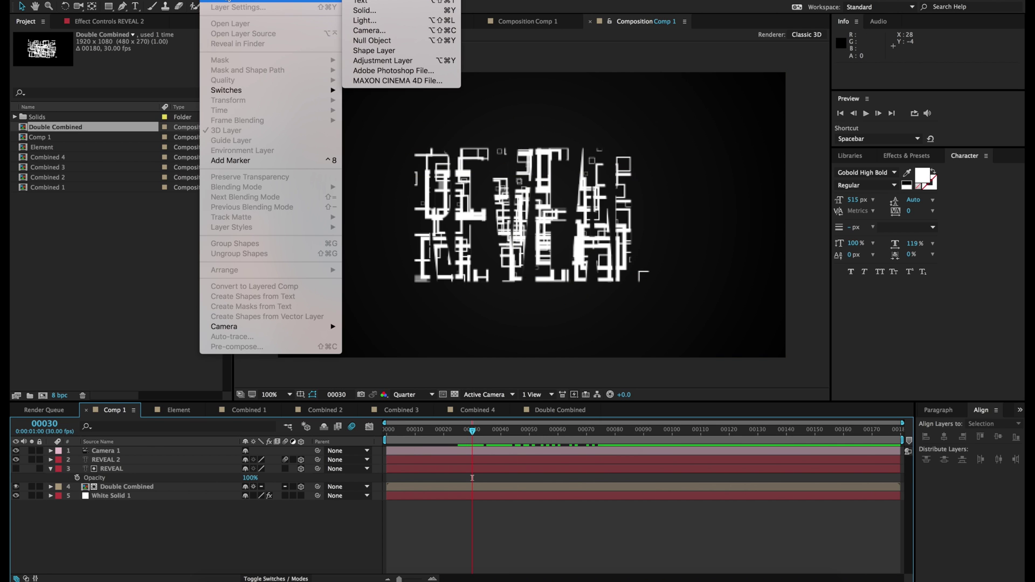
click(368, 22)
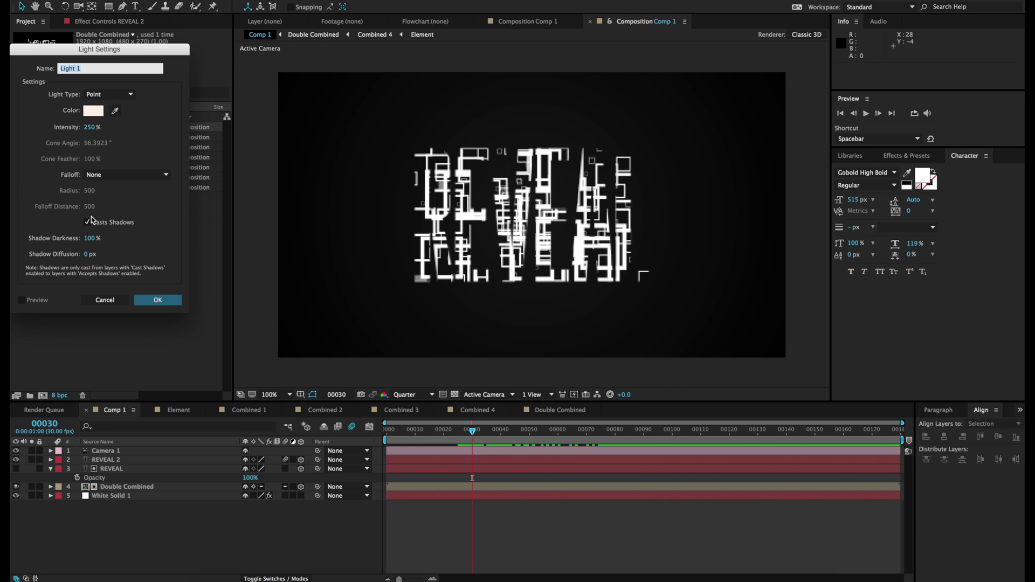
click(178, 300)
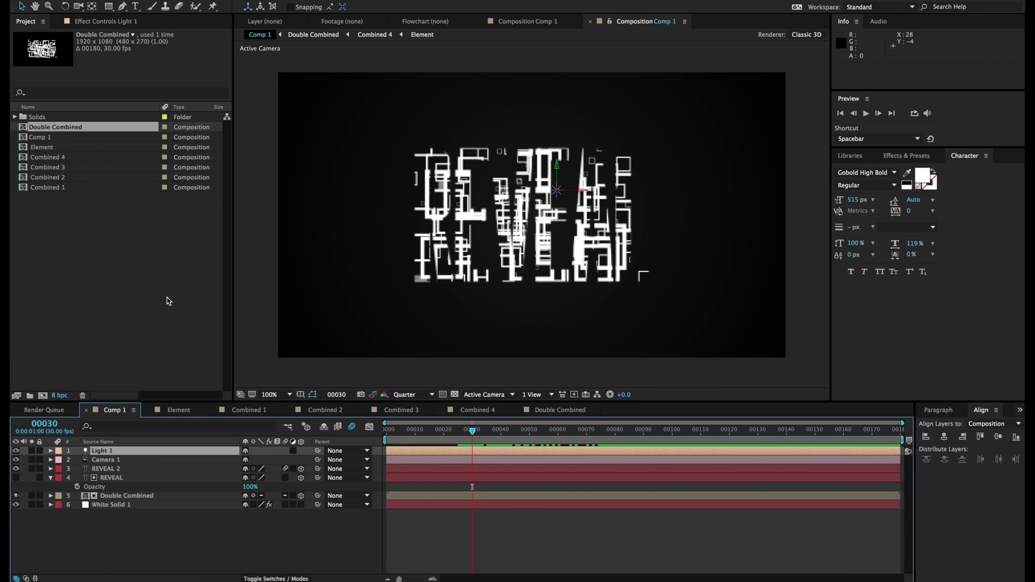
Move Light 1 in front of the text's centre, to a position of about 932, 548, -1816.6
drag(577, 189, 524, 201)
click(169, 452)
key(p)
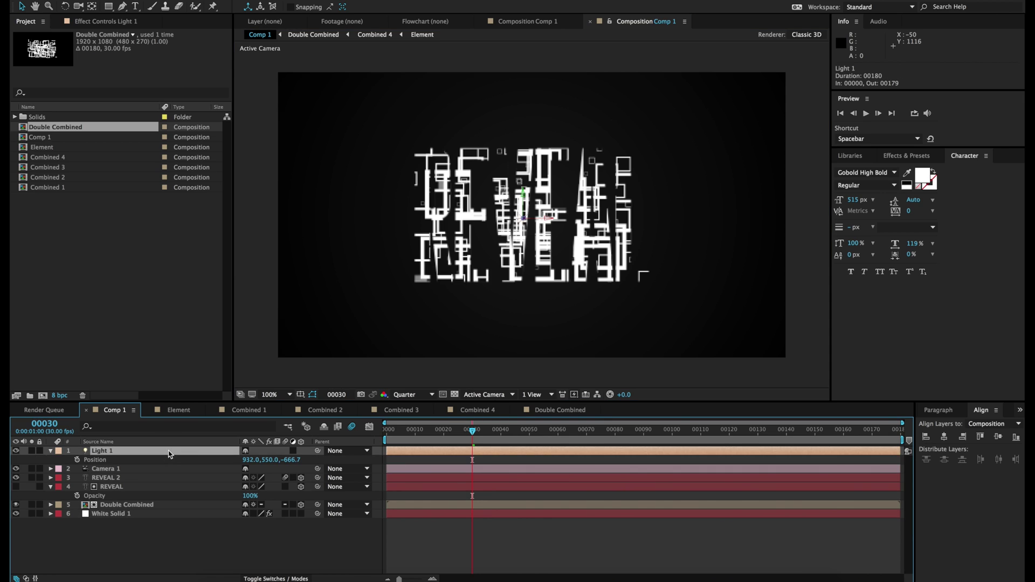
drag(286, 465, 198, 476)
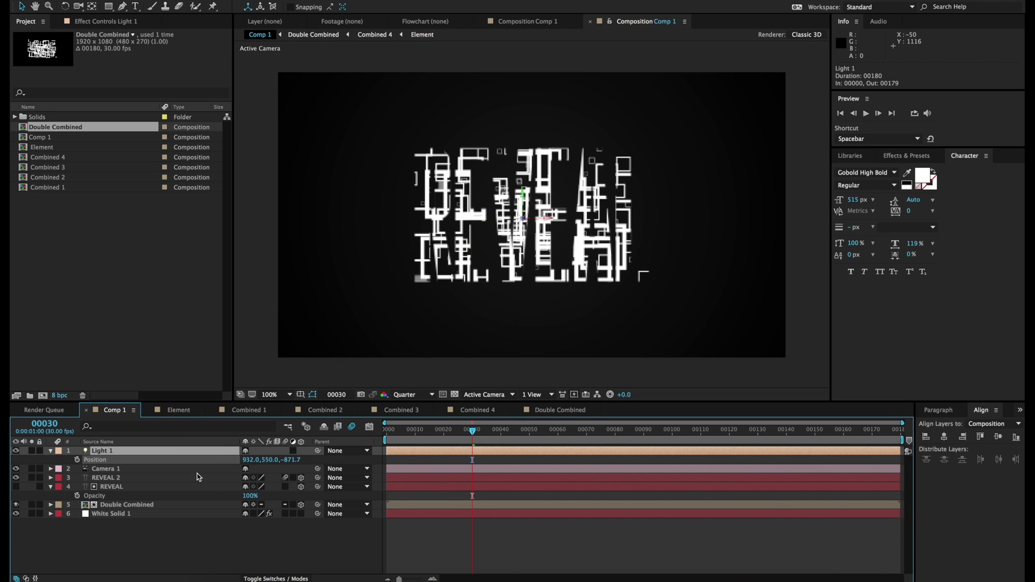
click(522, 198)
drag(522, 198, 524, 523)
drag(523, 362, 523, 263)
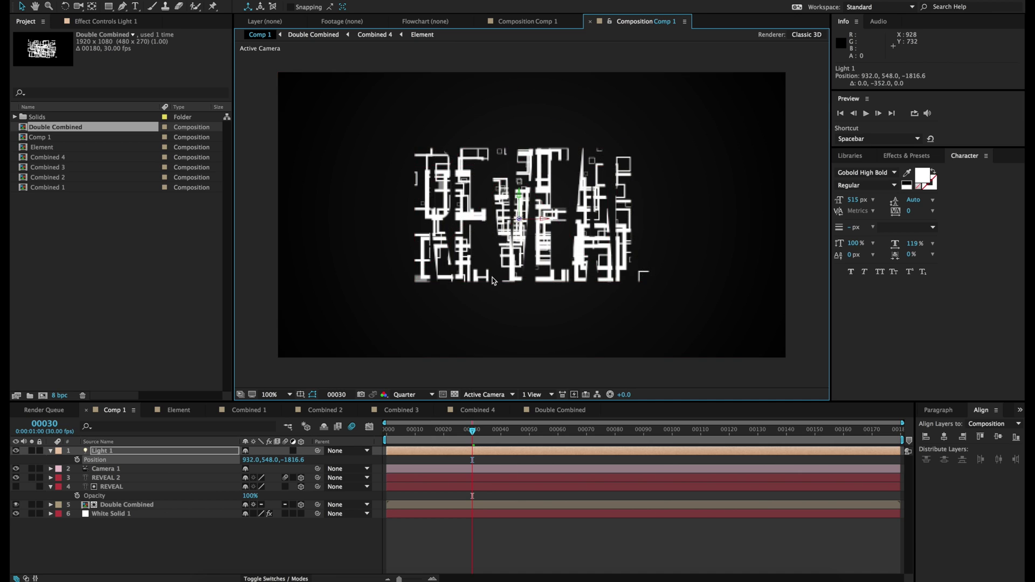
Make White Solid 2 in the Element composition a 3D layer
click(116, 487)
click(116, 504)
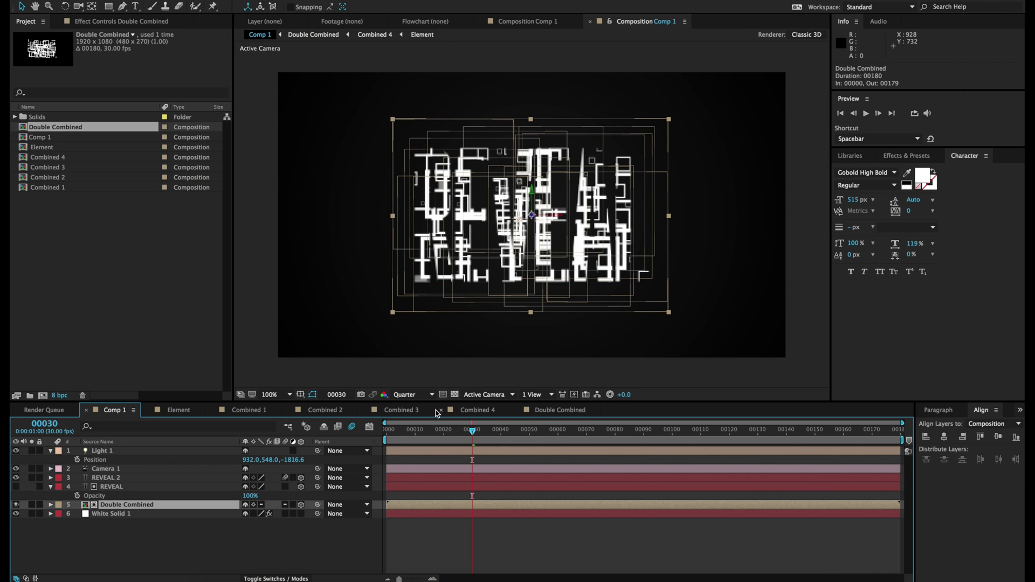
click(183, 411)
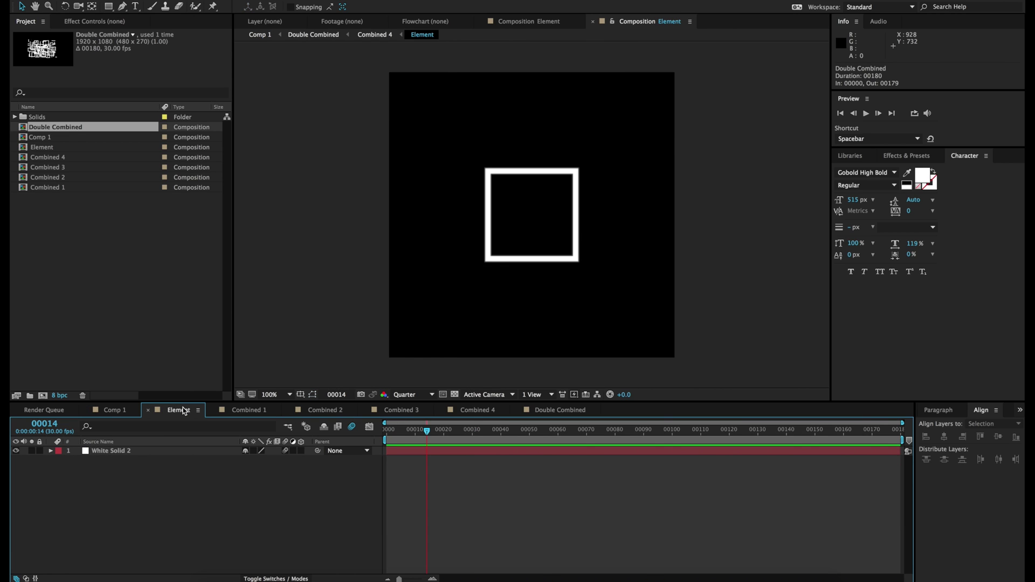
click(248, 412)
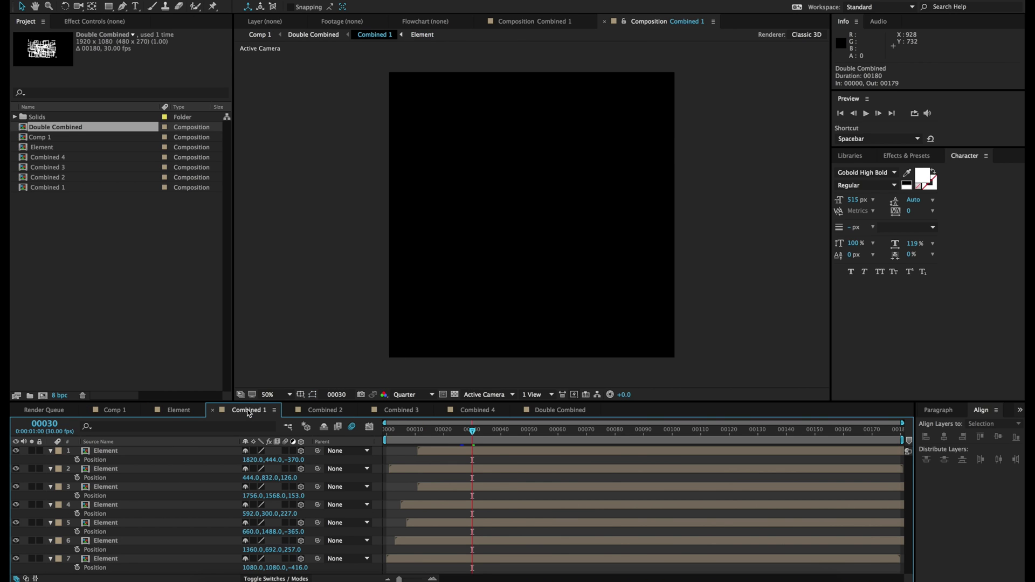
click(183, 414)
click(301, 451)
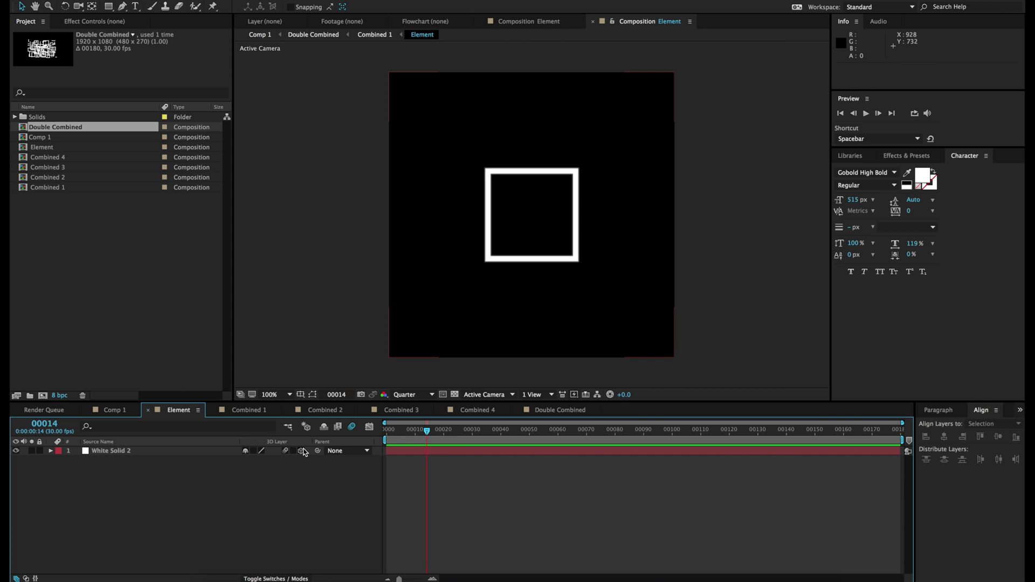
Turn on Collapse Transformations for all Element layers in the Combined 1 and Combined 2 compositions
click(251, 412)
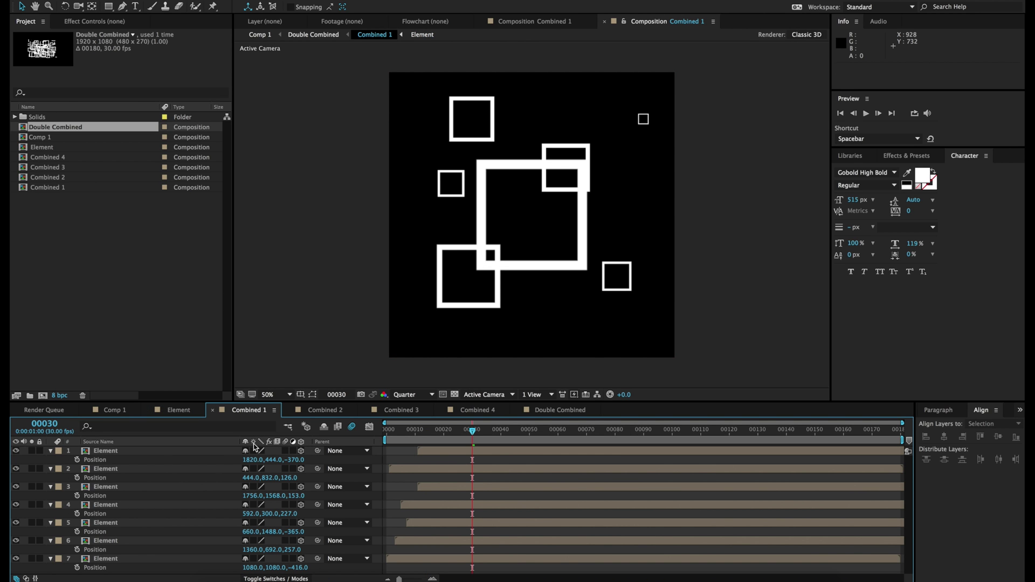
click(120, 451)
key(ctrl+a)
click(253, 451)
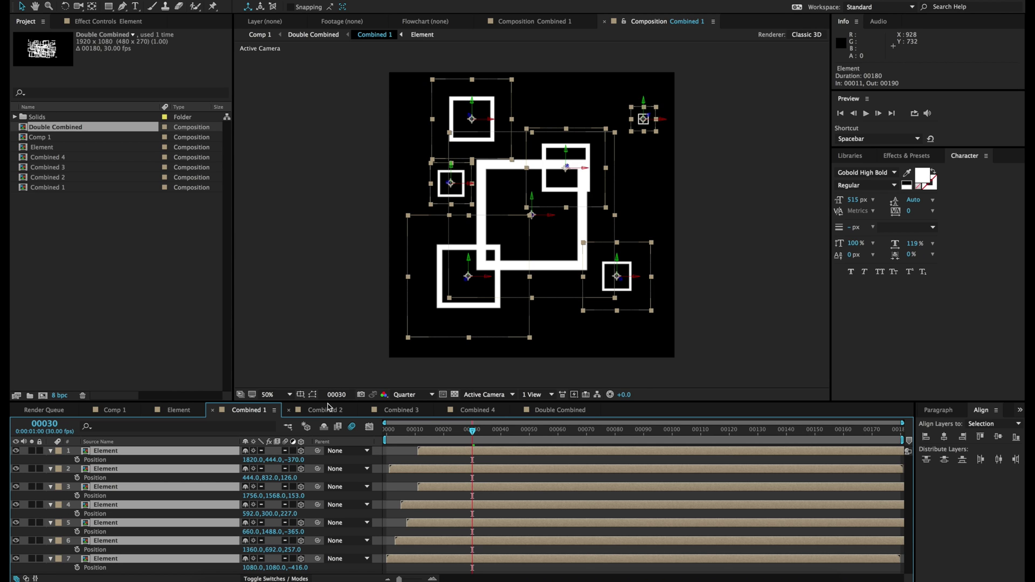
click(328, 410)
key(ctrl+a)
click(253, 450)
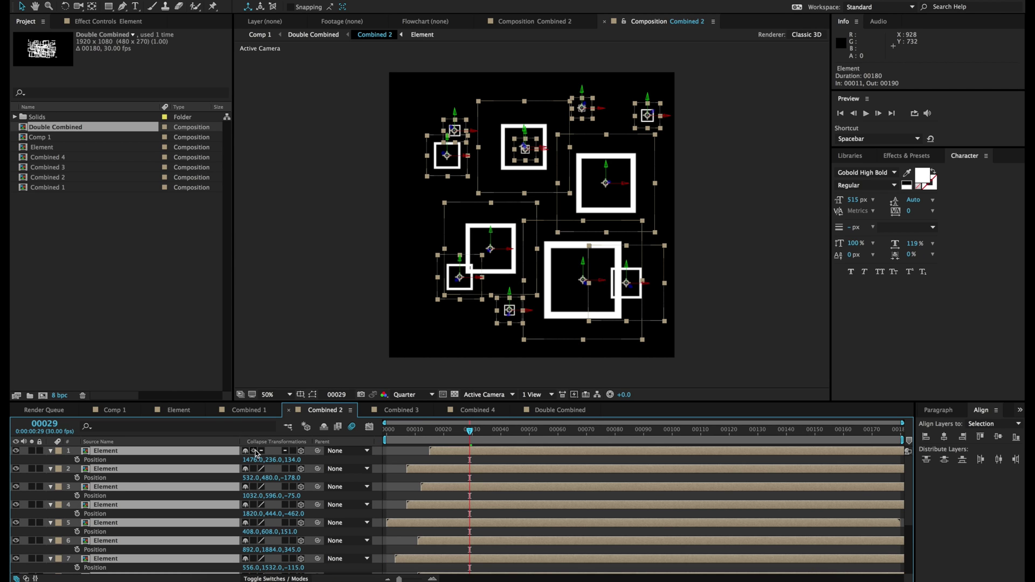
Turn on Collapse Transformations for all Element layers in the Combined 3 and Combined 4 compositions
click(400, 410)
key(ctrl+a)
click(254, 452)
click(473, 411)
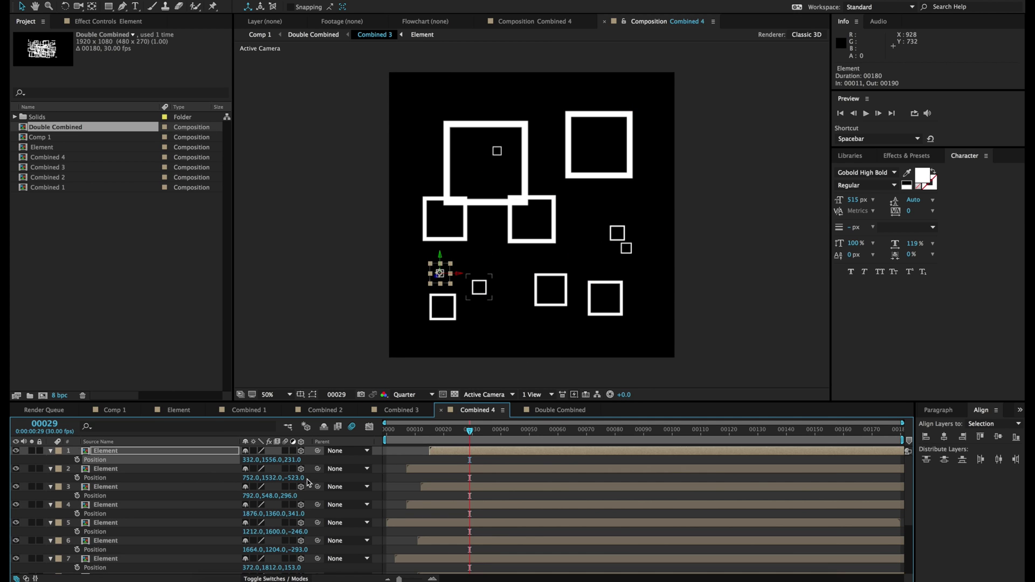
key(ctrl+a)
click(255, 451)
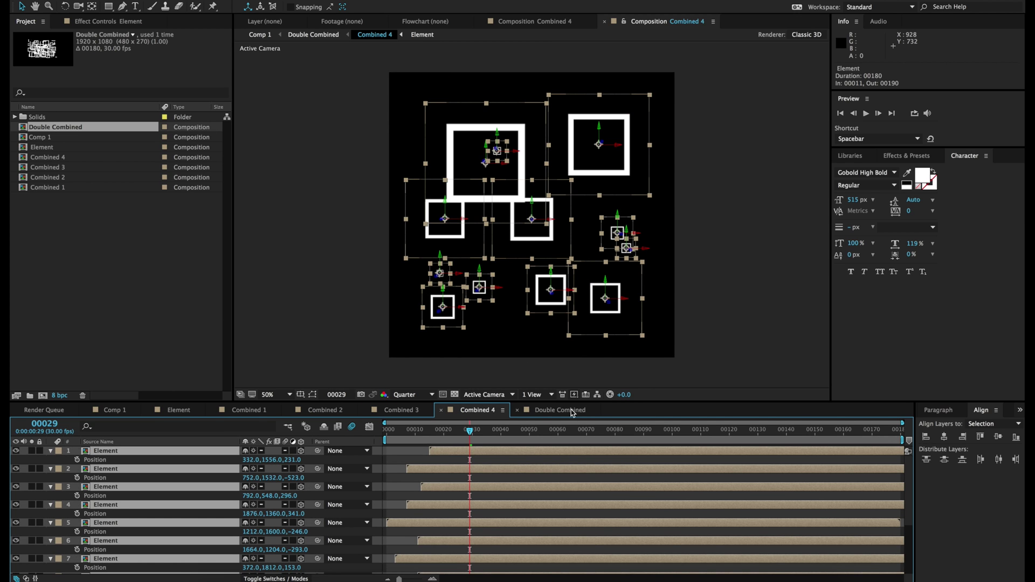
Set Casts Shadows to On in White Solid 2's material options in the Element composition and save the project
click(180, 410)
click(51, 451)
click(60, 567)
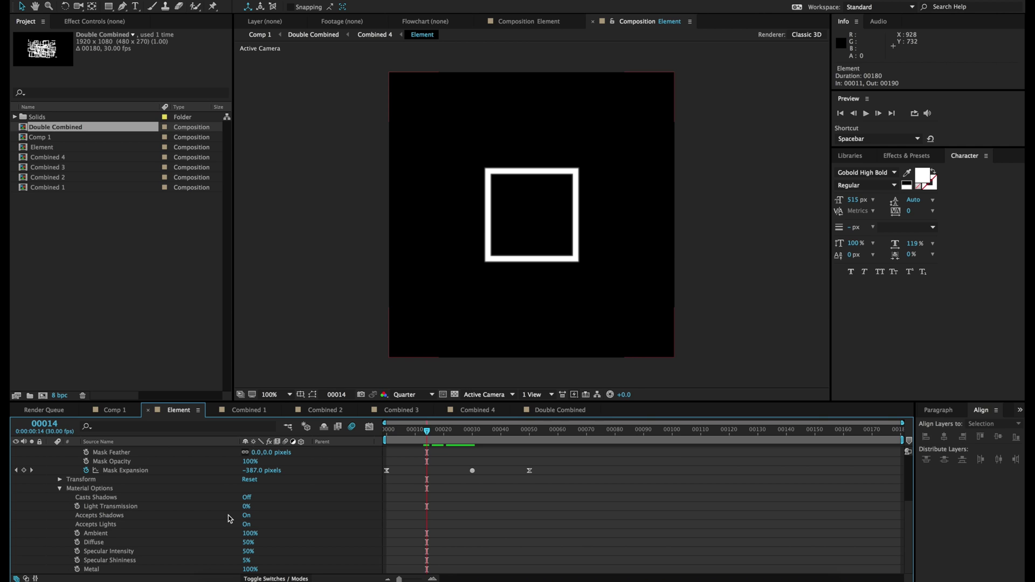
click(246, 498)
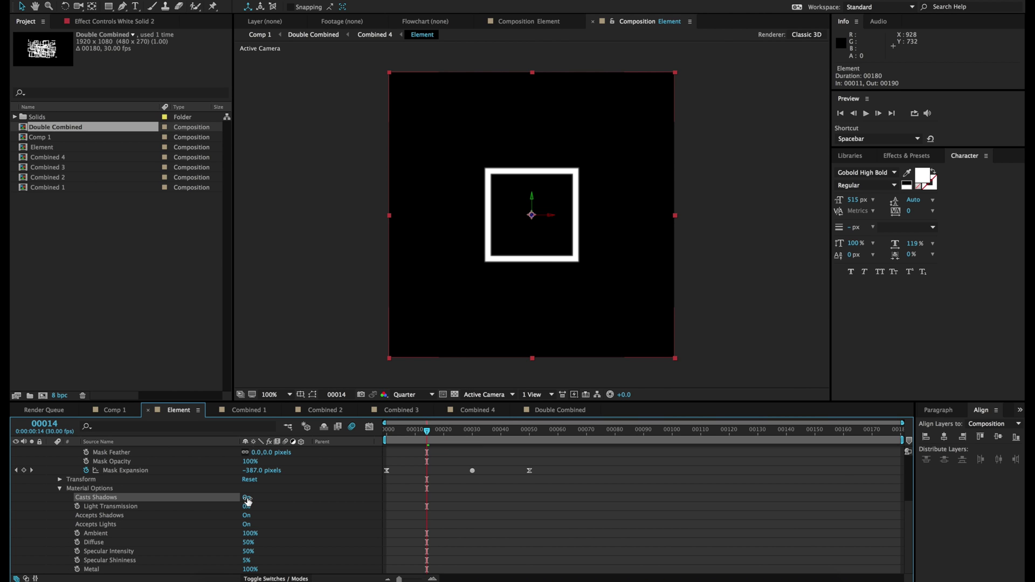
key(ctrl+s)
Return to Comp 1, clear the layer selection, and scrub to frame 38 and back to frame 28
click(118, 412)
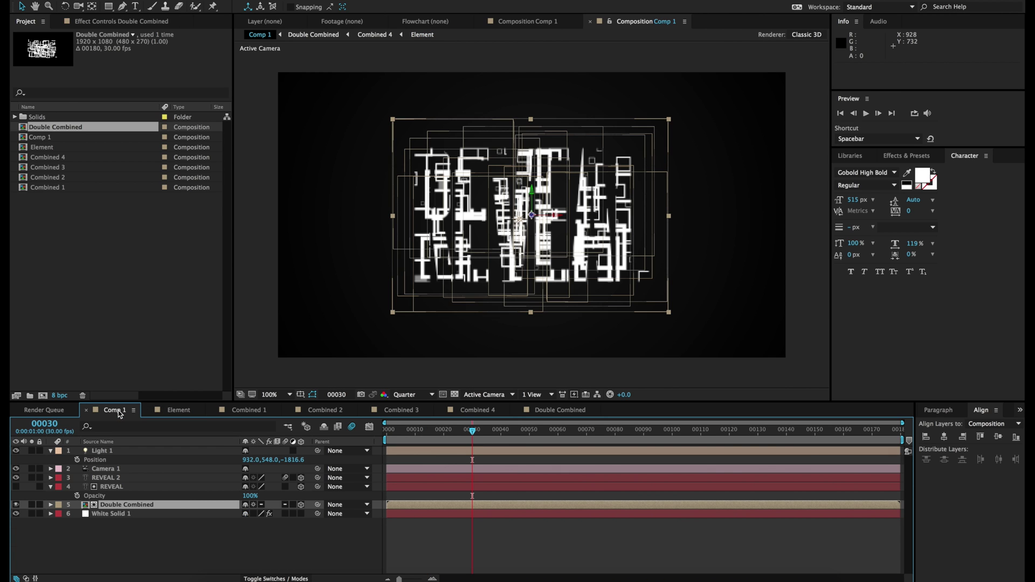
click(457, 533)
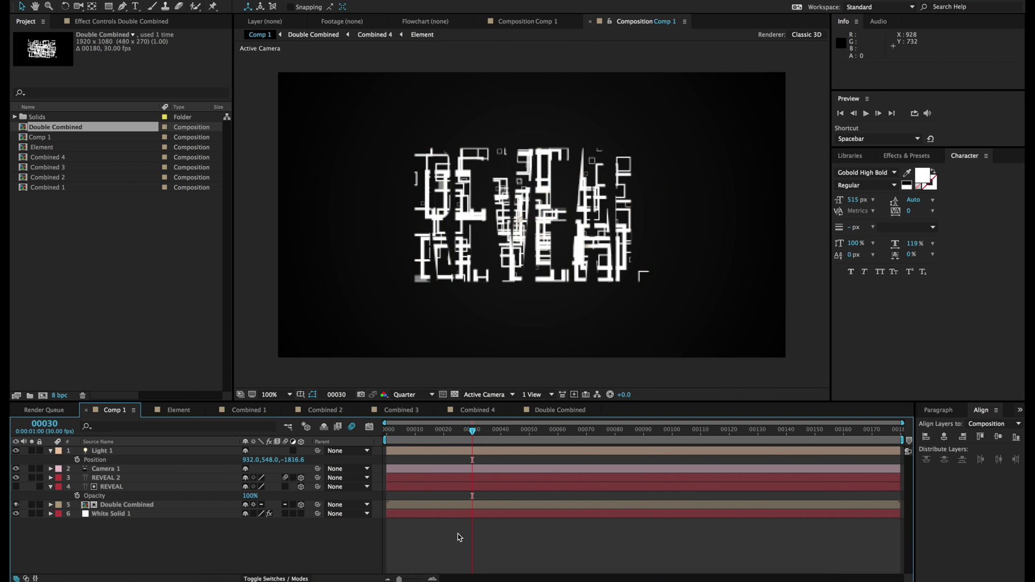
drag(467, 435, 496, 439)
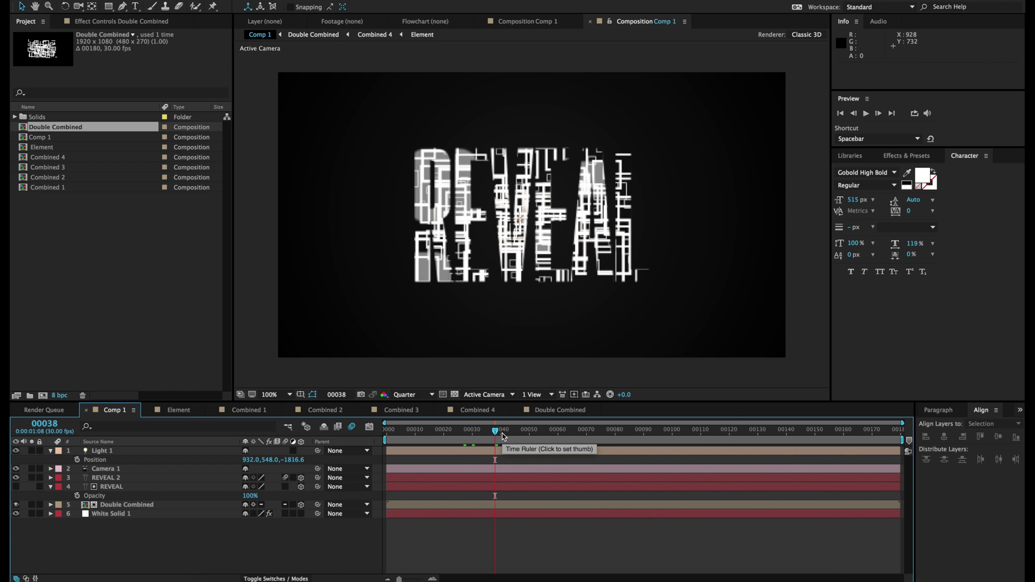
drag(503, 436, 468, 436)
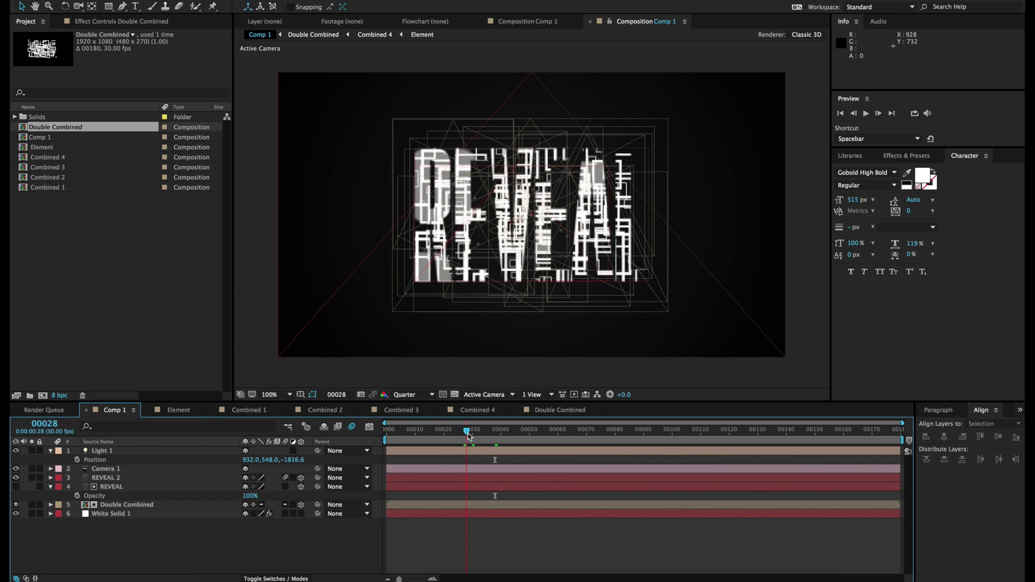
Set Comp 1's preview resolution to Full
scroll(480, 276, up, 4)
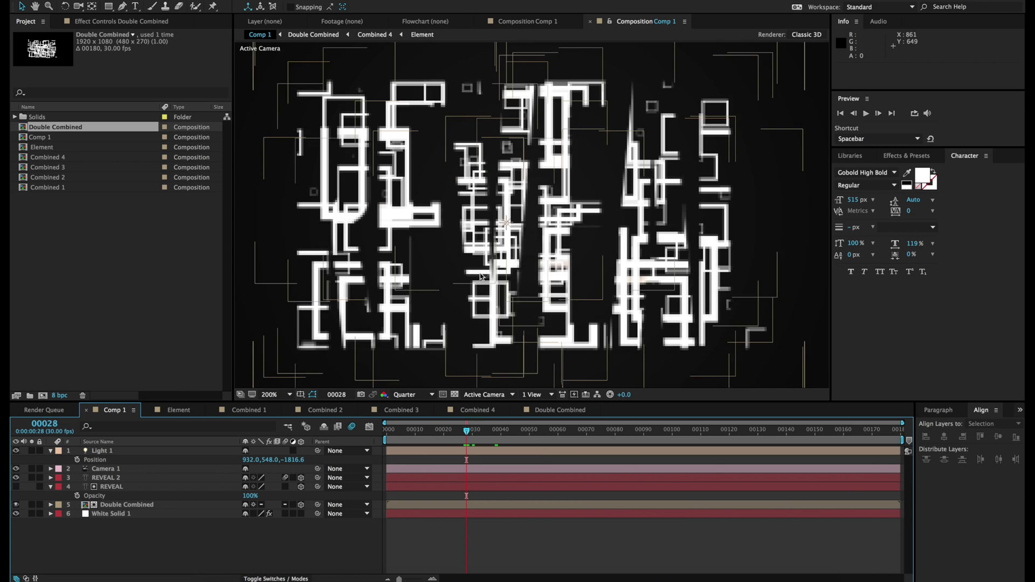
scroll(480, 276, down, 2)
click(412, 395)
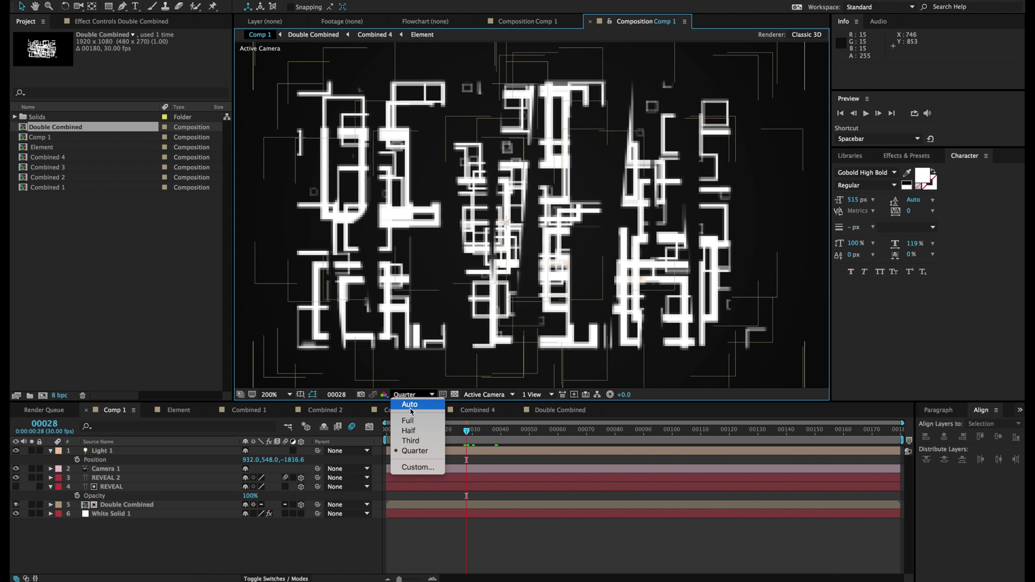
click(408, 421)
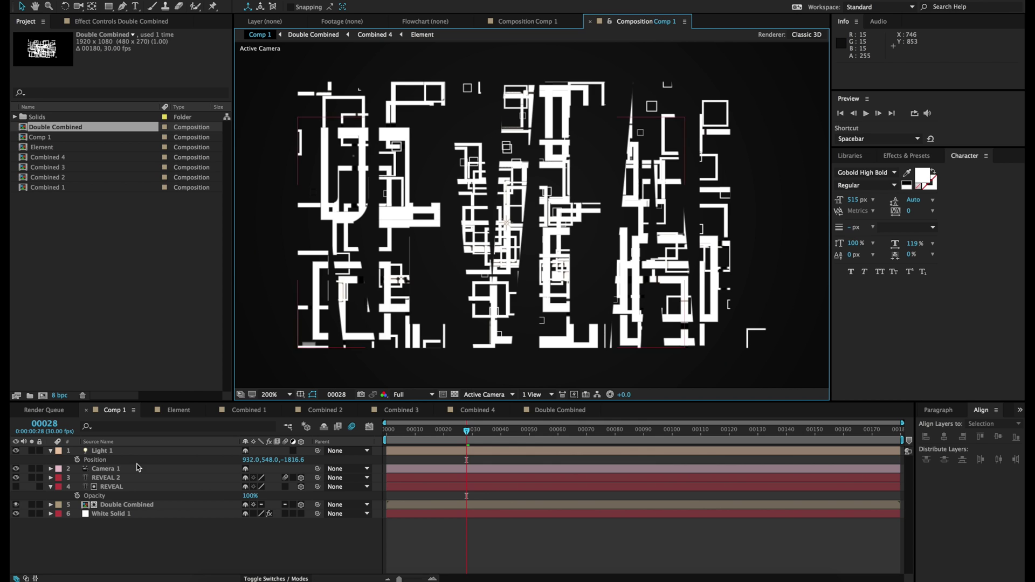
Turn off Depth of Field in Camera 1's camera options and collapse the camera layer
click(116, 469)
click(51, 469)
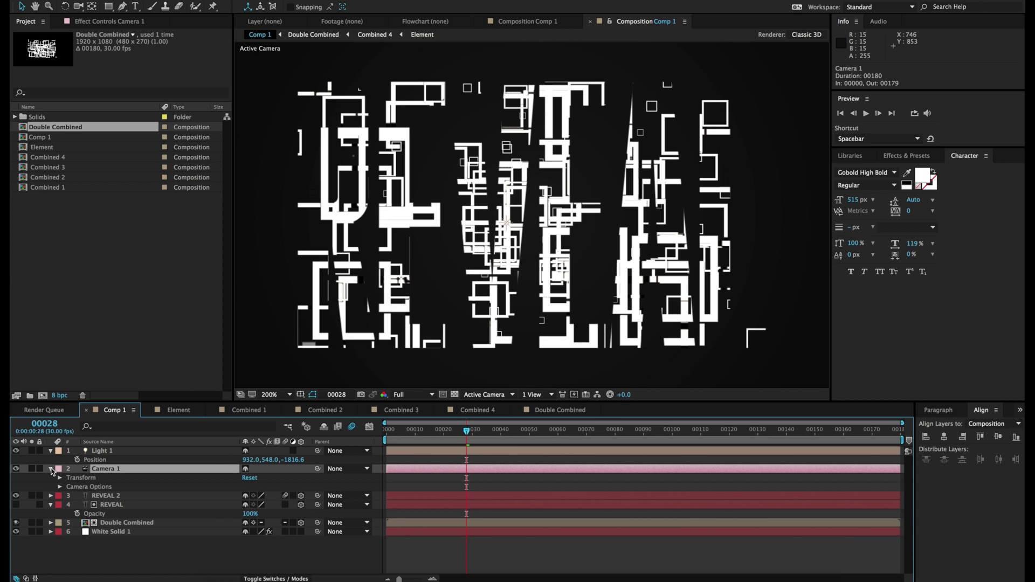
click(59, 486)
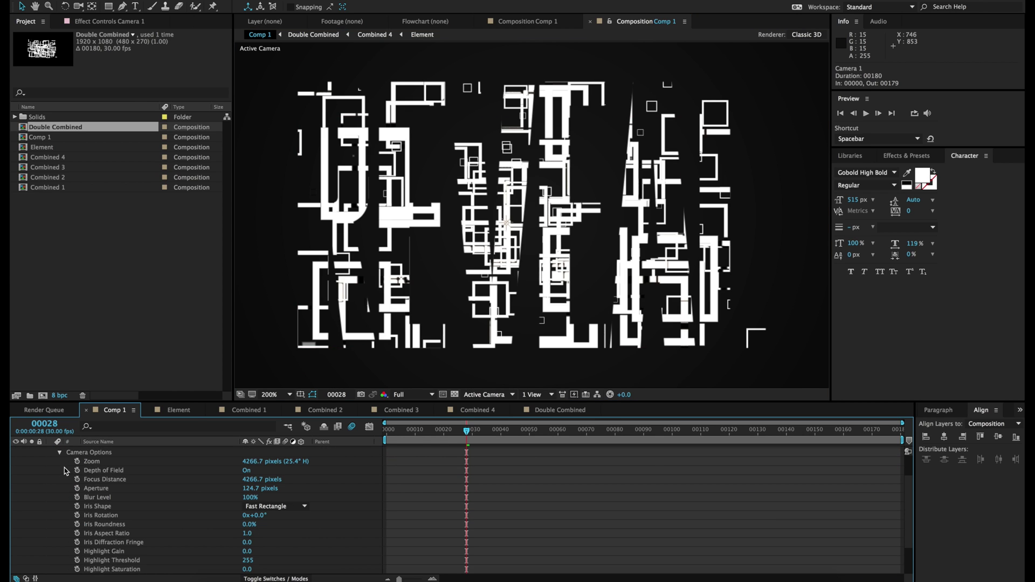
scroll(64, 467, up, 1)
click(237, 488)
scroll(103, 518, up, 1)
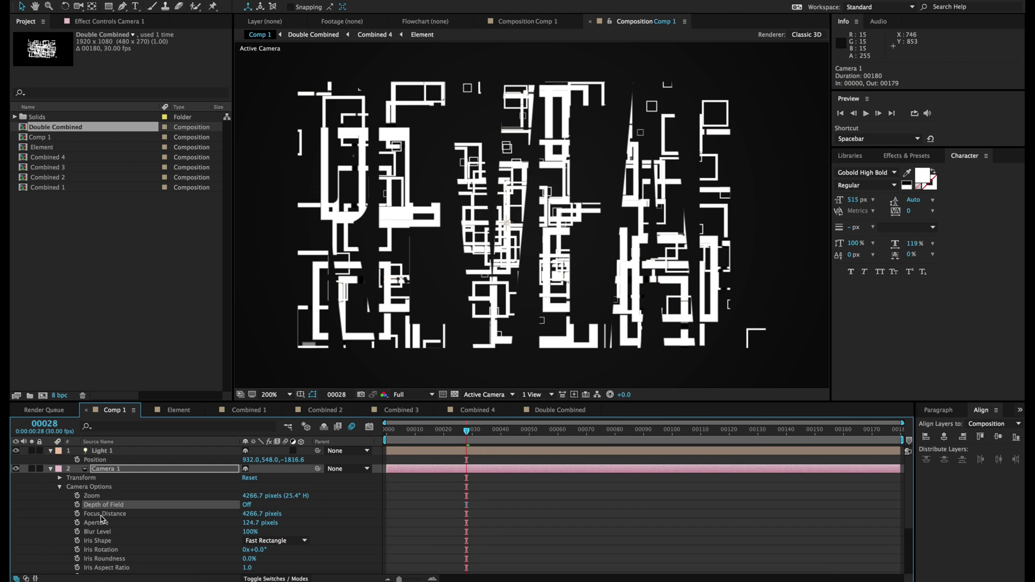
click(50, 469)
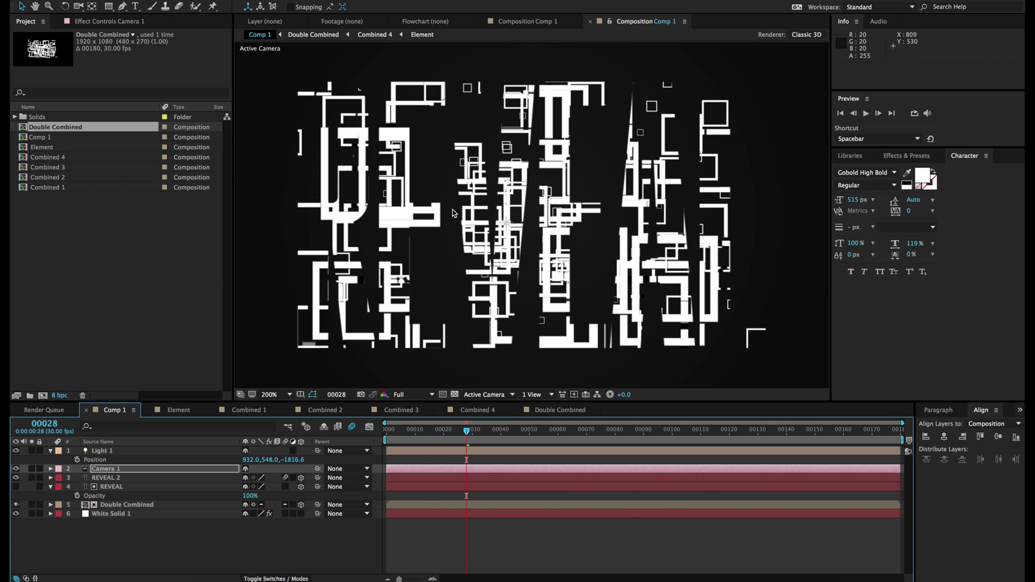
Add a null object above Camera 1 in Comp 1 and rename it Camera Control
key(comma)
key(comma)
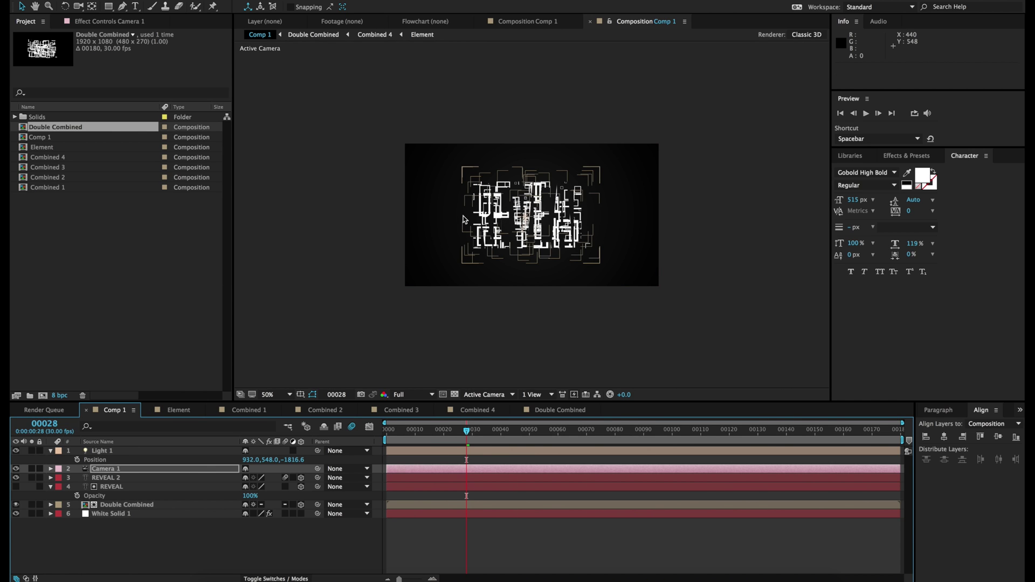
key(period)
click(226, 0)
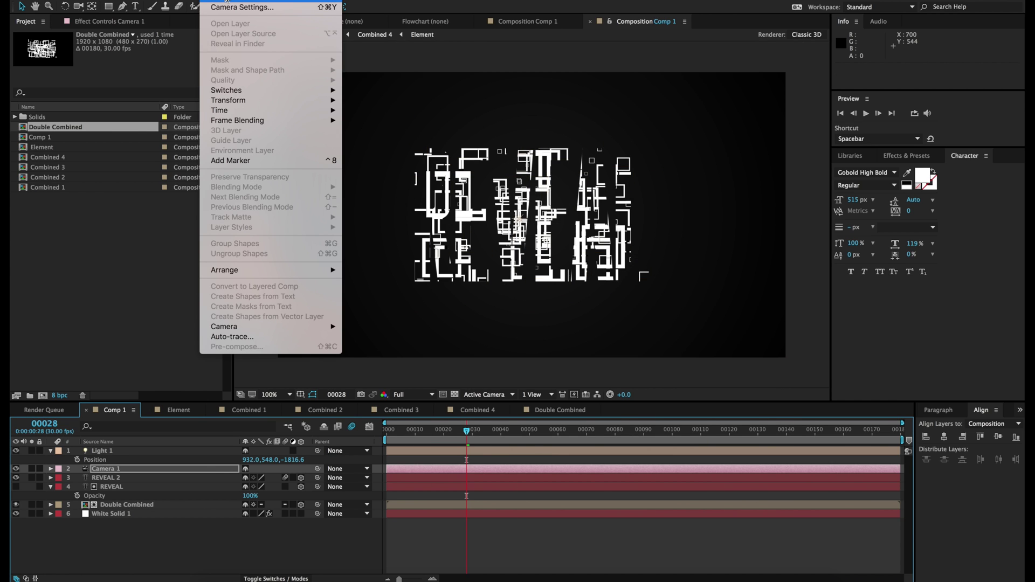
mouse_move(226, 0)
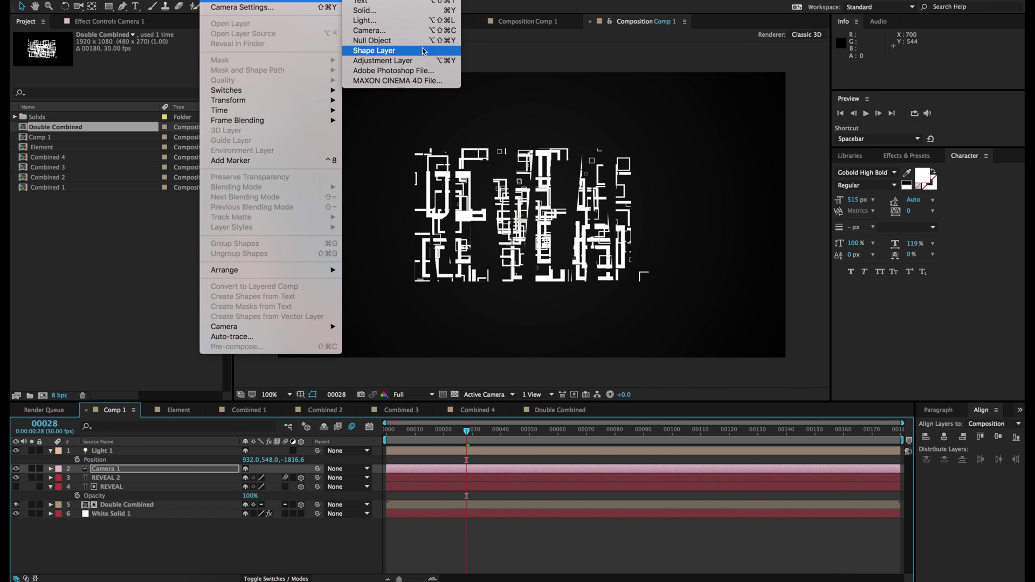
click(406, 43)
key(Return)
text(Camera Control)
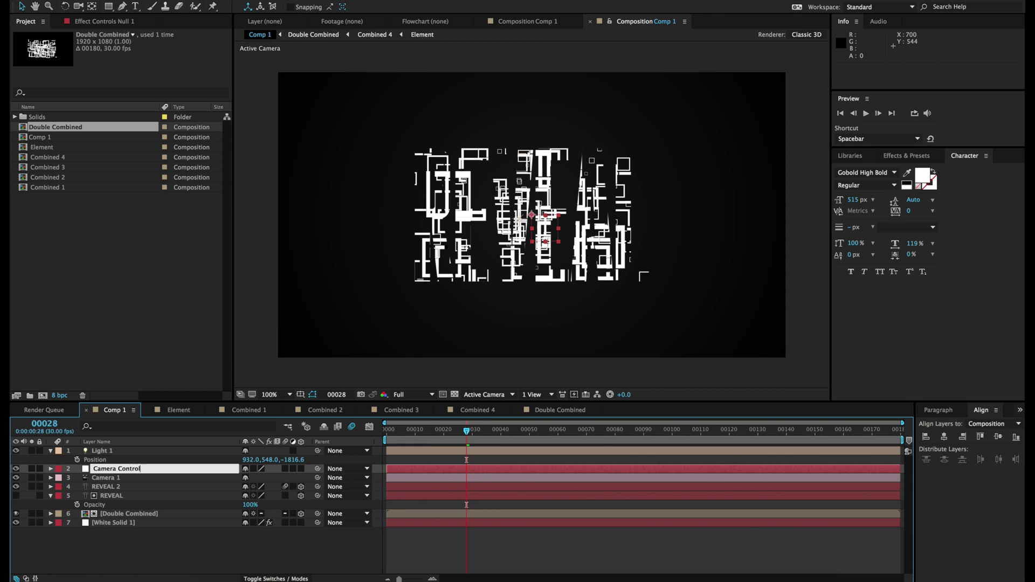
key(Return)
Parent Camera 1 to the Camera Control null and make the null a 3D layer
drag(317, 478, 113, 472)
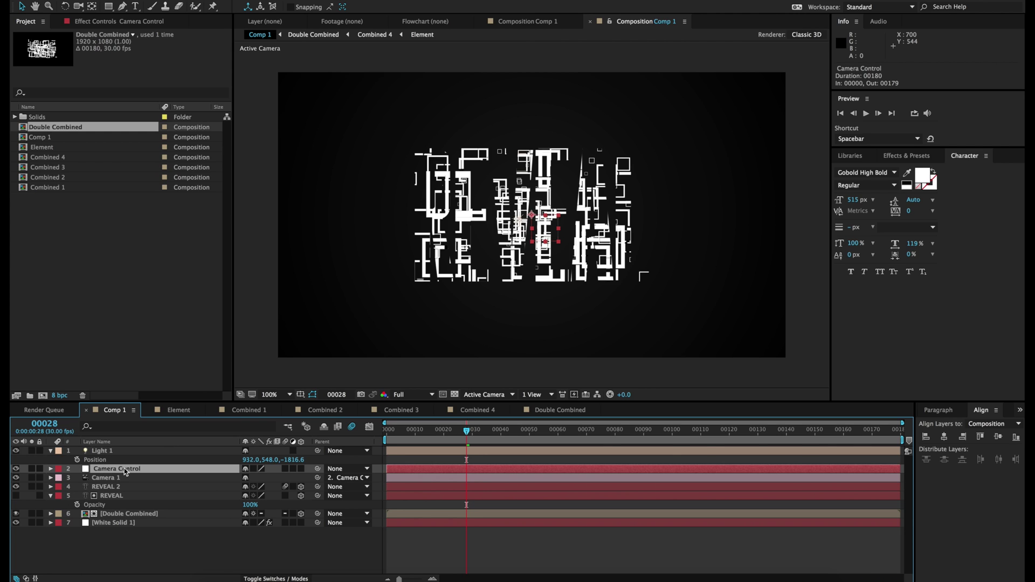
key(p)
click(301, 468)
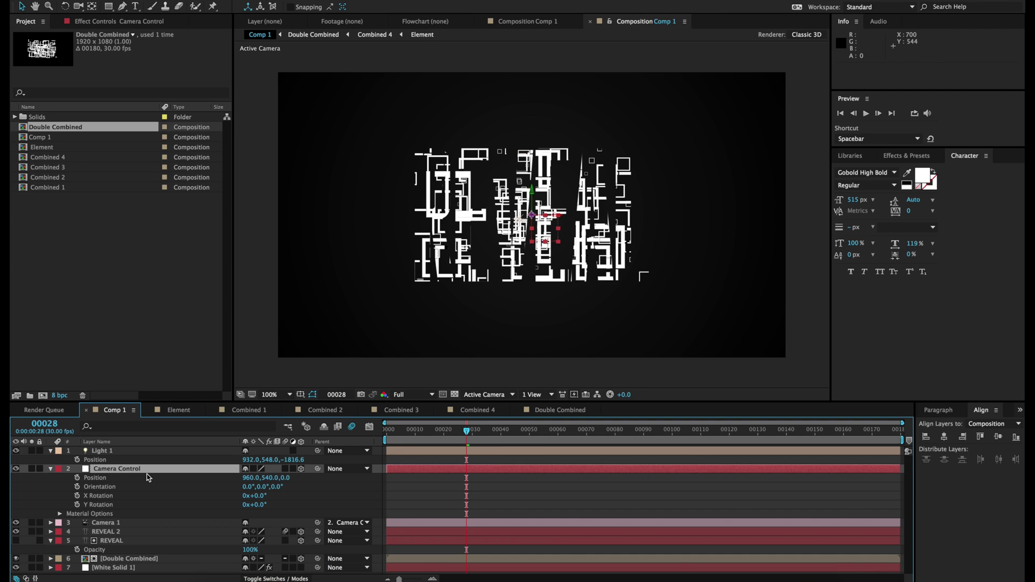
Set Comp 1's preview resolution to Quarter and scrub through the title reveal, ending on frame 140
click(532, 430)
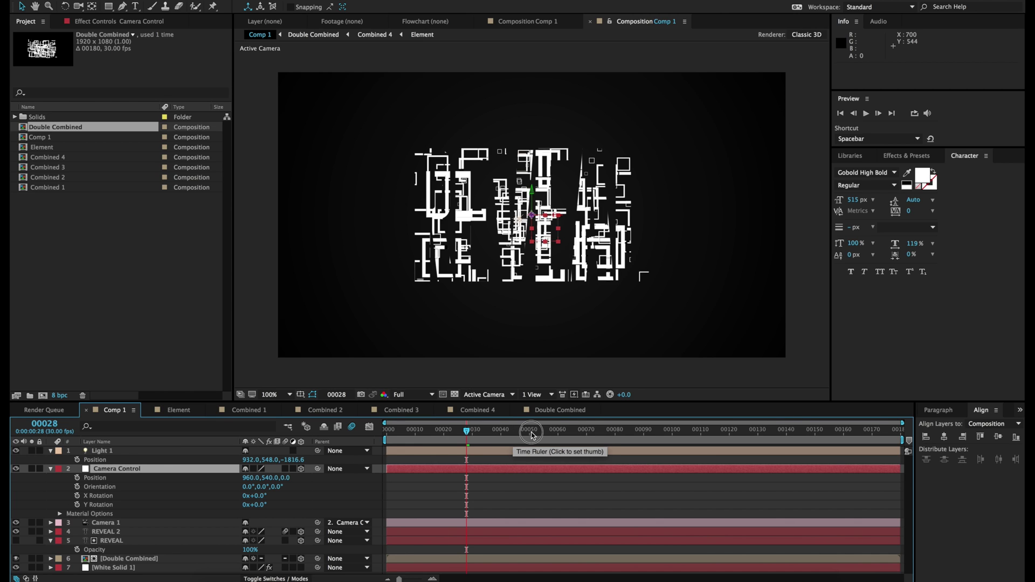
click(615, 430)
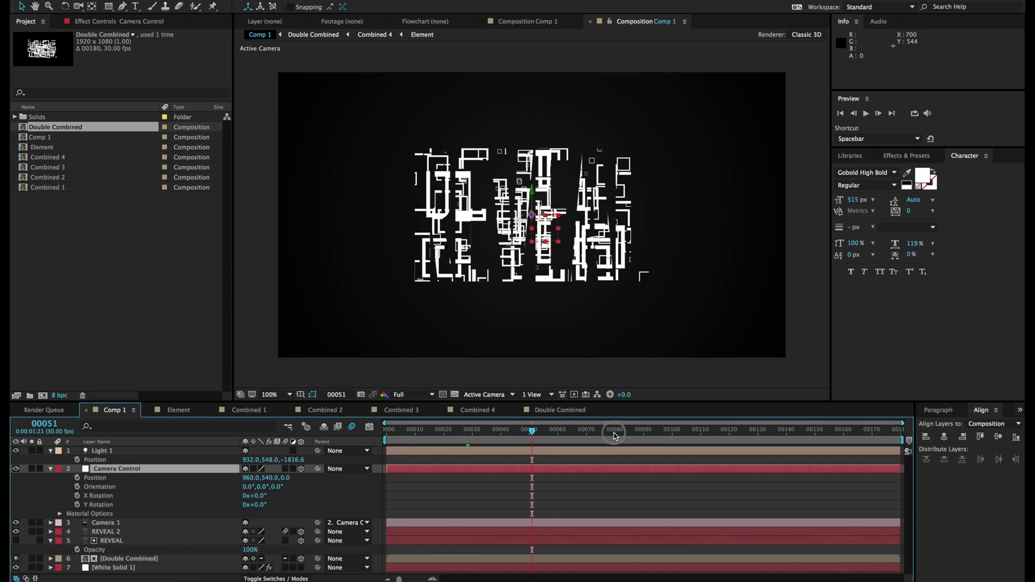
click(432, 397)
click(415, 450)
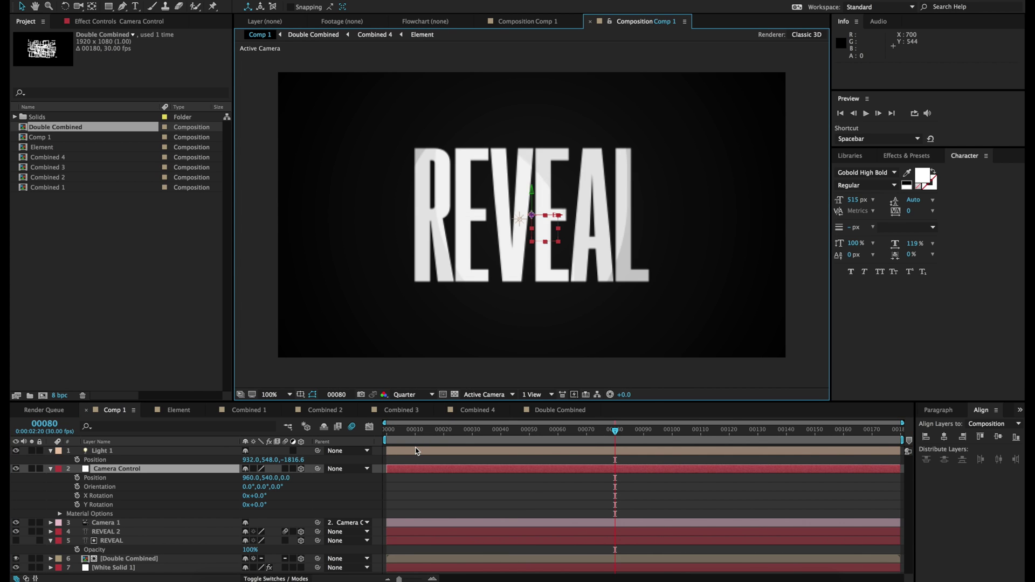
click(587, 431)
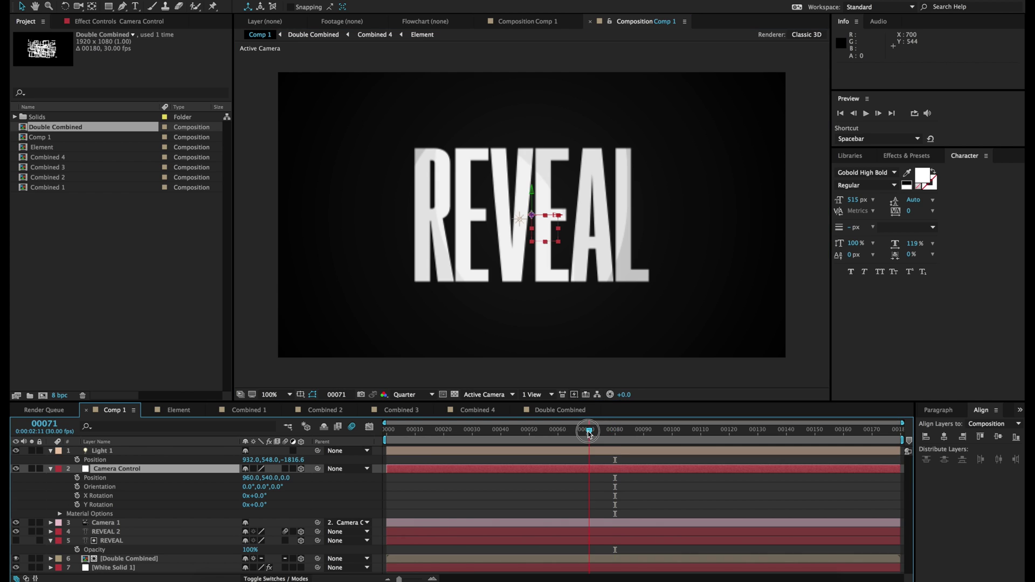
click(616, 431)
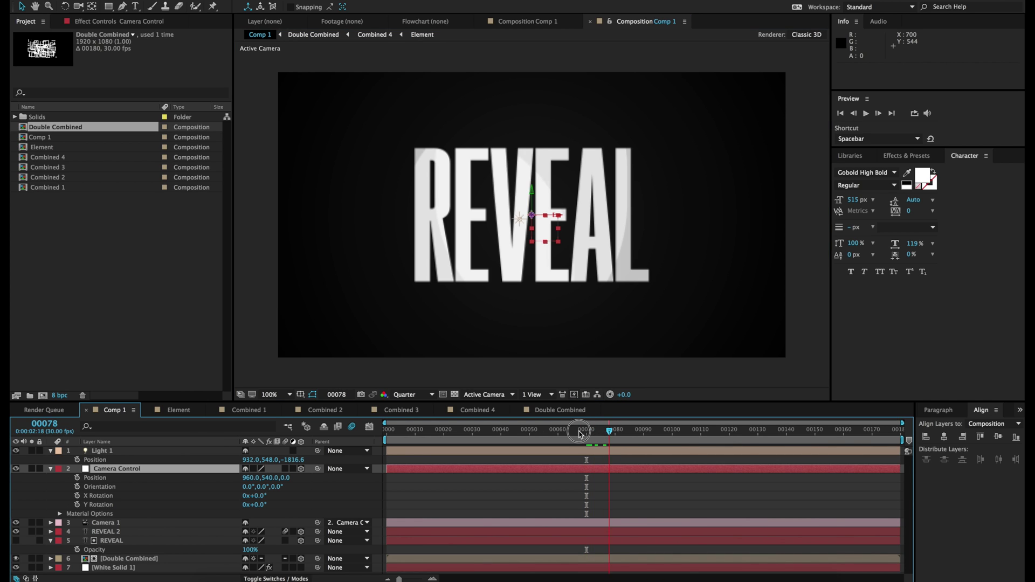
click(531, 434)
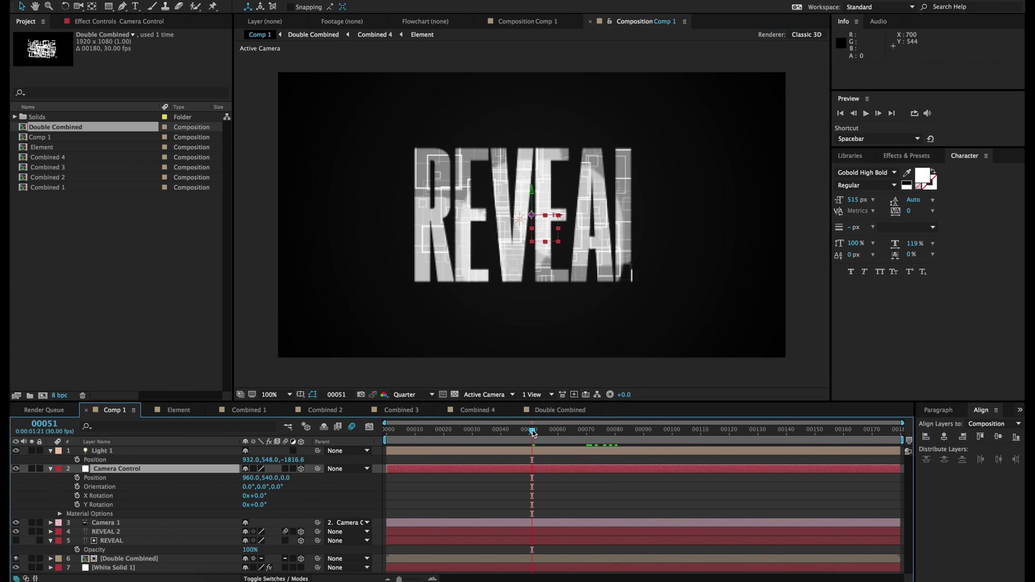
drag(552, 430, 615, 433)
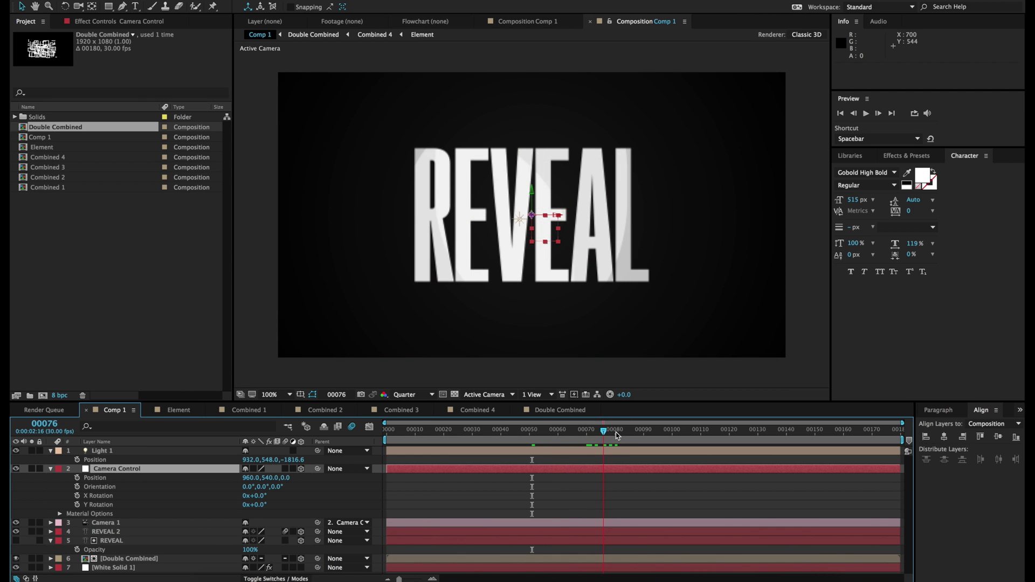
click(645, 435)
click(769, 431)
drag(787, 435, 786, 434)
Set Camera Control's Z position to 214 and enable a Position keyframe at frame 140
key(s)
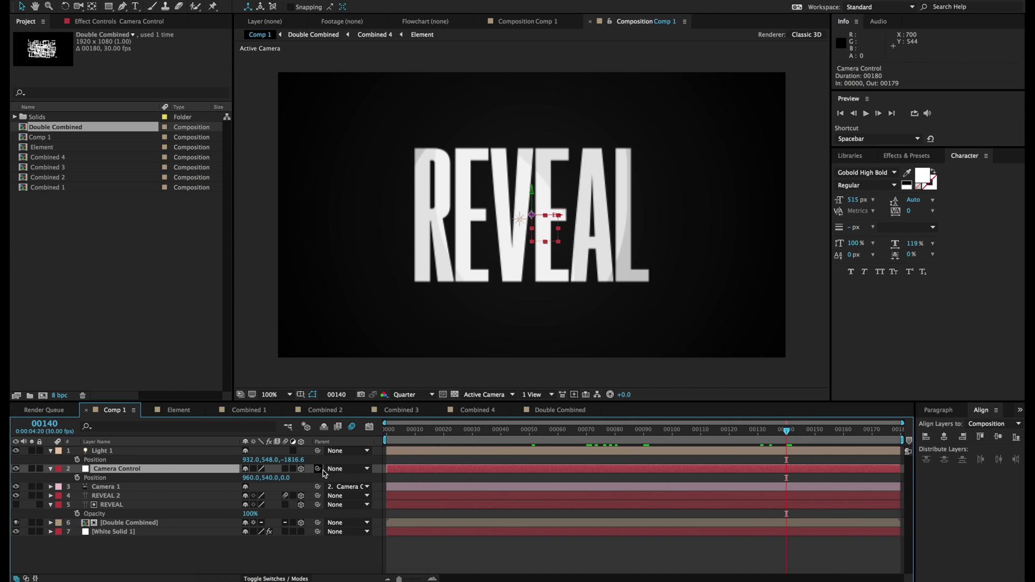
key(p)
click(265, 479)
drag(265, 480, 448, 474)
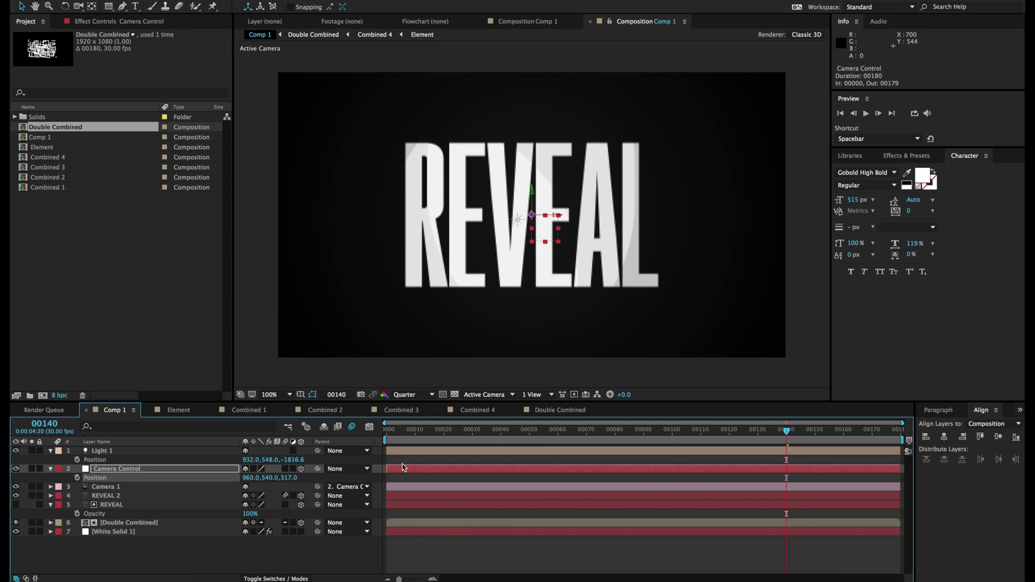
drag(298, 477, 240, 479)
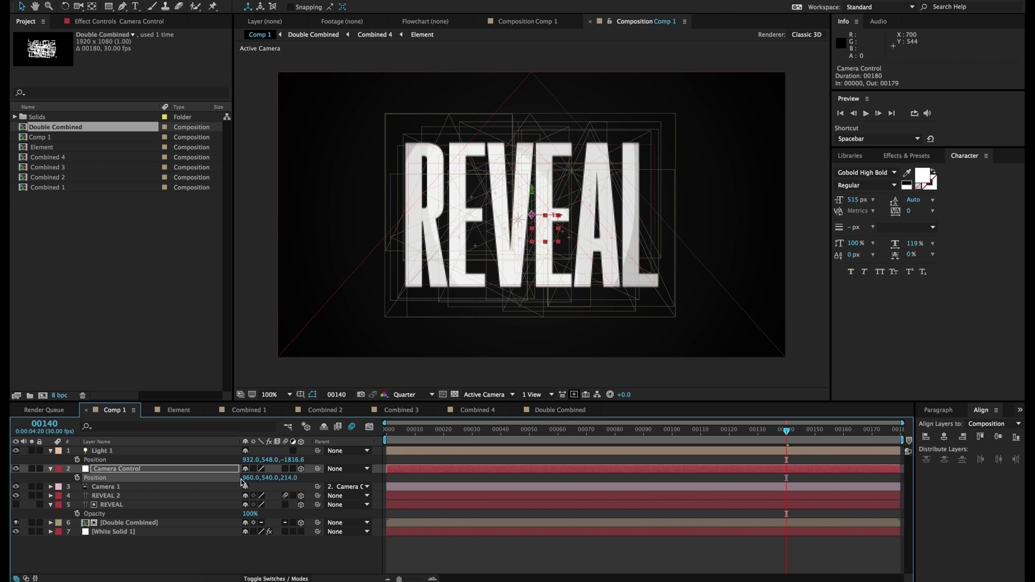
click(77, 478)
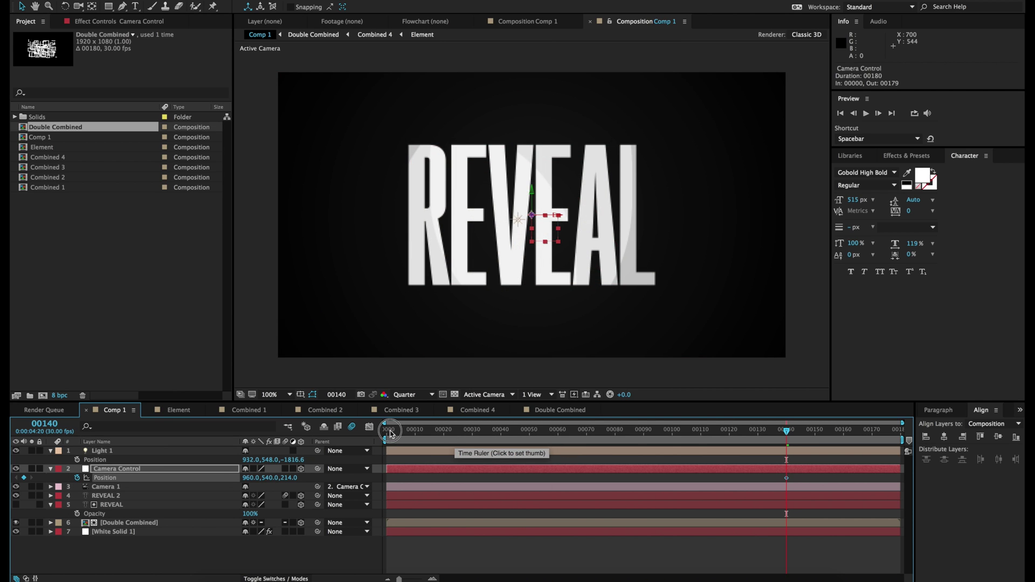
Add a Camera Control Position keyframe at frame 0 with a negative Z value for a camera push-in
click(386, 429)
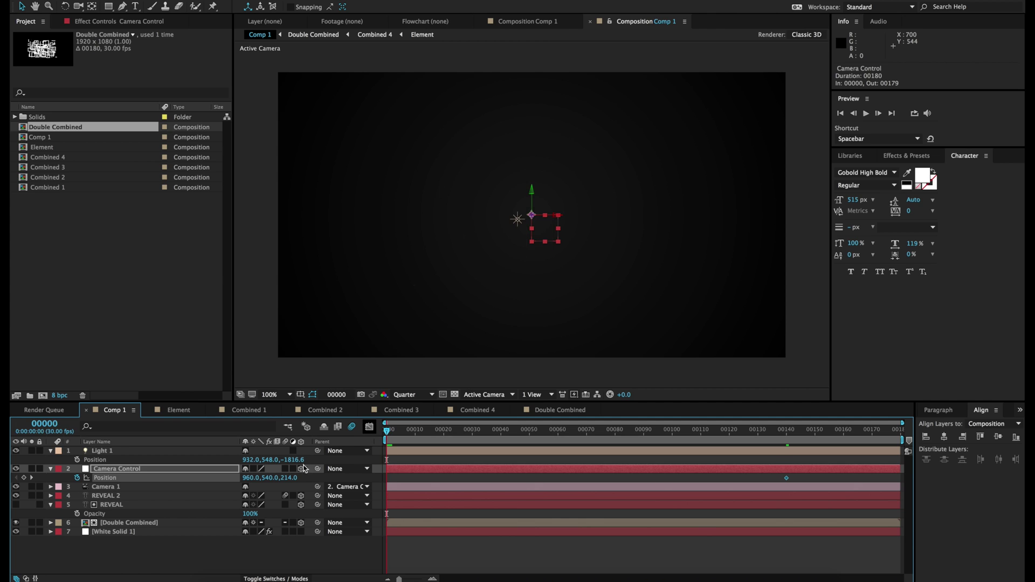
drag(291, 482, 66, 558)
click(294, 479)
key(Return)
Scrub Comp 1 between frames 15 and 125 to examine the camera push-in, and clear the layer selection at frame 51
click(428, 432)
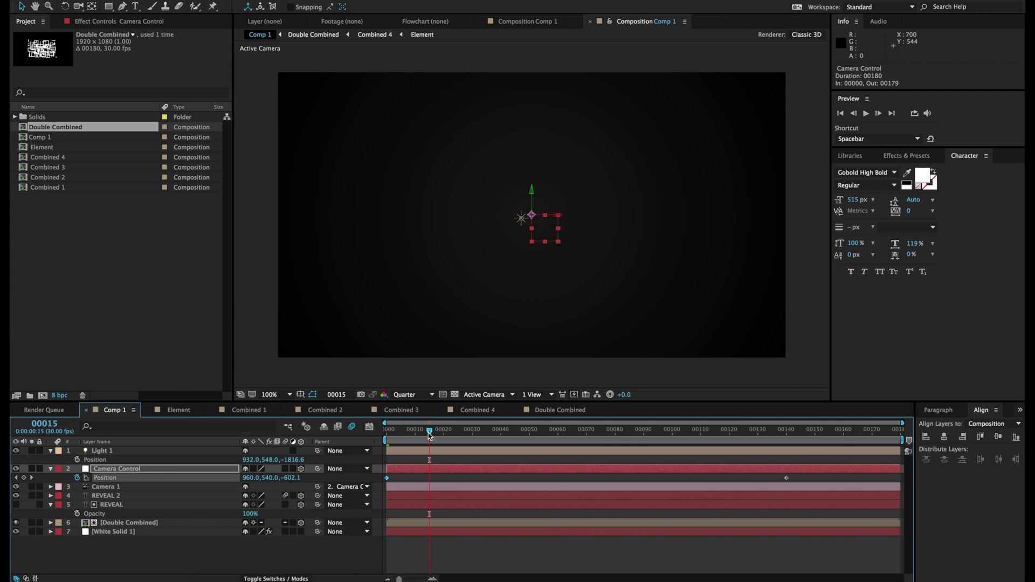
click(450, 432)
click(501, 432)
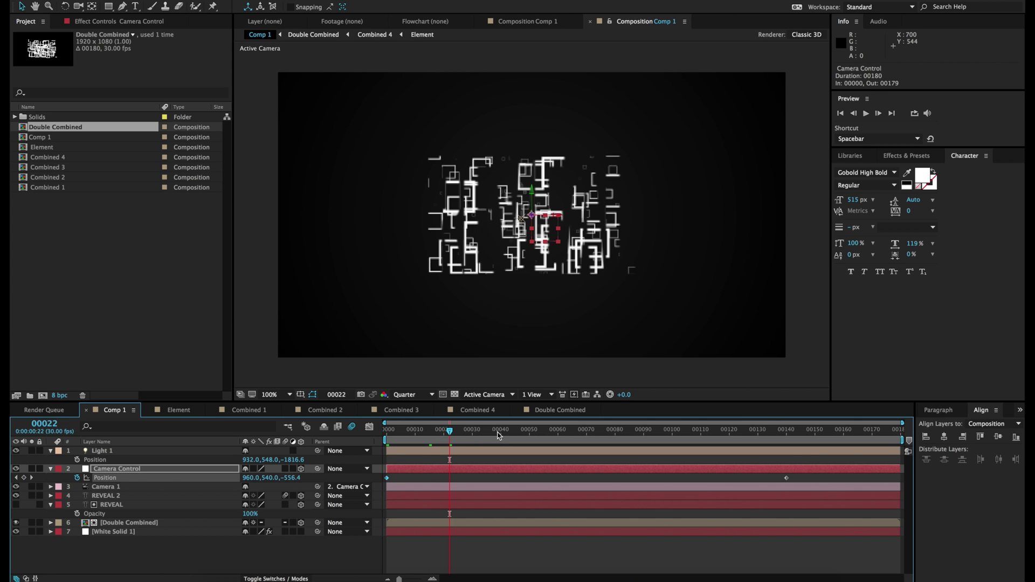
click(601, 434)
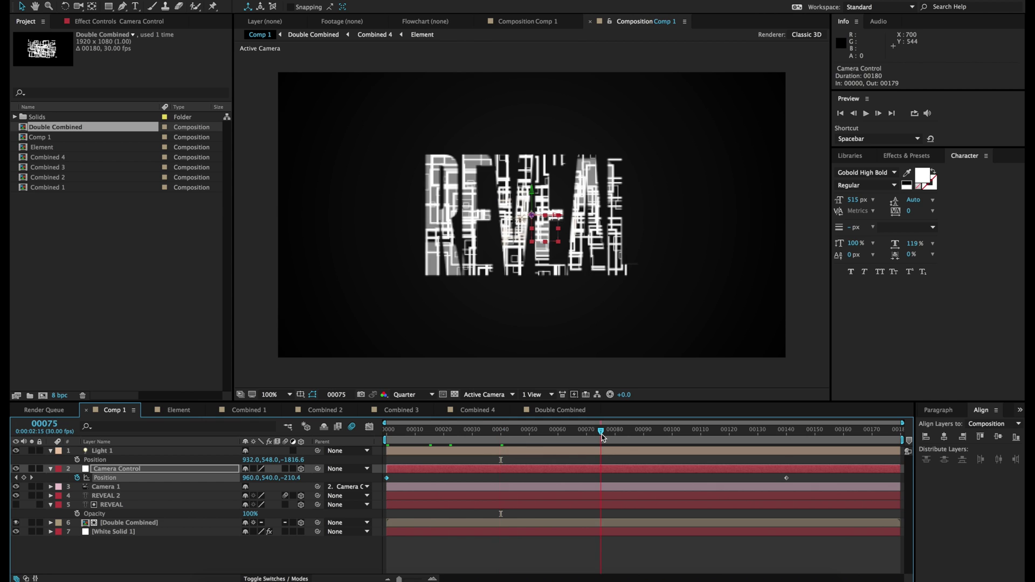
drag(603, 436, 746, 444)
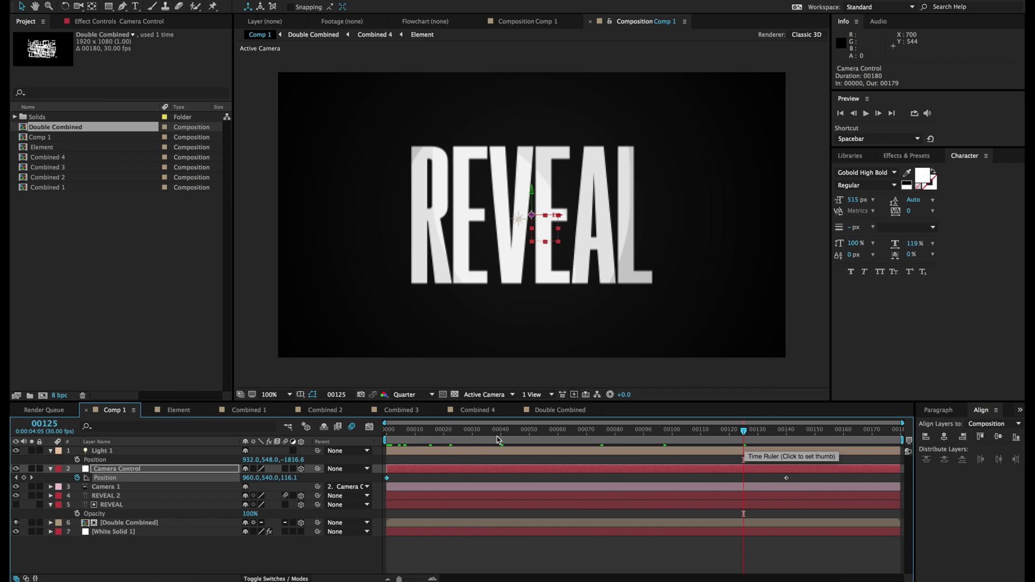
click(557, 437)
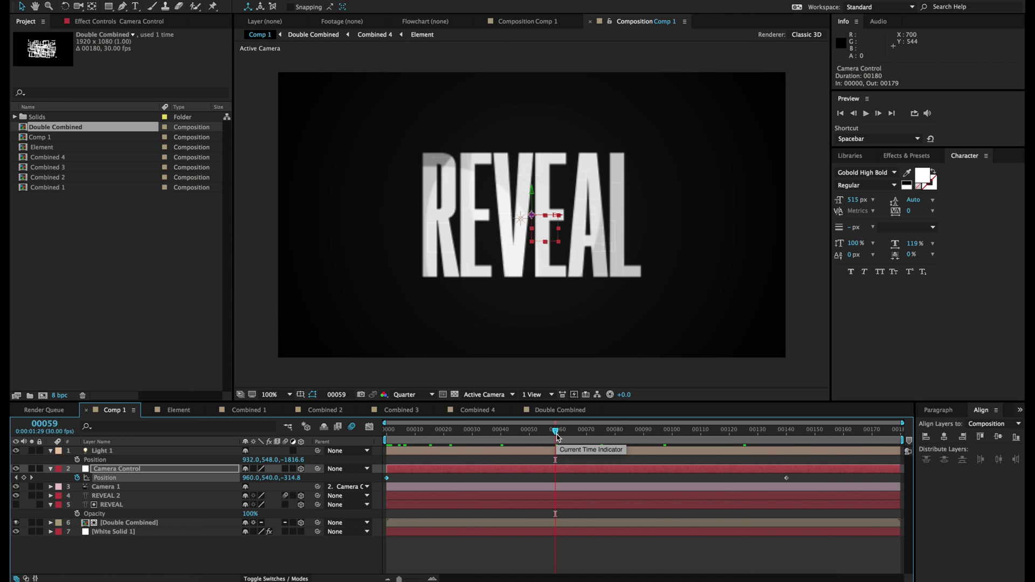
click(531, 438)
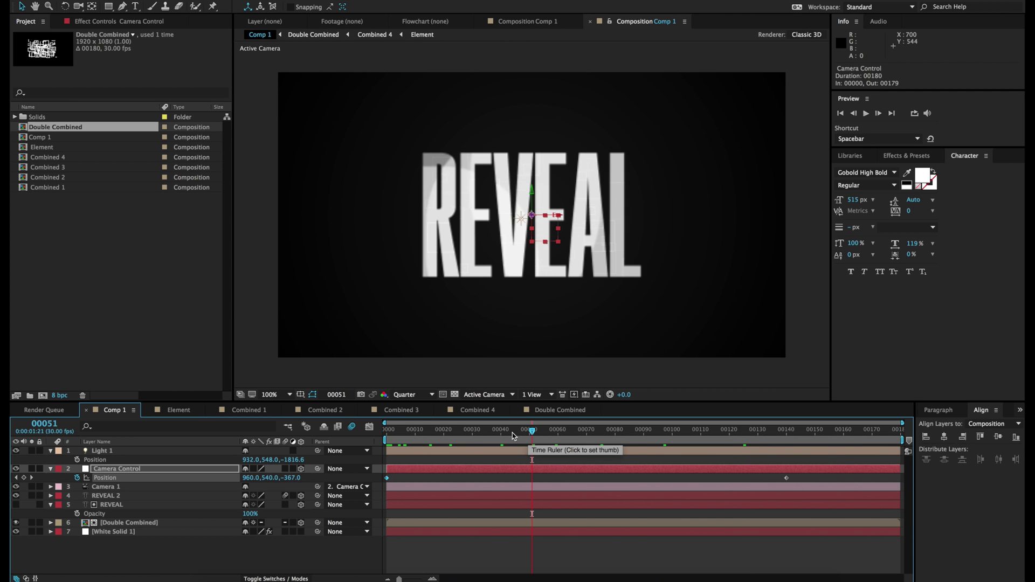
click(494, 480)
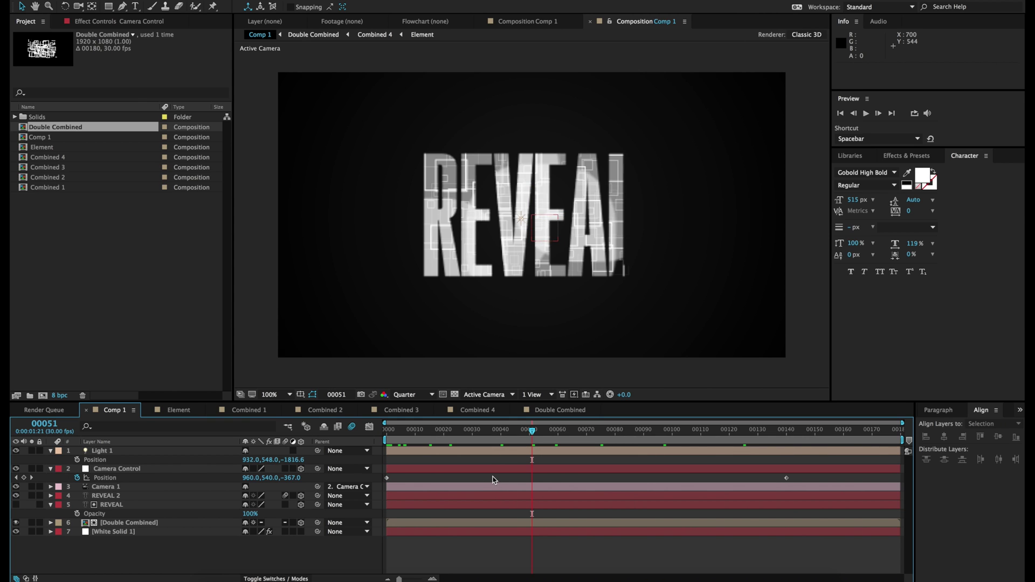
Reveal Camera Control's rotation properties and keyframe its Z Rotation at 0° on frame 130
click(122, 468)
key(r)
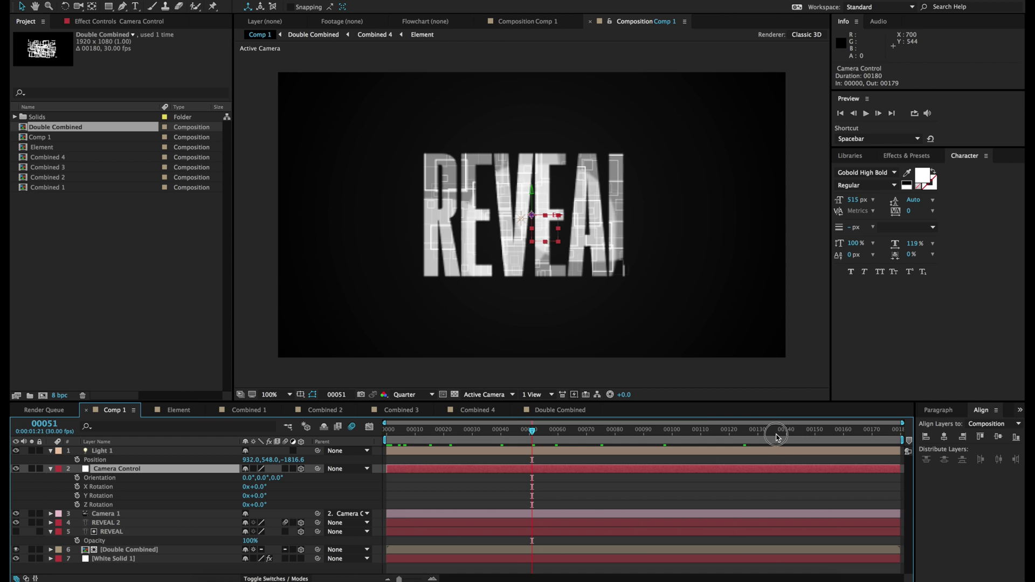
click(758, 430)
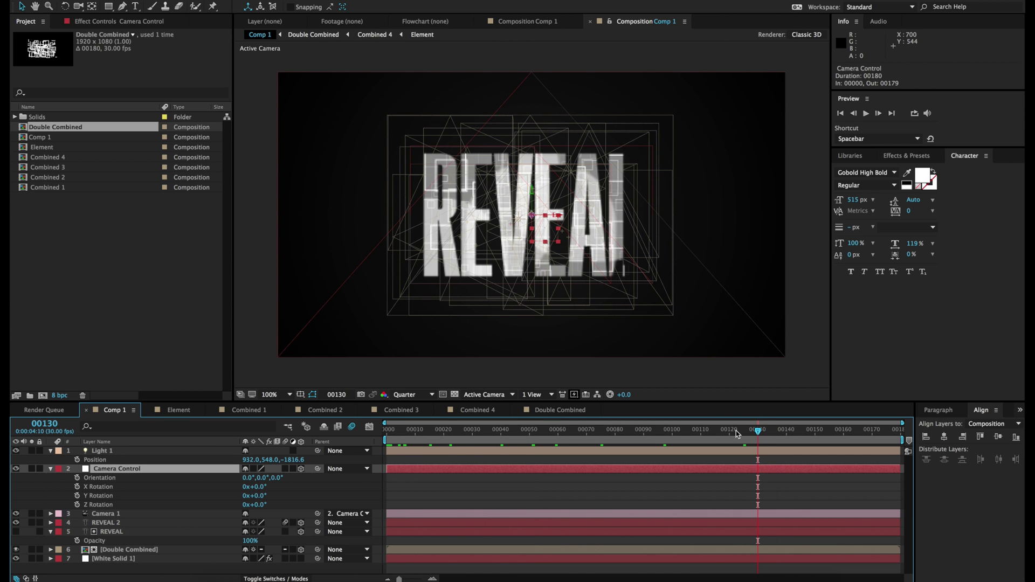
drag(263, 505, 261, 506)
click(261, 505)
text(0x-10)
key(Return)
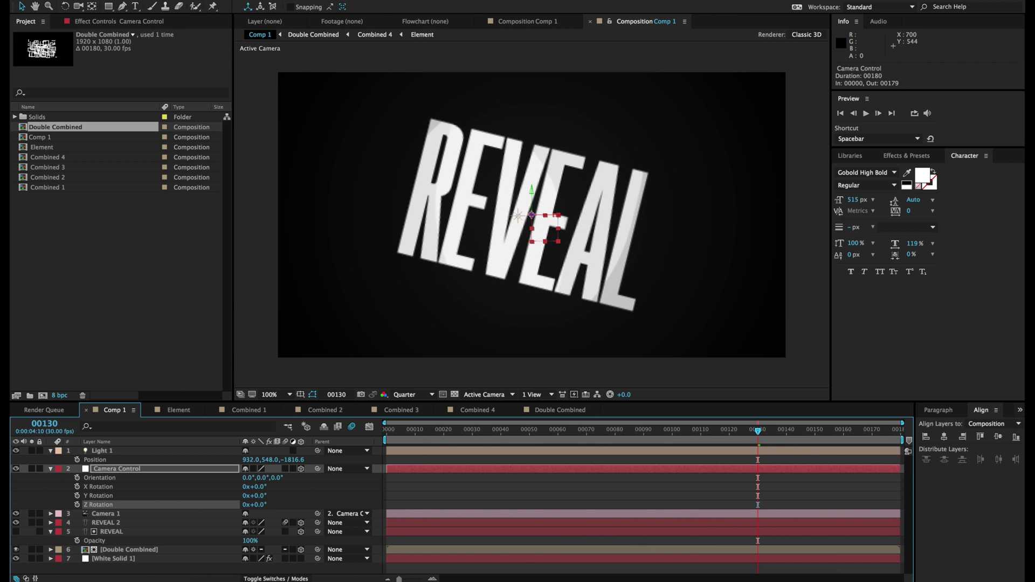
click(77, 504)
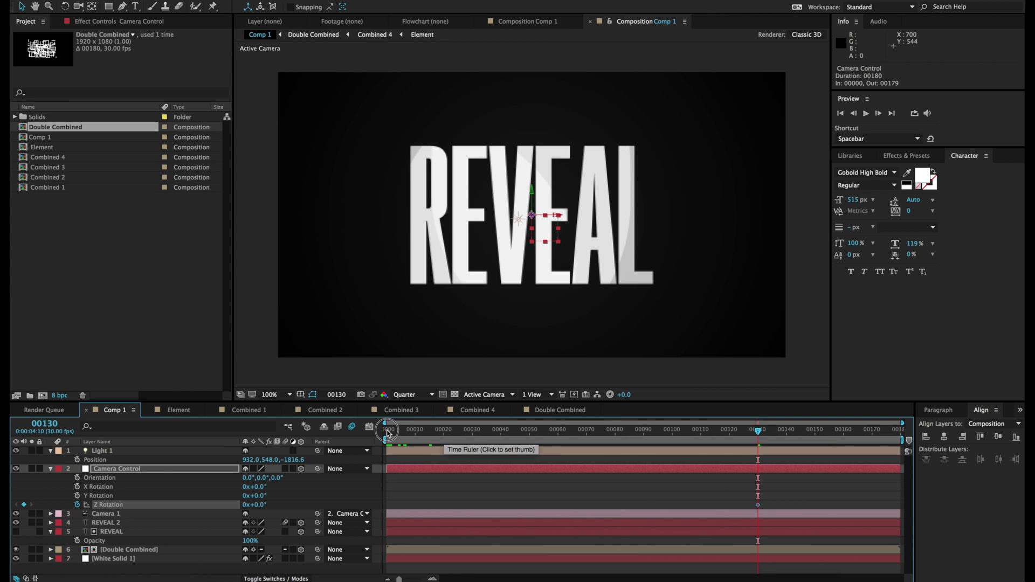
Keyframe a slight negative Z Rotation on Camera Control at frame 0 and scrub to frame 107 to check the tilt
click(386, 429)
click(263, 505)
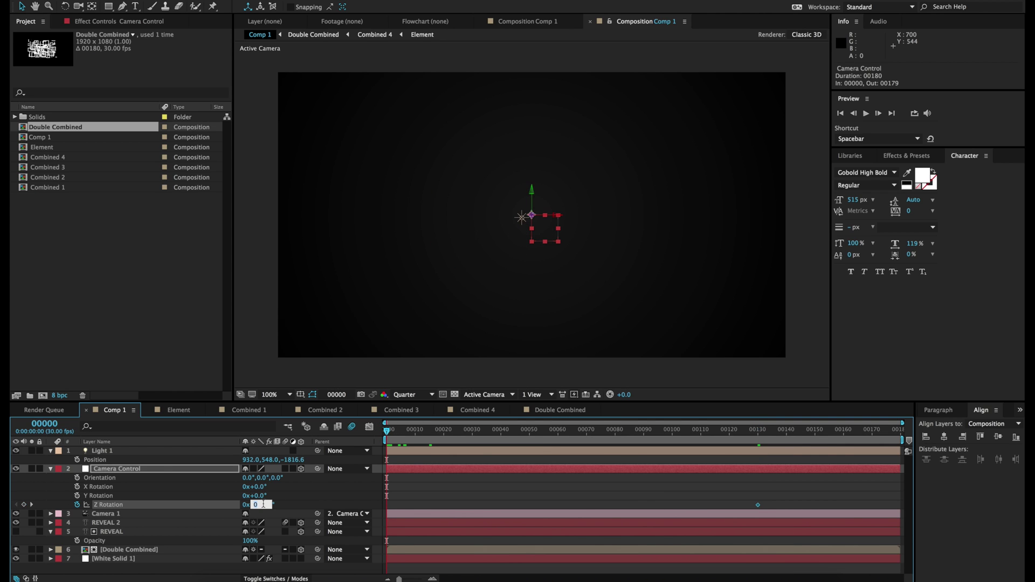
key(Return)
click(457, 439)
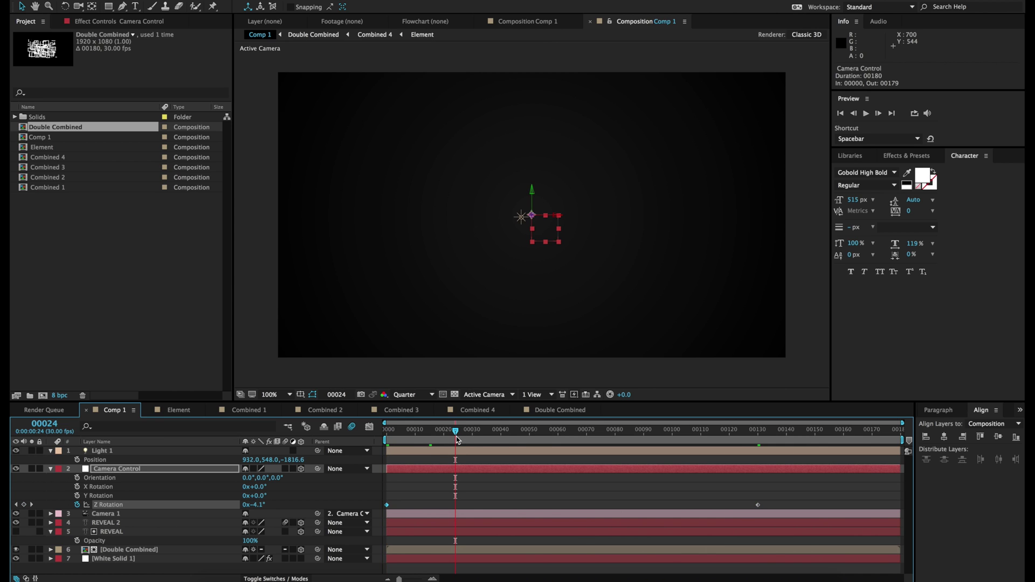
click(484, 438)
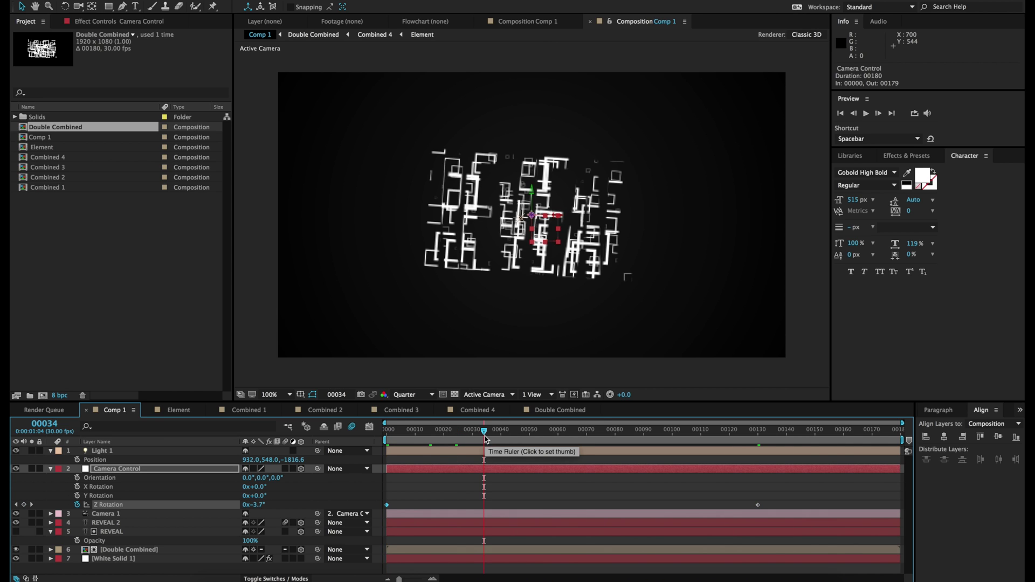
click(524, 440)
click(570, 435)
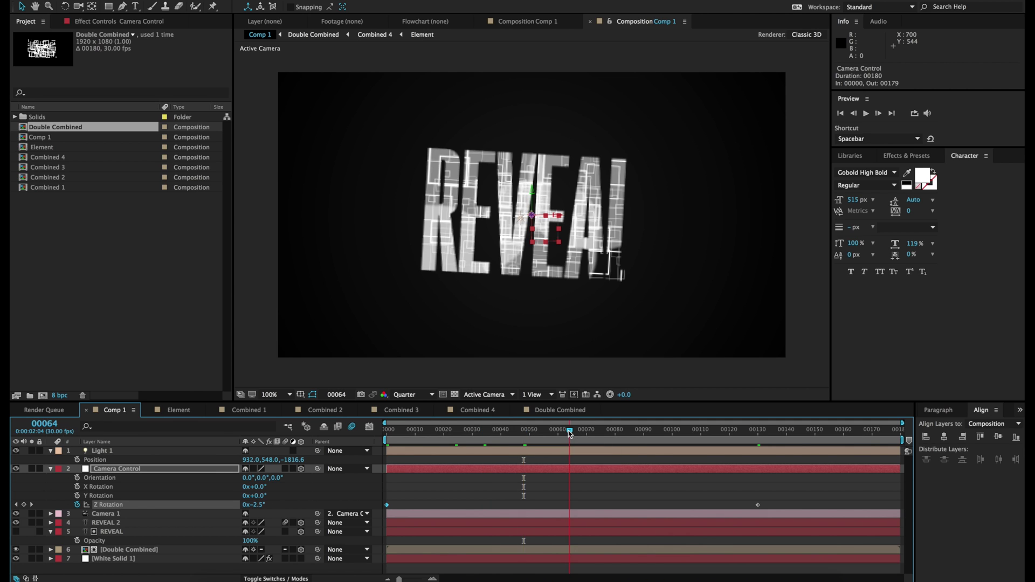
click(630, 433)
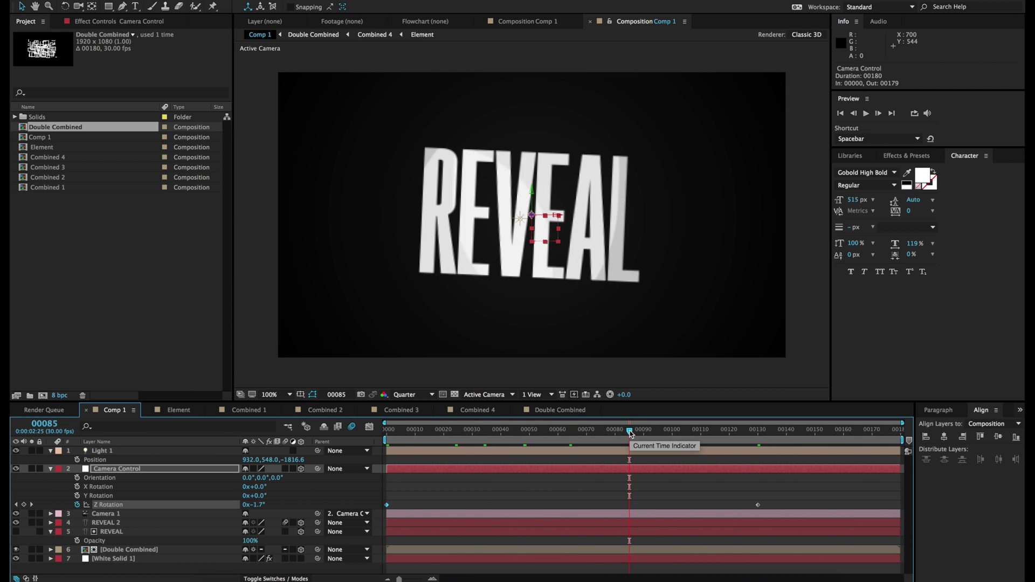
click(692, 435)
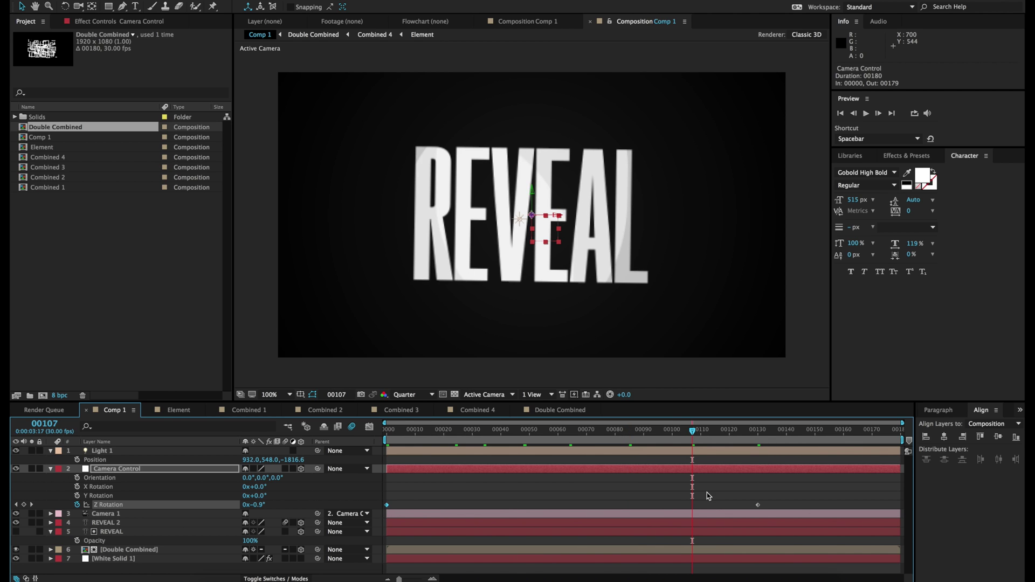
Apply Easy Ease to both of Camera Control's Z Rotation keyframes, at frames 0 and 130
drag(405, 493, 765, 506)
right_click(758, 504)
mouse_move(808, 573)
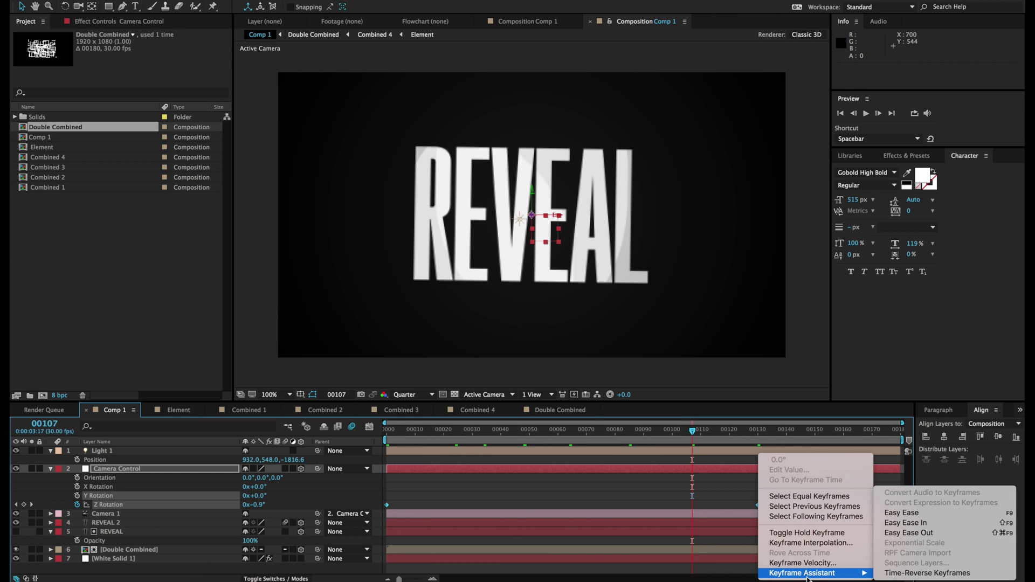
click(919, 513)
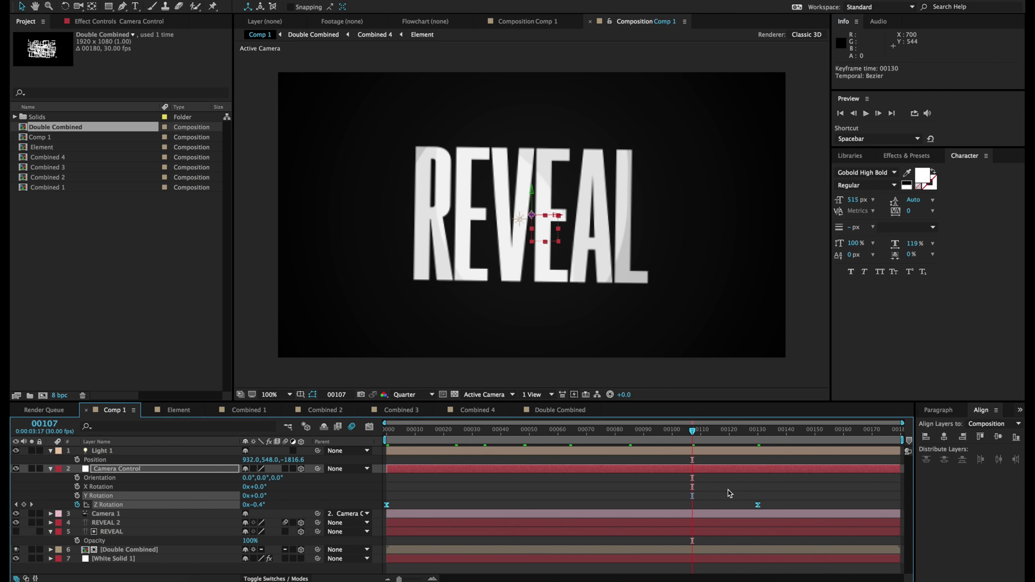
click(729, 494)
Shift Camera Control's ending Z Rotation keyframe to frame 120 and save the project
click(729, 430)
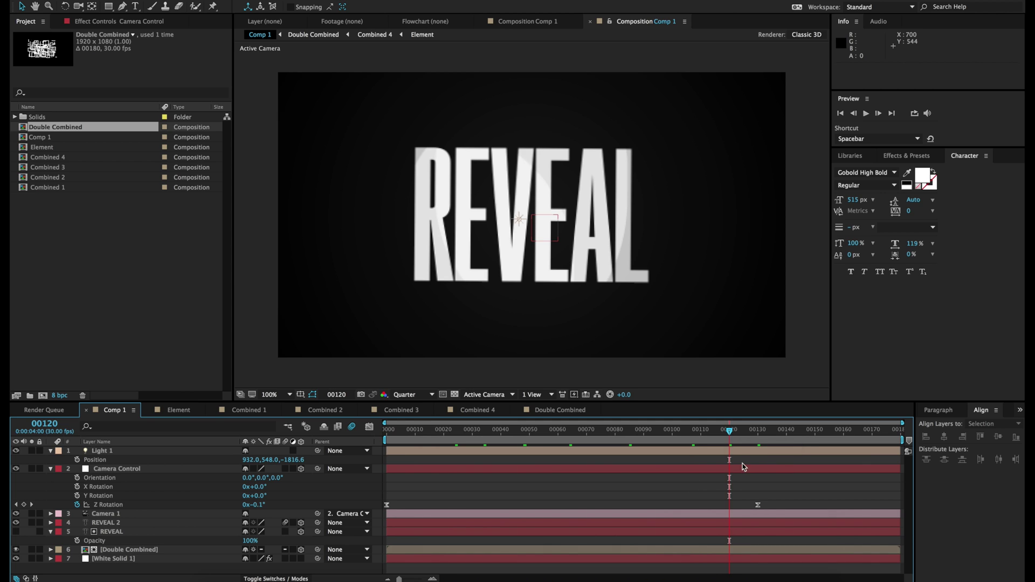
drag(756, 509, 730, 508)
click(744, 495)
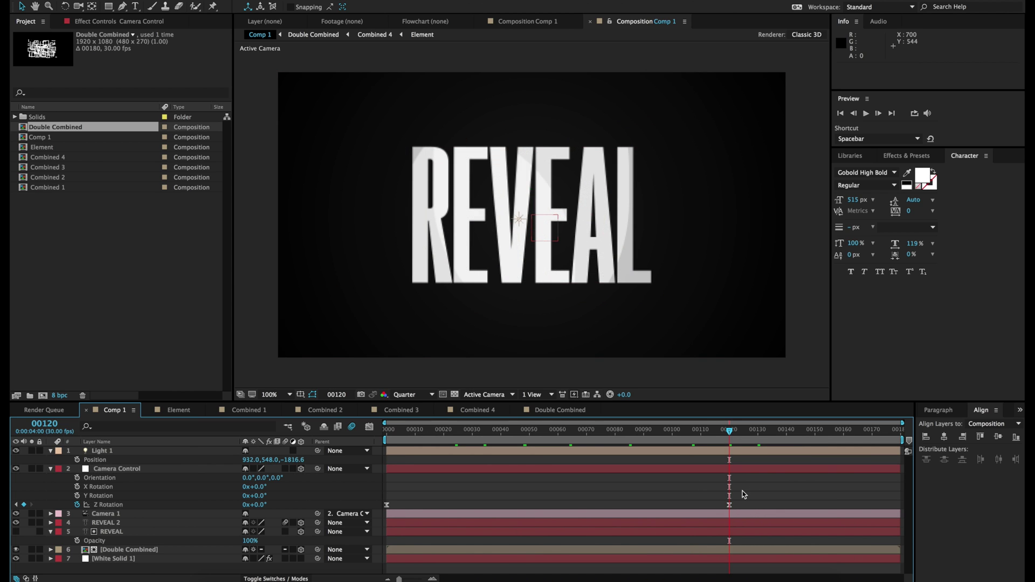
key(ctrl+s)
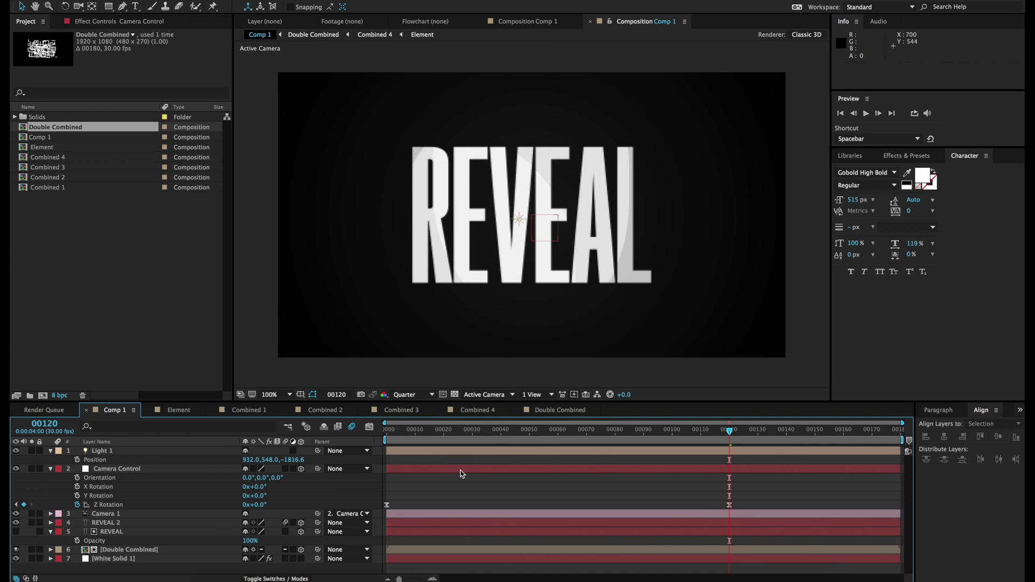
Reveal Camera Control's Position and apply Easy Ease to its keyframe at frame 140 only
click(460, 470)
key(p)
drag(799, 482, 387, 482)
right_click(387, 482)
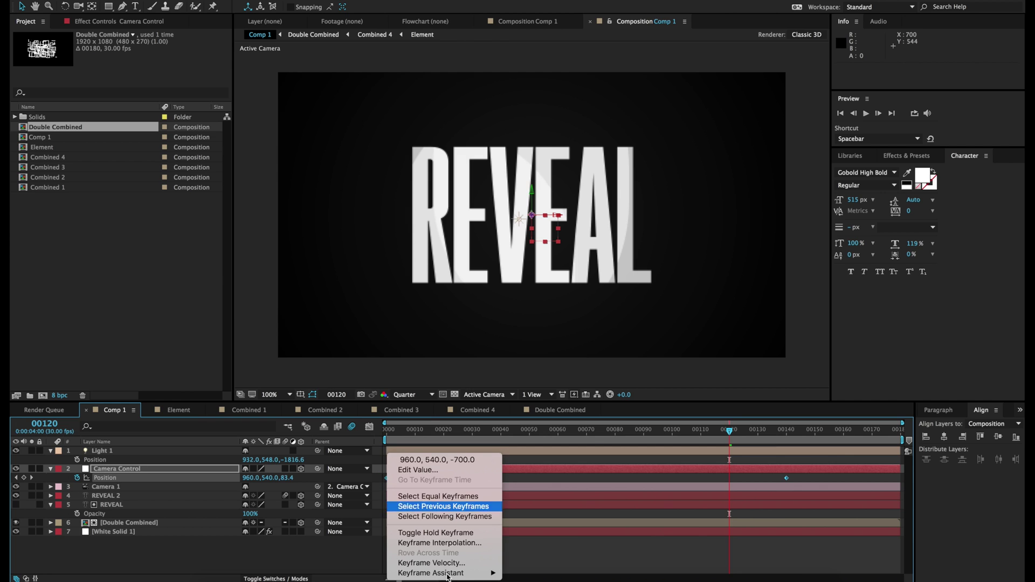
click(640, 481)
click(640, 481)
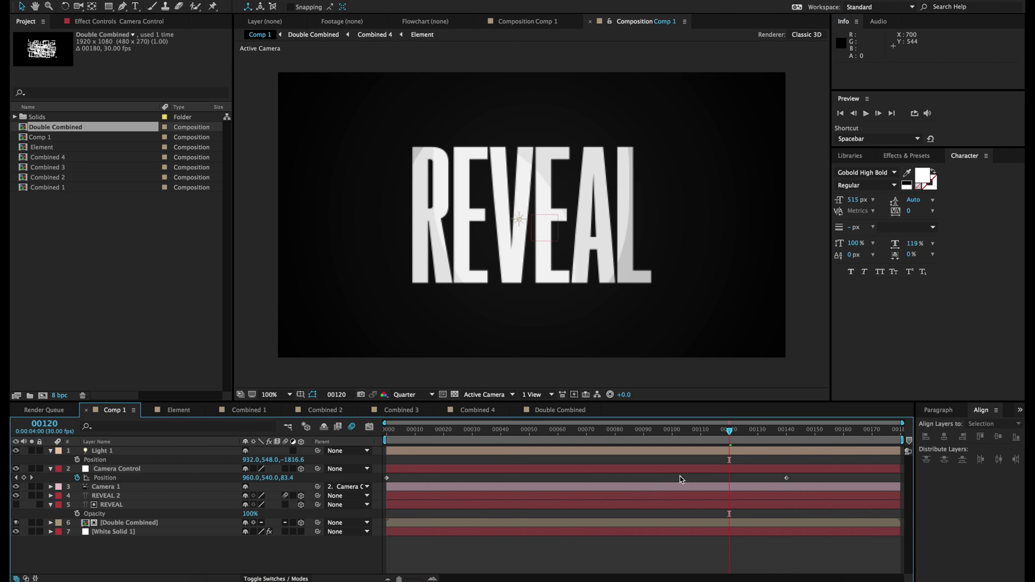
right_click(786, 479)
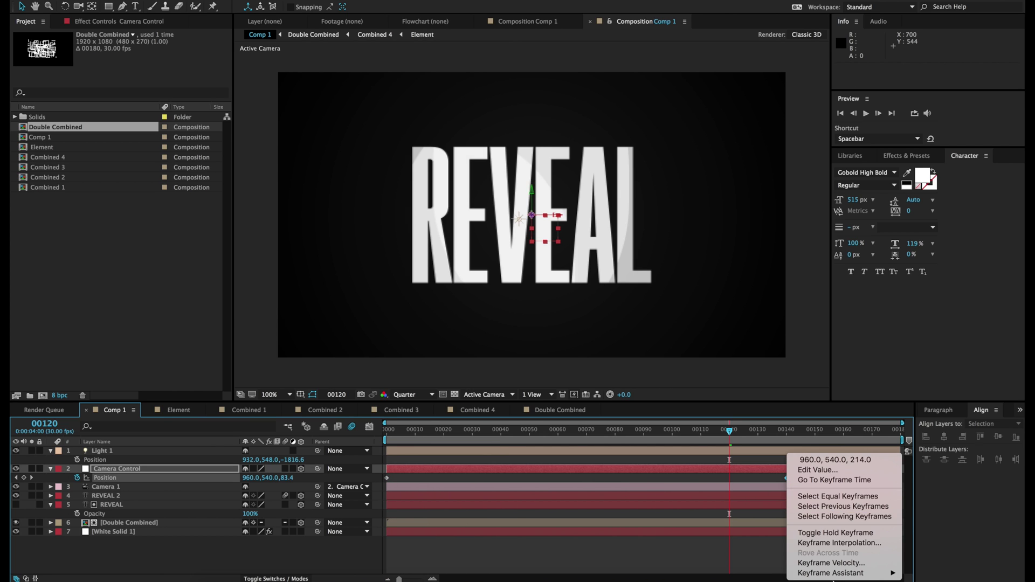
mouse_move(832, 576)
click(680, 512)
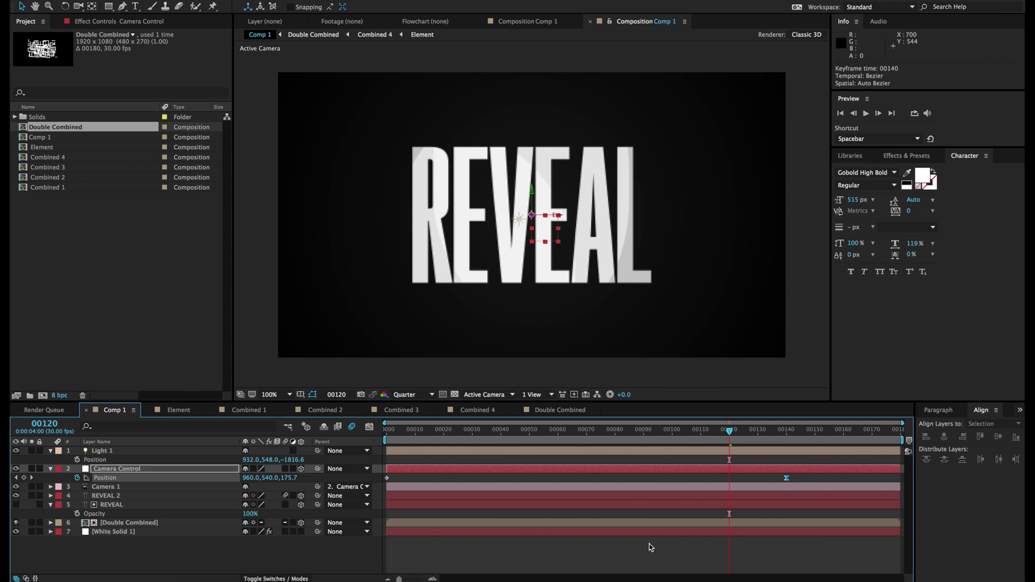
click(648, 546)
Scrub the opening frames of Comp 1 and play the animation from frame 0 to check the eased camera move
drag(387, 431, 445, 434)
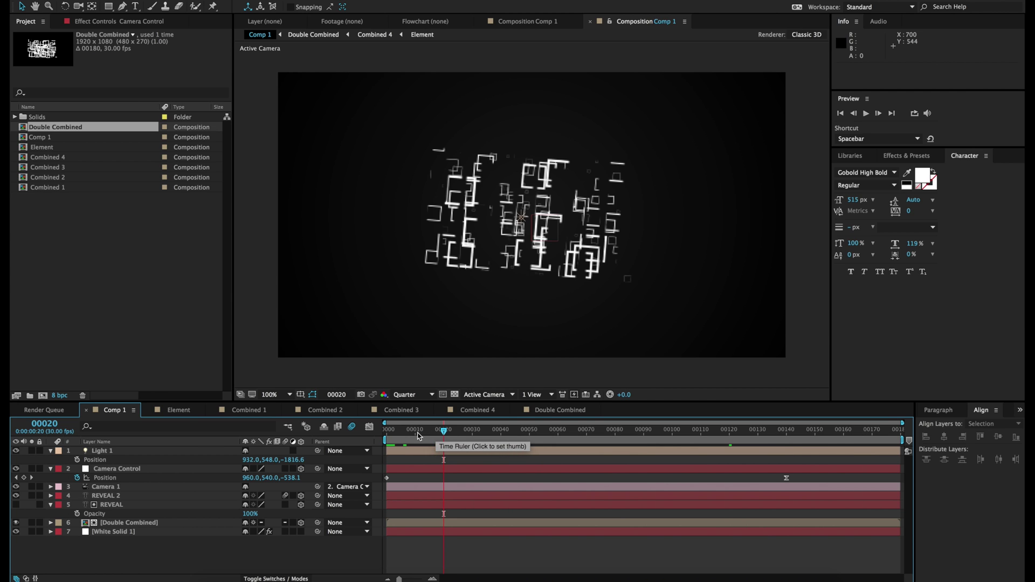
click(462, 433)
click(384, 431)
key(space)
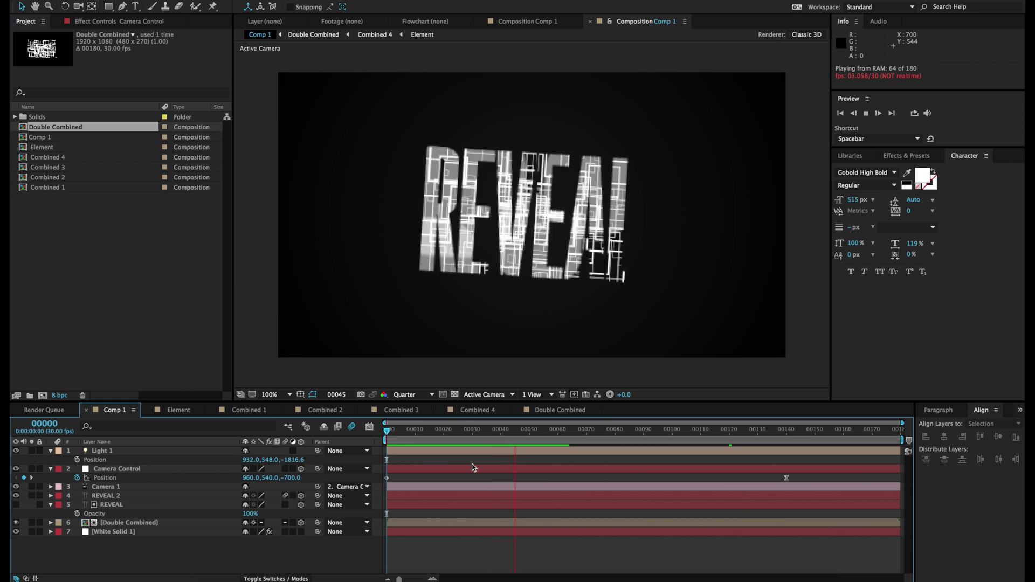
key(space)
Offset the REVEAL 2, REVEAL and Double Combined layers together to start at frame 20, and save the project
click(474, 432)
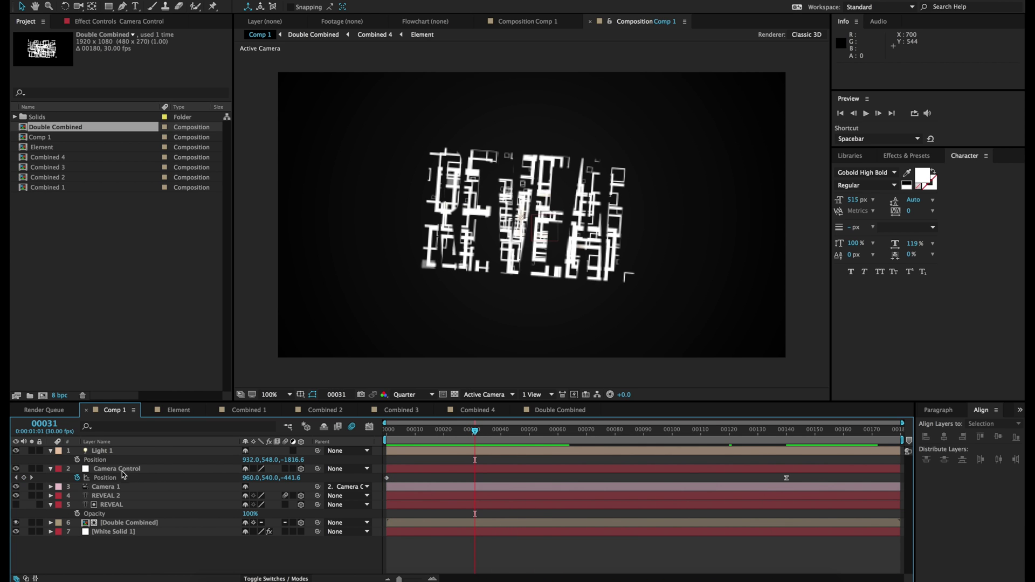
click(116, 489)
click(115, 496)
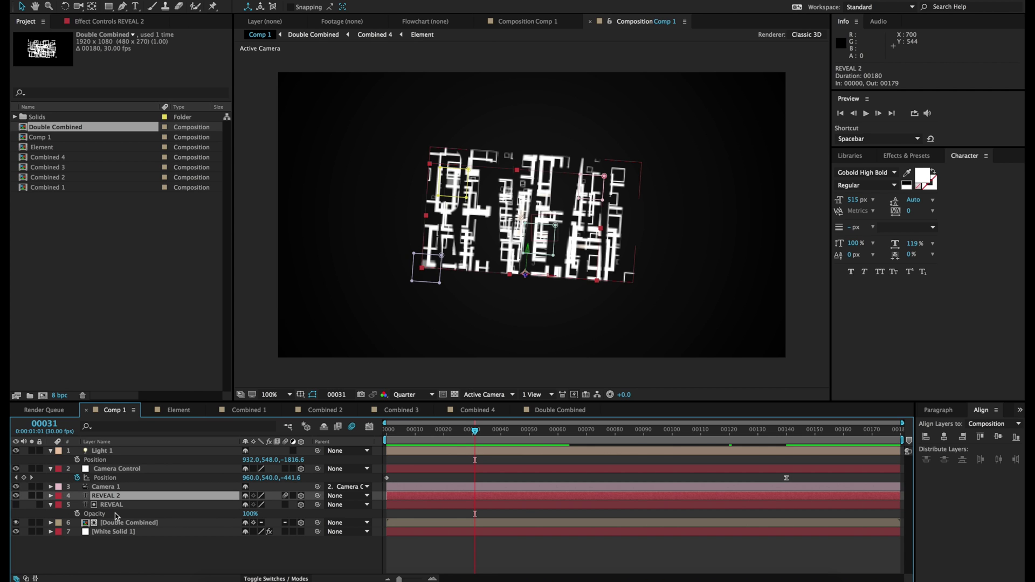
shift+click(111, 506)
shift+click(121, 523)
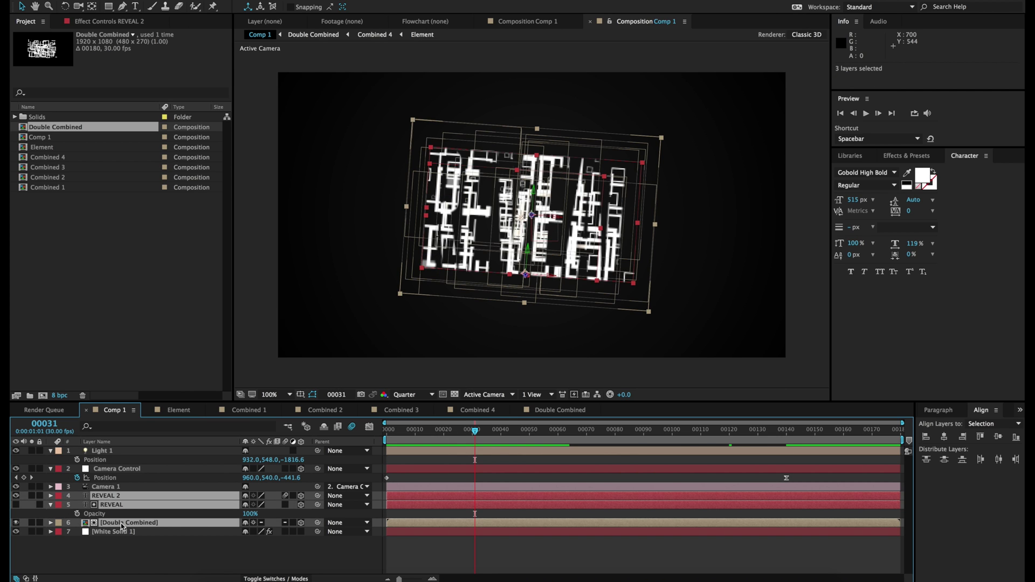
click(443, 430)
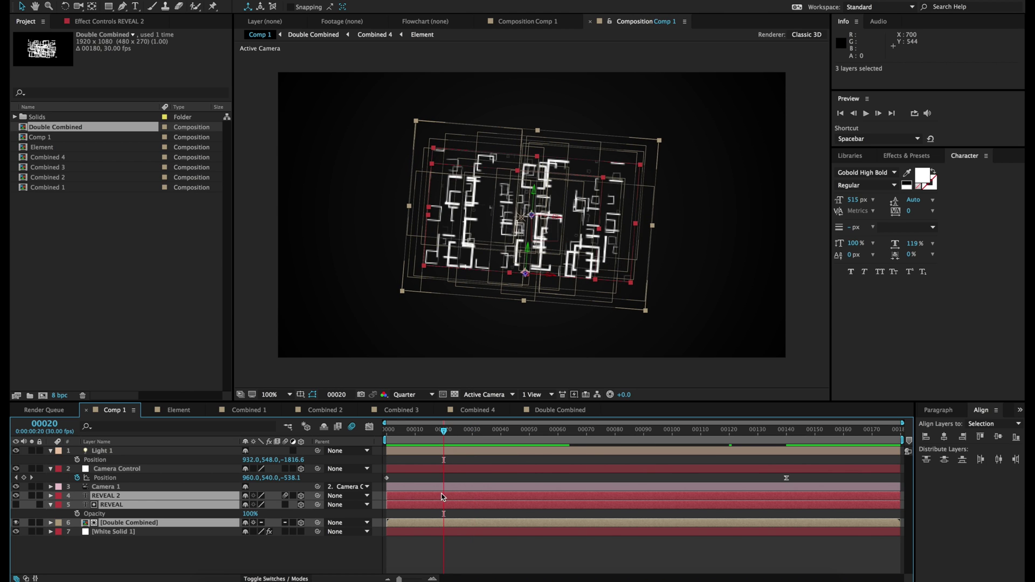
drag(443, 497, 497, 502)
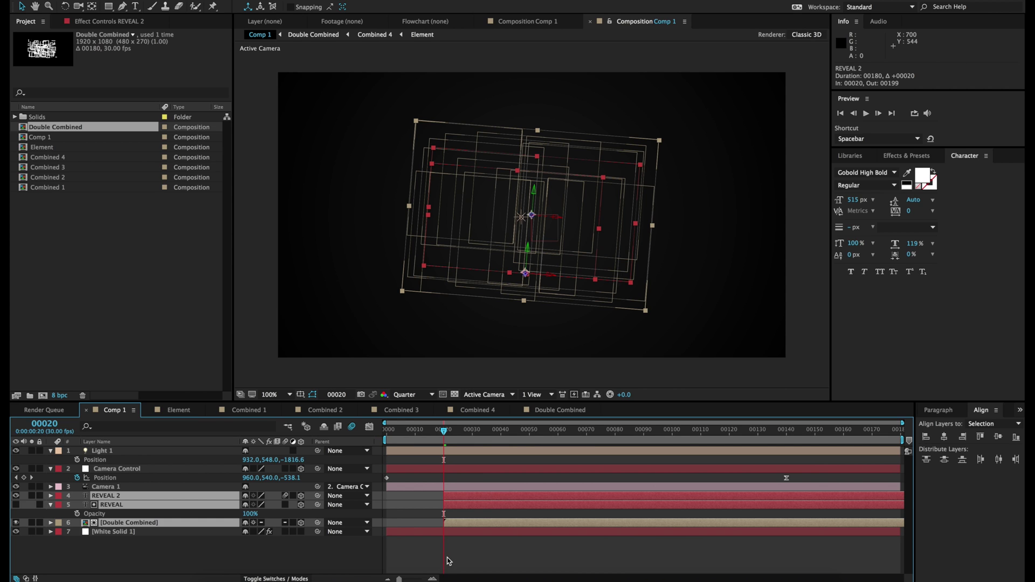
click(417, 548)
key(ctrl+s)
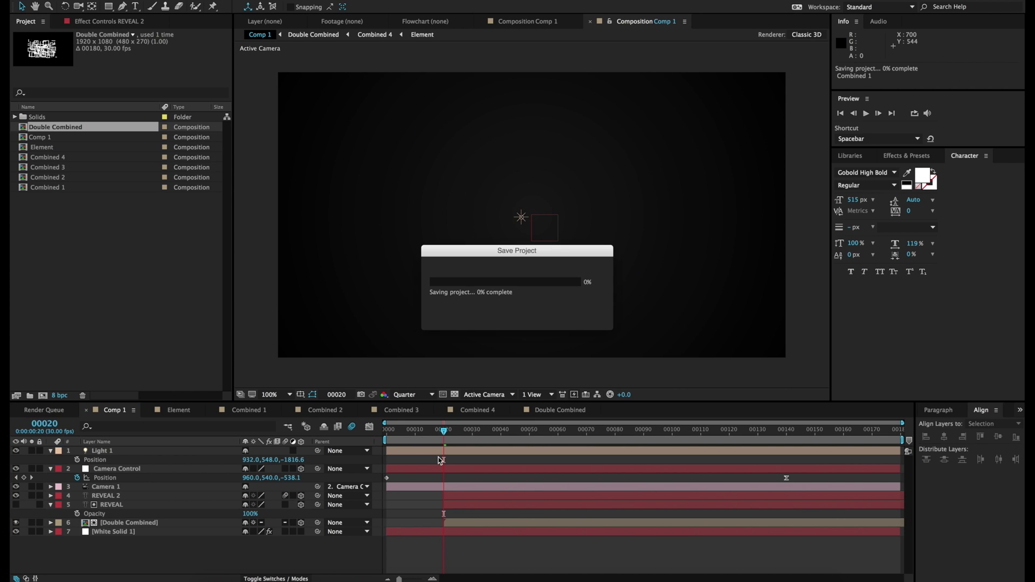
Add the Combined 4 composition to Comp 1 at frame 0, above Camera 1, and set its Scale to 30%
drag(425, 437, 375, 436)
click(53, 159)
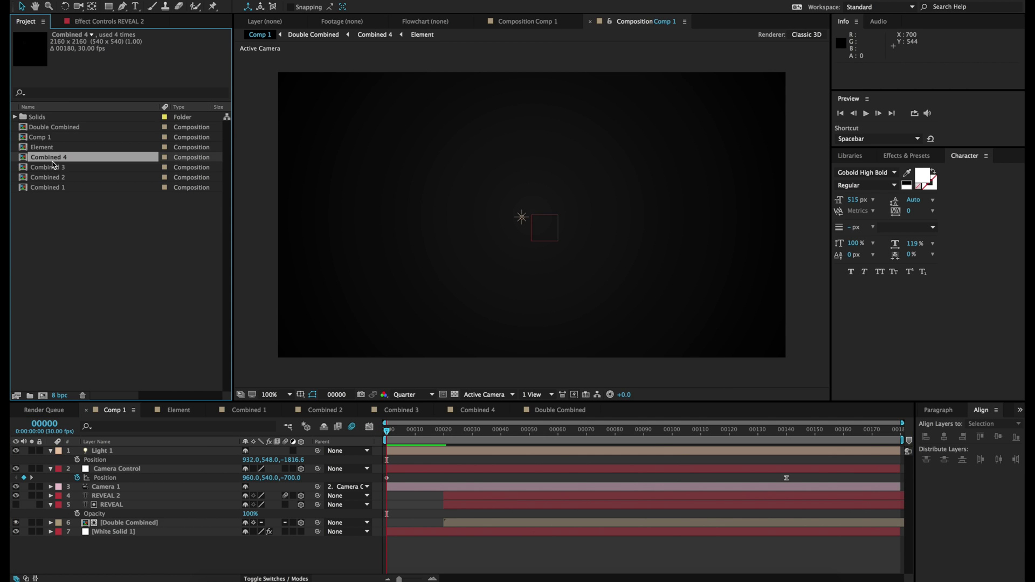
drag(52, 160, 135, 479)
key(s)
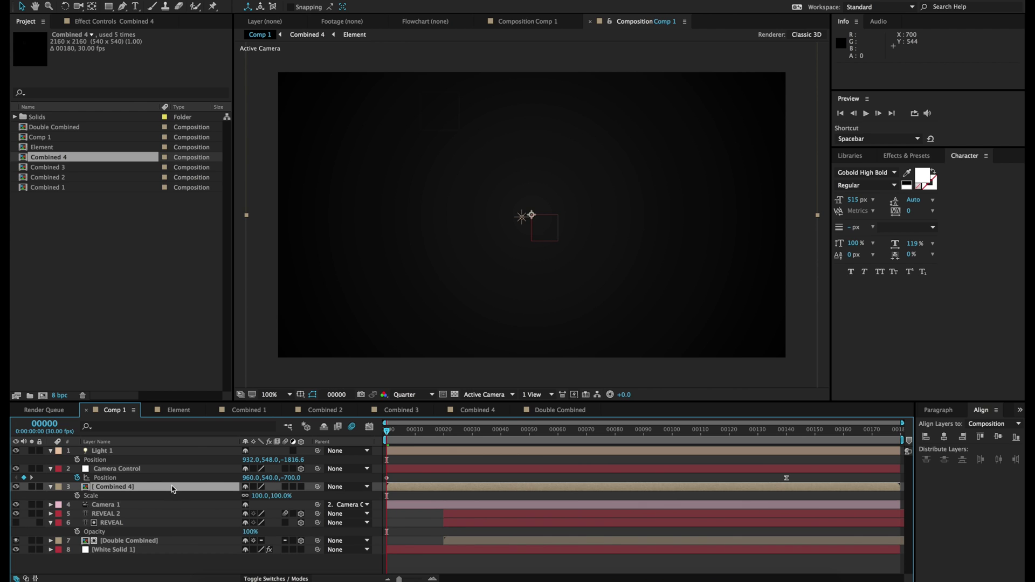
click(283, 496)
key(Return)
click(280, 496)
text(30)
key(Return)
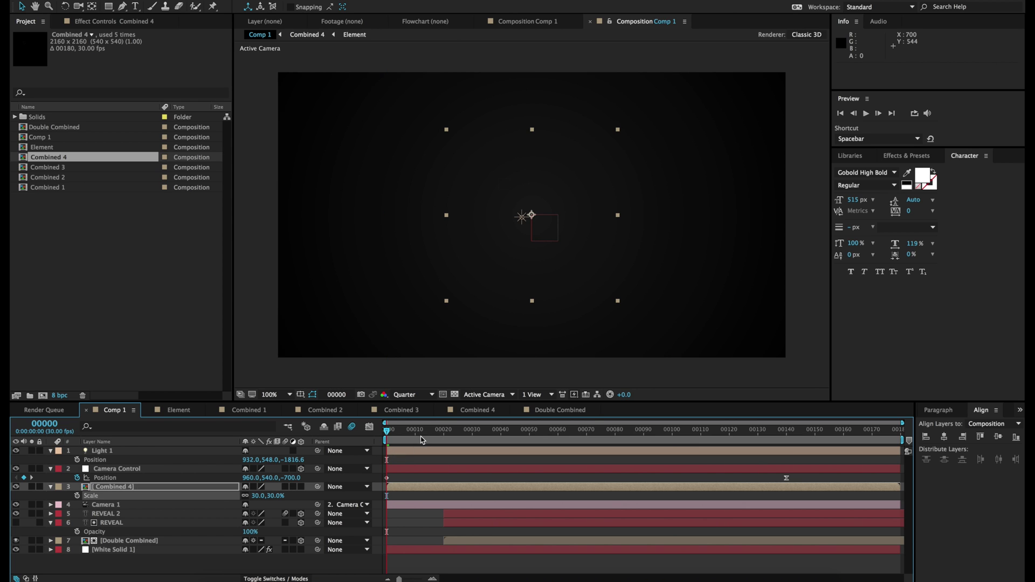
Go to frame 36, hide the REVEAL 2 and Double Combined layers to isolate Combined 4, and save the project
drag(422, 433, 492, 433)
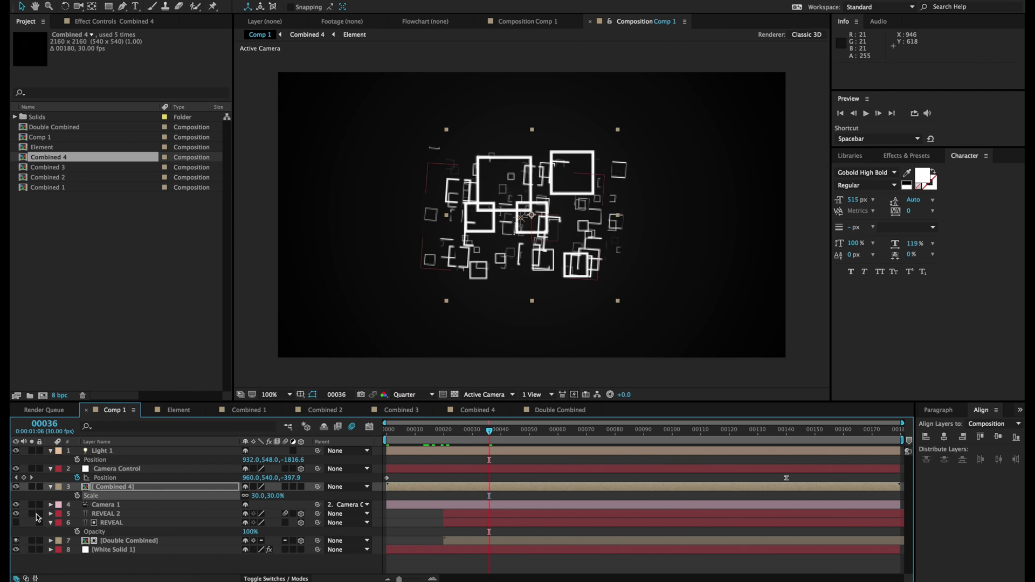
click(16, 514)
click(16, 540)
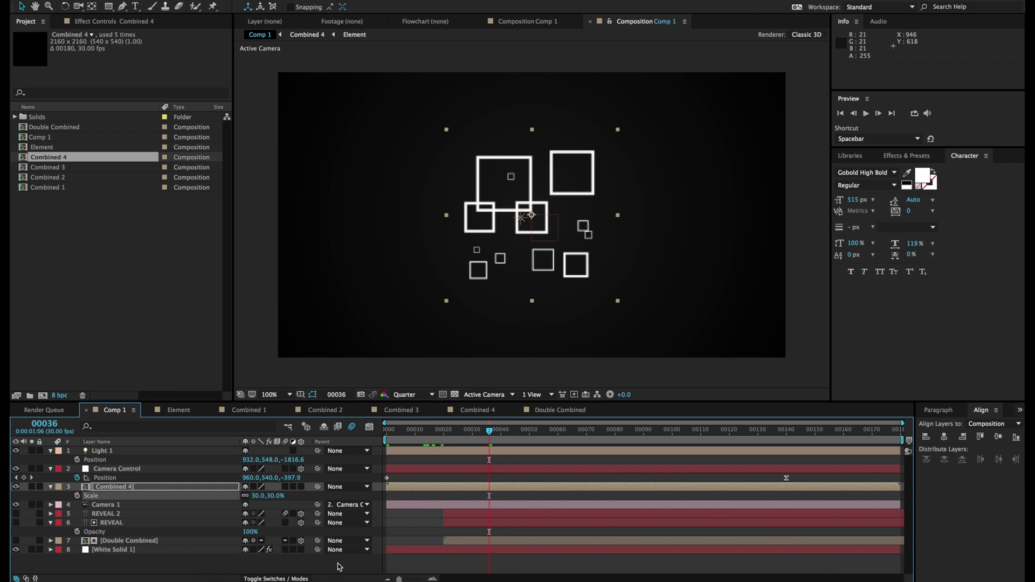
click(413, 569)
key(ctrl+s)
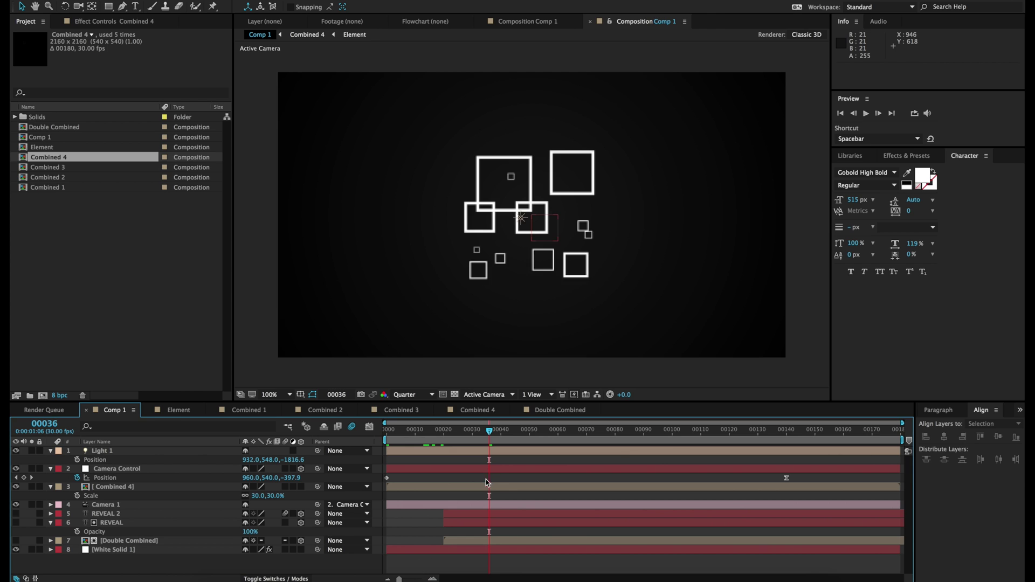
Move Combined 4 to the frame's lower-left area at about 382, 752, and make it a 3D layer with collapsed transformations
click(177, 487)
drag(511, 247, 323, 326)
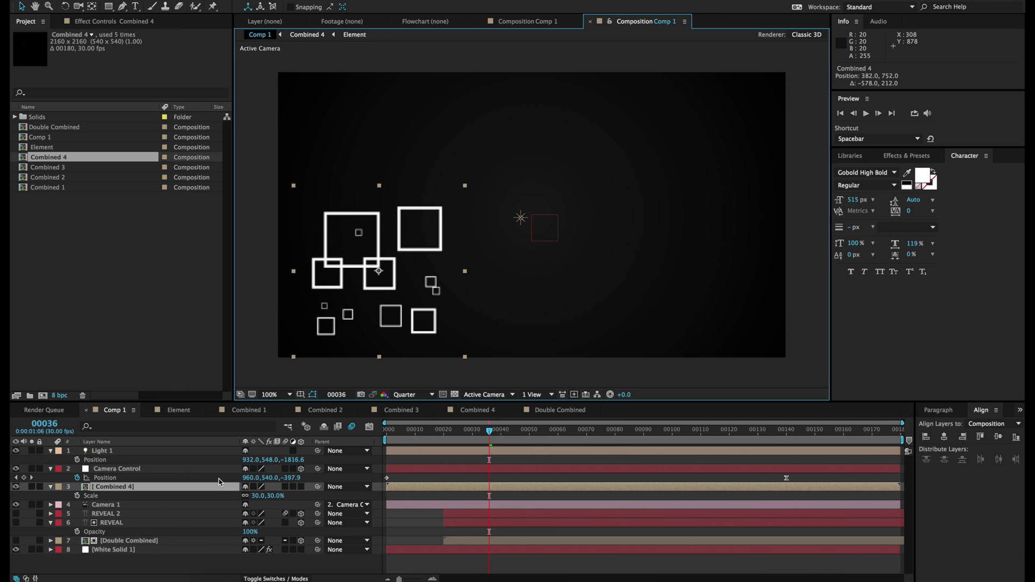
key(p)
click(301, 487)
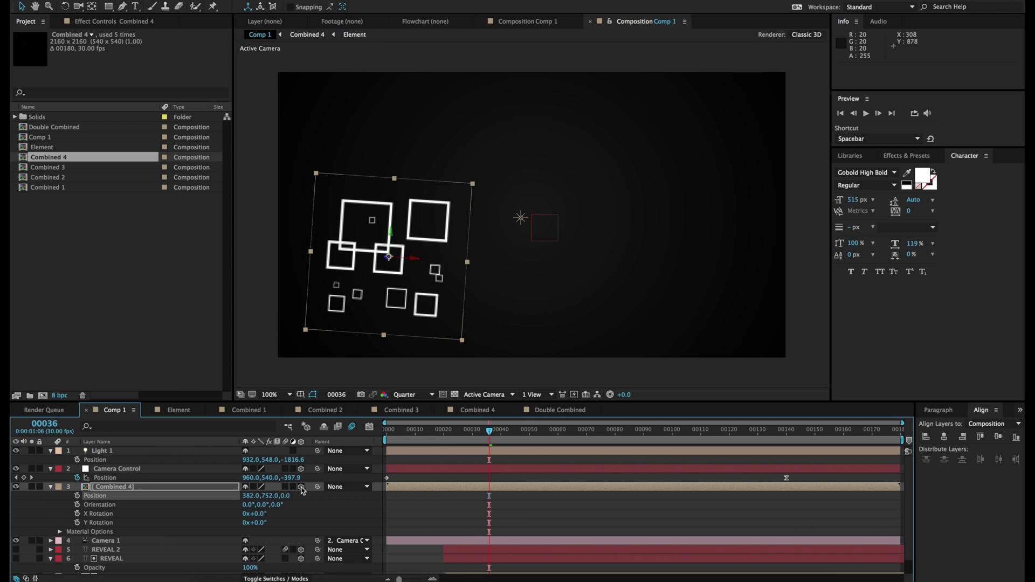
click(253, 487)
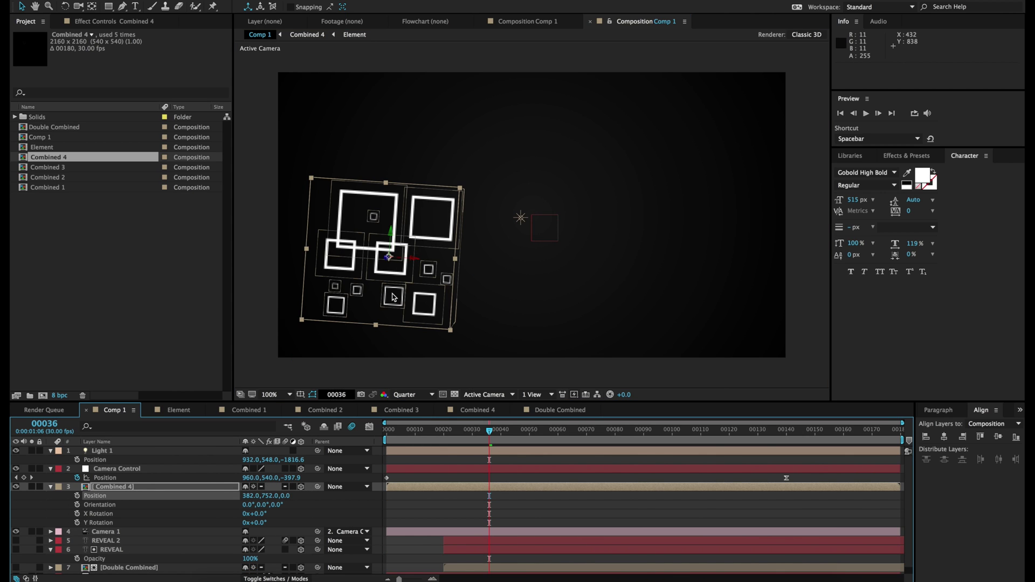
Bring Combined 4 closer to the camera at a Z Position of about -1405 and adjust its X Position to about 446
key(p)
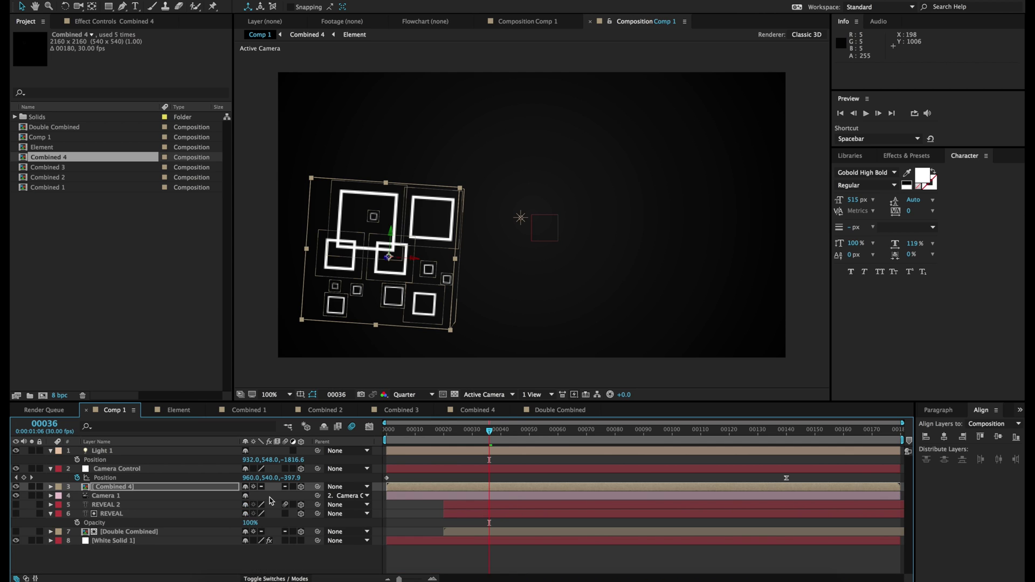
key(p)
drag(287, 500, 156, 528)
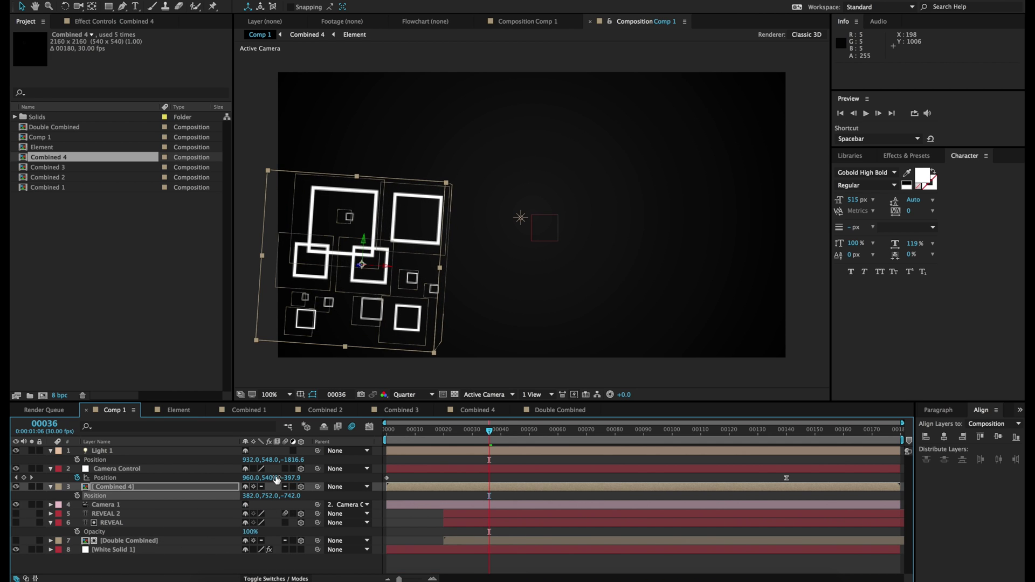
drag(296, 497, 21, 581)
drag(351, 276, 371, 281)
click(138, 491)
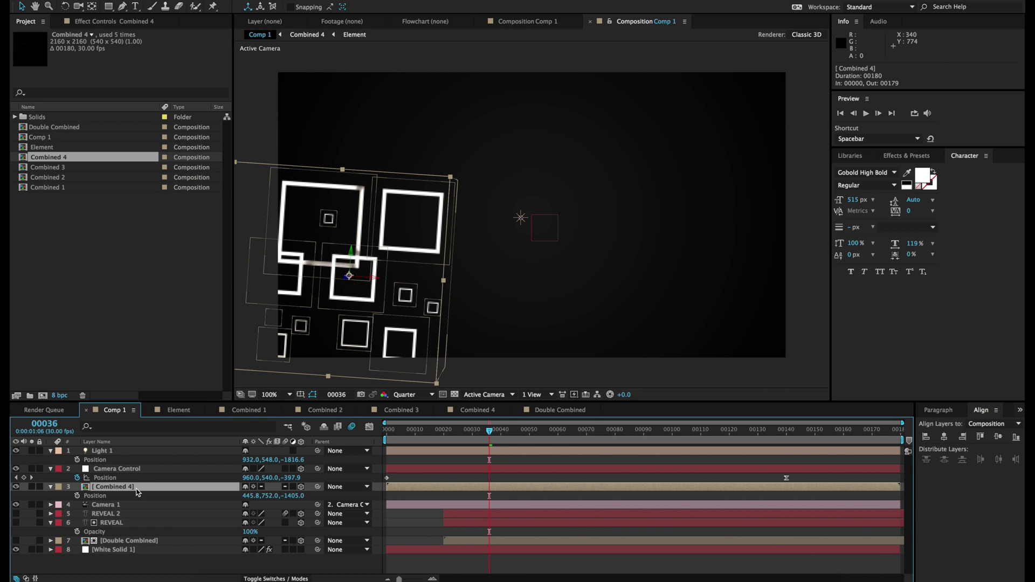
Duplicate the Combined 4 layer and place the copy in the frame's upper-right area at about 1314, 314
key(ctrl+d)
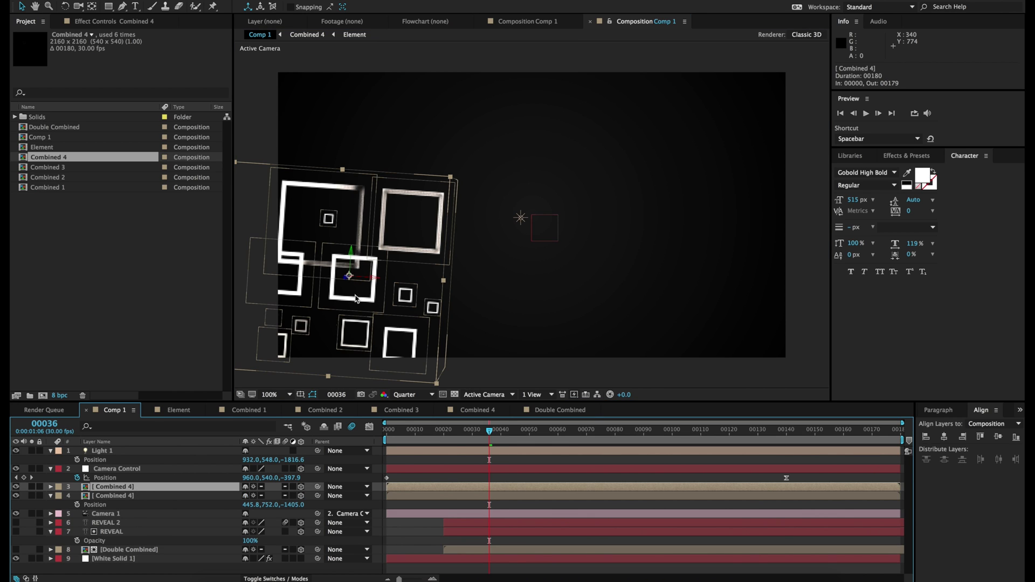
drag(375, 257, 732, 98)
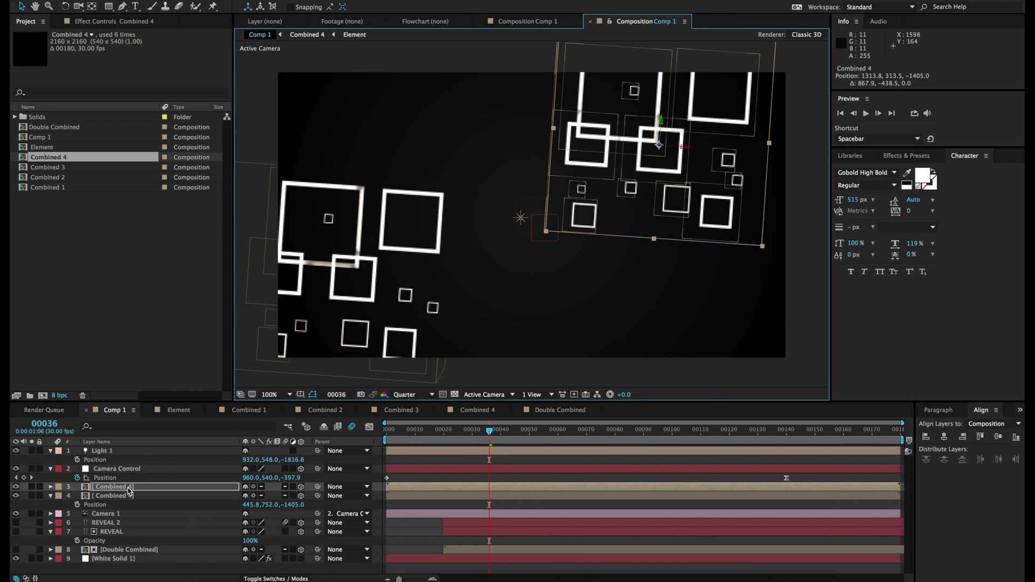
Rotate the upper-right Combined 4 copy around Z, trying 180° before settling on 90°
key(r)
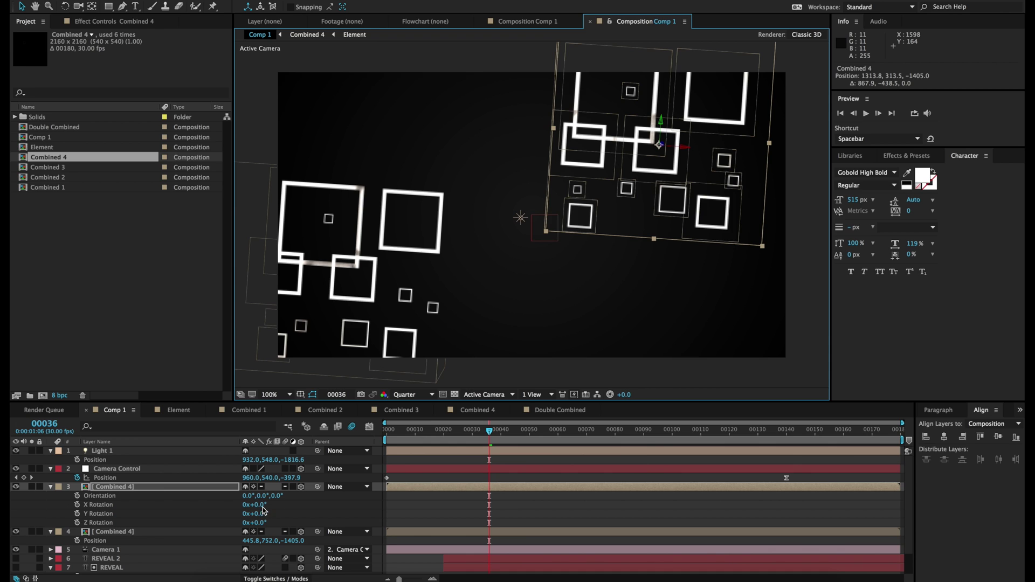
drag(259, 525, 260, 524)
text(180)
key(Return)
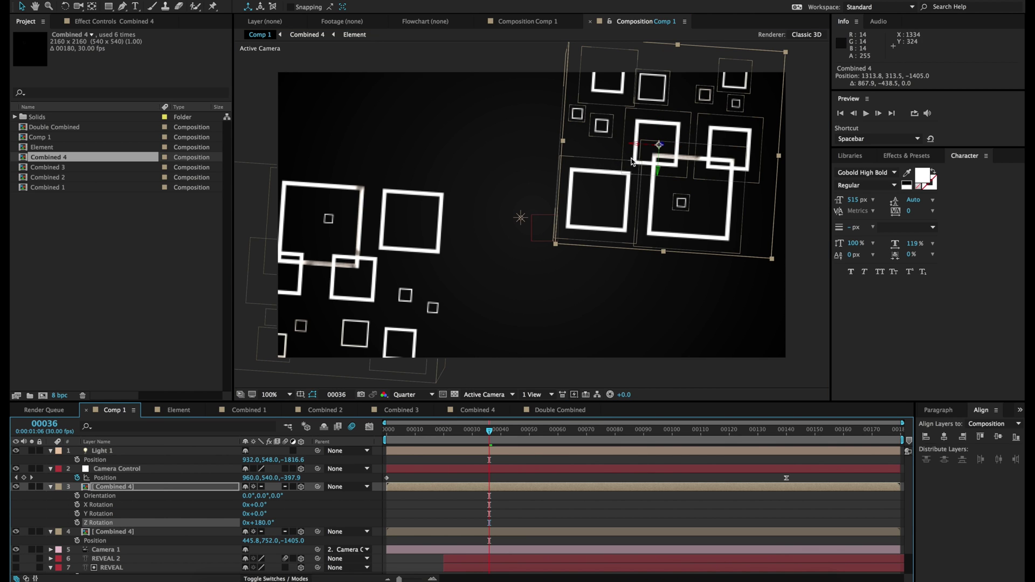
click(260, 522)
text(90)
key(Return)
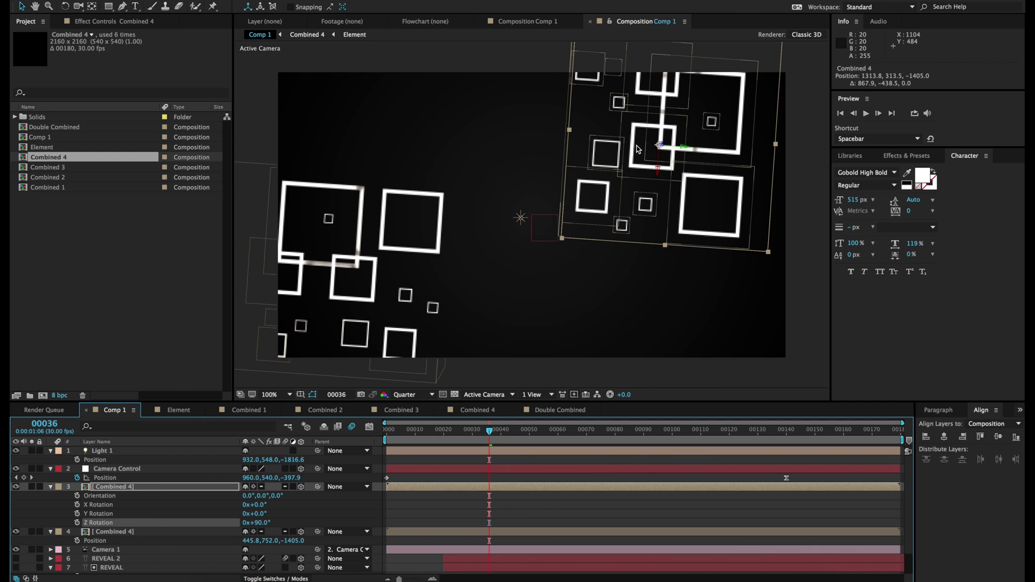
Bring the rotated Combined 4 copy closer to the camera, placing it at about 1437, 294, -2087 in the frame's upper-right area
drag(682, 146, 998, 145)
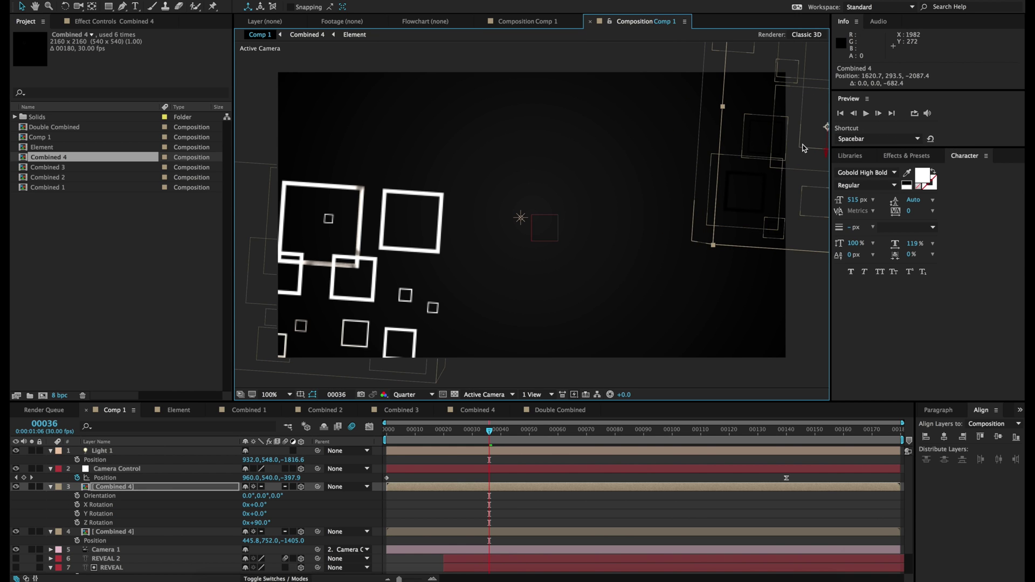
key(comma)
key(comma)
key(period)
key(period)
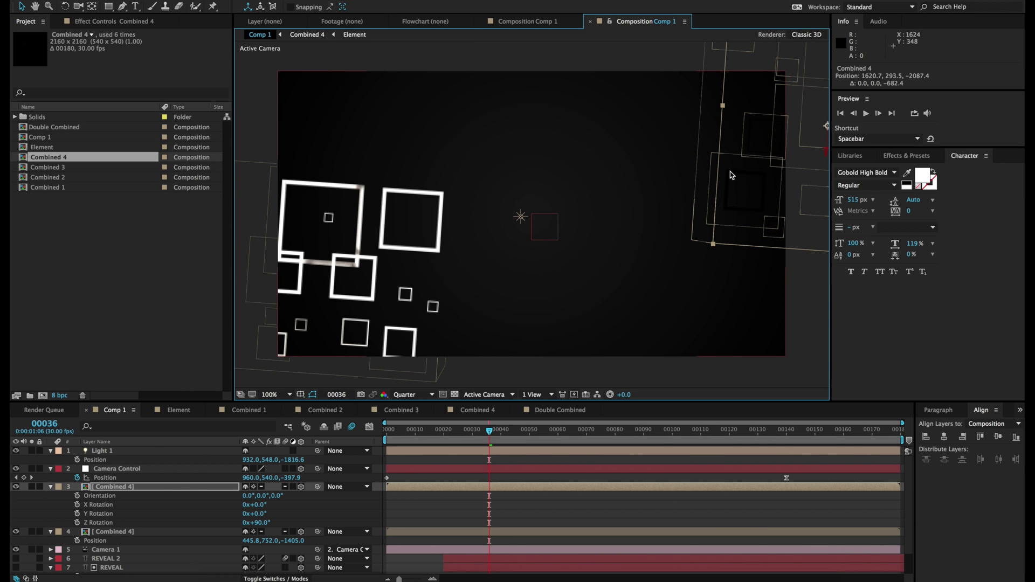
key(comma)
key(comma)
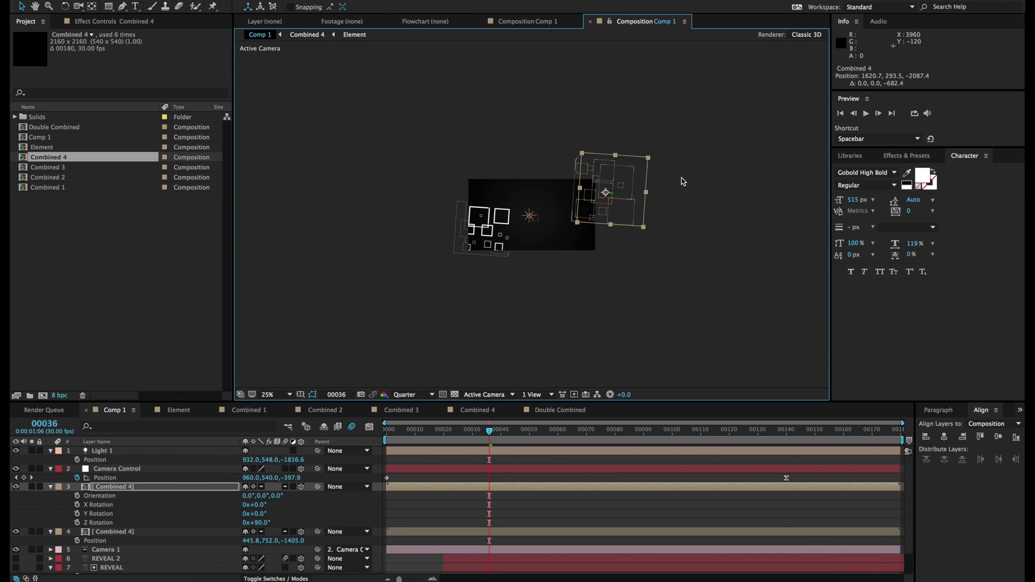
drag(614, 198, 589, 200)
key(period)
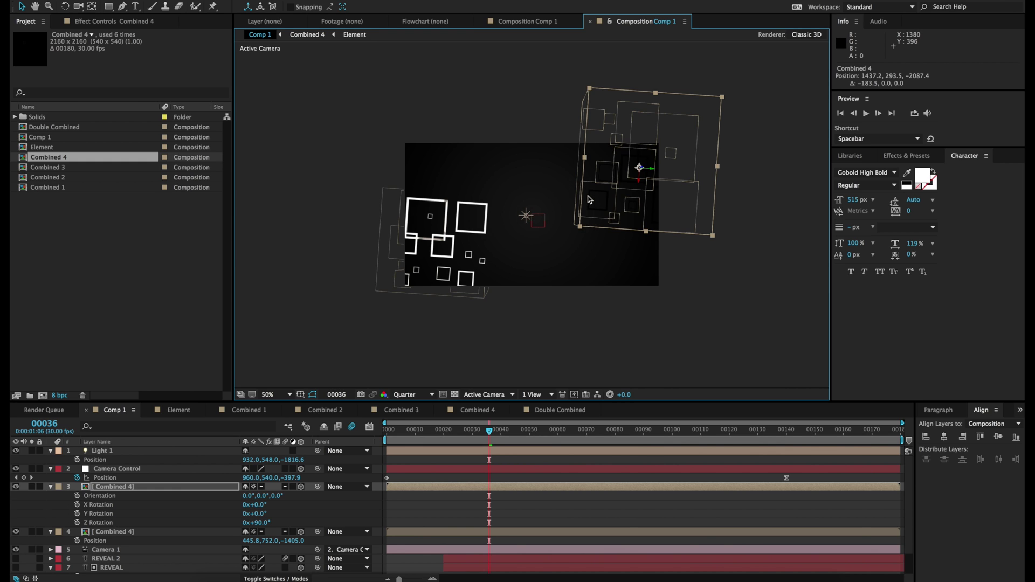
Pull Light 1 toward the camera to a Z Position of about -2699 and save the project
click(102, 451)
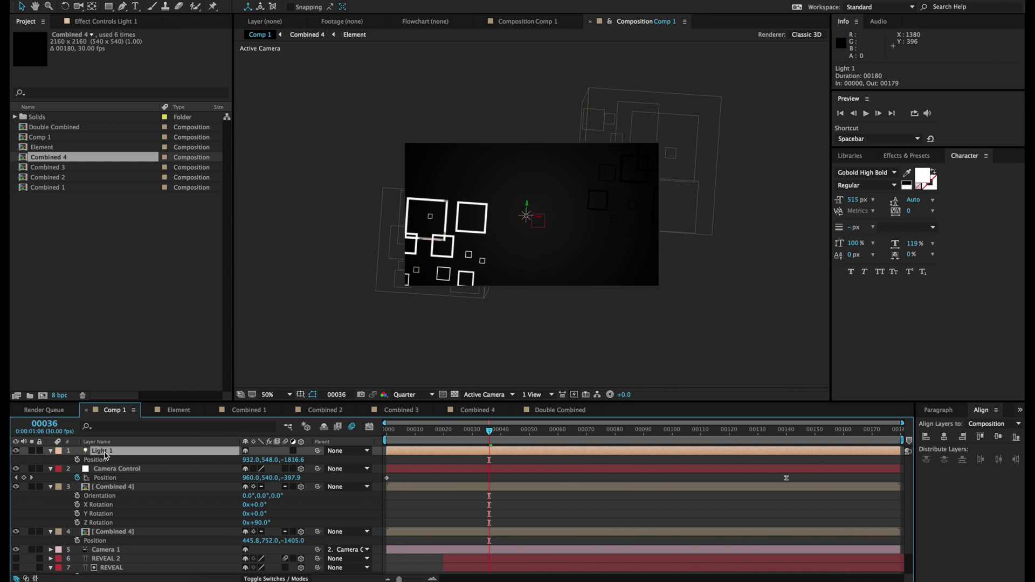
key(p)
key(p)
drag(297, 461, 51, 581)
key(super+z)
drag(296, 459, 134, 538)
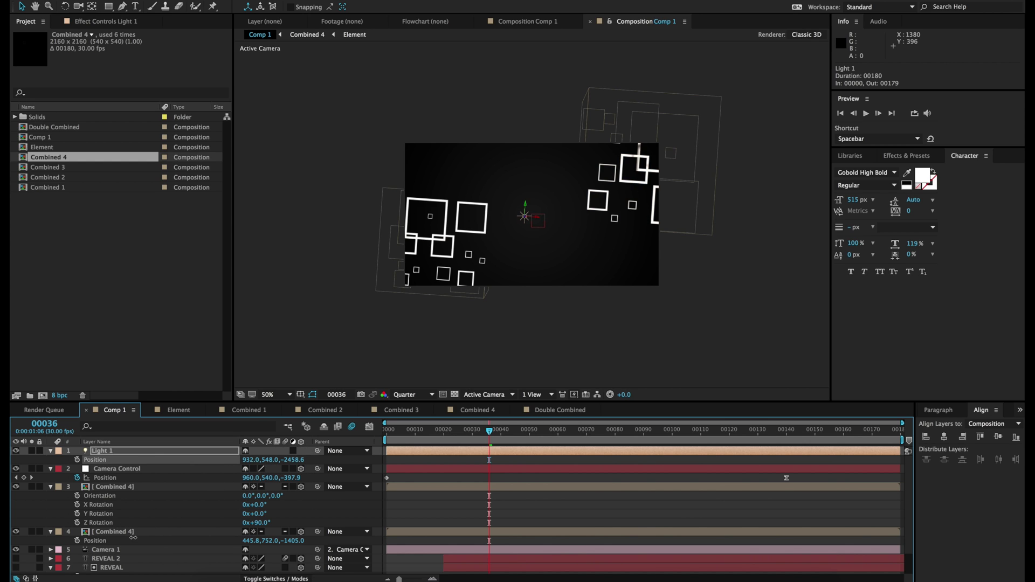
drag(292, 461, 187, 479)
key(super+s)
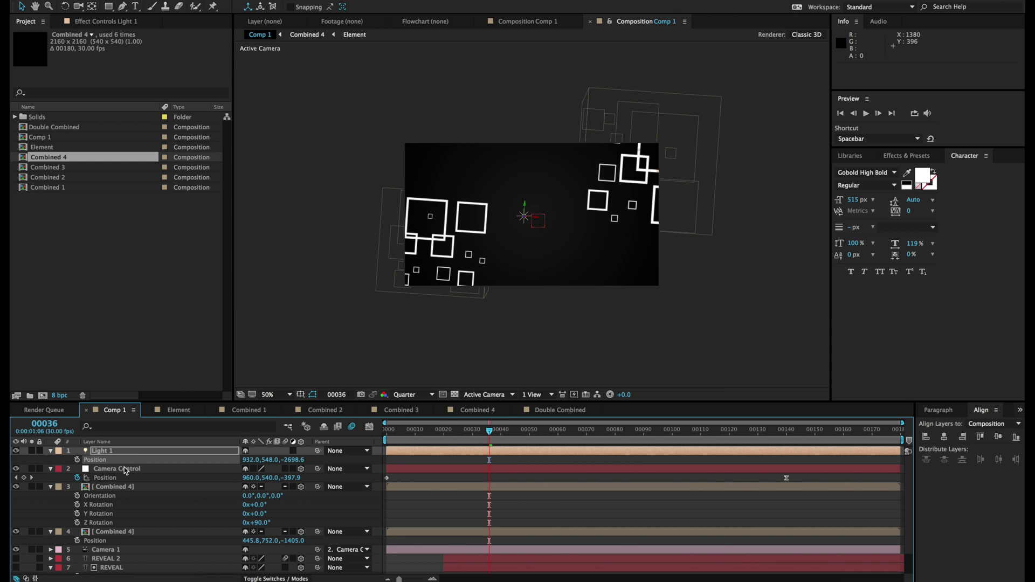
Add the Combined 3 composition above the Combined 4 layers and scale it to 20%
scroll(237, 521, down, 2)
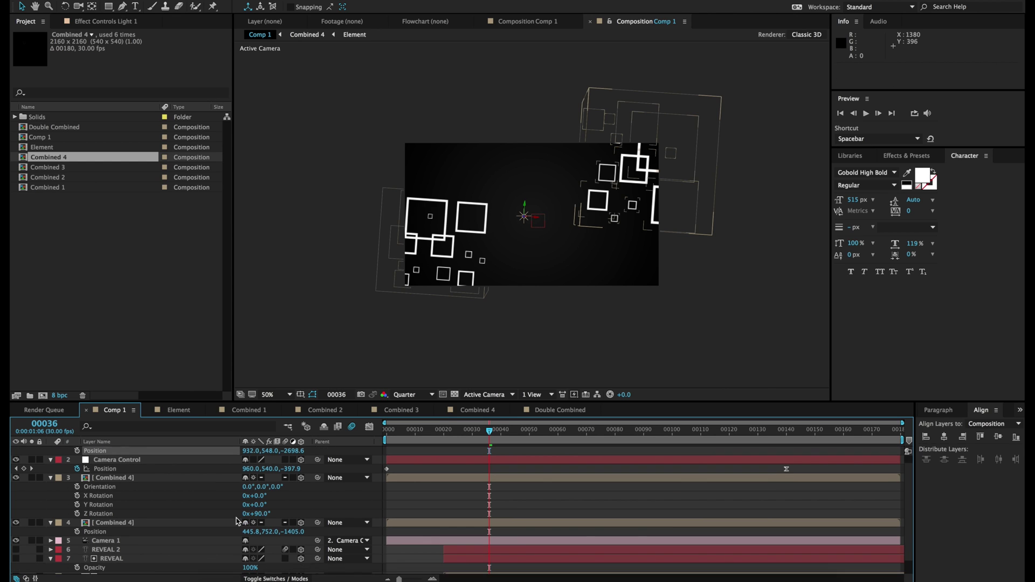
scroll(237, 520, up, 1)
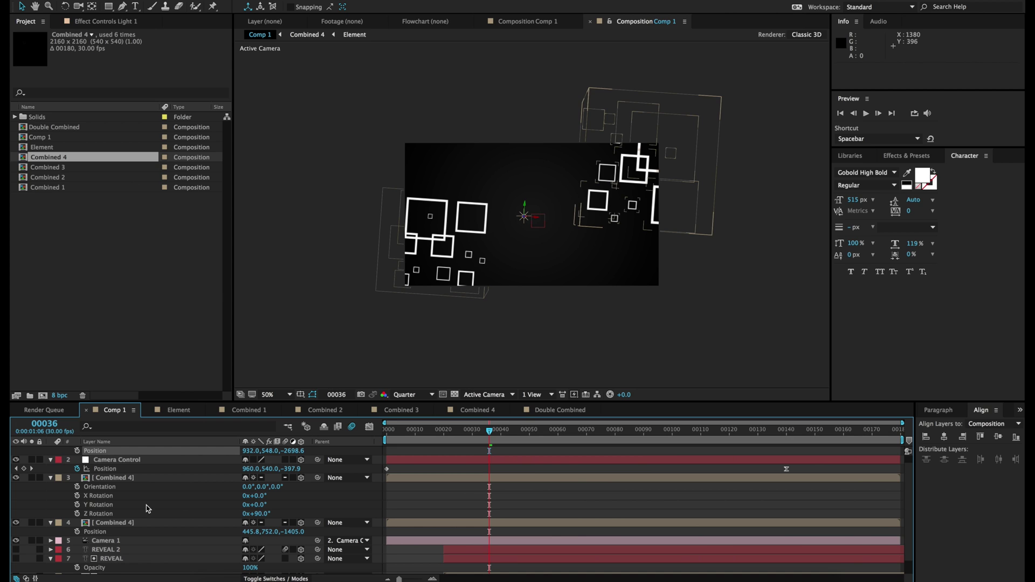
click(128, 478)
key(period)
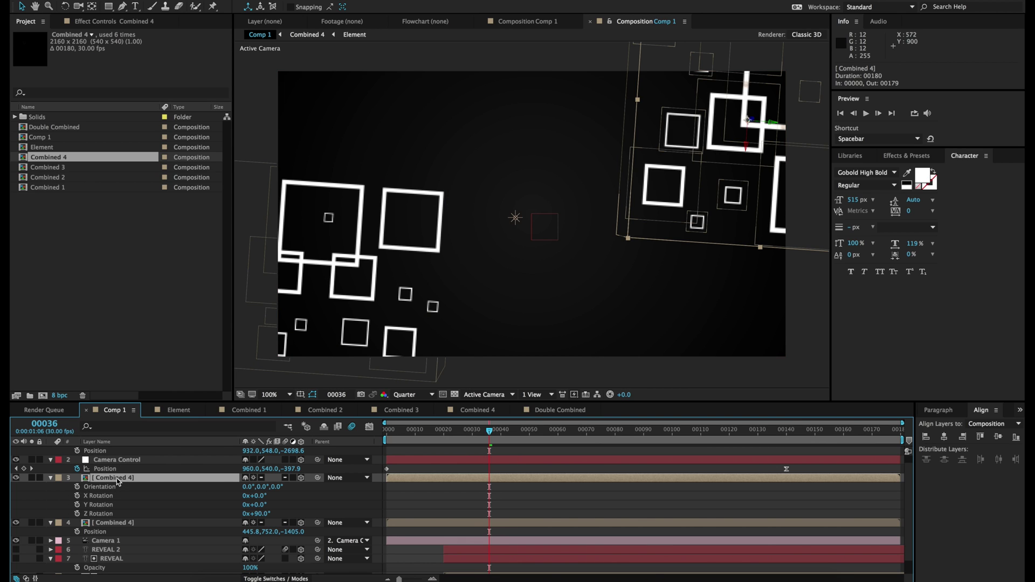
click(50, 173)
drag(56, 172, 147, 478)
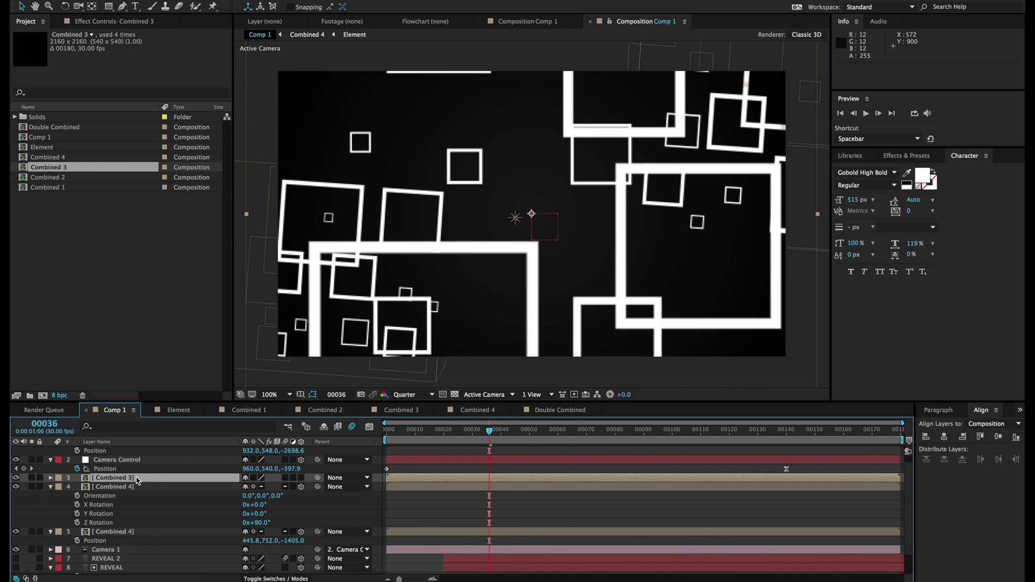
key(s)
click(279, 486)
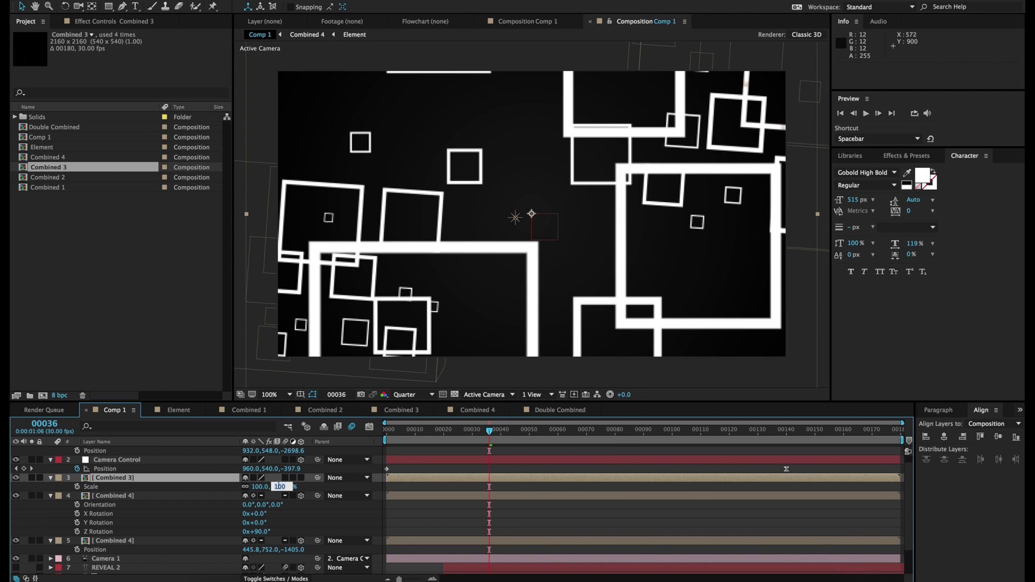
text(20)
key(Return)
click(135, 480)
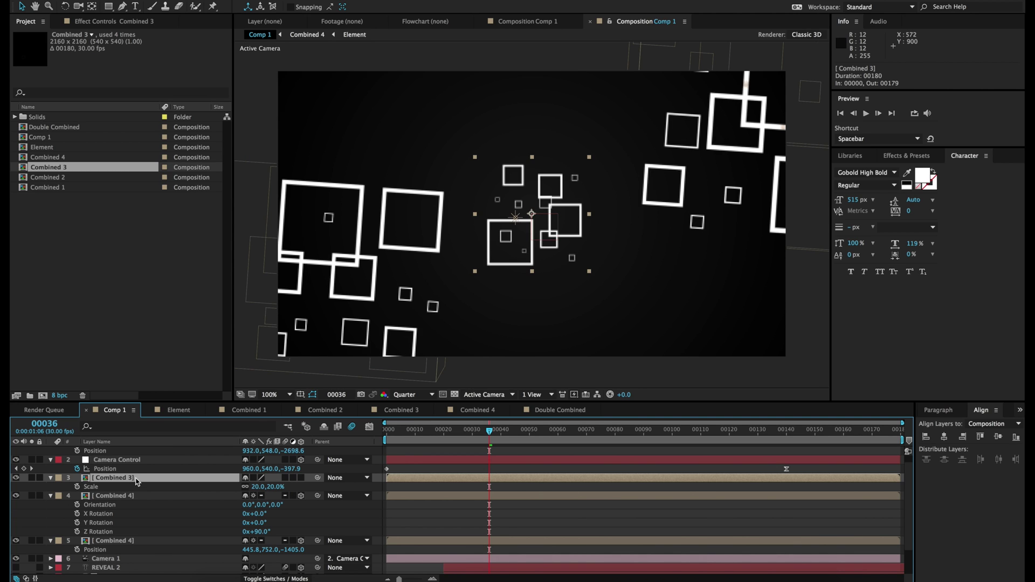
Make Combined 3 a 3D layer with collapsed transformations
key(p)
click(300, 479)
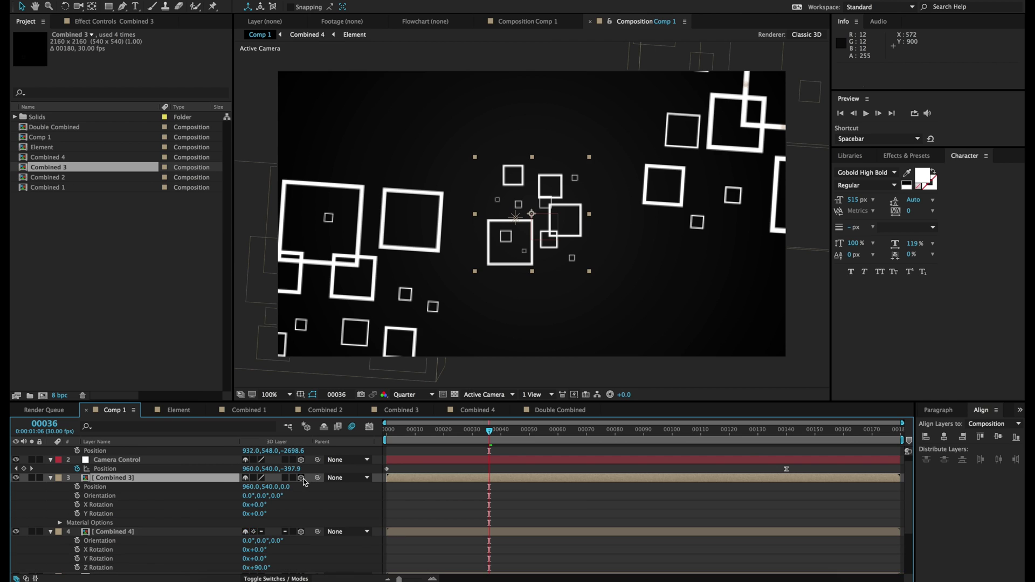
click(254, 478)
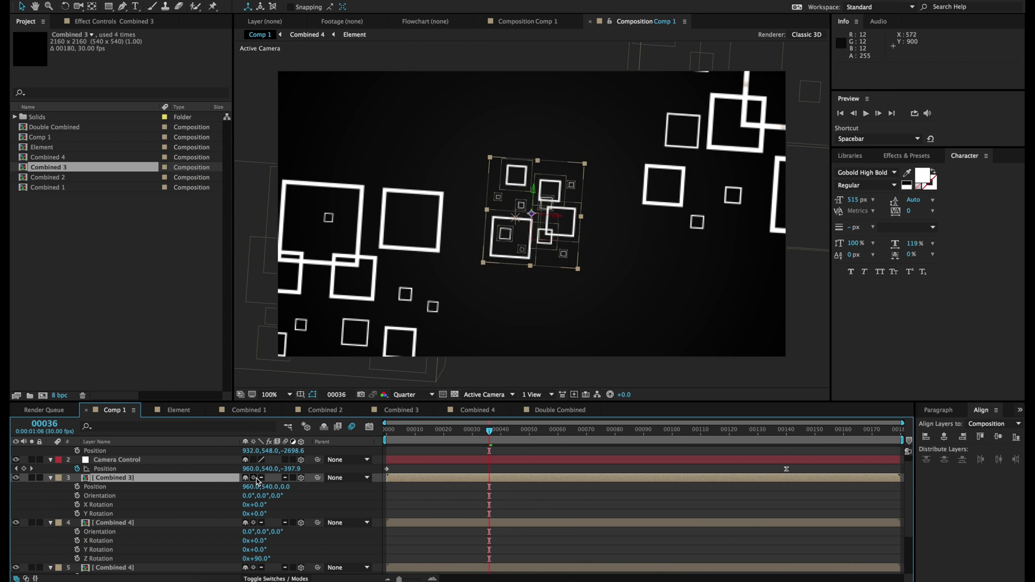
Push Combined 3 back to a Z Position of about 1736 and place it in the frame's upper-left area at about 148, 187
key(p)
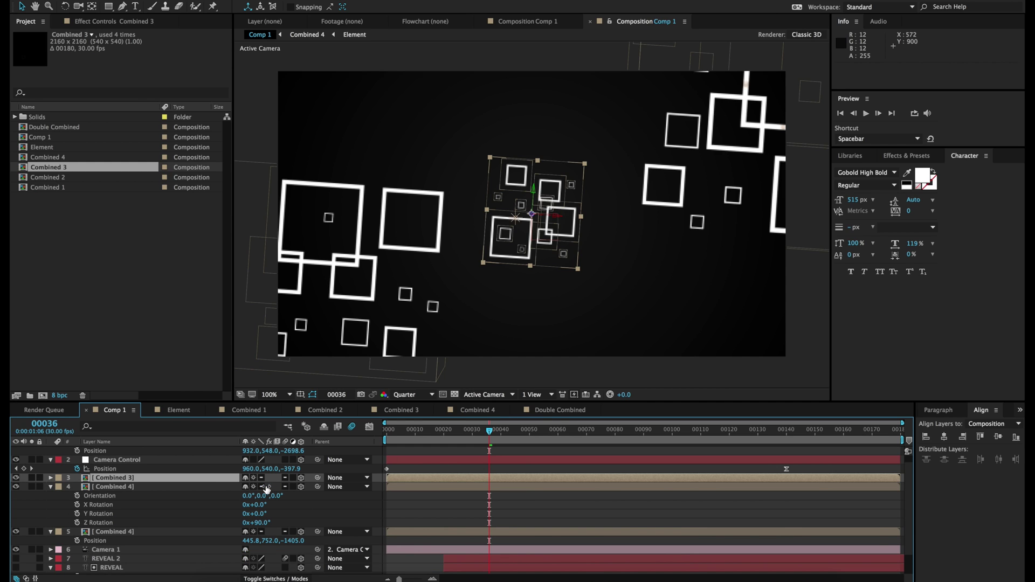
key(p)
drag(284, 491, 539, 451)
drag(290, 487, 569, 492)
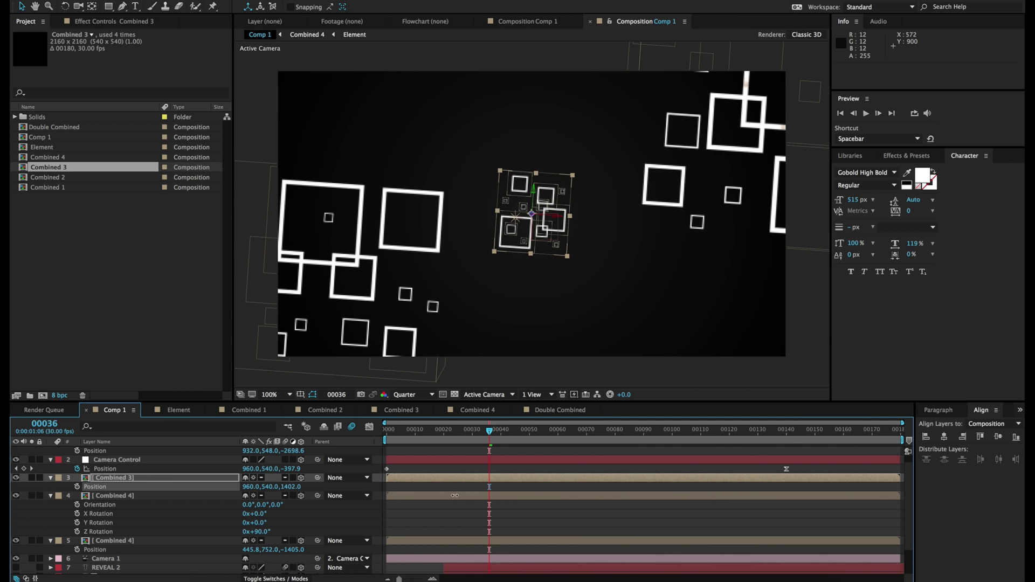
drag(306, 468, 501, 480)
drag(537, 240, 407, 167)
Add the Combined 2 composition above Combined 3 as a 3D layer with collapsed transformations and scale it to 15%
click(47, 177)
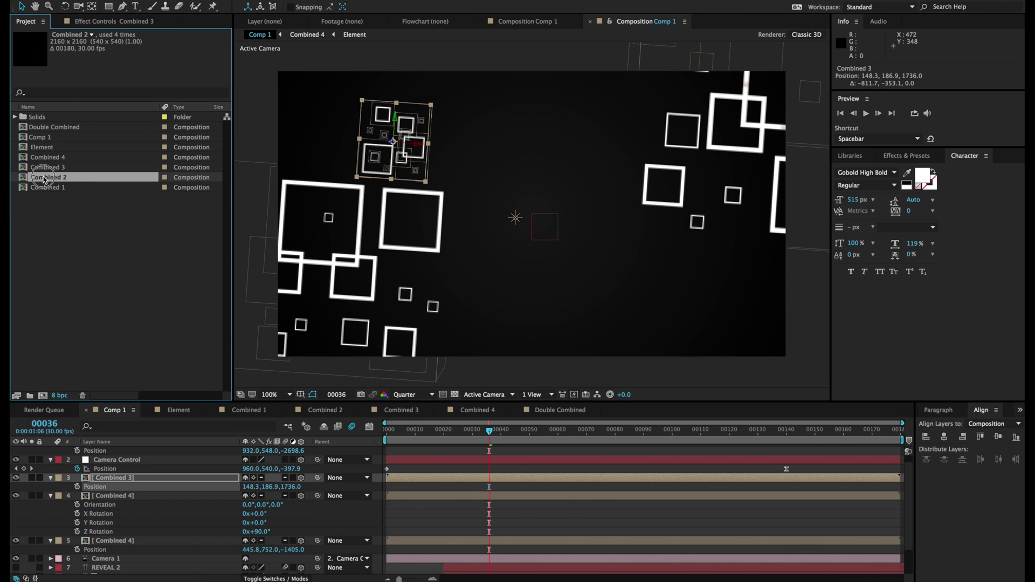
drag(44, 177, 136, 476)
click(301, 478)
key(s)
click(298, 487)
text(15)
key(Return)
Place Combined 2 in the frame's lower-right area at about 1542, 904 and set its Z Position to 1500
drag(561, 256, 698, 339)
key(p)
click(296, 486)
text(1500)
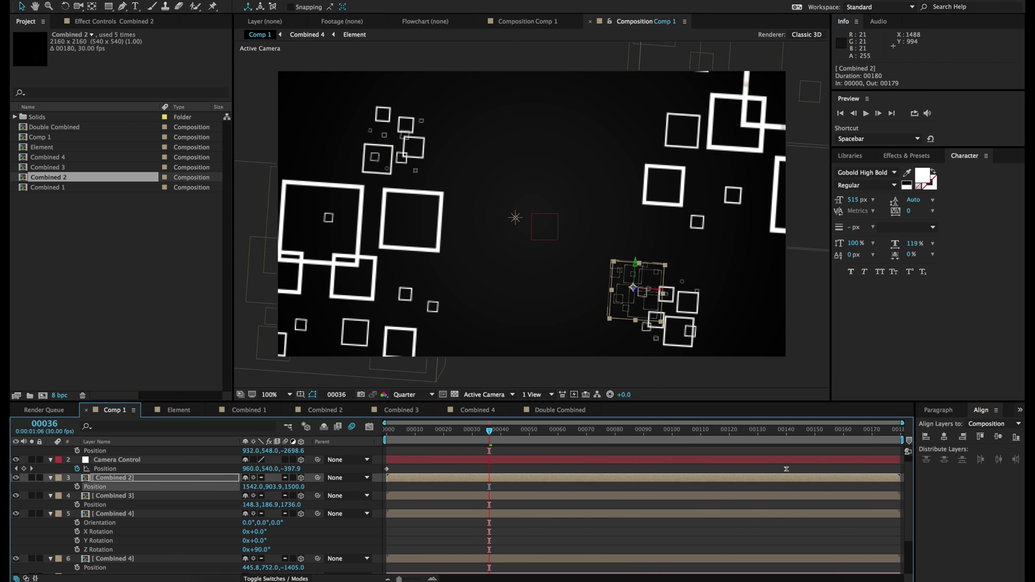
key(Return)
Duplicate Combined 2, set the copy's Z Position to 1000, and move it to the upper middle of the frame
key(ctrl+d)
click(295, 487)
text(1000)
key(Return)
drag(647, 298, 584, 171)
Set the Z Rotation of the upper Combined 2 copy to 180°
key(r)
click(259, 514)
text(180)
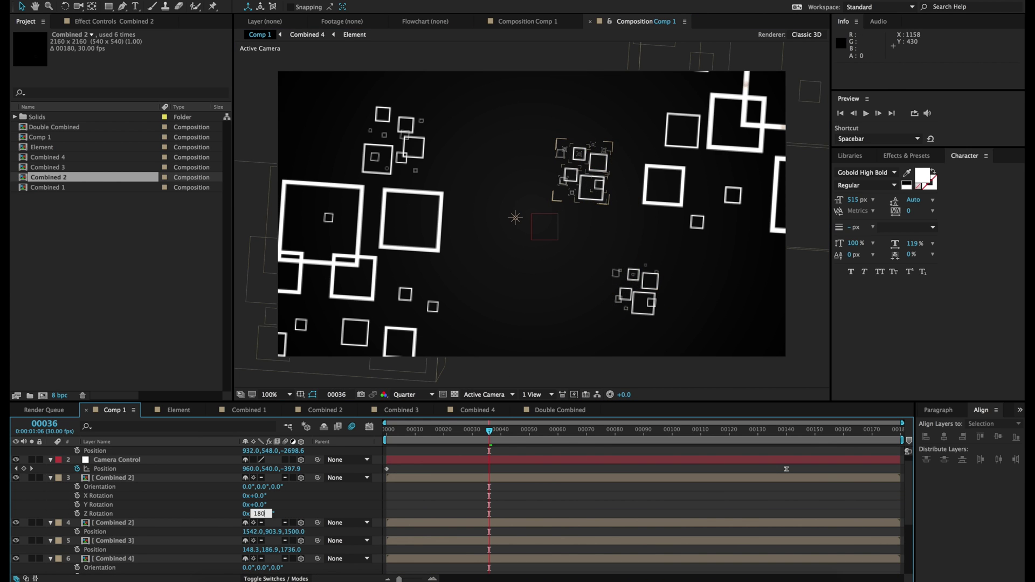
key(Return)
Duplicate Combined 3 and set the copy's Z Rotation to 90°
click(113, 540)
key(r)
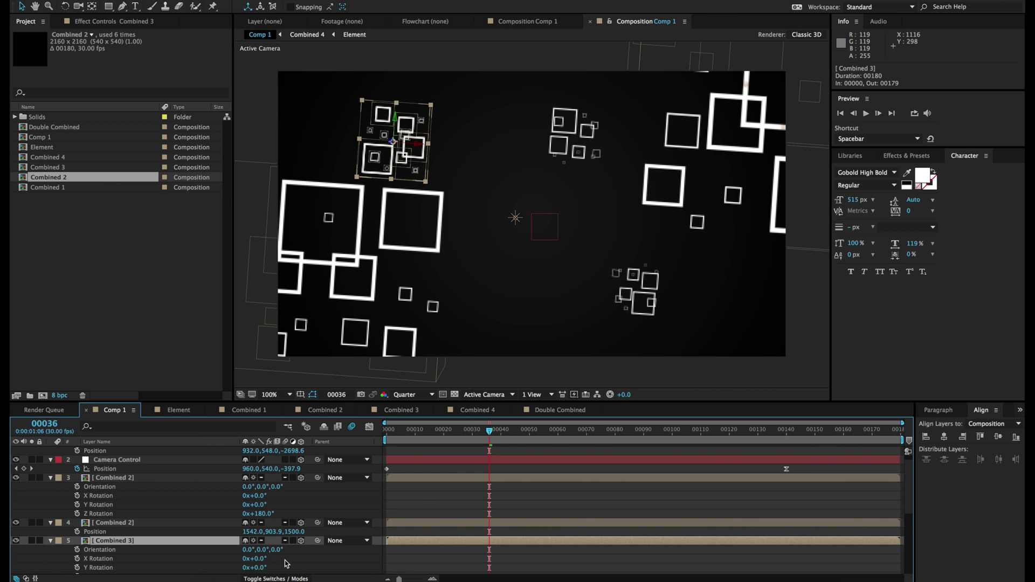
scroll(286, 563, down, 1)
click(260, 568)
text(90)
key(Return)
Place the Combined 3 copy near the frame's lower edge at about 577, 1143 with a Z Position of 700, and save the project
drag(377, 148, 353, 405)
key(p)
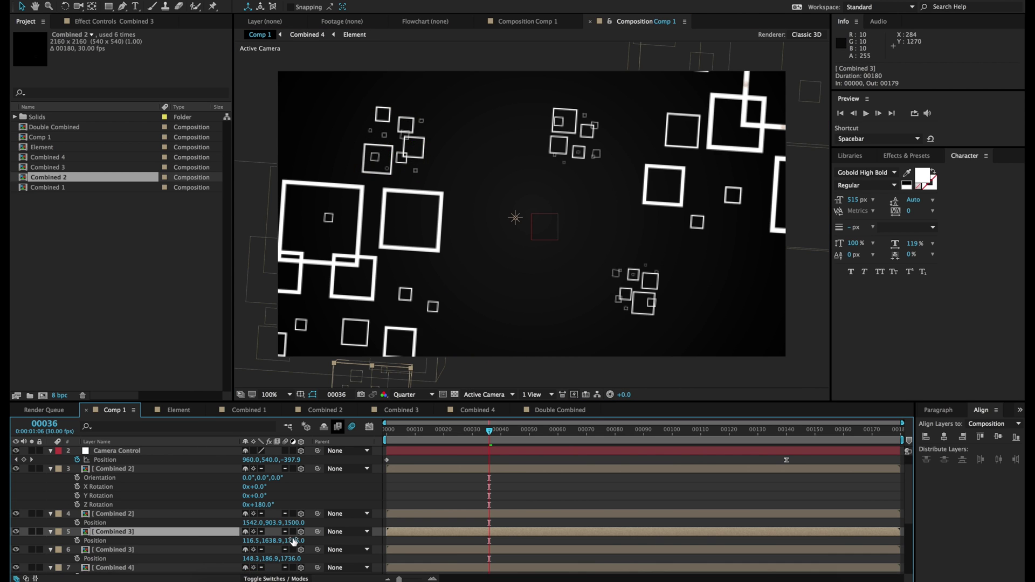
key(comma)
drag(447, 323, 500, 291)
key(ctrl+s)
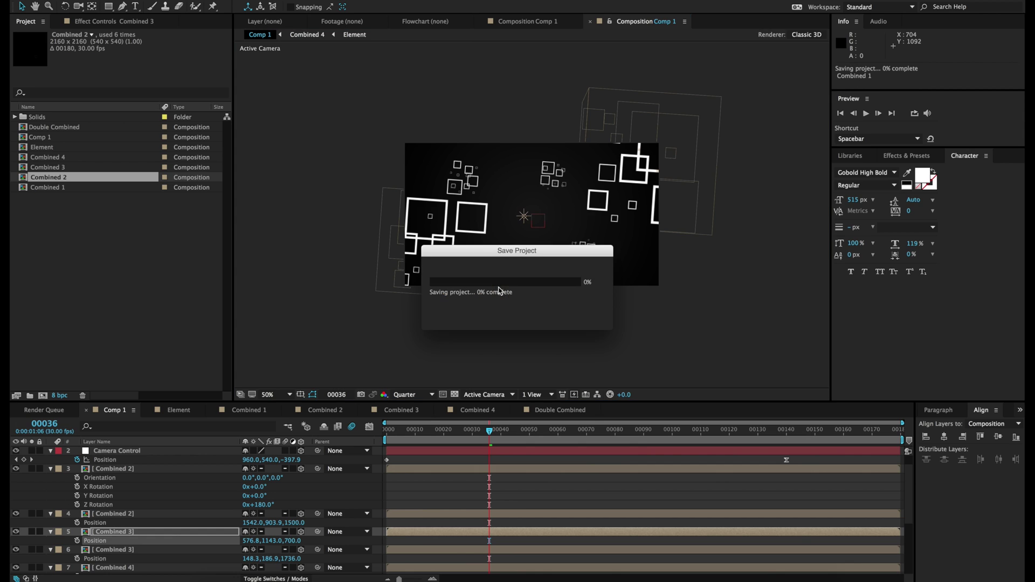
Fit the composition in the viewer and collapse the properties of the Combined 2, Combined 3, Combined 4 and REVEAL layers
click(467, 487)
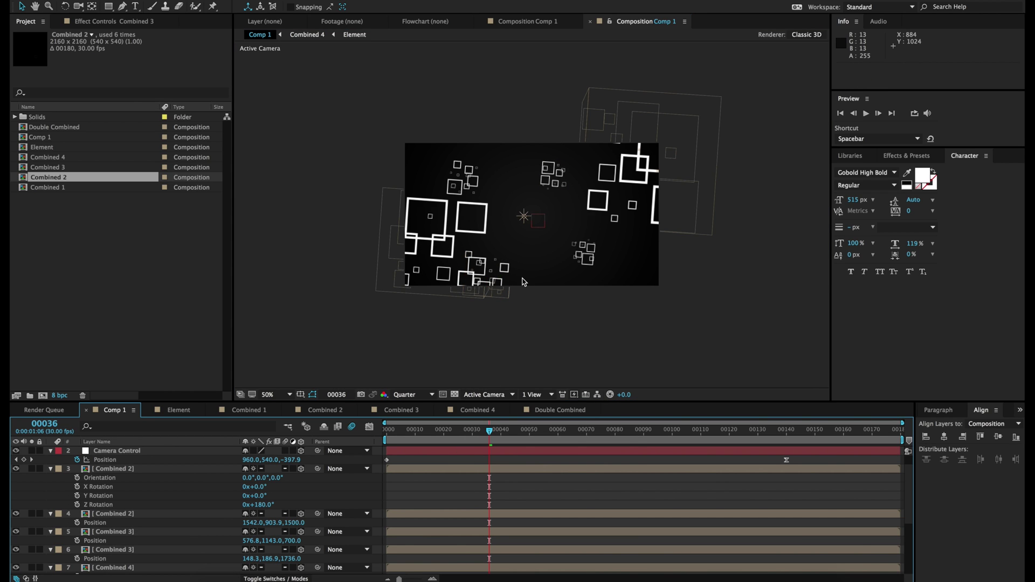
key(period)
click(274, 395)
click(277, 408)
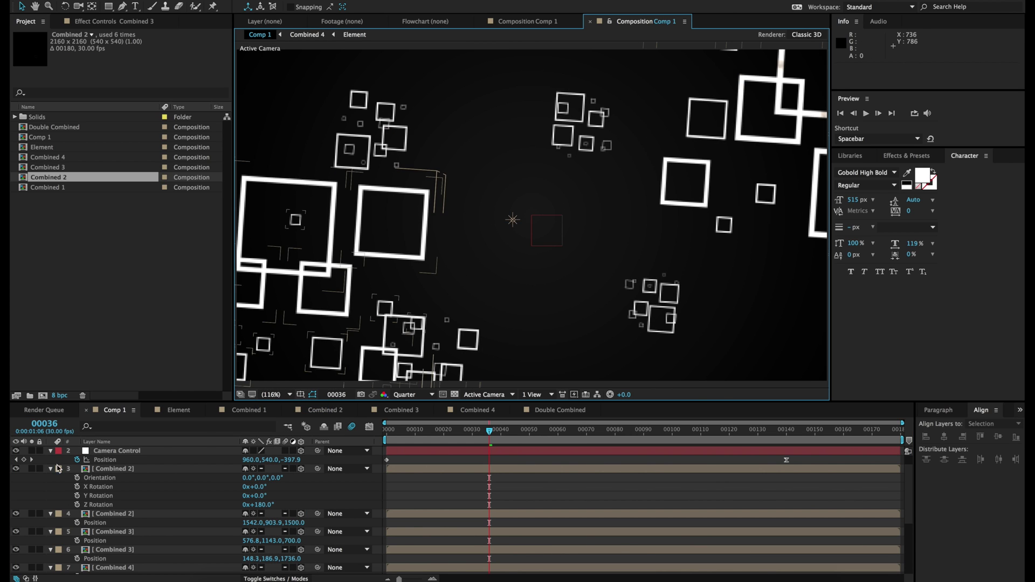
click(50, 469)
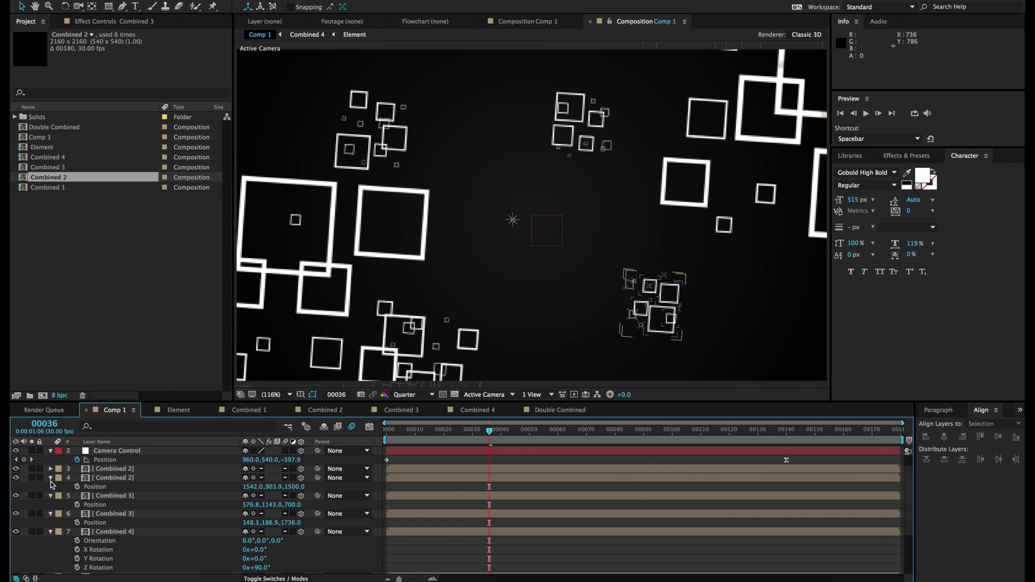
click(50, 478)
click(50, 486)
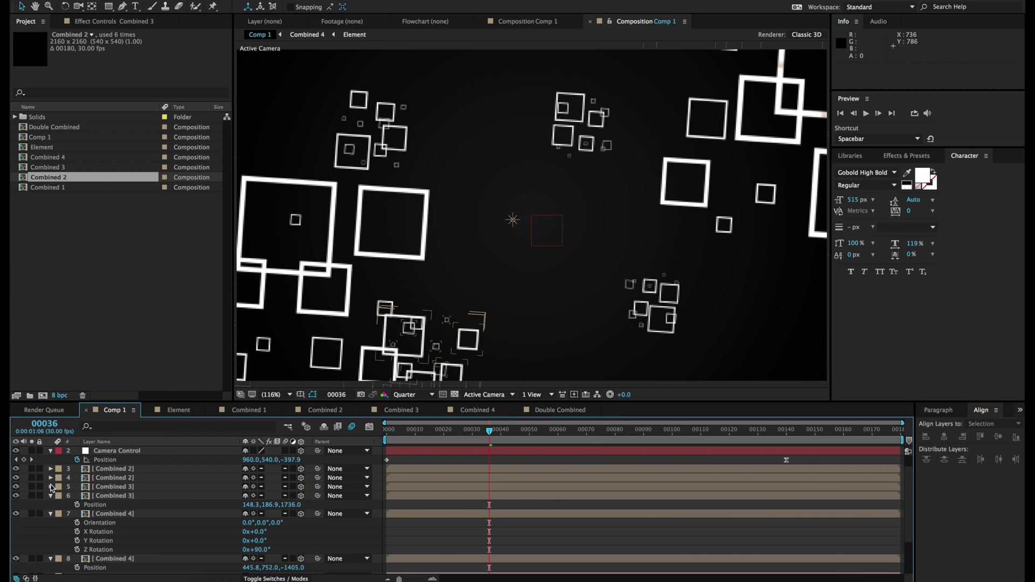
click(51, 495)
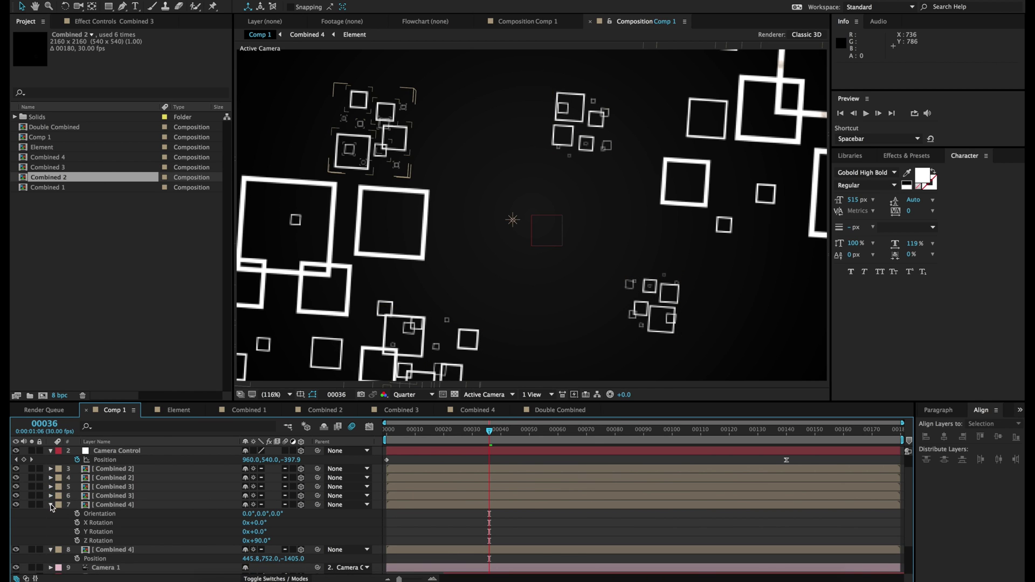
click(51, 505)
click(52, 515)
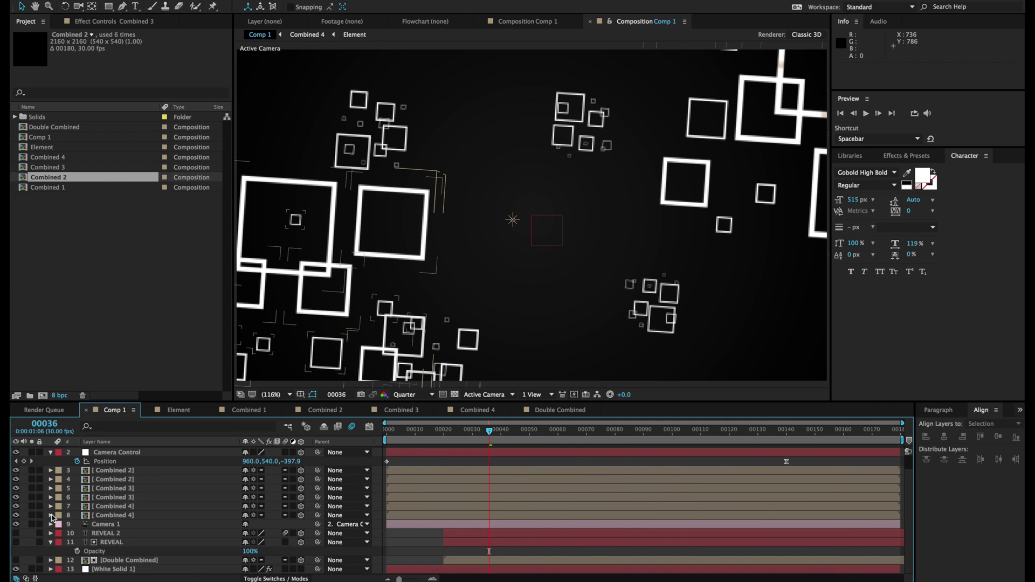
scroll(52, 546, up, 1)
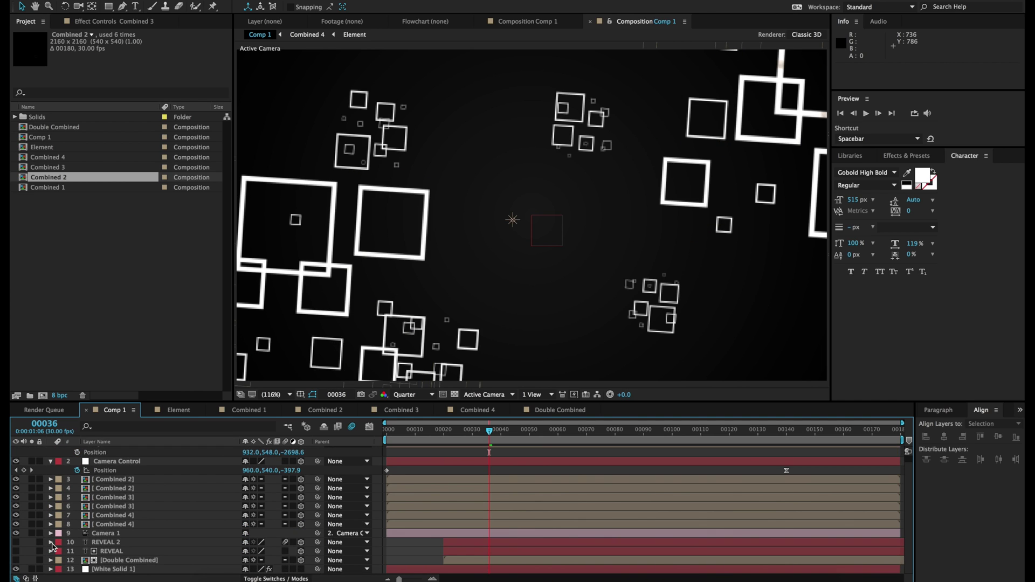
Show the Double Combined and REVEAL 2 layers again and go to frame 51 to check the title with the surrounding squares
click(16, 560)
click(16, 560)
click(16, 560)
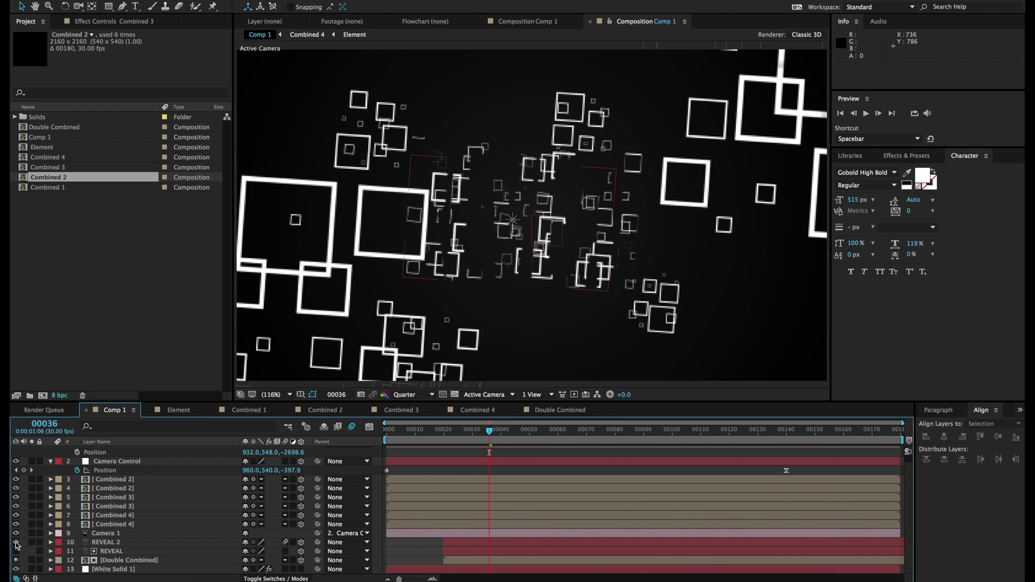
click(533, 430)
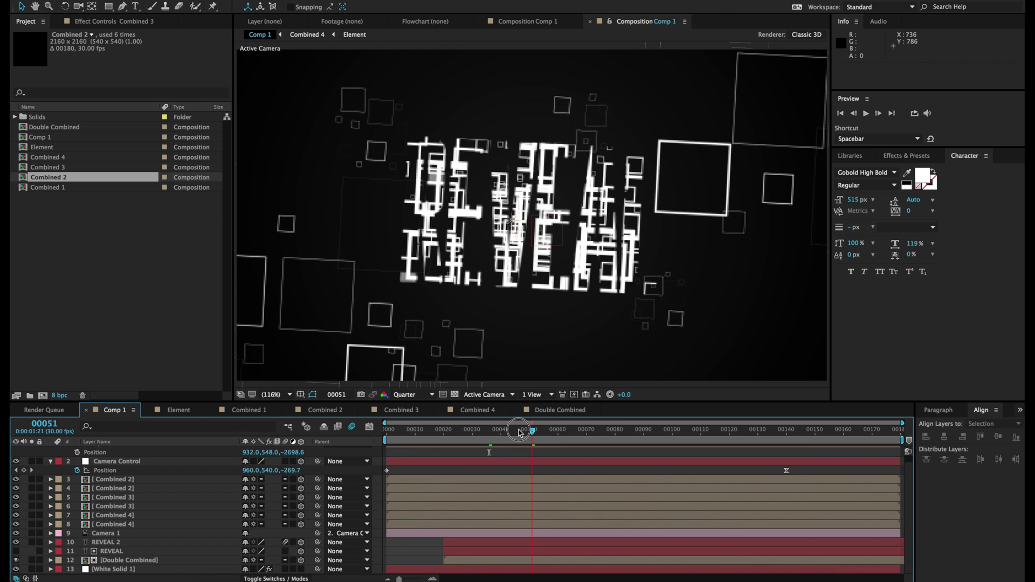
Stagger the start times of the Combined 2, 3 and 4 layers within about the first 11 frames and check frames 53 and 43
click(519, 431)
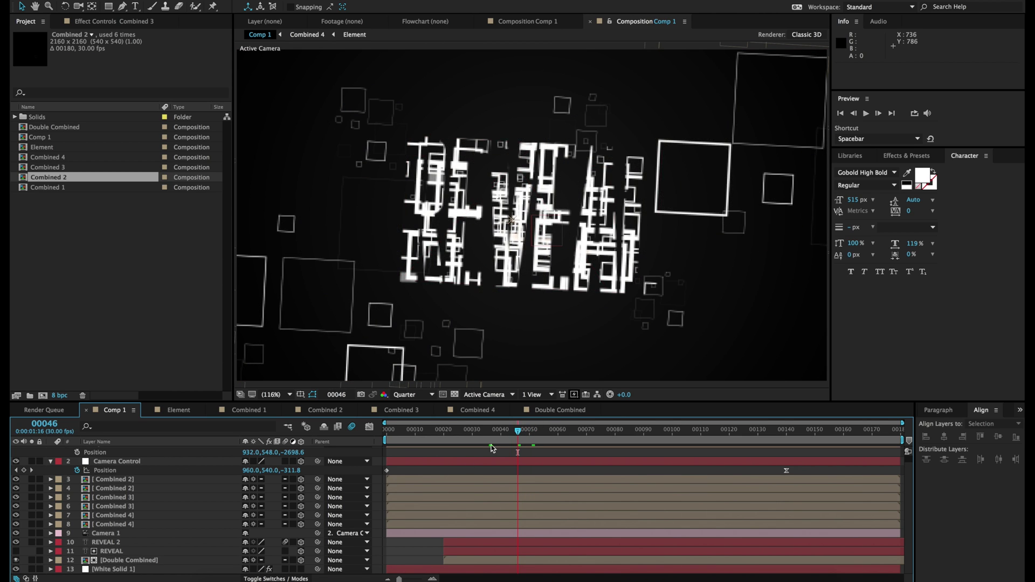
drag(411, 515, 468, 498)
drag(425, 480, 453, 479)
click(538, 432)
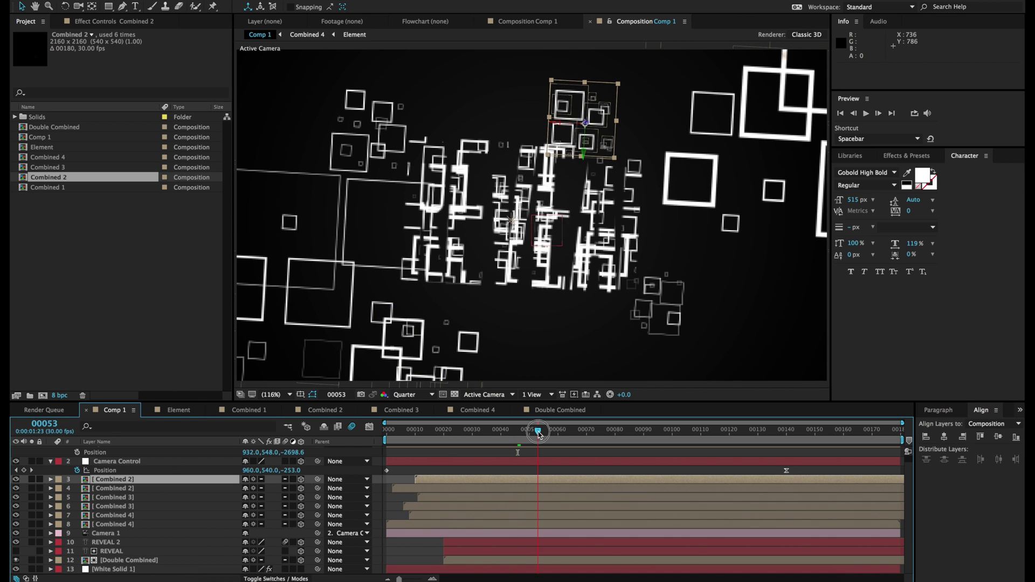
drag(538, 434, 509, 434)
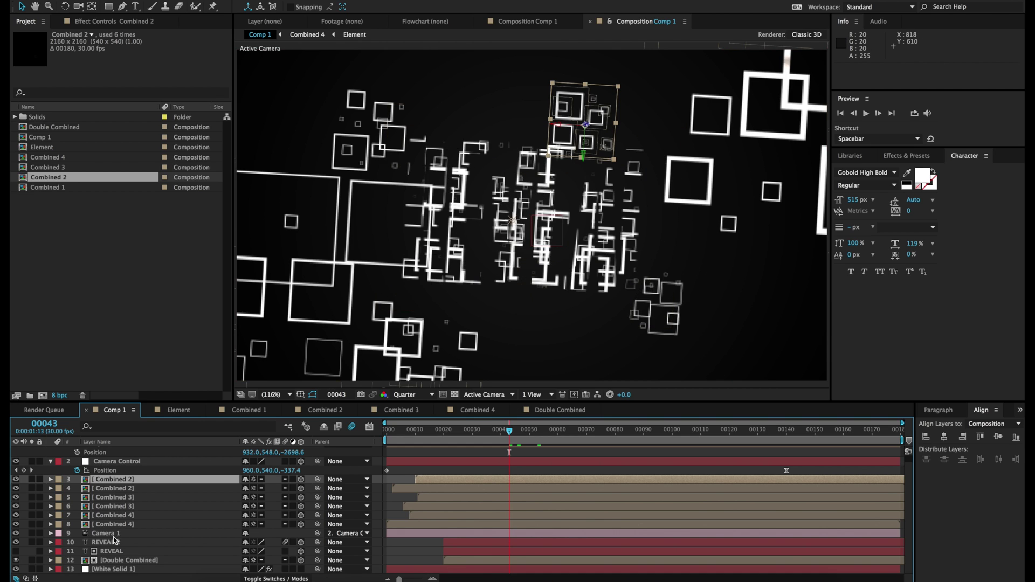
Turn on Depth of Field in the Camera Options of Camera 1
click(71, 535)
click(51, 533)
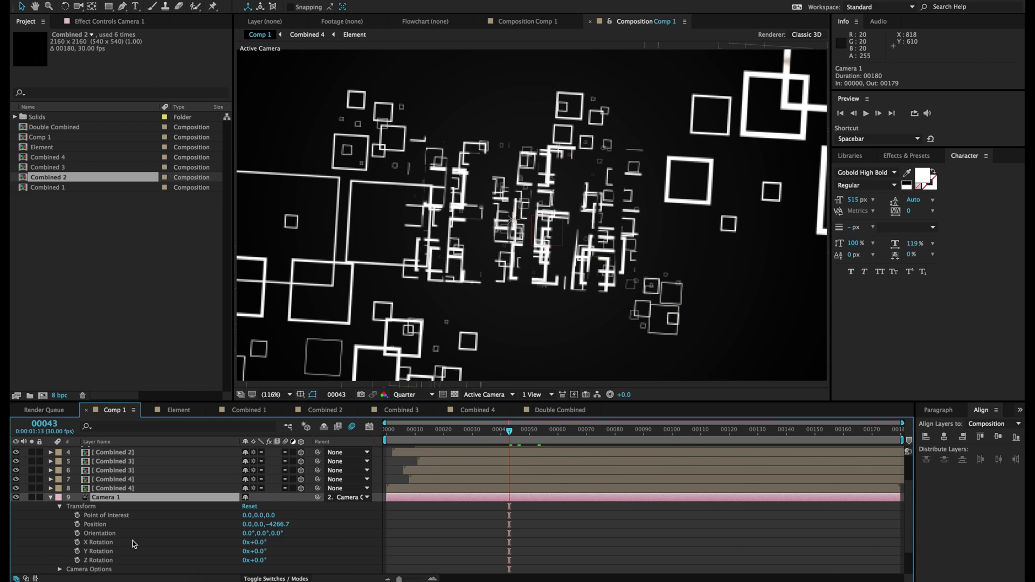
scroll(134, 545, down, 2)
click(60, 534)
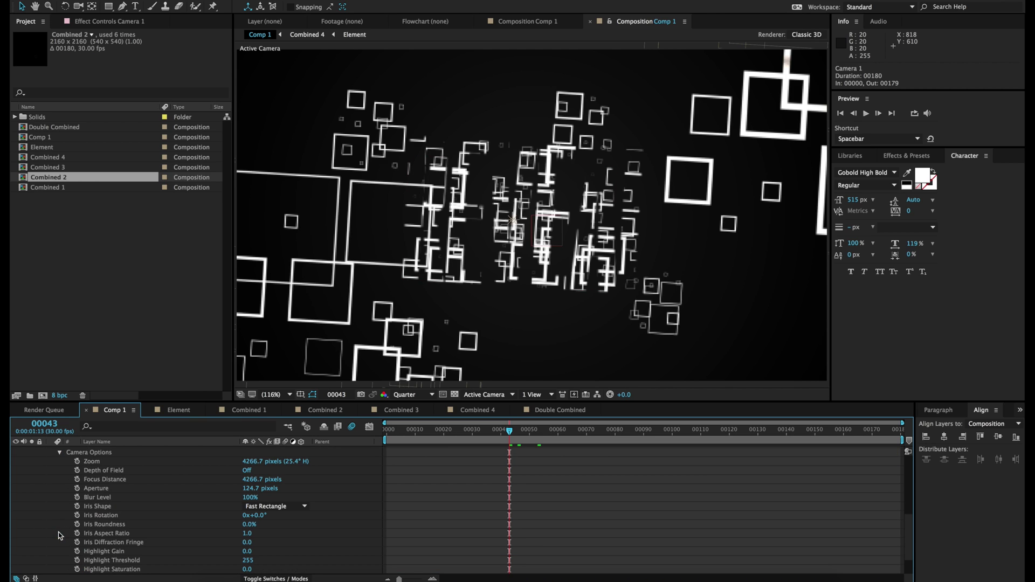
click(248, 472)
click(247, 471)
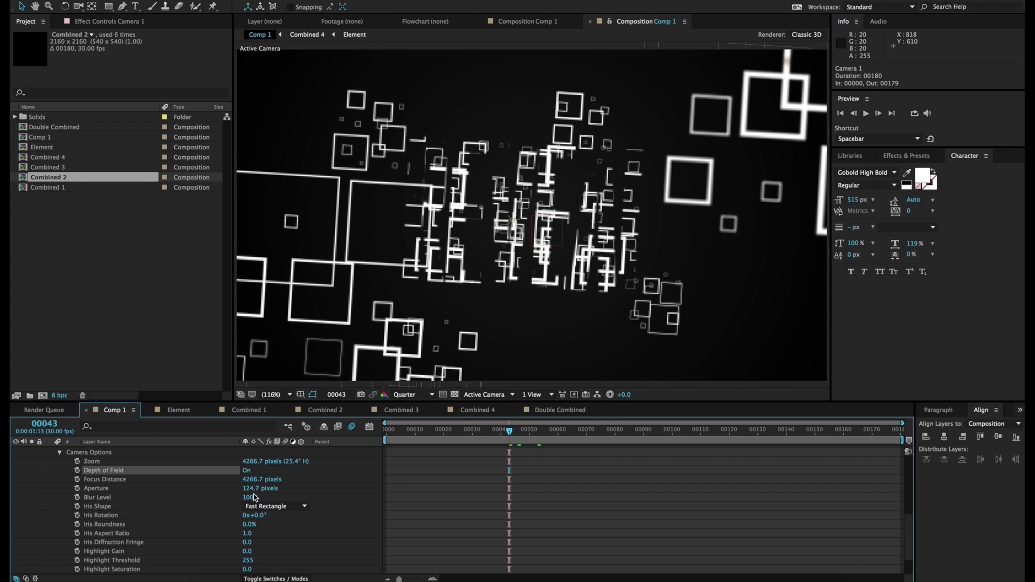
Raise Camera 1's Blur Level to 602%
drag(251, 497, 380, 500)
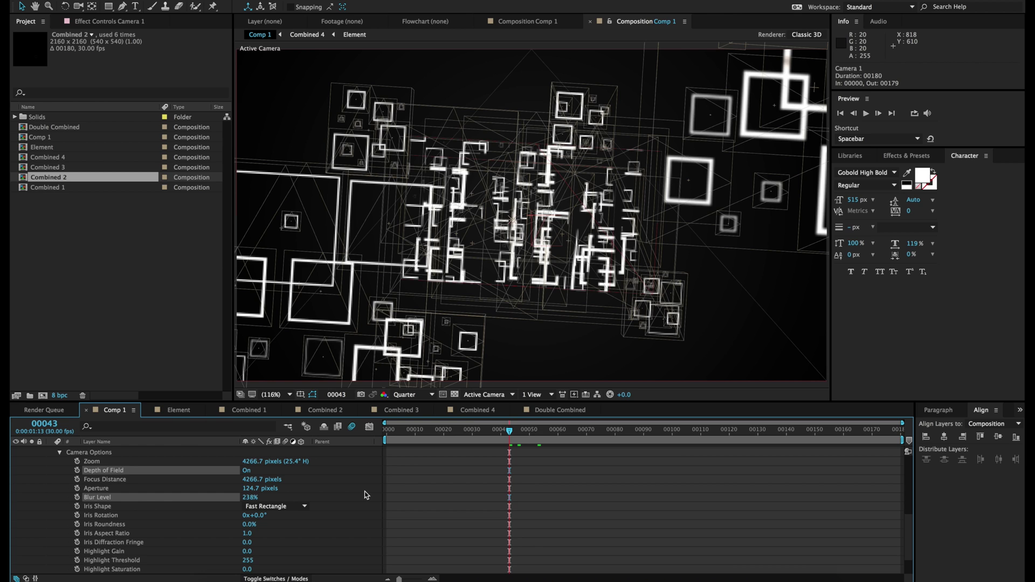
click(248, 497)
drag(248, 497, 427, 484)
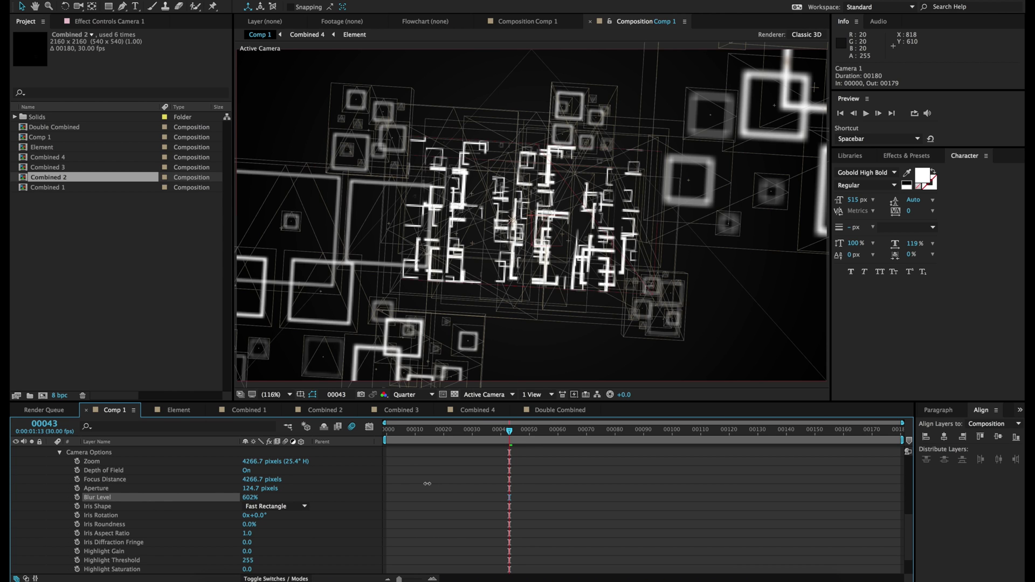
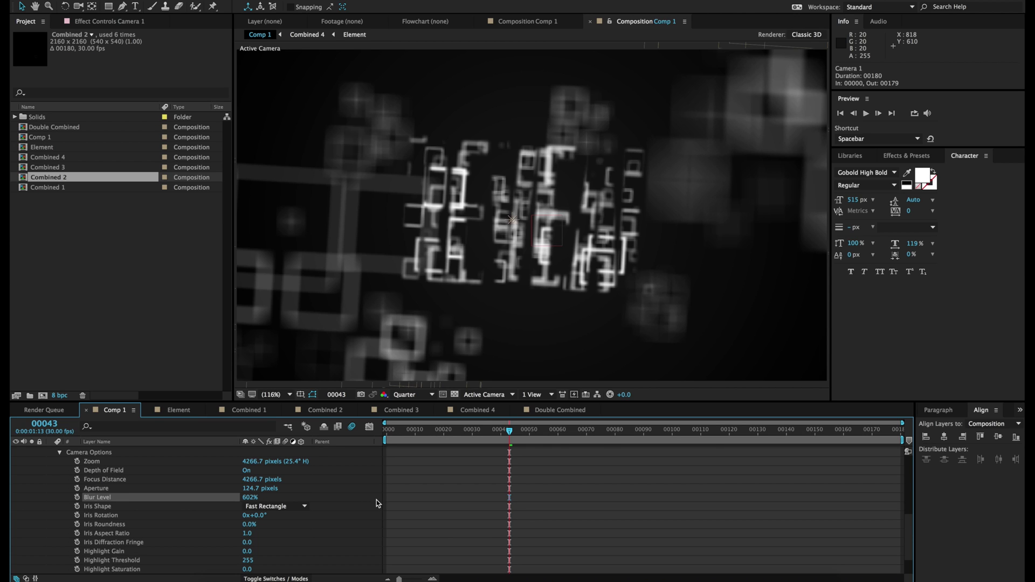
Try Camera 1 Focus Distance values of 1200 and 4000 pixels and compare neighbouring frames
scroll(179, 500, up, 3)
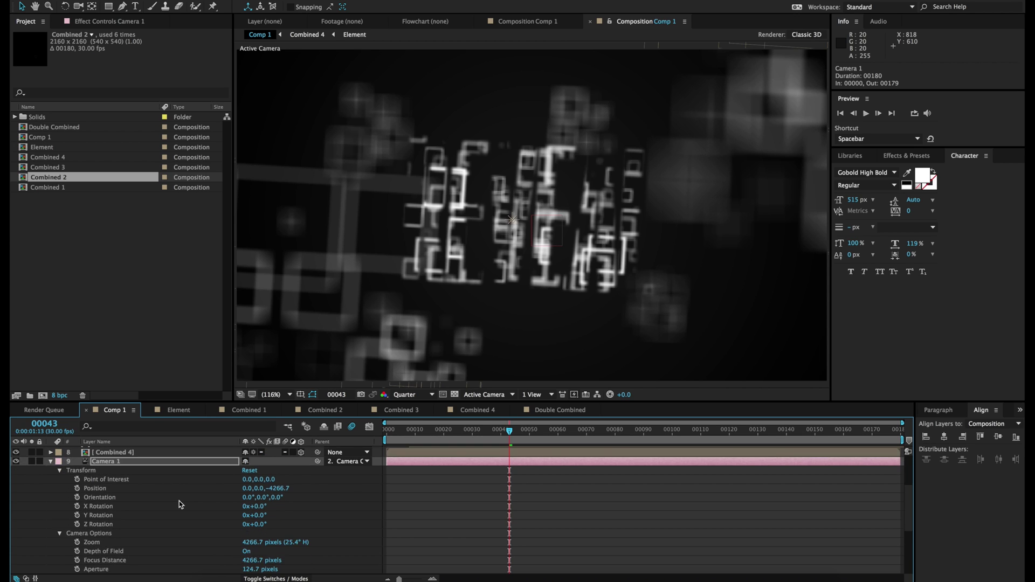
scroll(179, 500, down, 2)
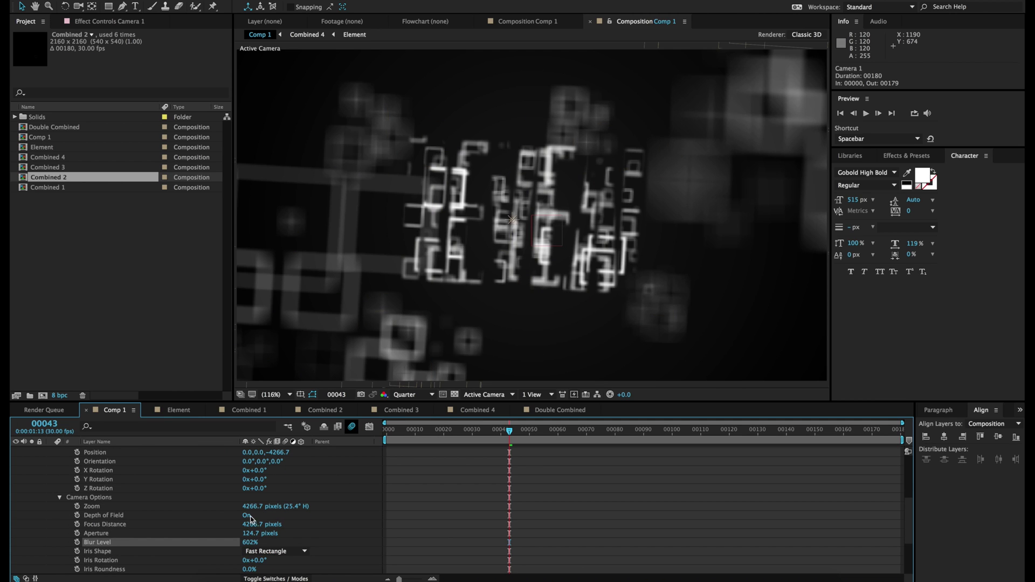
drag(253, 525, 177, 527)
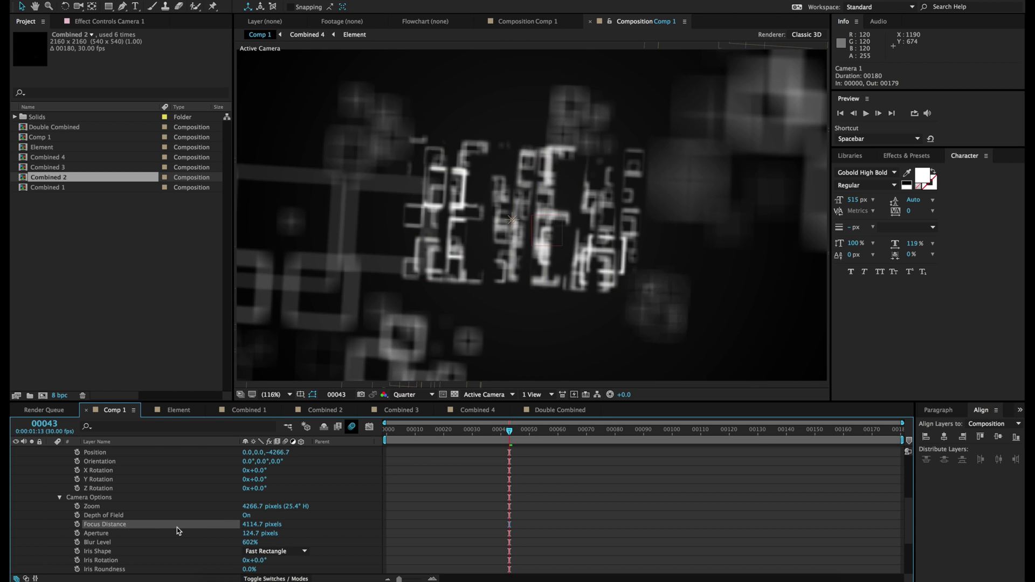
click(251, 526)
text(1200)
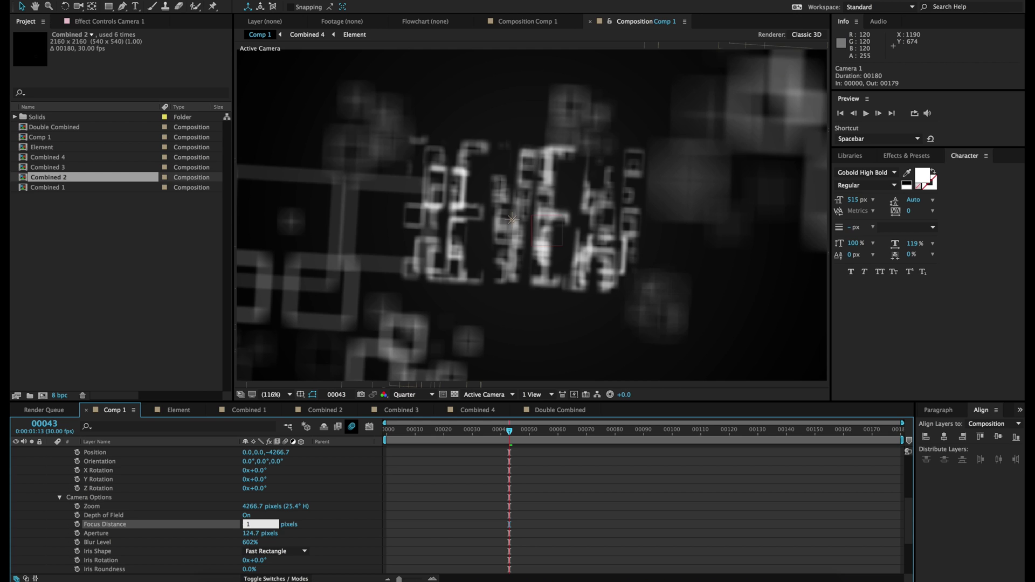
key(Return)
key(Page_Down)
key(Page_Down)
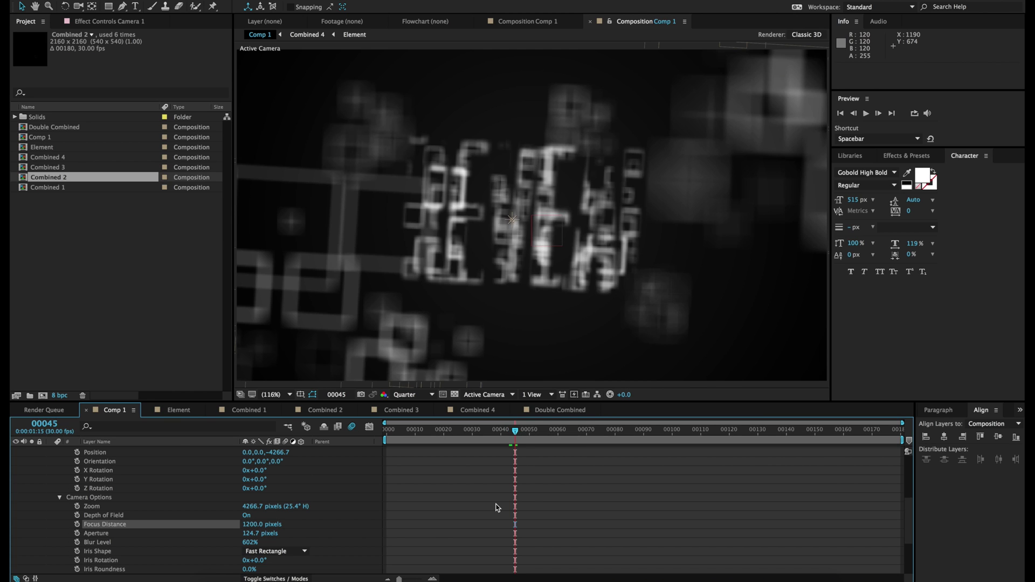
key(Page_Up)
key(Page_Up)
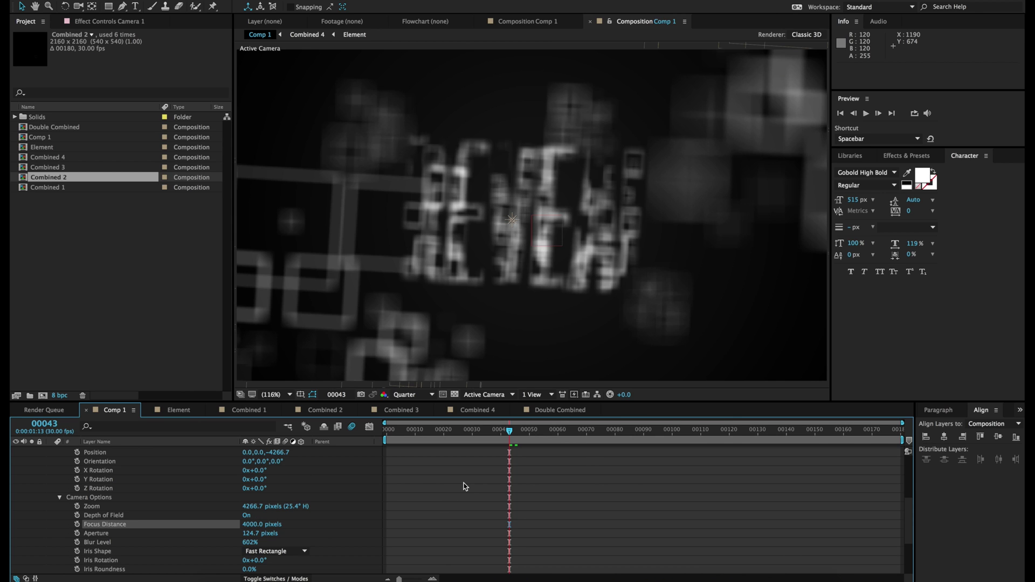
Try Focus Distance values of 6000 and 5000 pixels on Camera 1
click(255, 524)
text(6000)
key(Return)
click(253, 524)
text(5000)
key(Return)
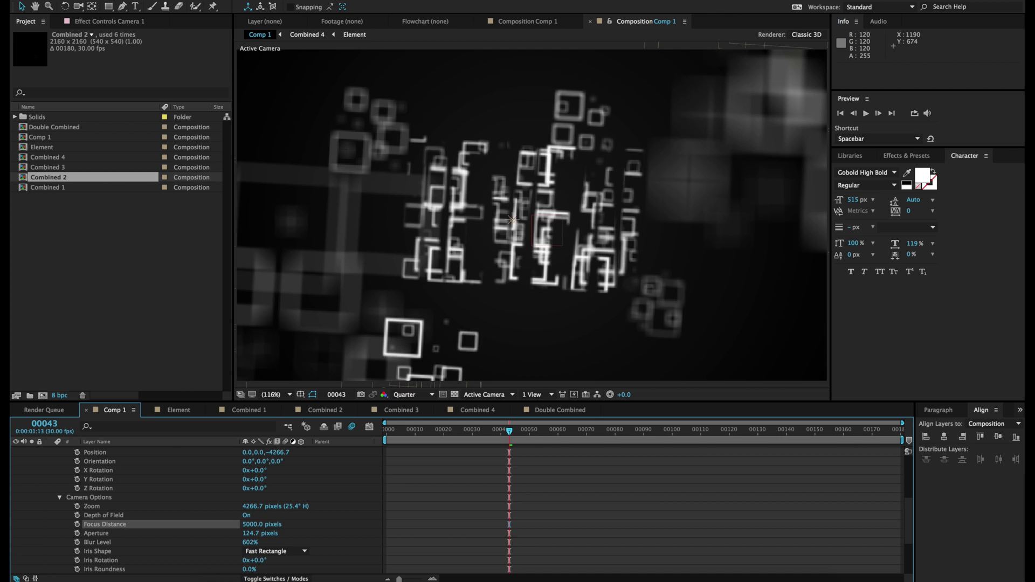
Set Camera 1's Focus Distance to 4500 pixels and its Blur Level to 300%
click(253, 524)
text(45)
key(Return)
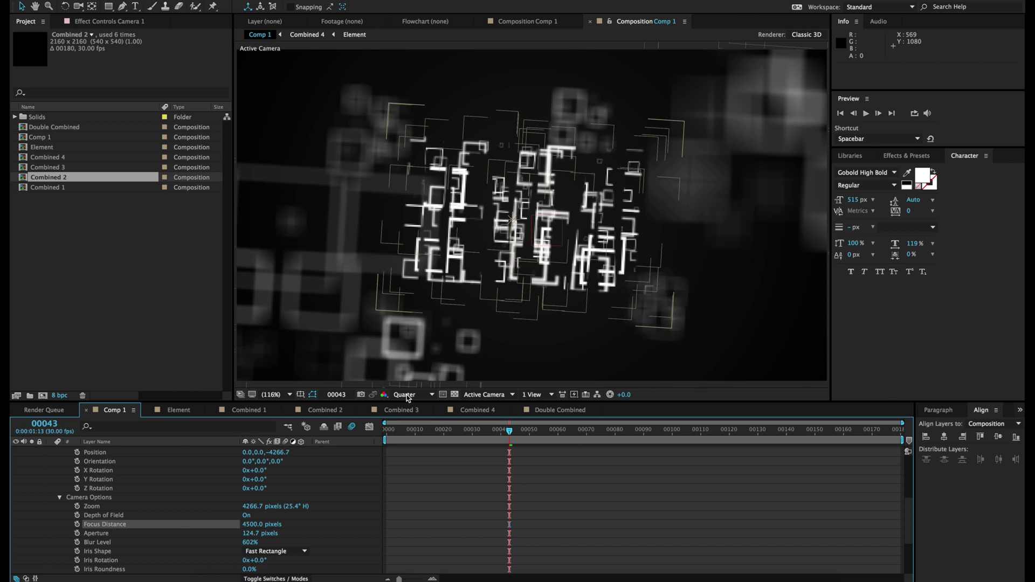
click(249, 542)
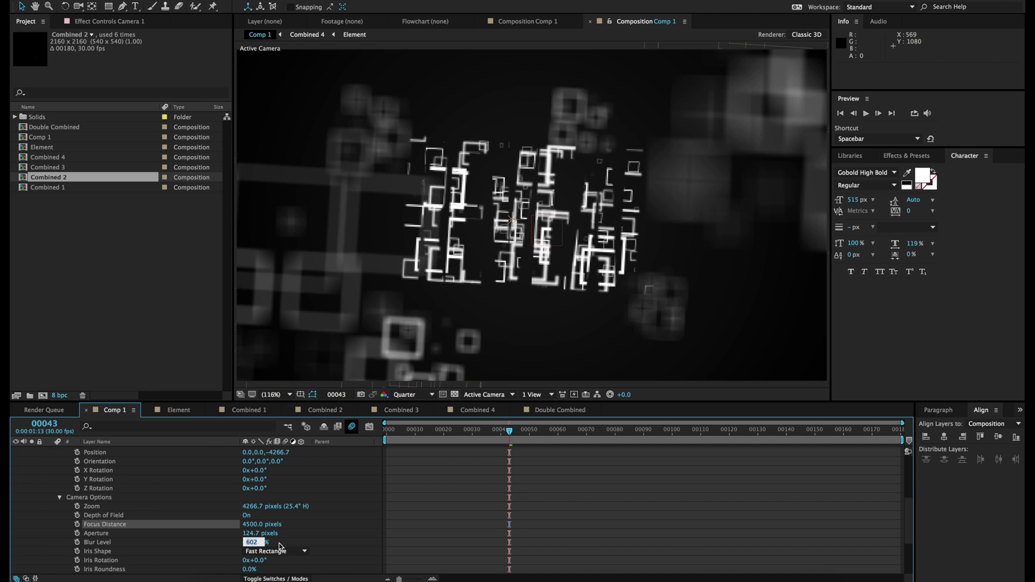
text(300)
key(Return)
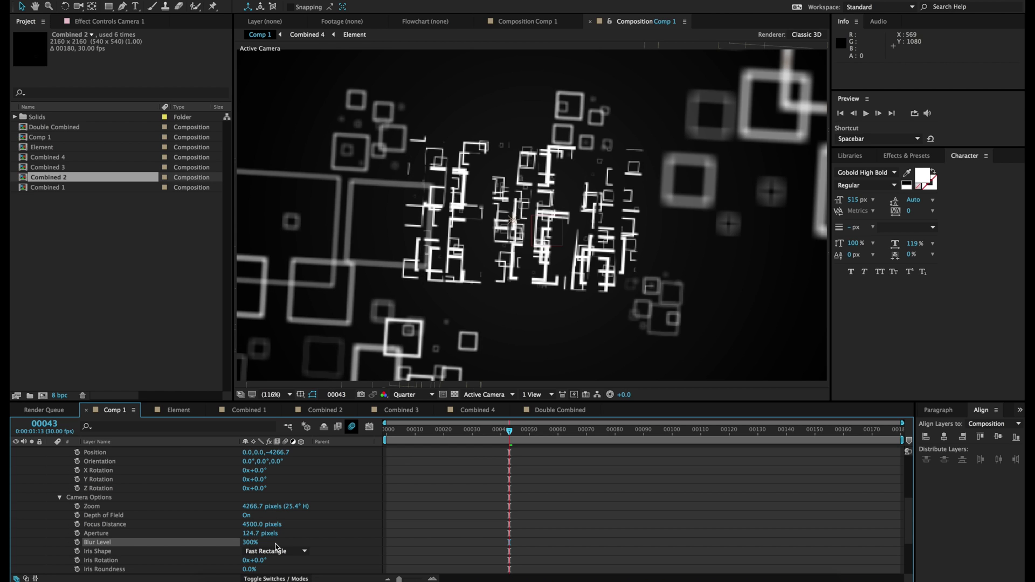
Set Camera 1's Aperture to 260 pixels and save the project
click(251, 535)
click(315, 531)
click(250, 533)
text(260)
key(Return)
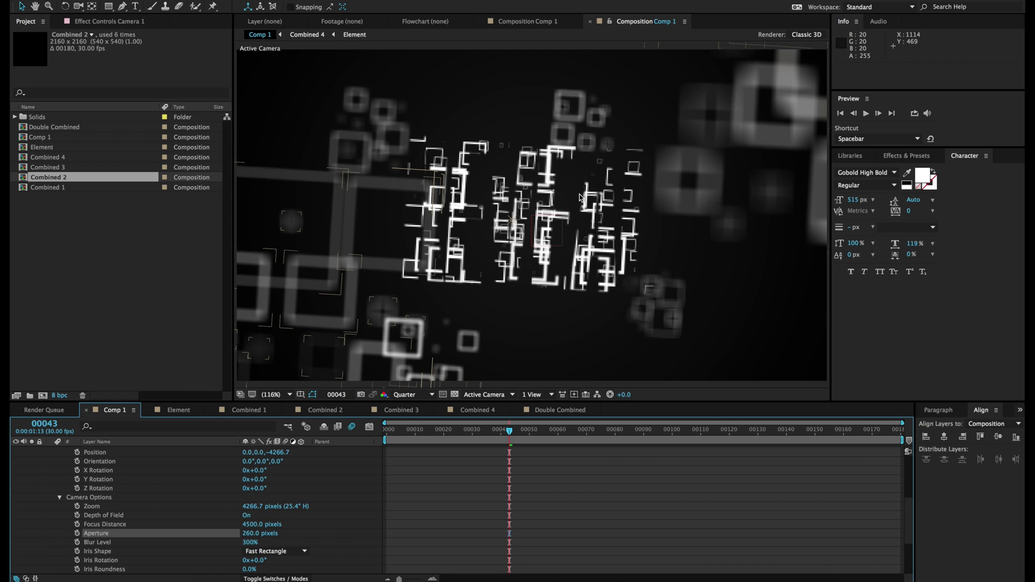
key(slash)
click(279, 394)
click(279, 405)
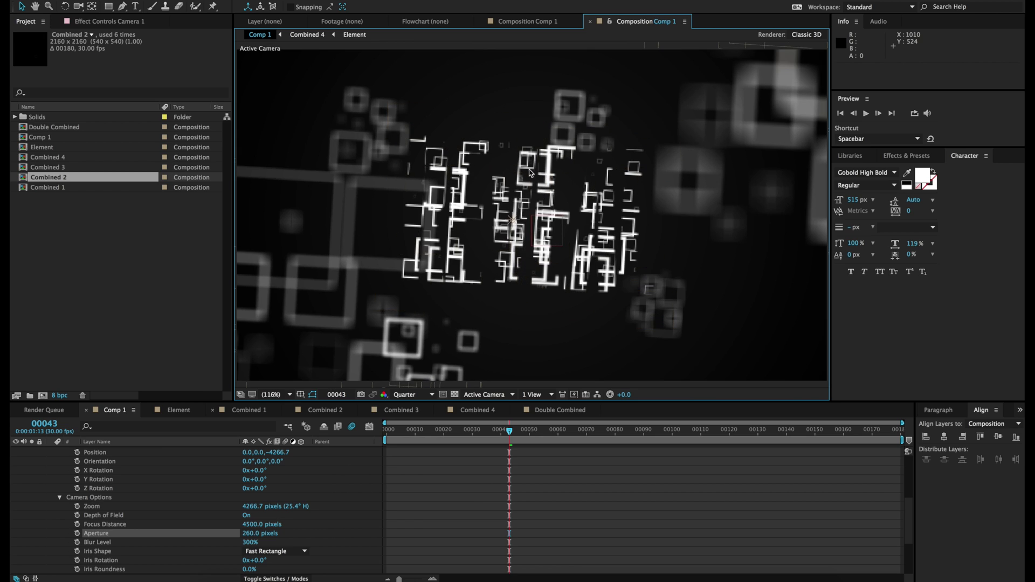
key(ctrl+s)
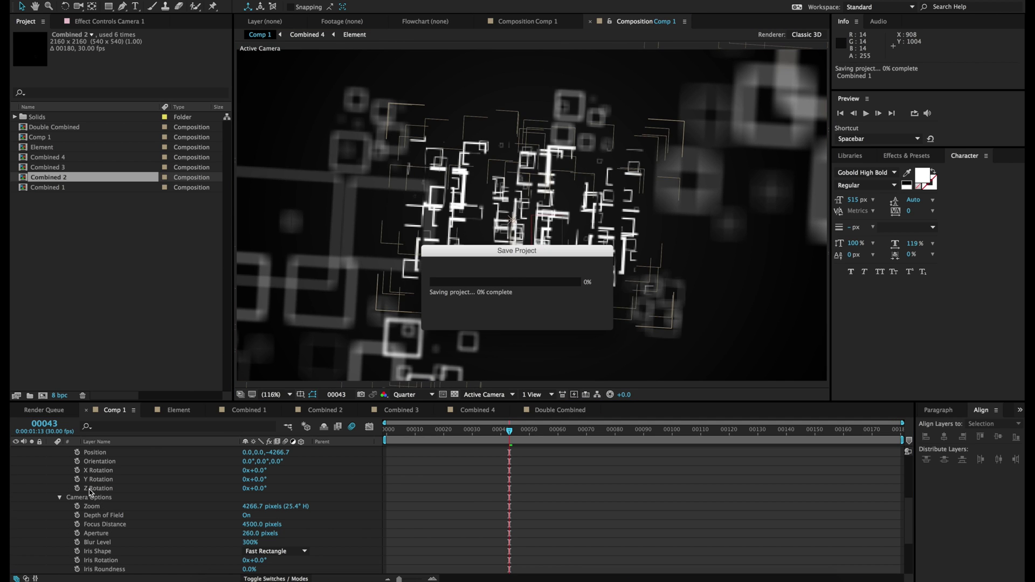
Collapse the Camera 1 properties and check the title's sharpness at several points from frame 53 to frame 104
scroll(90, 493, up, 5)
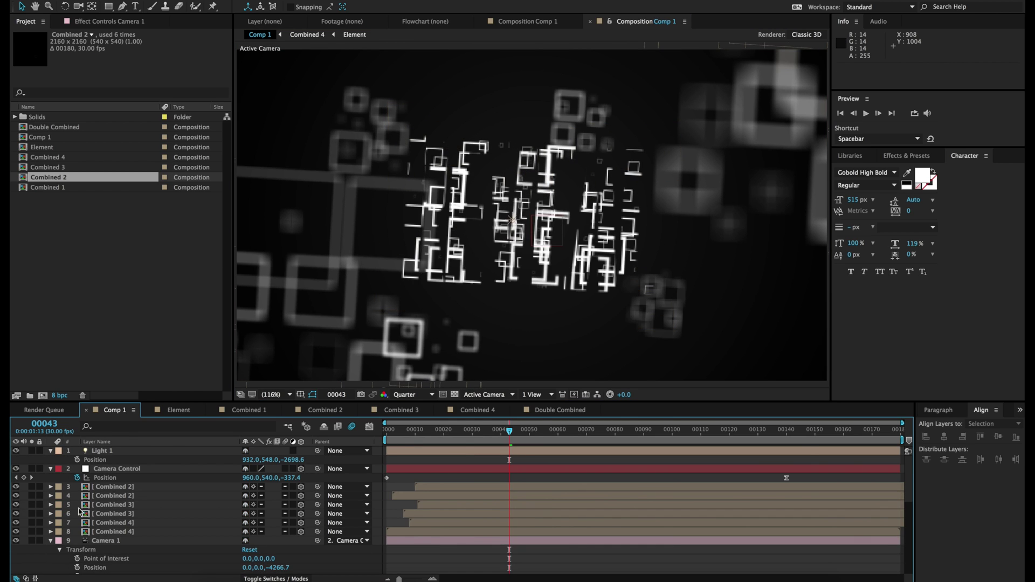
click(51, 541)
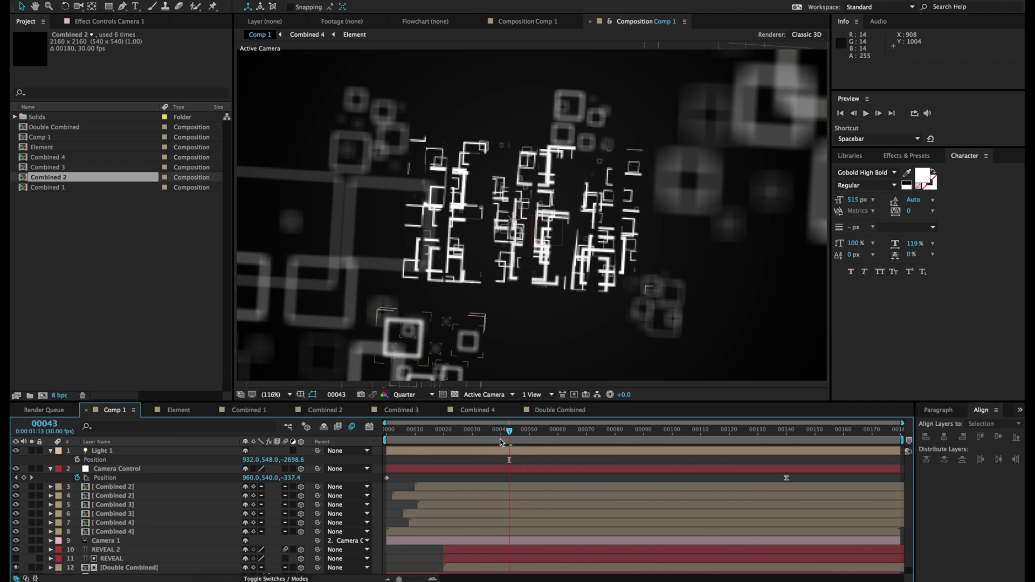
click(537, 433)
click(538, 433)
click(584, 434)
drag(584, 434, 638, 435)
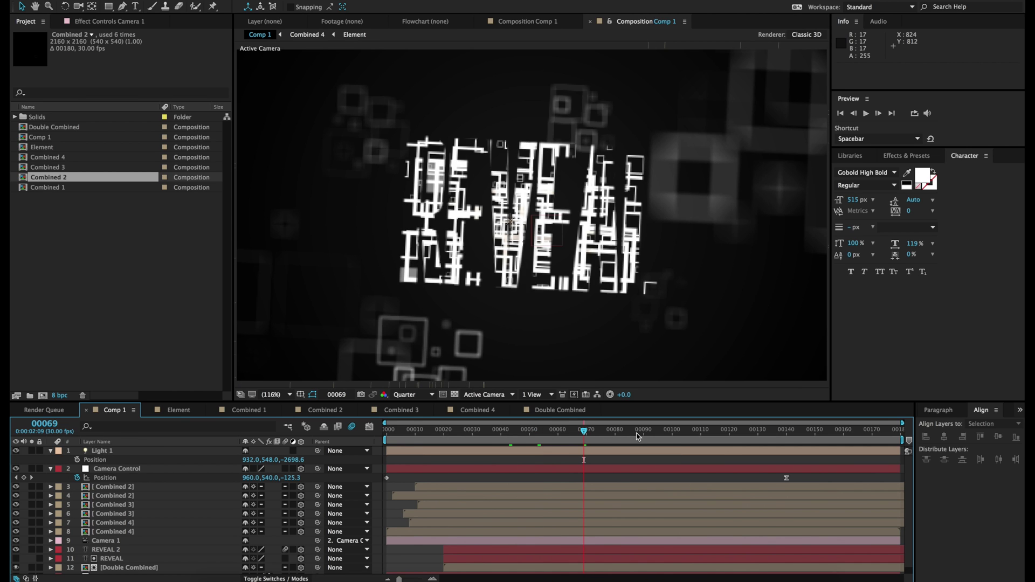
click(684, 433)
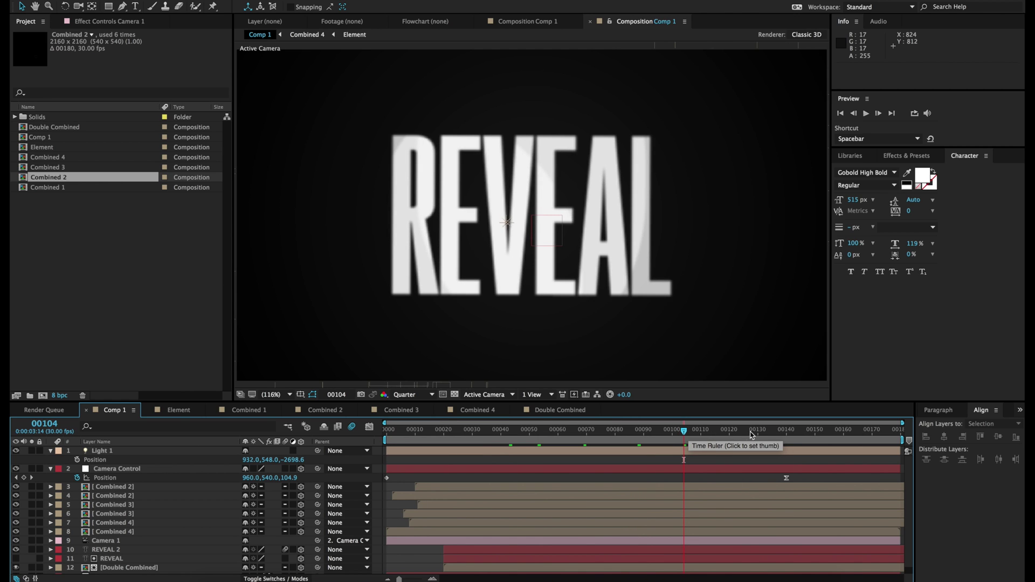
At frame 140, set Camera 1's Focus Distance to 4100 pixels and create a keyframe for it
click(786, 433)
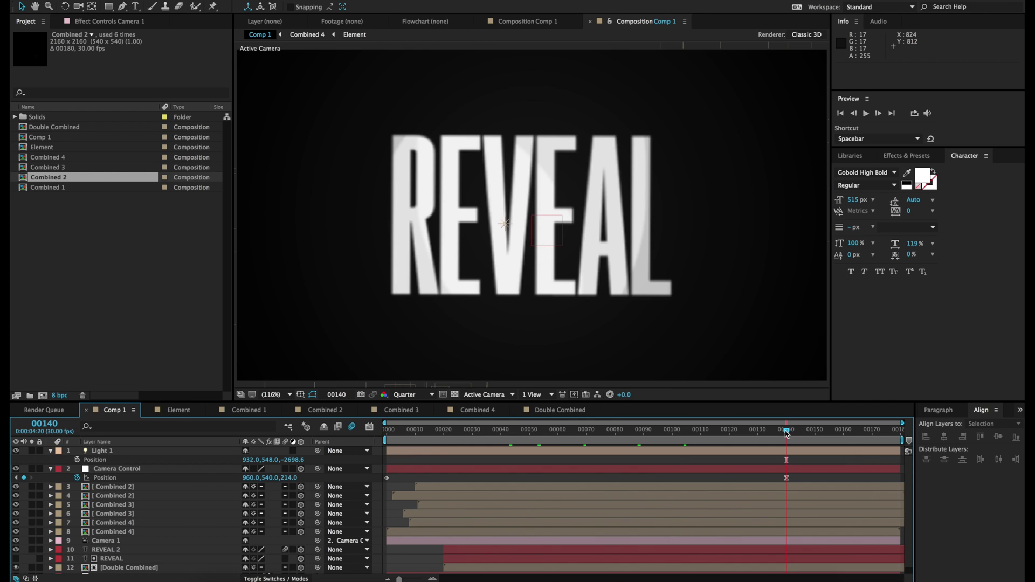
click(106, 540)
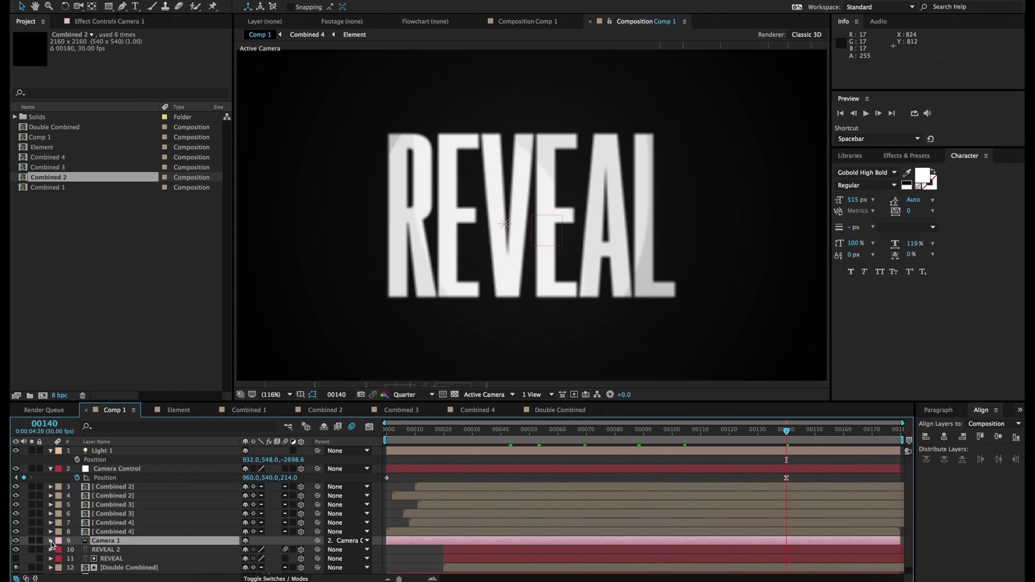
click(52, 541)
click(53, 543)
click(250, 551)
drag(250, 554, 218, 555)
click(77, 550)
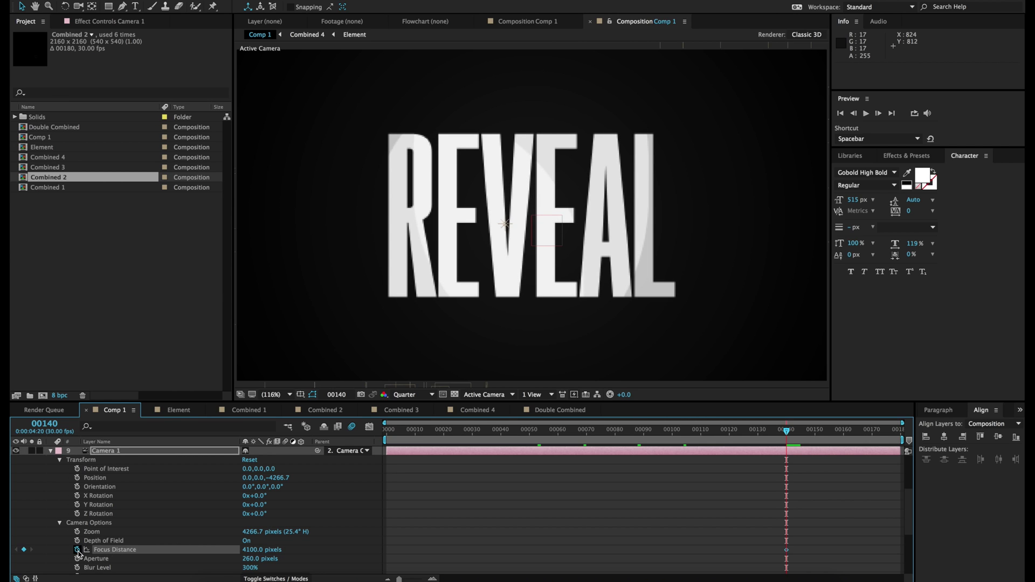
At frame 40, keyframe Camera 1's Focus Distance at 4500 pixels after trying 4400
click(501, 431)
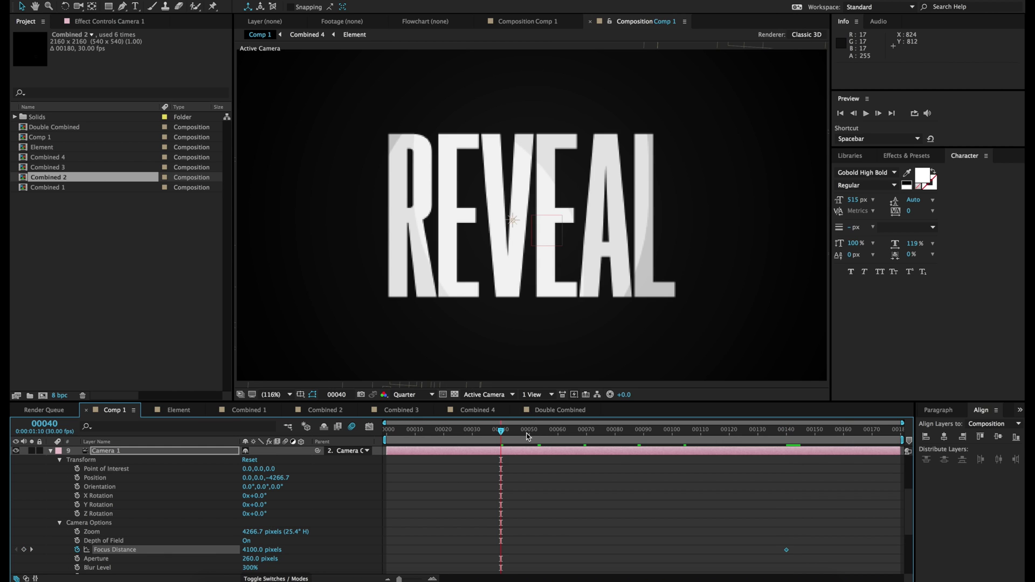
click(251, 550)
text(4)
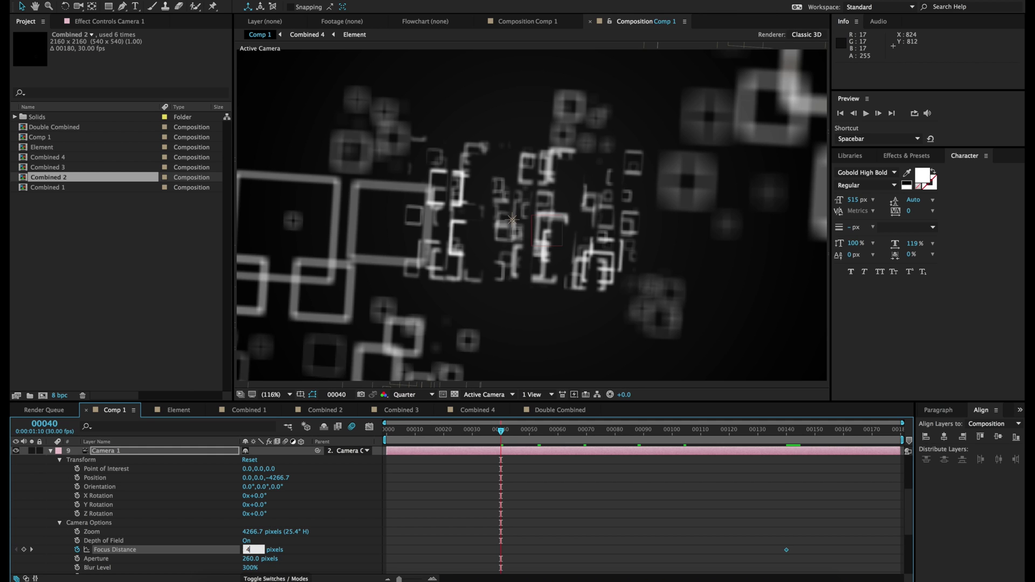
text(400)
key(Return)
click(250, 549)
text(4500)
key(Return)
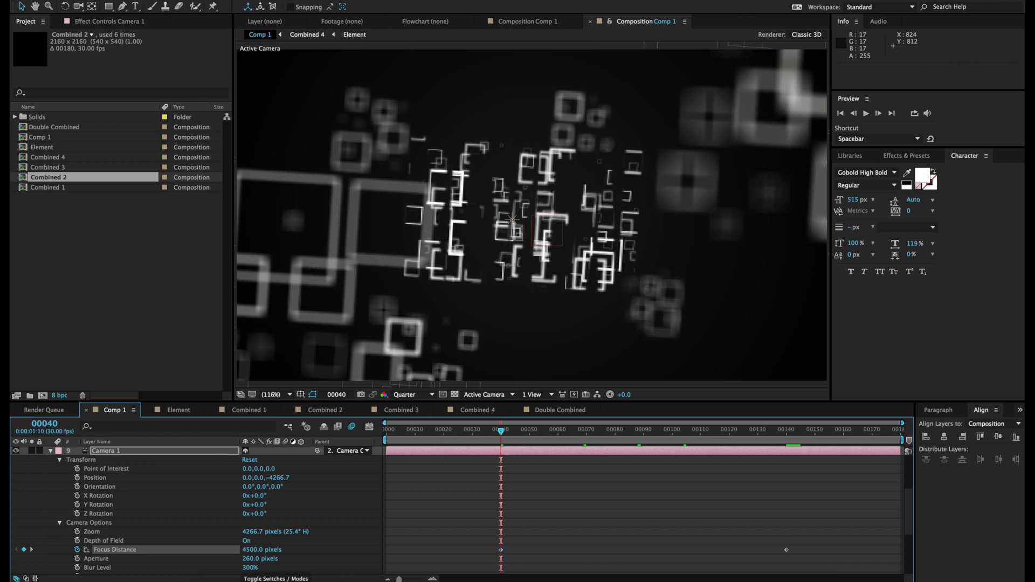
Check the title's focus at frames 75 and 65 and collapse the Camera 1 properties
click(497, 516)
click(601, 431)
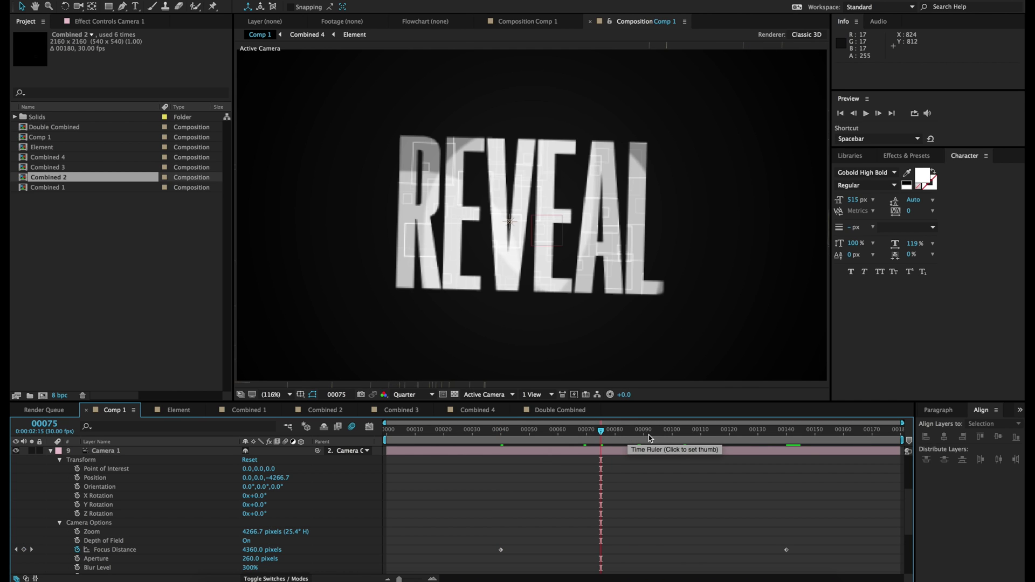
click(572, 431)
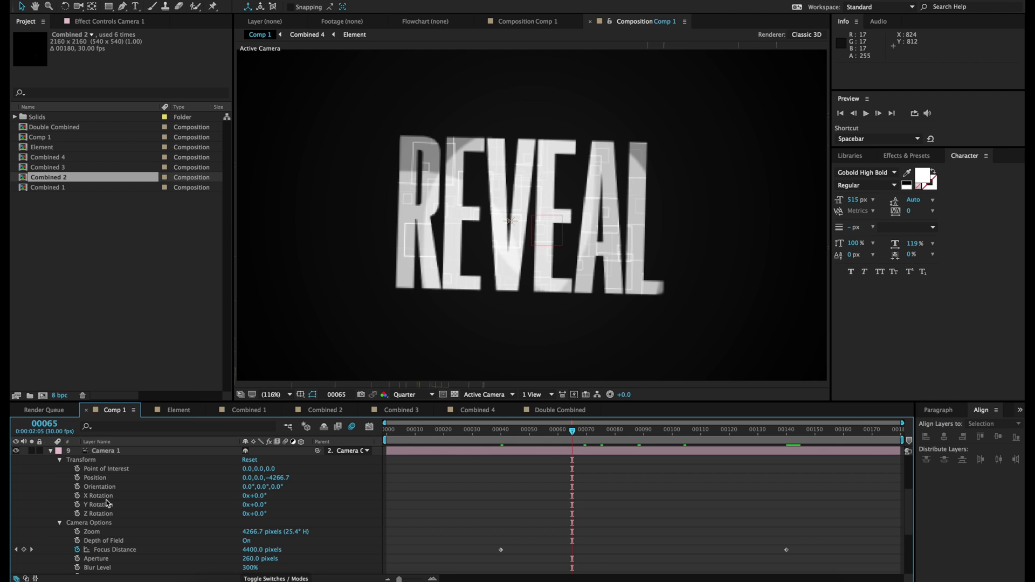
click(50, 452)
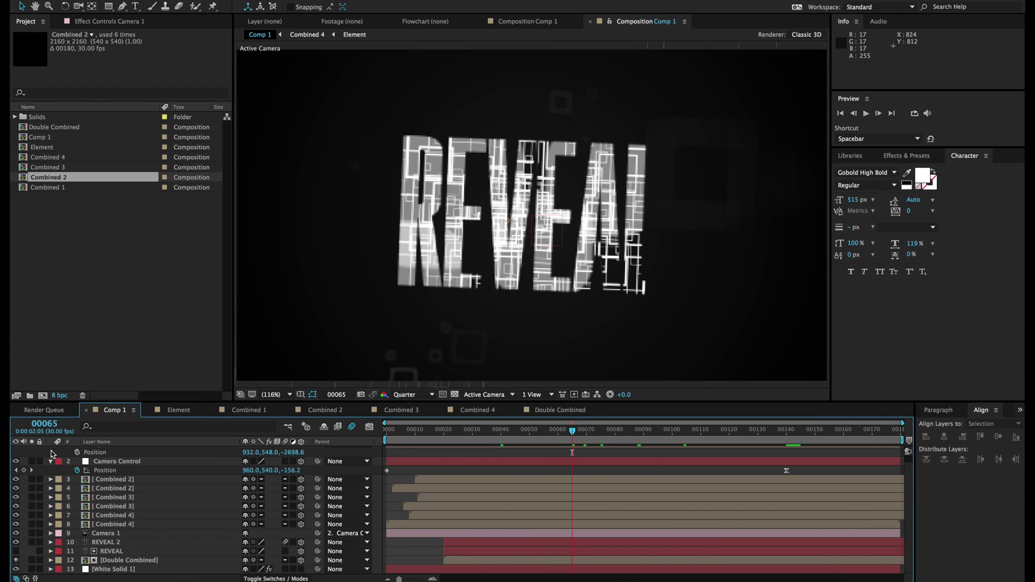
Save the project, go to frame 41 and fit the composition in the viewer
key(ctrl+s)
click(502, 435)
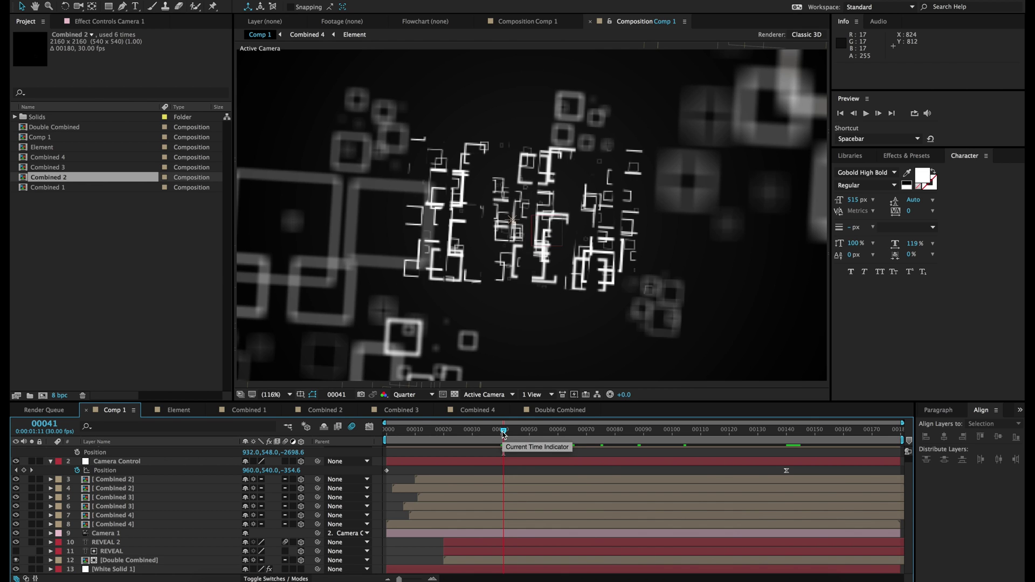
scroll(531, 211, down, 5)
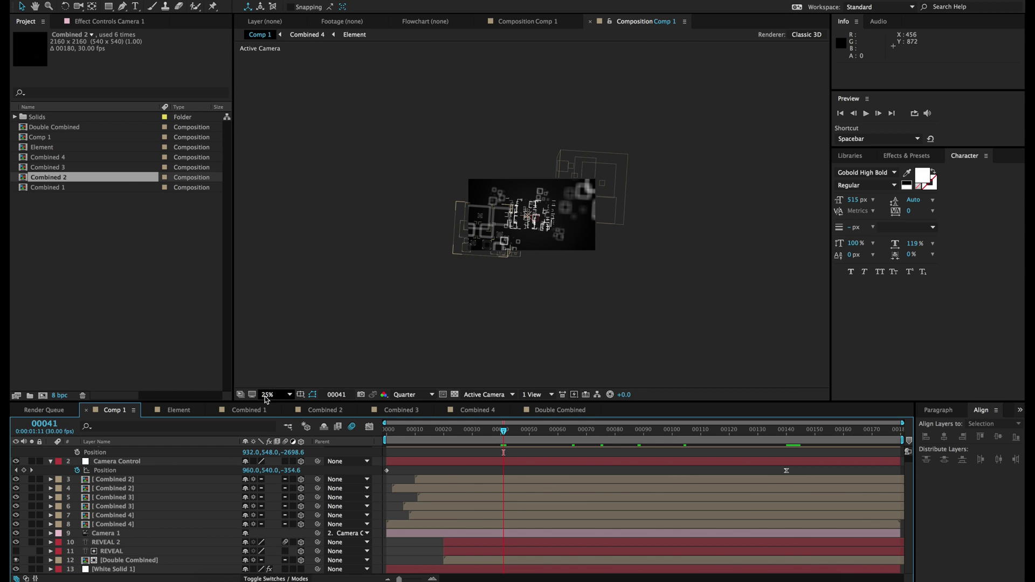
click(274, 395)
click(279, 407)
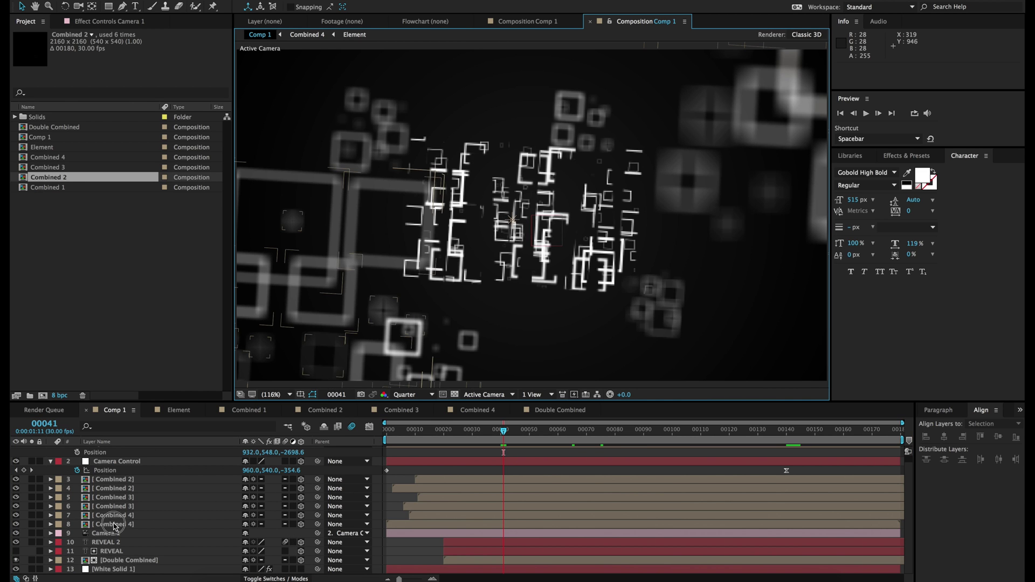
Move the bottom Combined 4 layer below the top Combined 2 layer and pre-compose all six Combined layers as "Main Layers"
drag(109, 525, 119, 484)
click(117, 481)
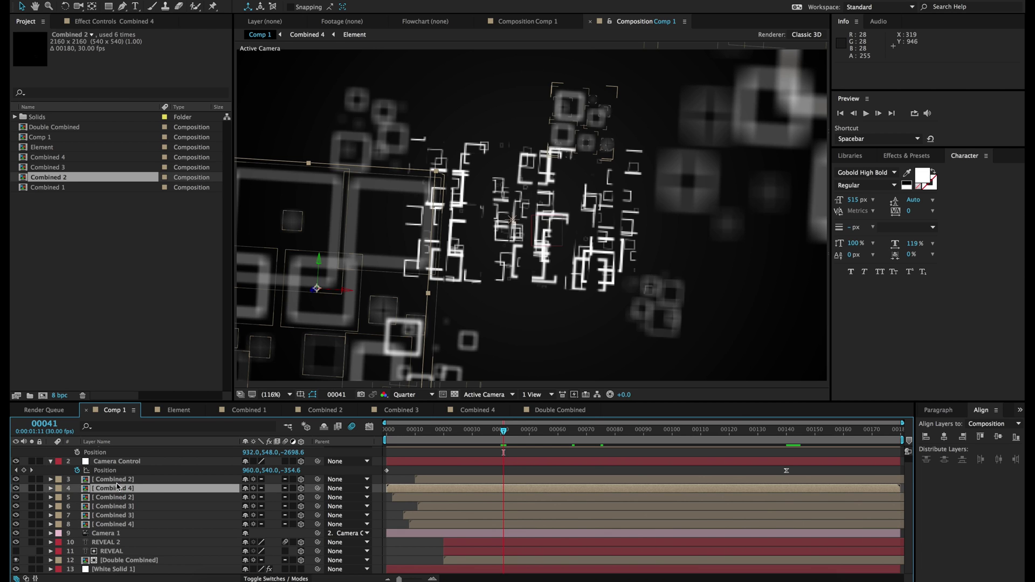
shift+click(121, 526)
key(ctrl+s)
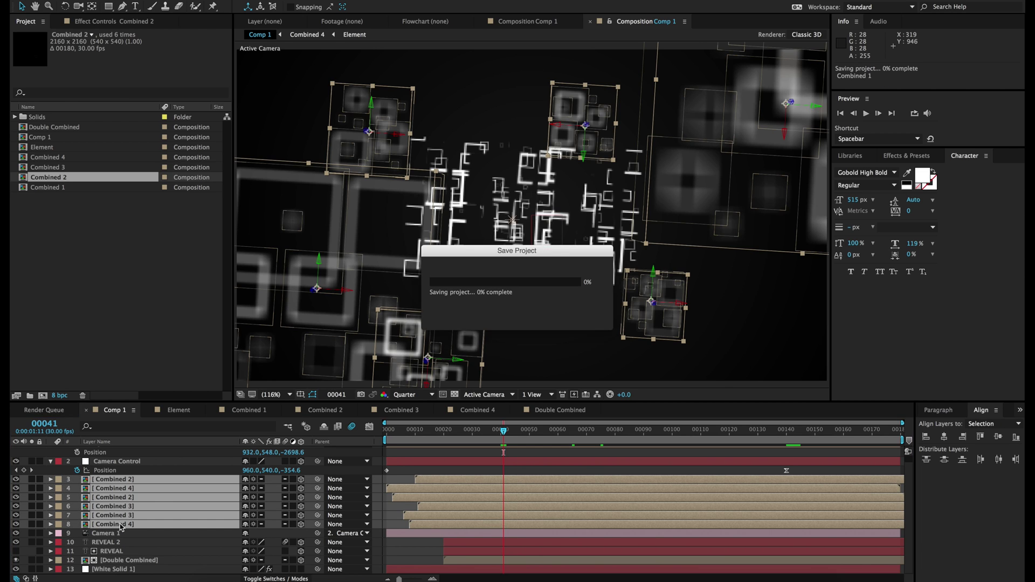
click(168, 0)
mouse_move(212, 0)
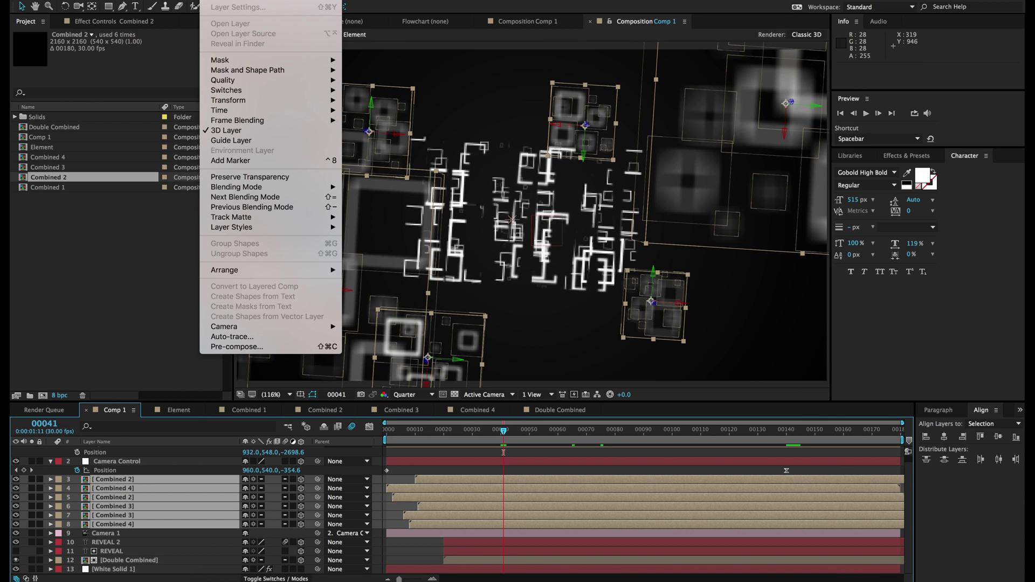
click(255, 347)
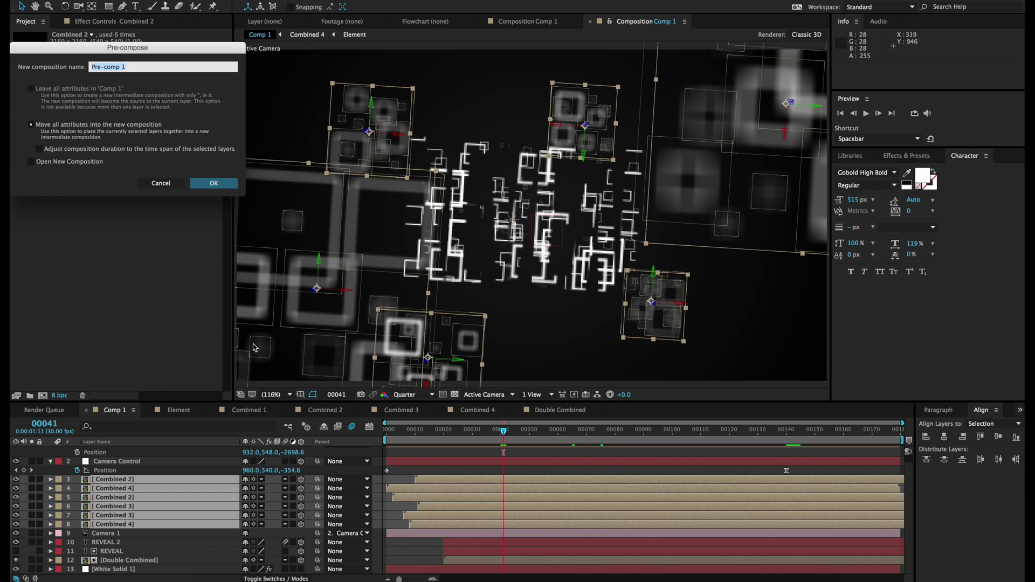
text(Main Layers)
key(Return)
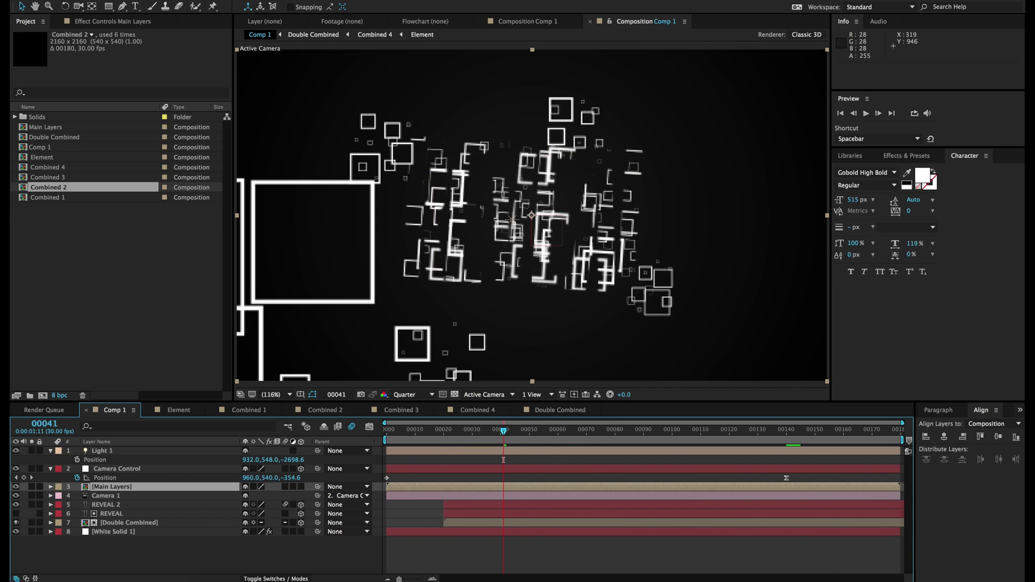
Make the Main Layers pre-comp a 3D layer and leave Collapse Transformations enabled on it
click(300, 487)
click(254, 487)
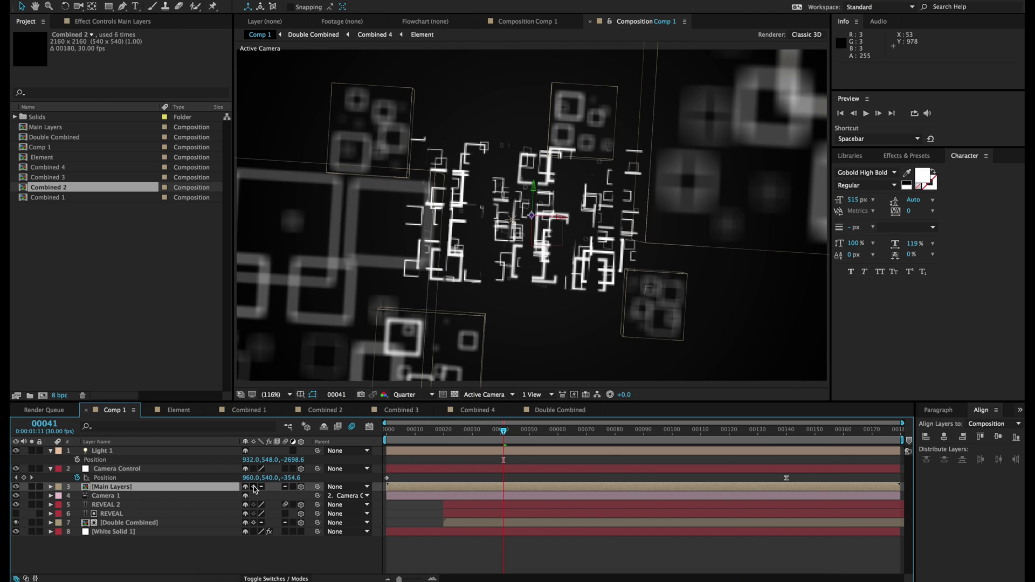
click(254, 487)
click(254, 488)
Duplicate the Main Layers layer and apply Fast Blur with a Blurriness of 80 to the upper copy
click(188, 487)
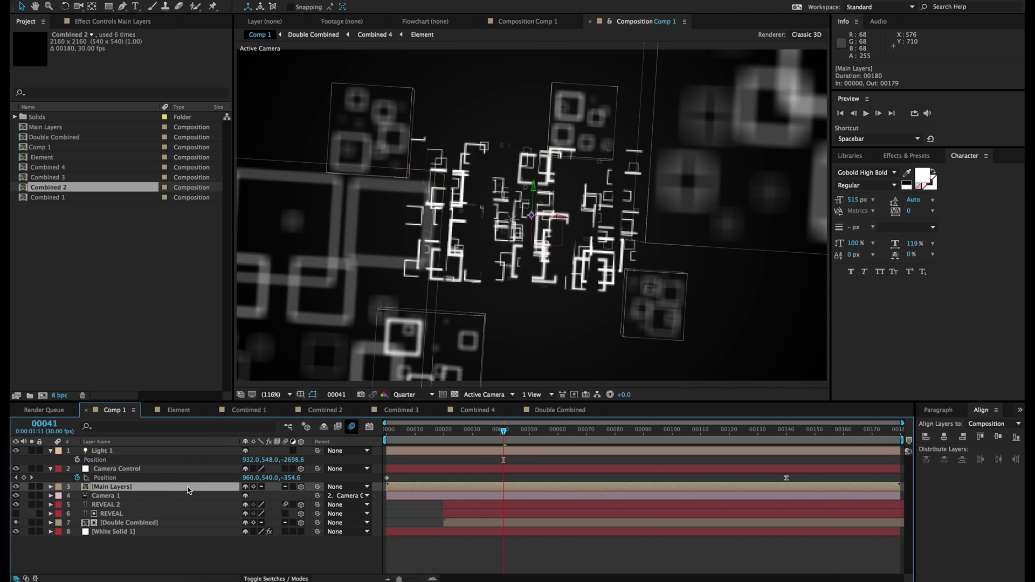
key(ctrl+d)
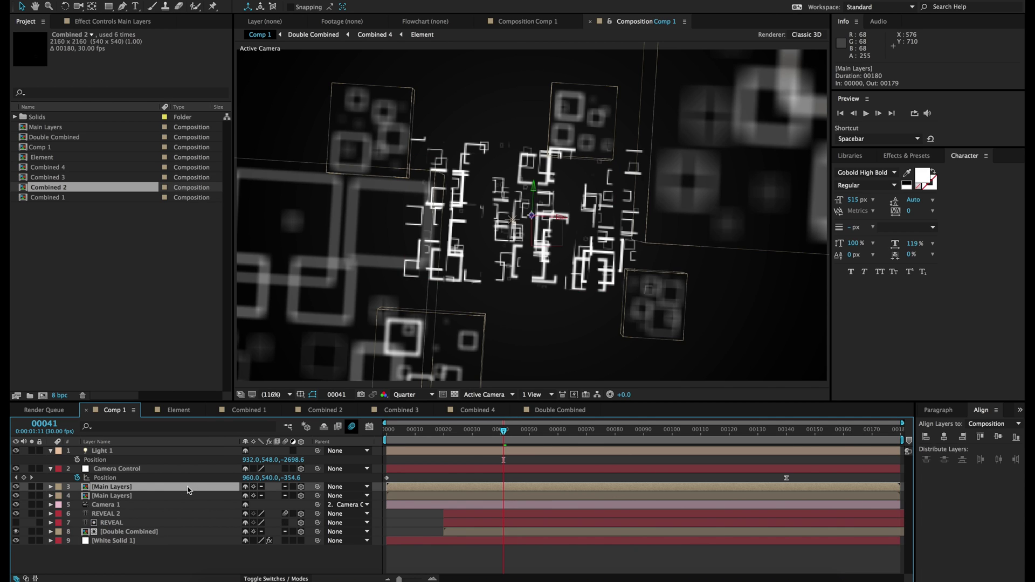
click(904, 156)
click(882, 171)
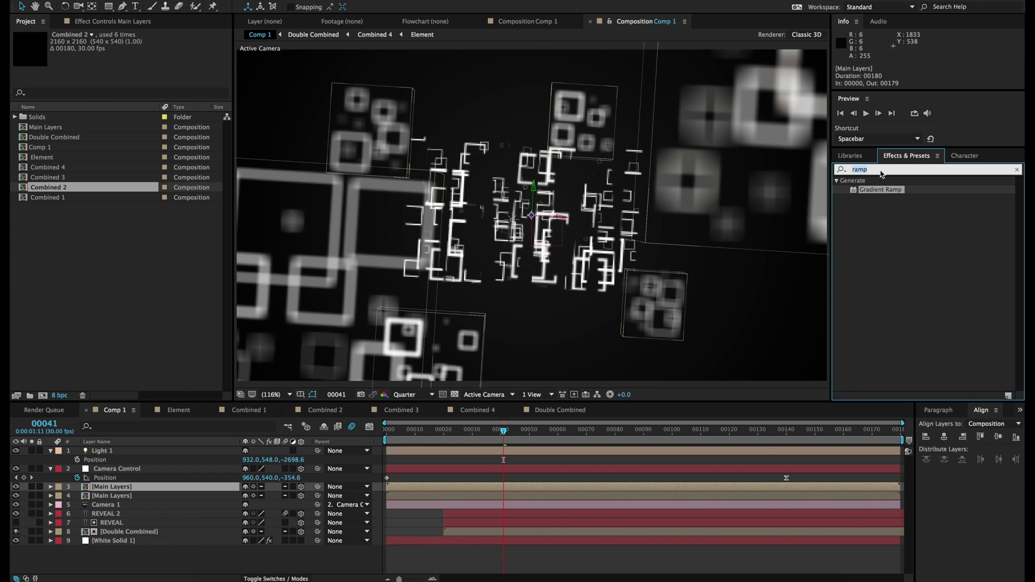
text(fast)
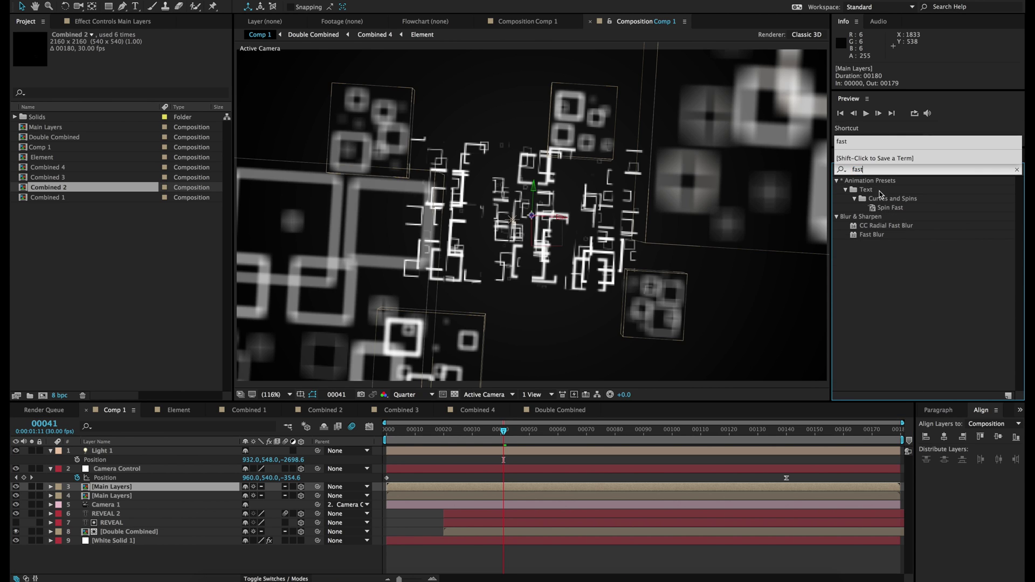
click(873, 238)
drag(873, 241, 145, 488)
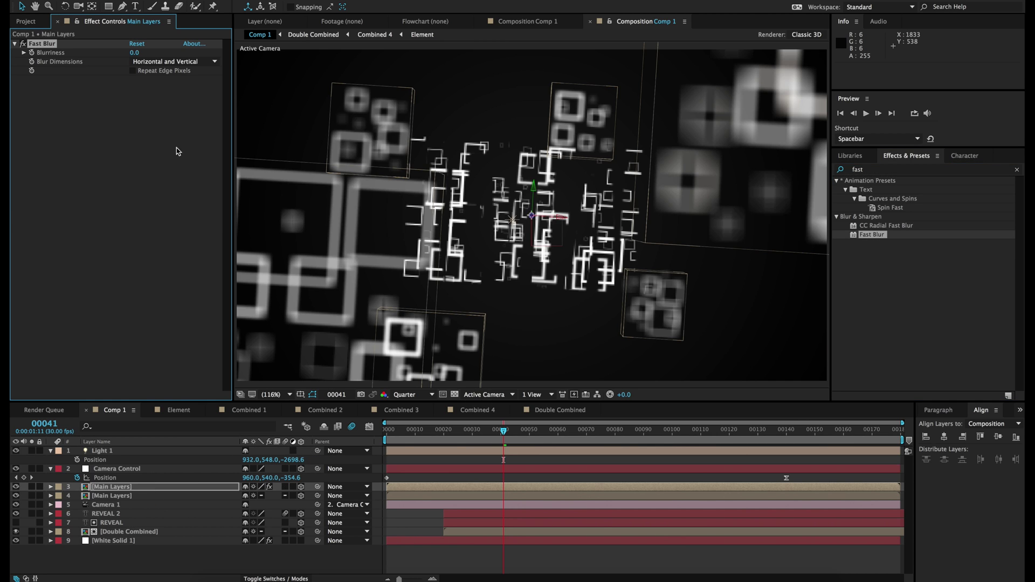
click(136, 54)
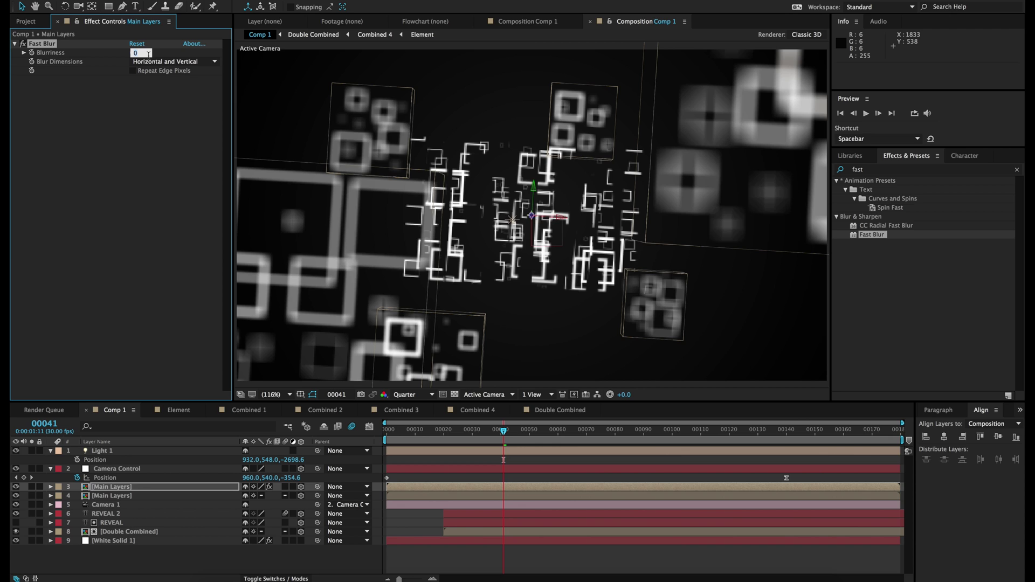
key(Return)
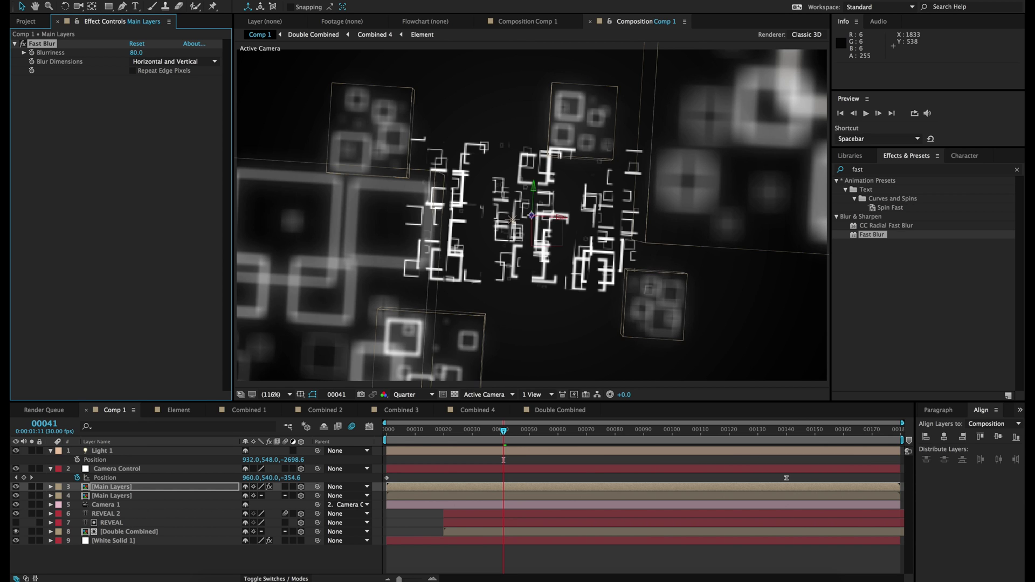
Set the blurred Main Layers copy's blending mode to Screen, advance to frame 42 and save the project
click(274, 579)
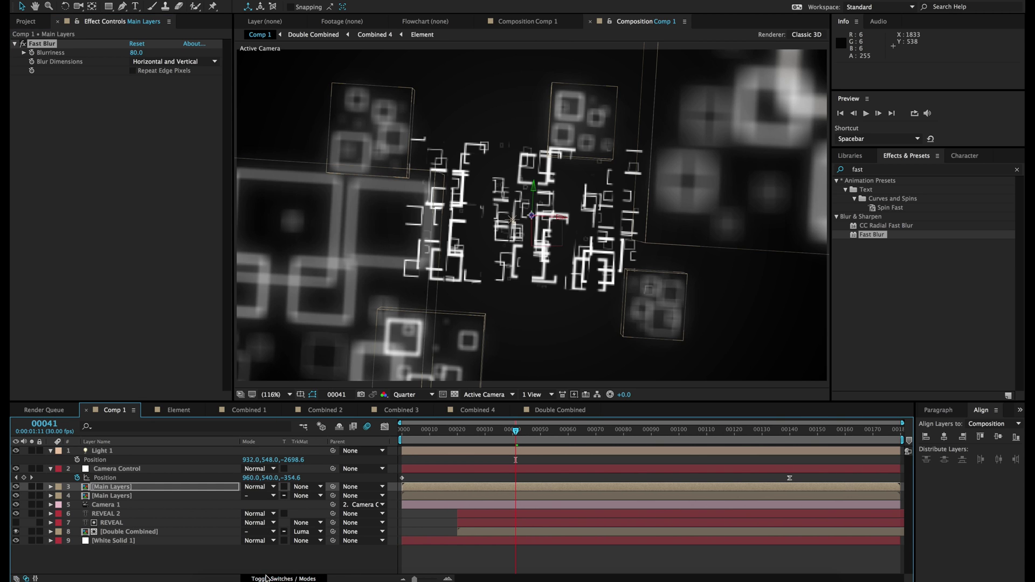
click(255, 487)
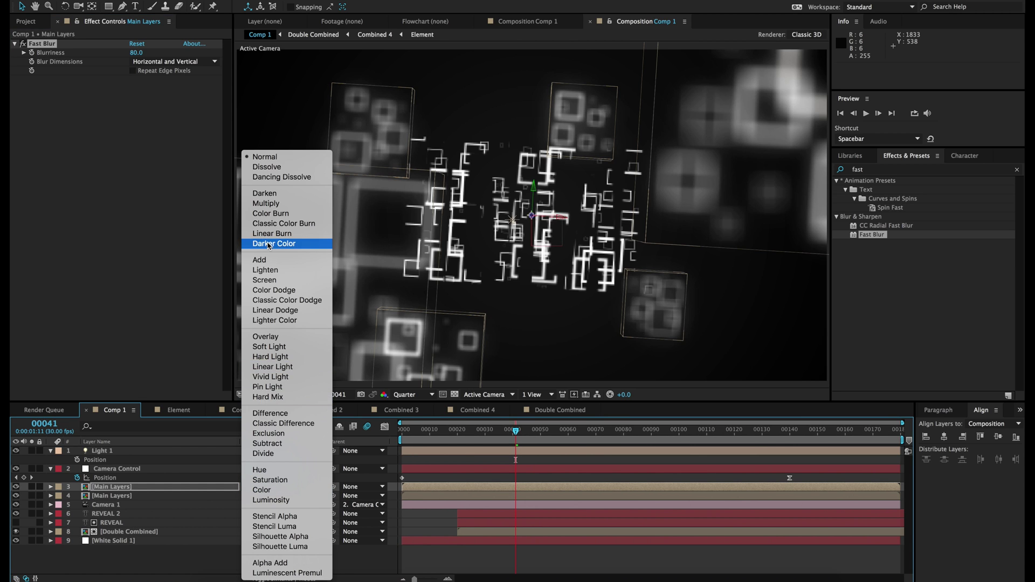
click(264, 281)
key(Page_Down)
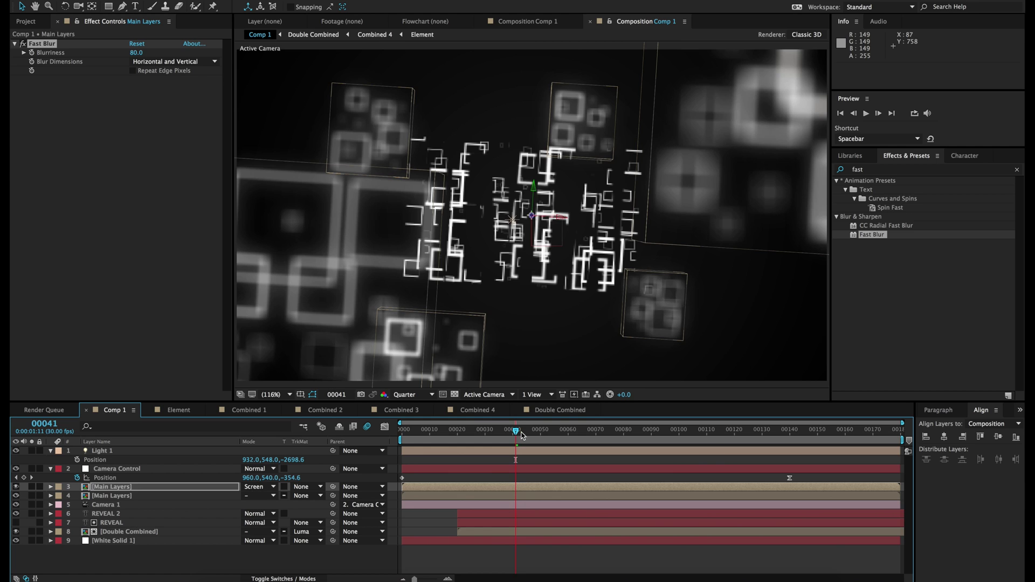
key(ctrl+s)
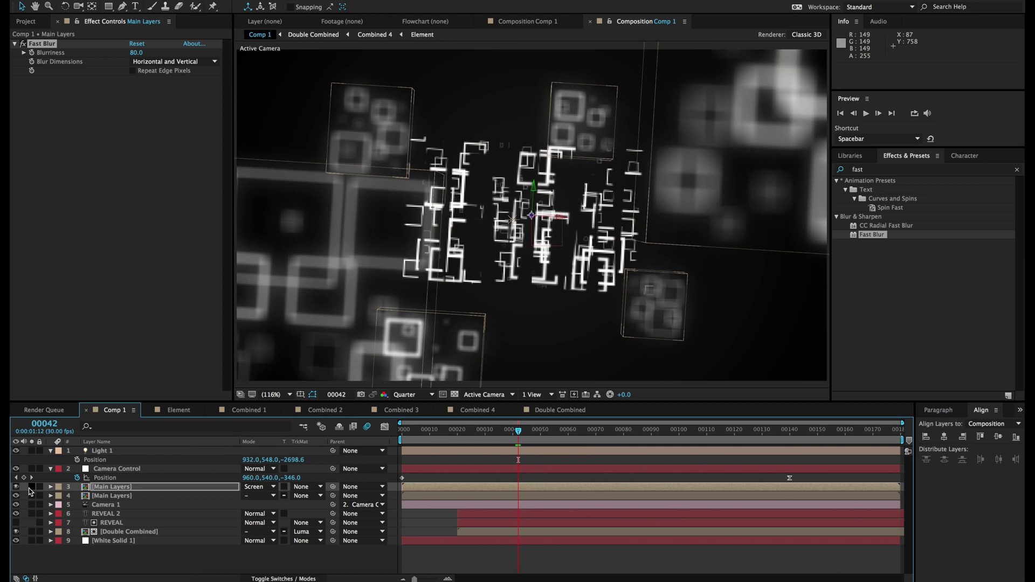
Compare the frame with the blurred Main Layers copy hidden and shown
click(16, 487)
click(16, 487)
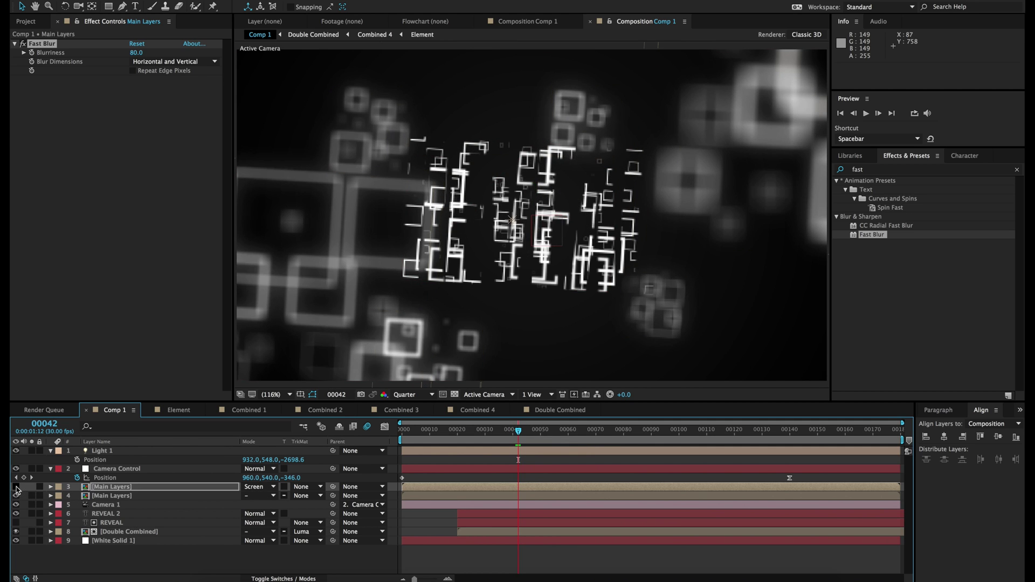
click(16, 487)
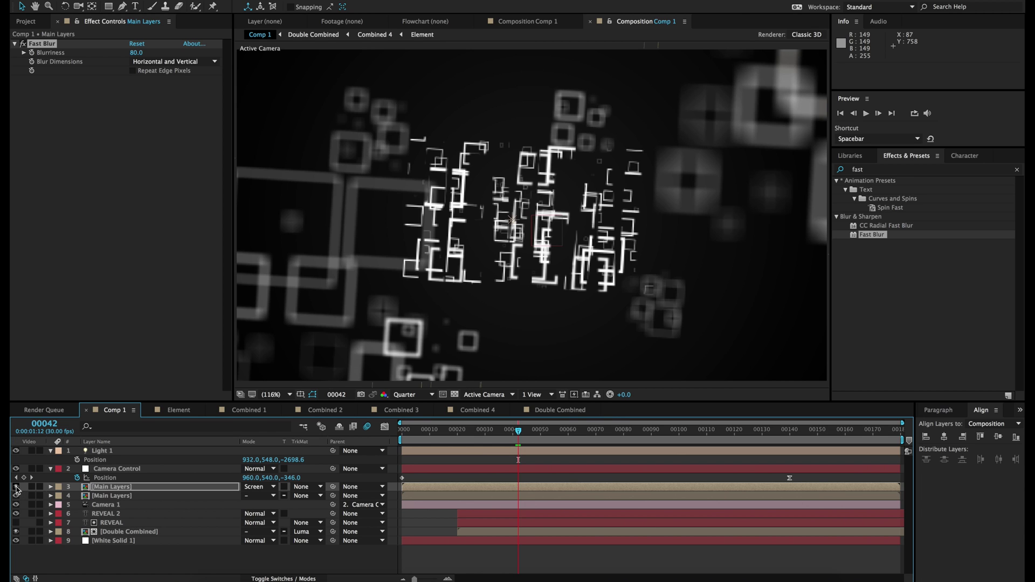
click(16, 487)
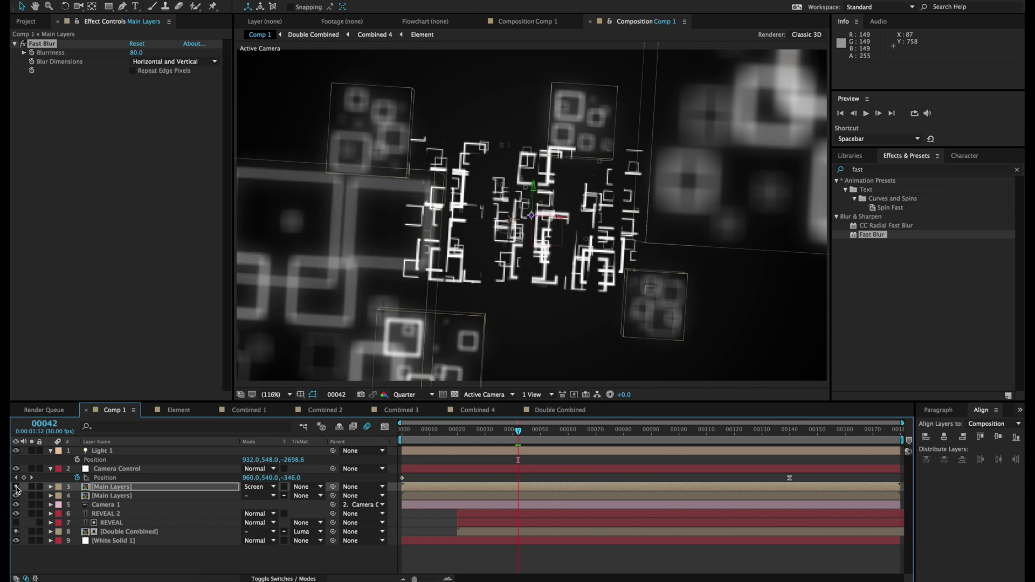
Duplicate the blurred Main Layers copy and set the new copy's Blurriness to 20 and its blending mode to Add
click(109, 489)
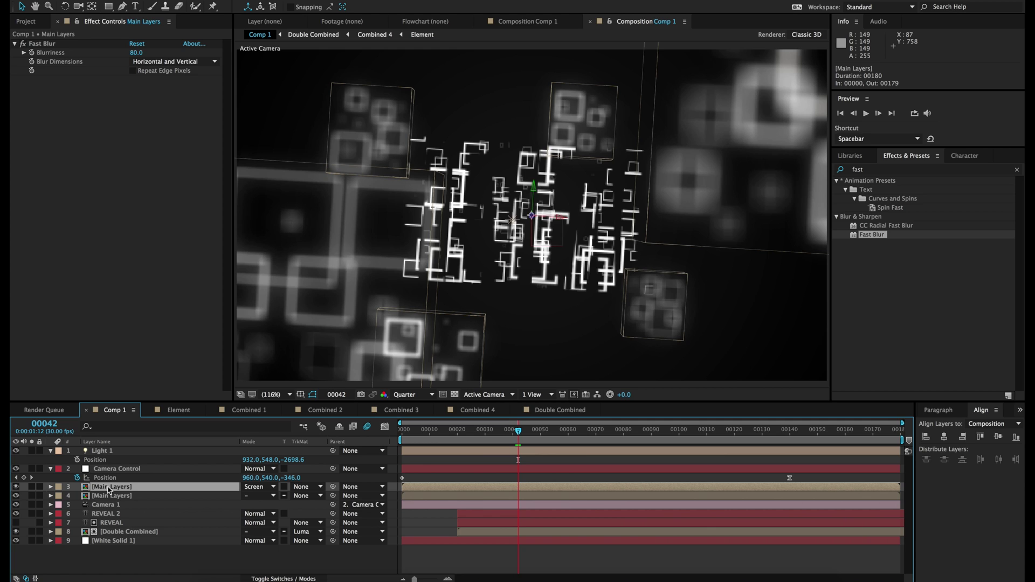
key(ctrl+d)
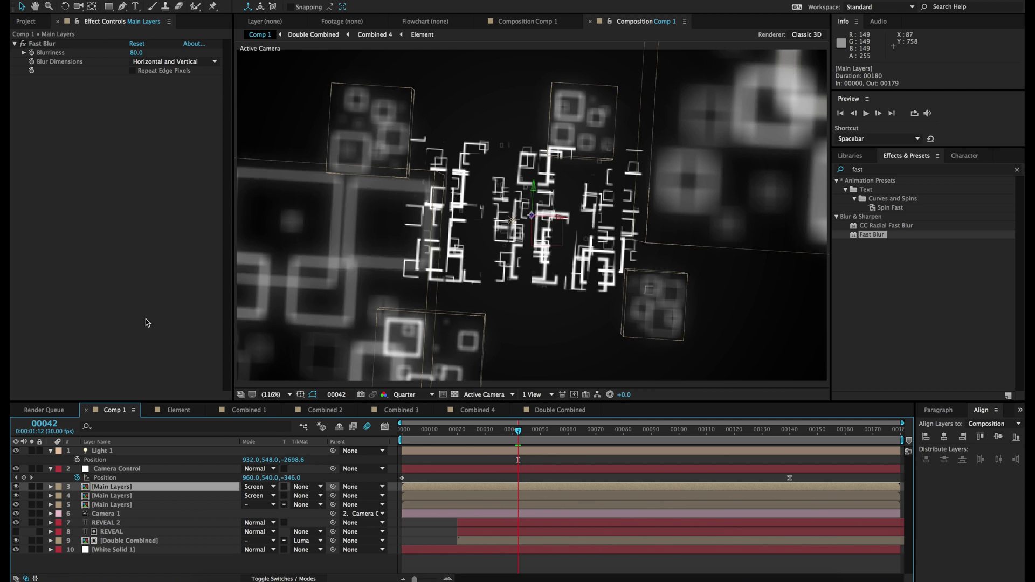
click(137, 53)
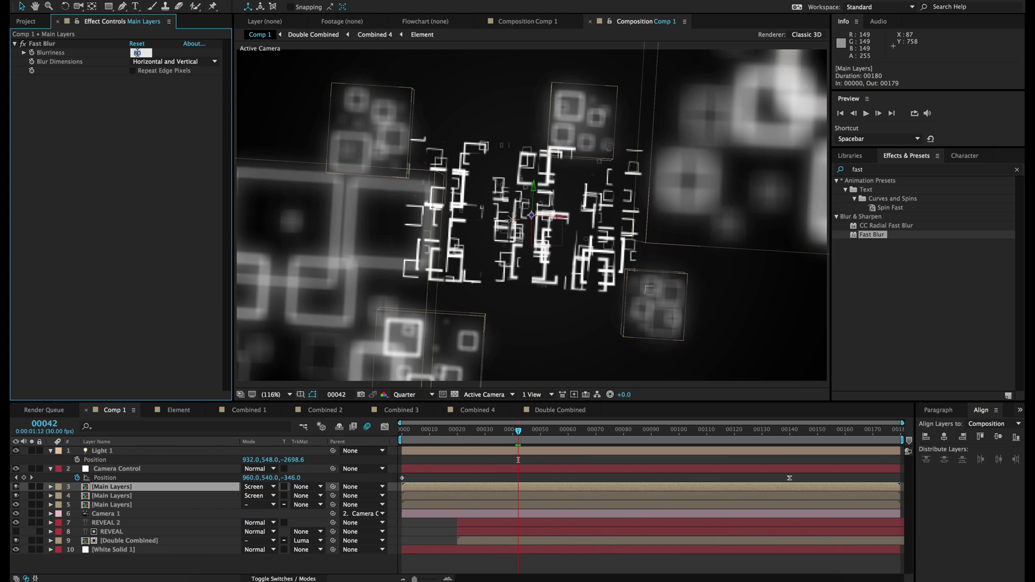
key(Return)
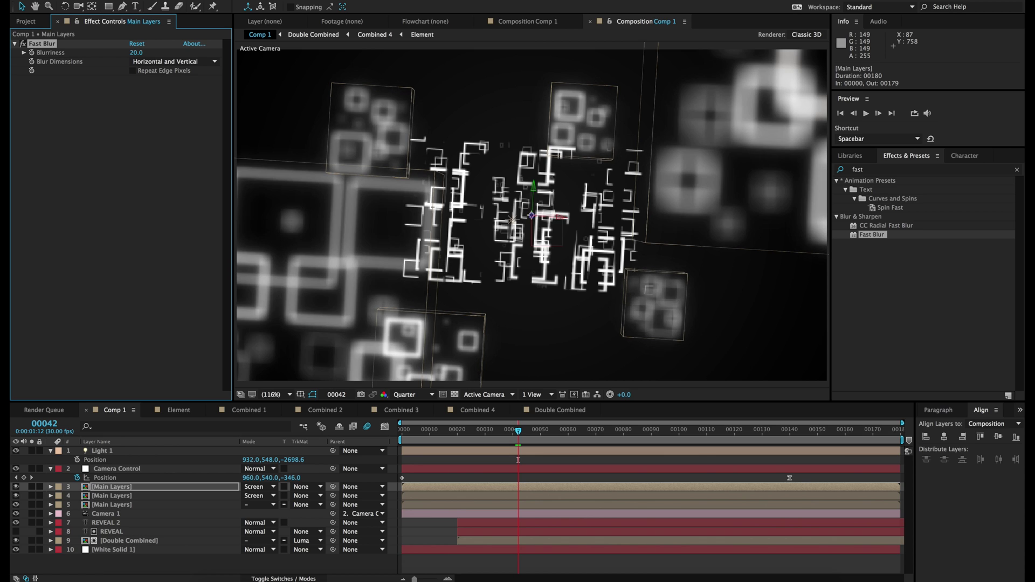
click(261, 487)
click(264, 260)
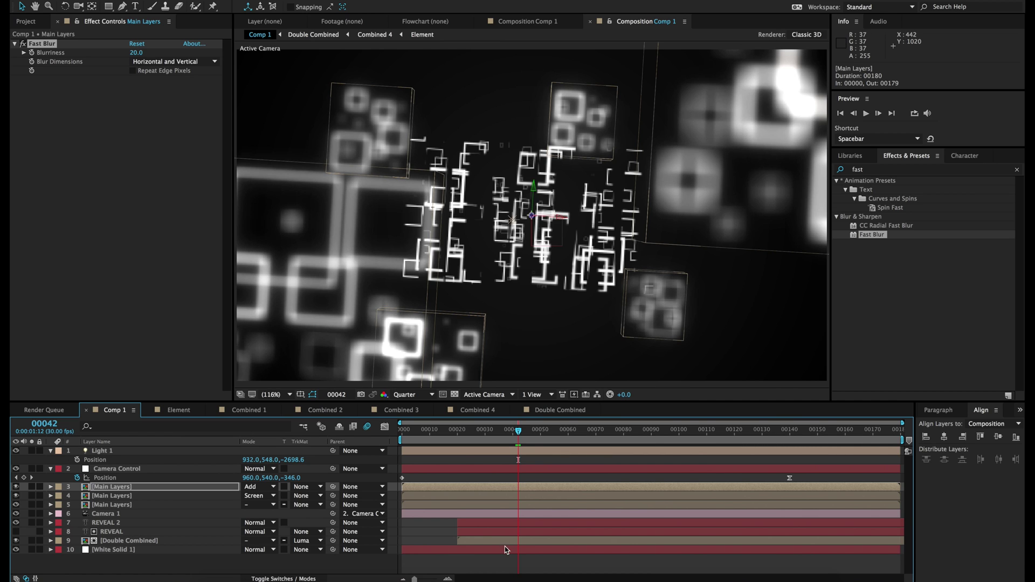
Apply the Glow effect to the Double Combined layer, deselect it and save the project
click(115, 542)
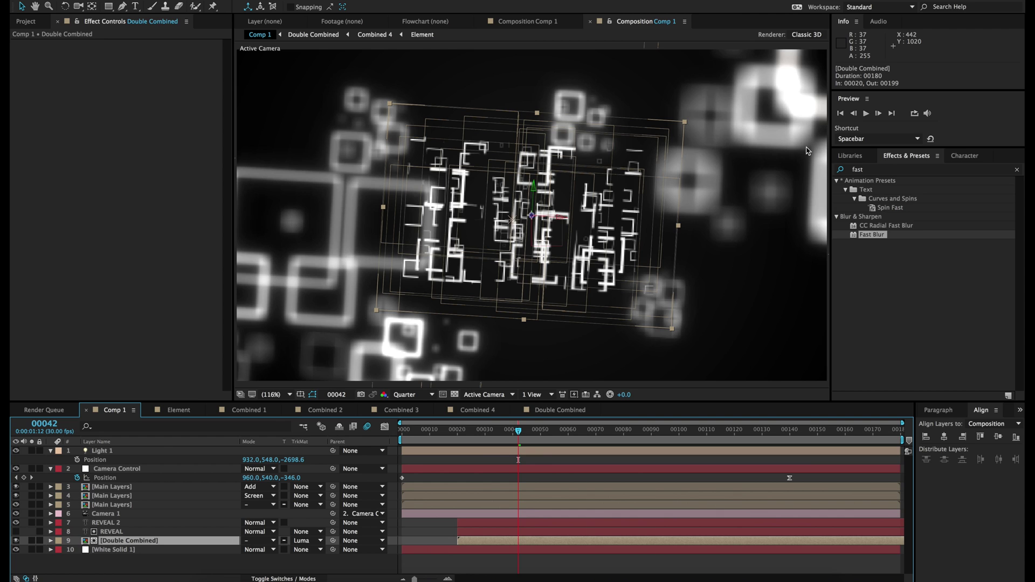
click(872, 169)
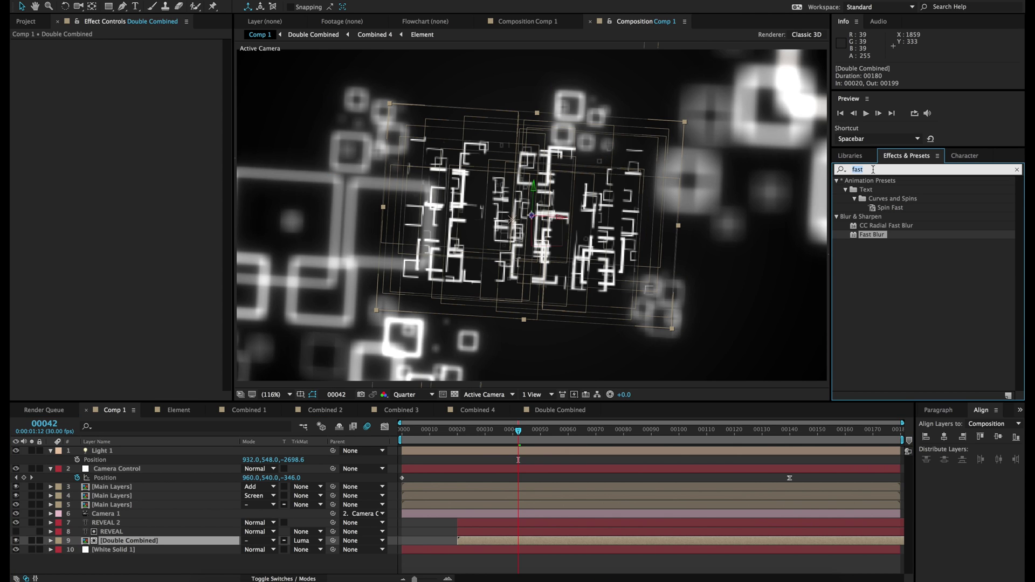
text(glow)
drag(866, 216, 134, 541)
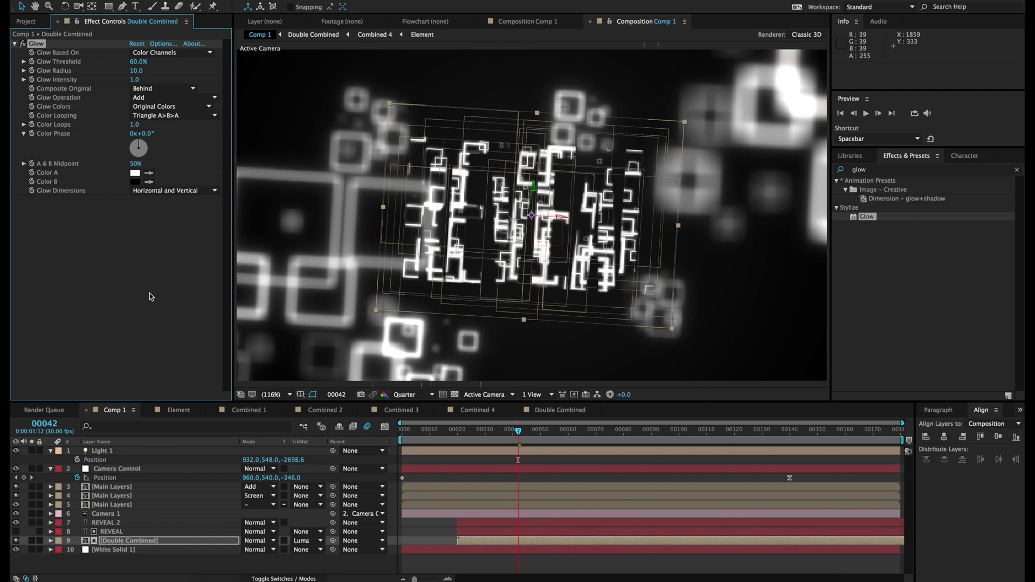
click(488, 568)
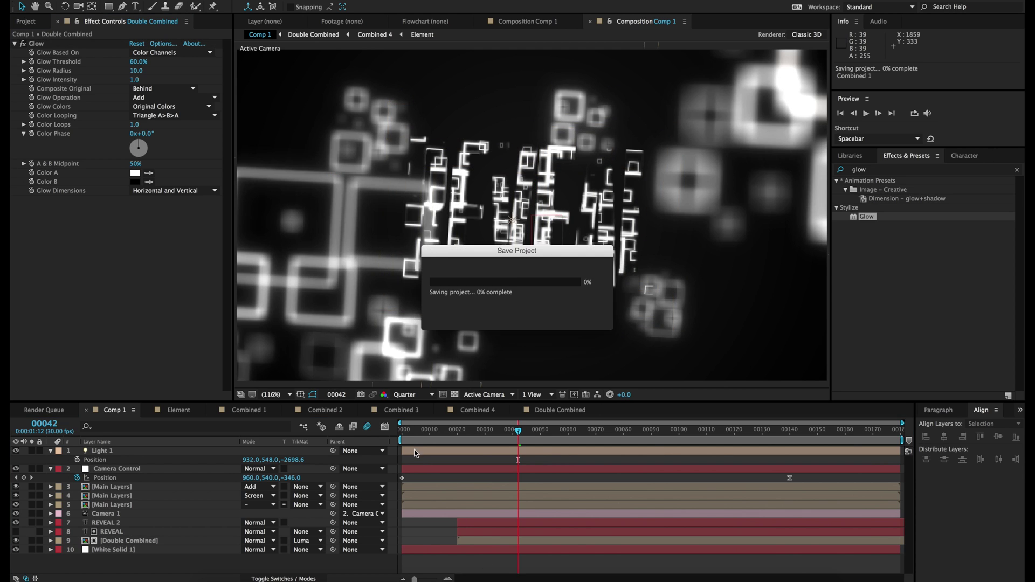
Set the composition viewer to Full resolution and 100% magnification
click(410, 395)
click(410, 421)
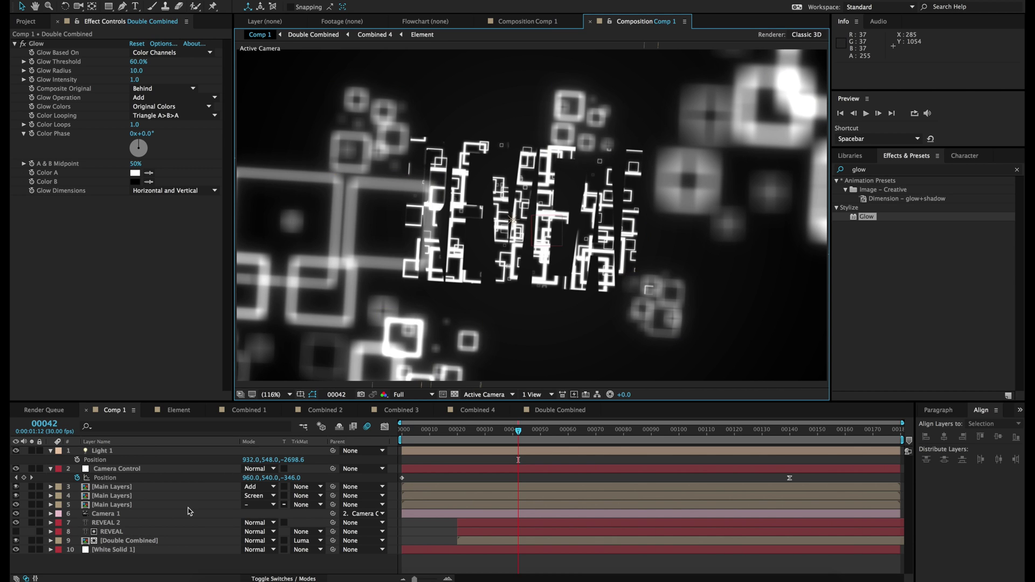
key(comma)
key(comma)
key(comma)
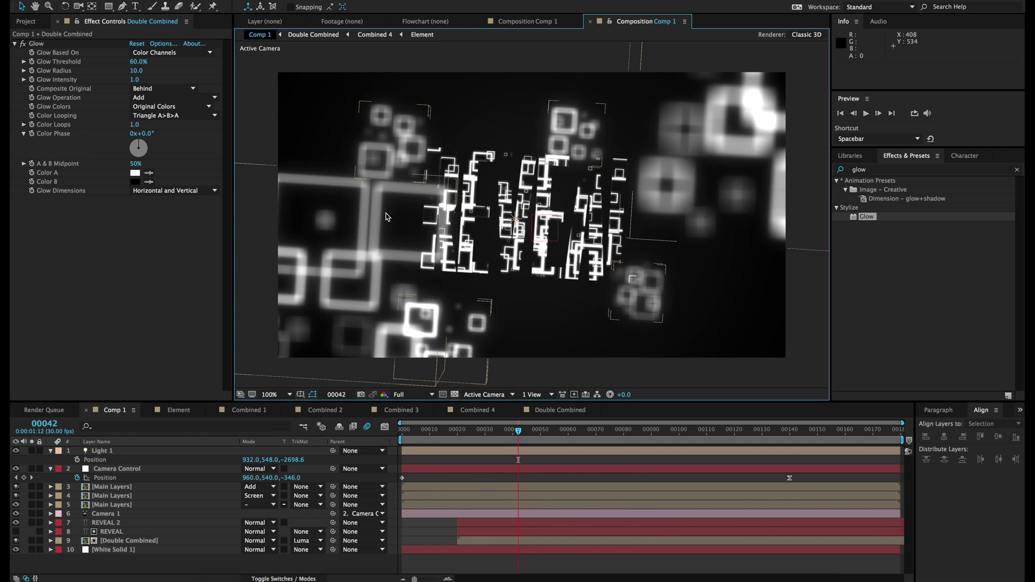
key(period)
key(period)
Switch to Finder, search the Mac for "anamorp" and import Anamorphic_Croppings.png into the project
click(31, 20)
click(68, 286)
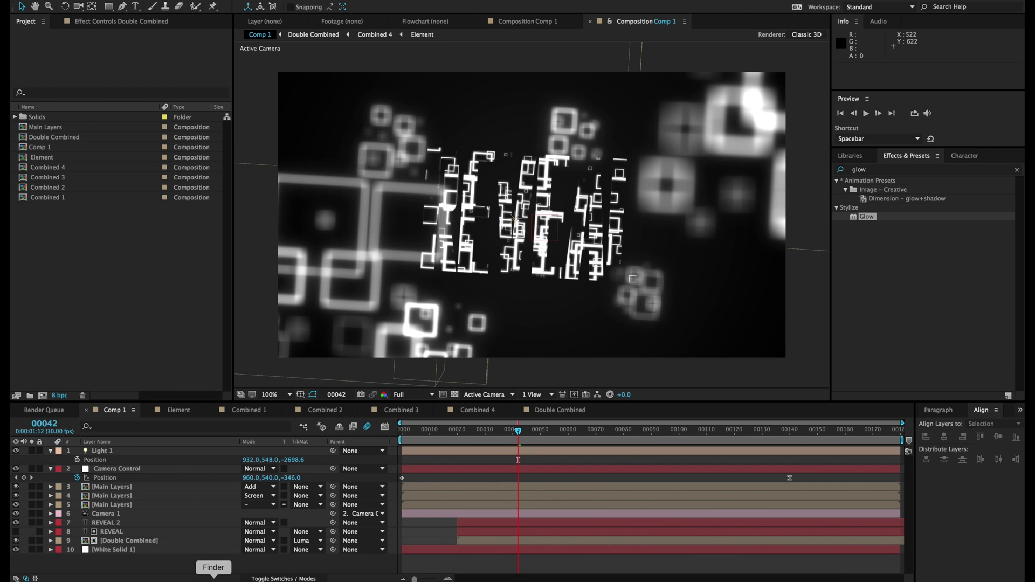
click(213, 580)
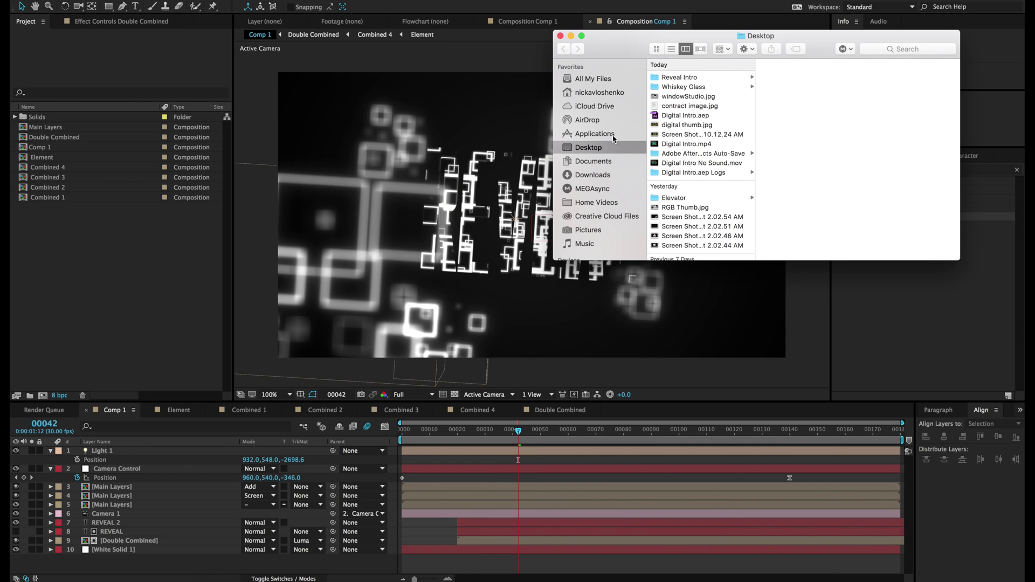
click(879, 49)
text(ana)
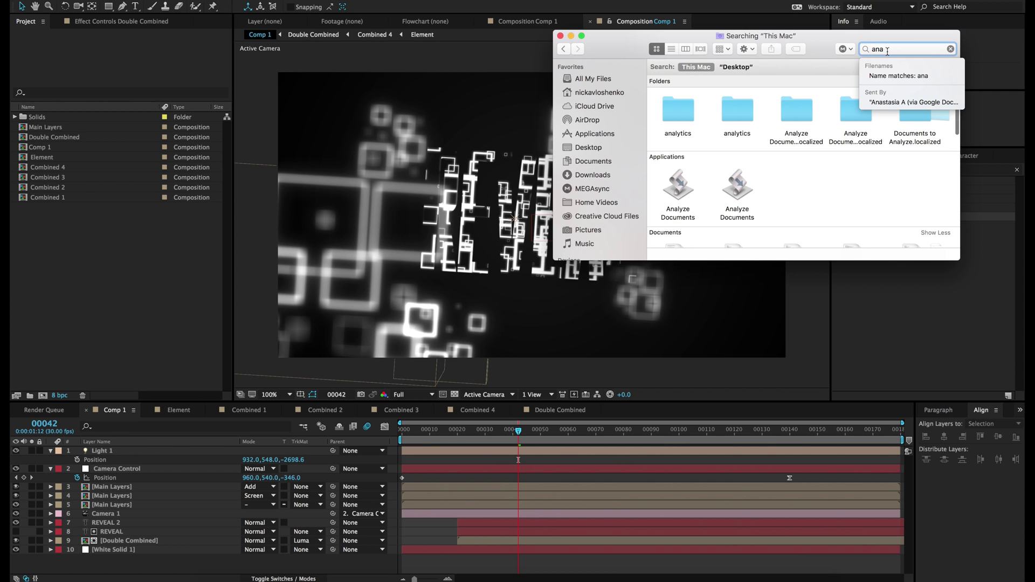
text(morp)
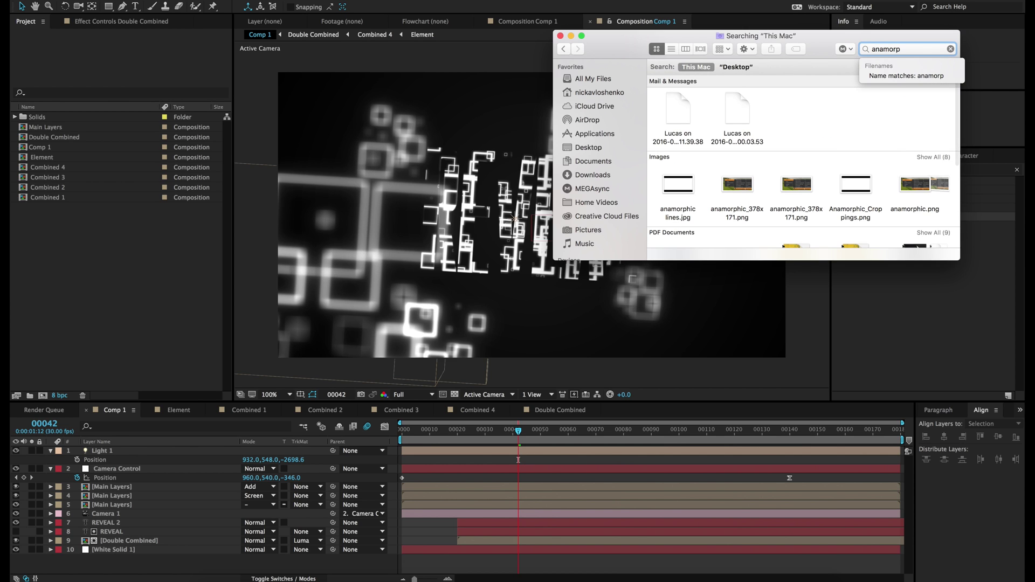
click(855, 189)
drag(856, 189, 139, 249)
Add Anamorphic_Croppings.png as the top layer of Comp 1, fit it to the composition and save the project
drag(46, 162, 117, 450)
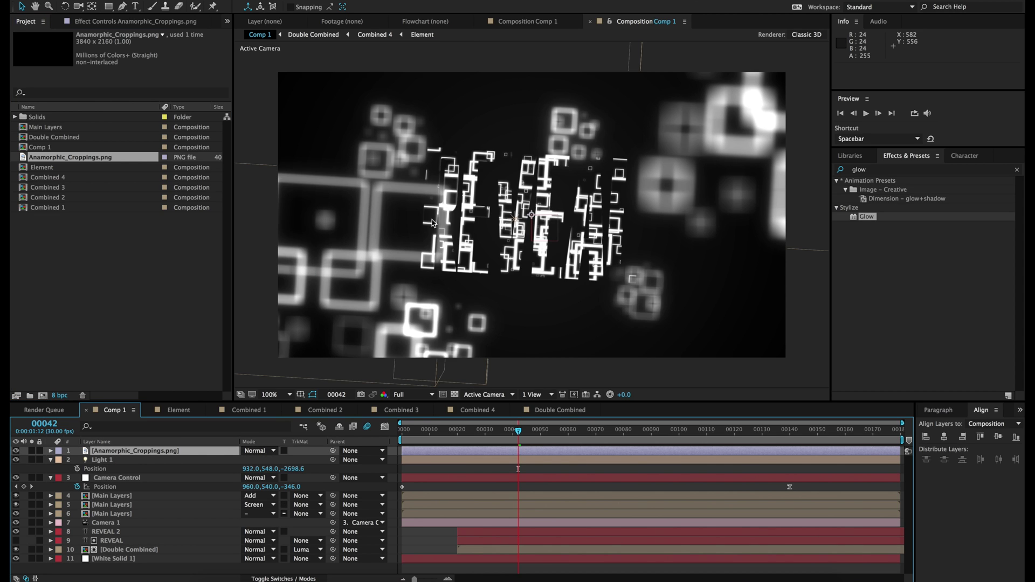
right_click(396, 269)
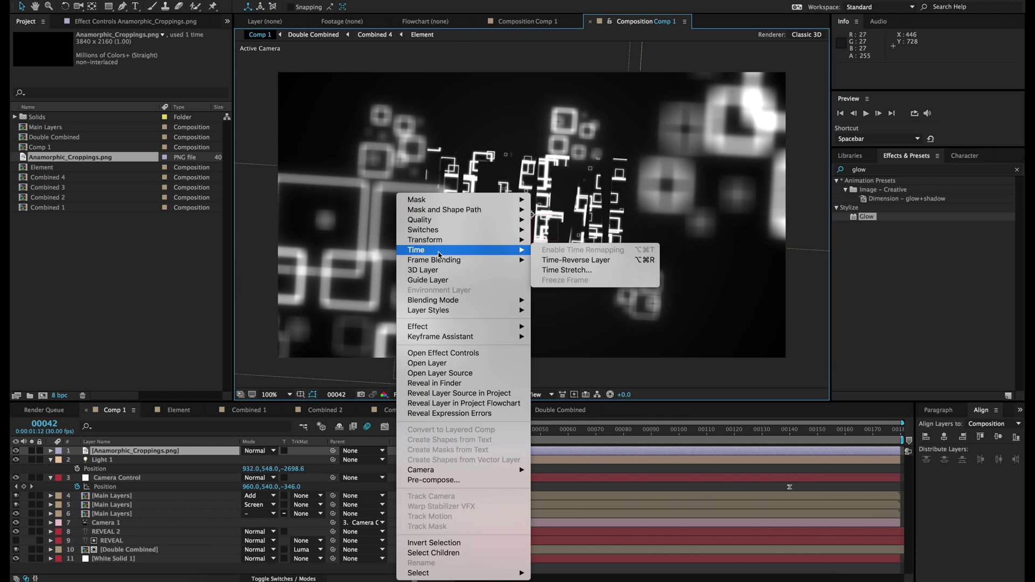
mouse_move(439, 243)
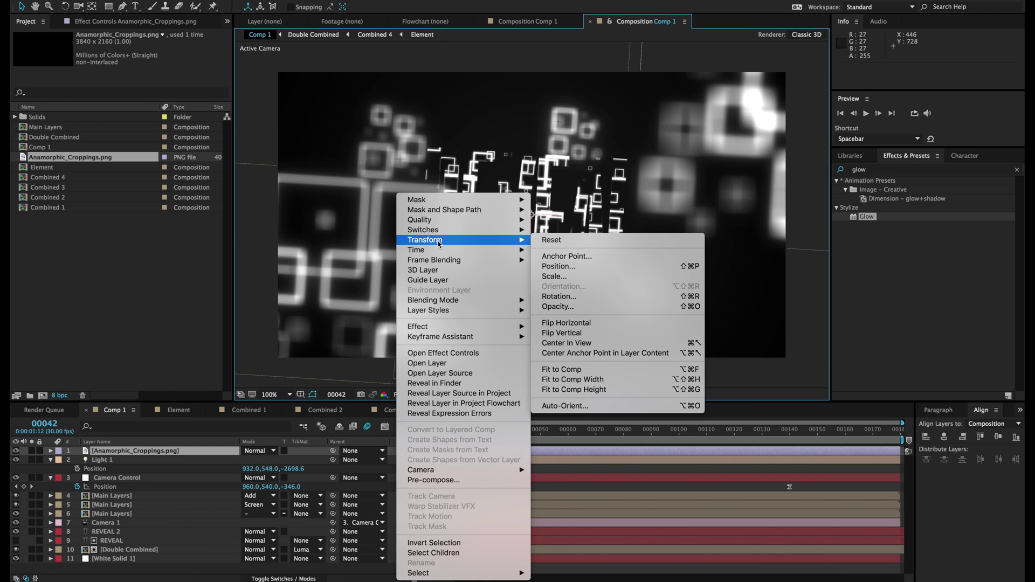
click(573, 369)
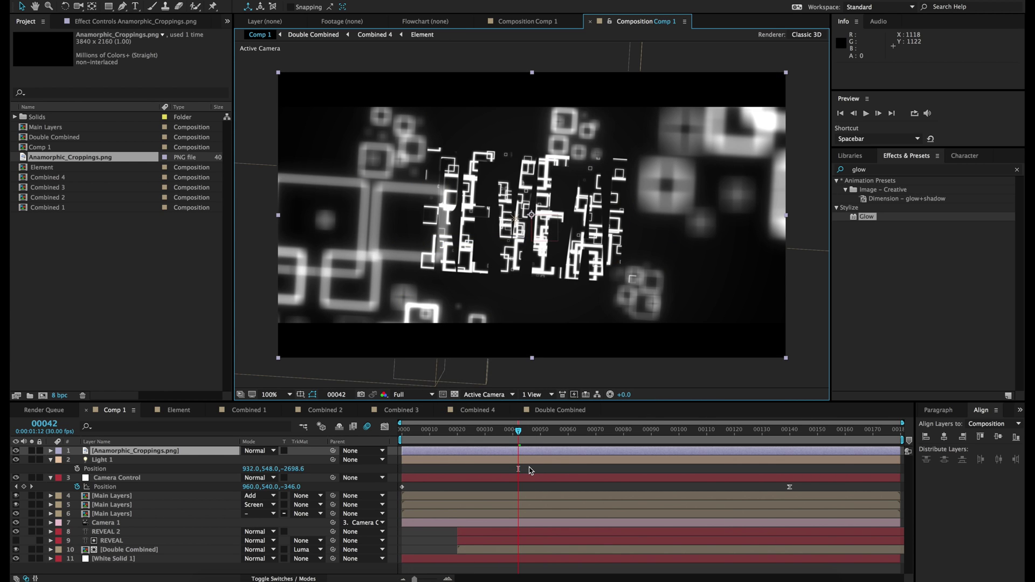
click(530, 470)
key(ctrl+s)
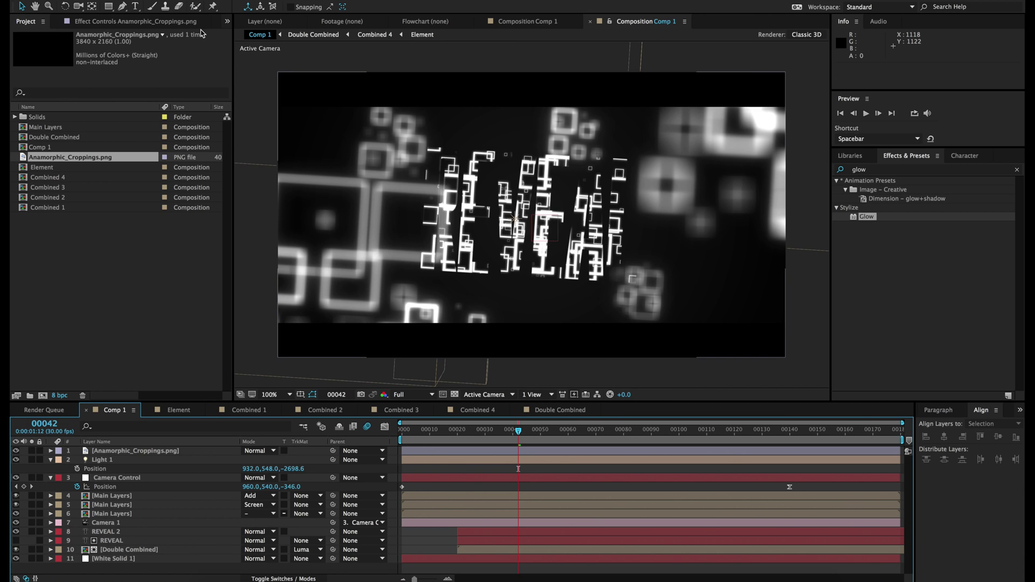
Create an adjustment layer, place it directly below the Anamorphic_Croppings.png layer and save the project
click(215, 0)
mouse_move(237, 0)
click(398, 61)
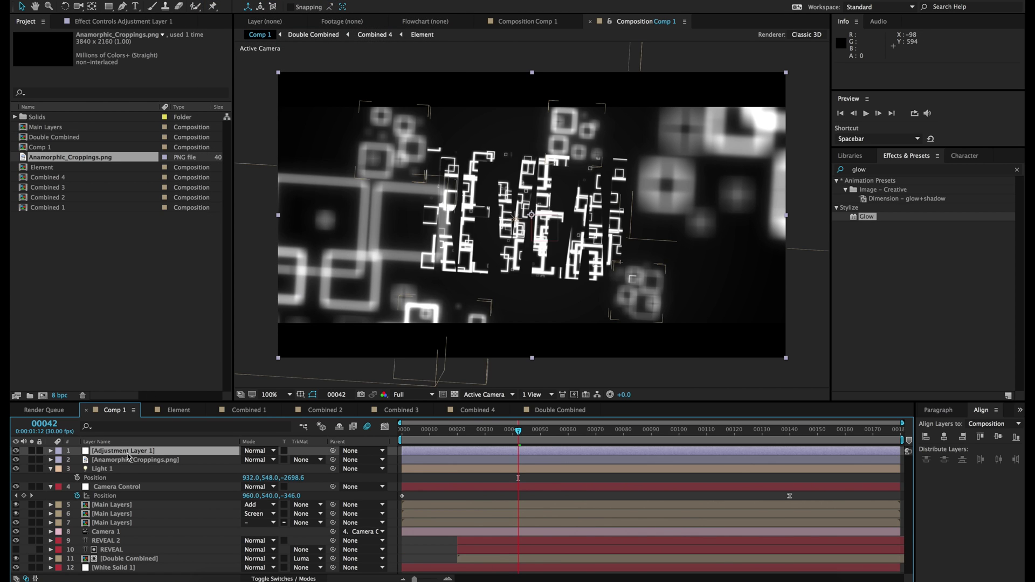
drag(121, 459, 120, 469)
key(super+s)
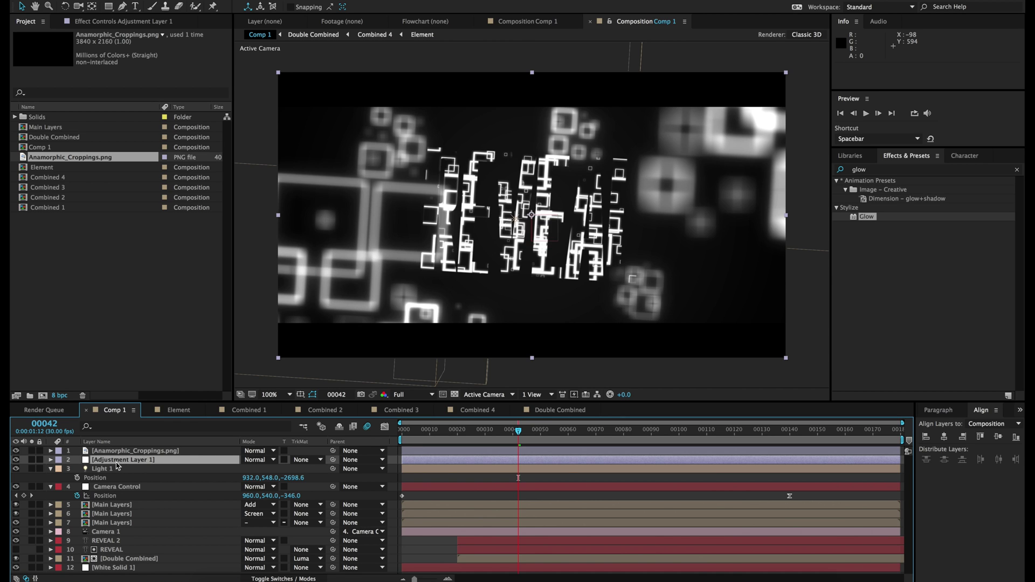
Find the Add Grain effect and apply it to the adjustment layer
click(875, 171)
text(grain)
drag(875, 189, 589, 464)
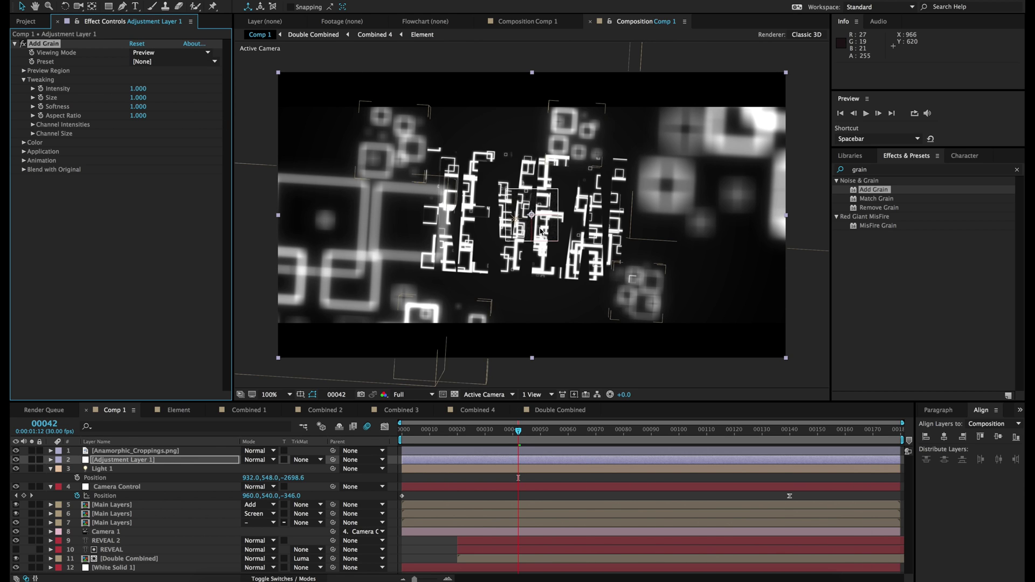
Move the Add Grain preview region onto the large blurred squares beside the title, centred at about 398, 459
scroll(541, 232, up, 1)
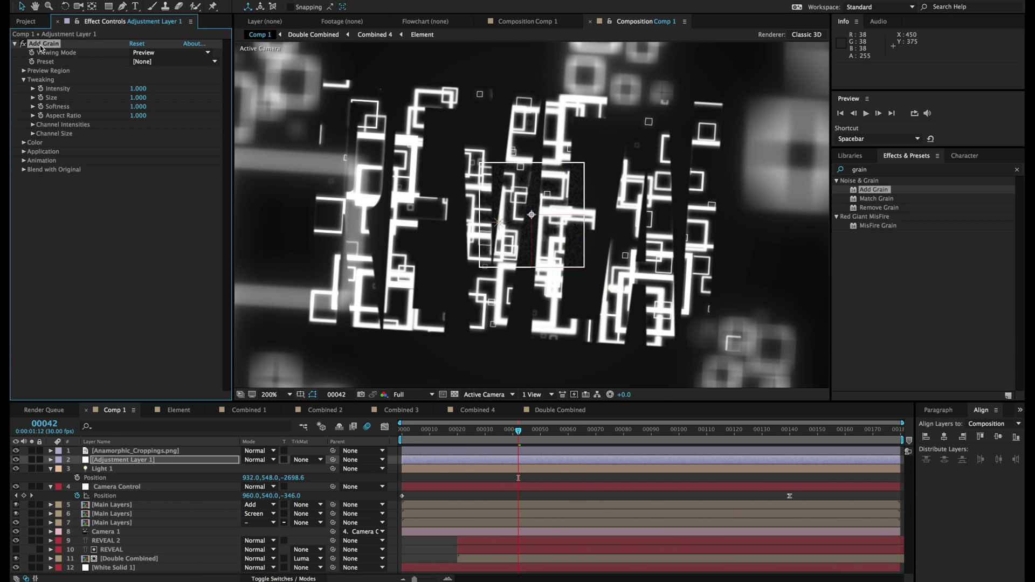
click(31, 70)
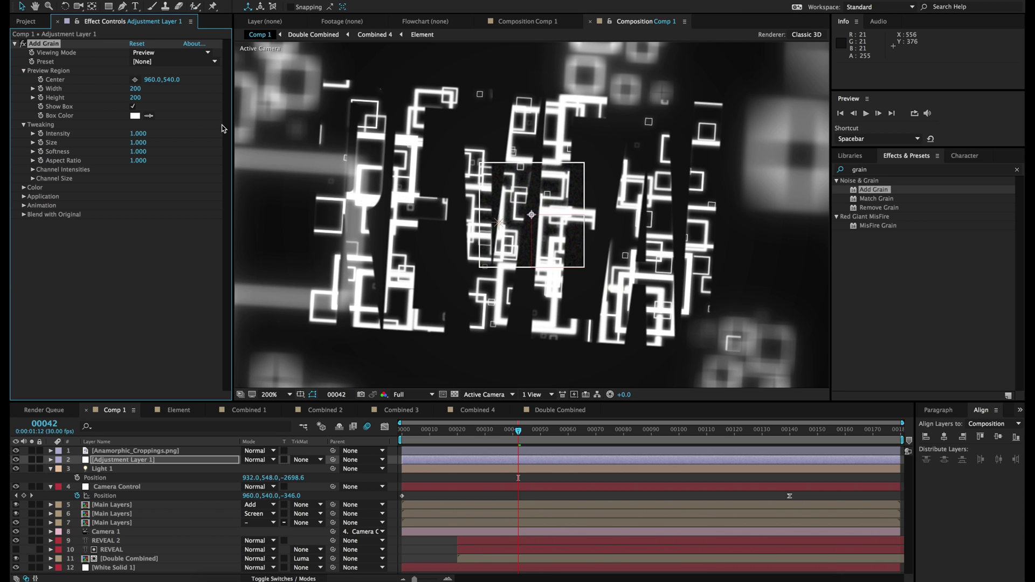
drag(477, 202, 598, 199)
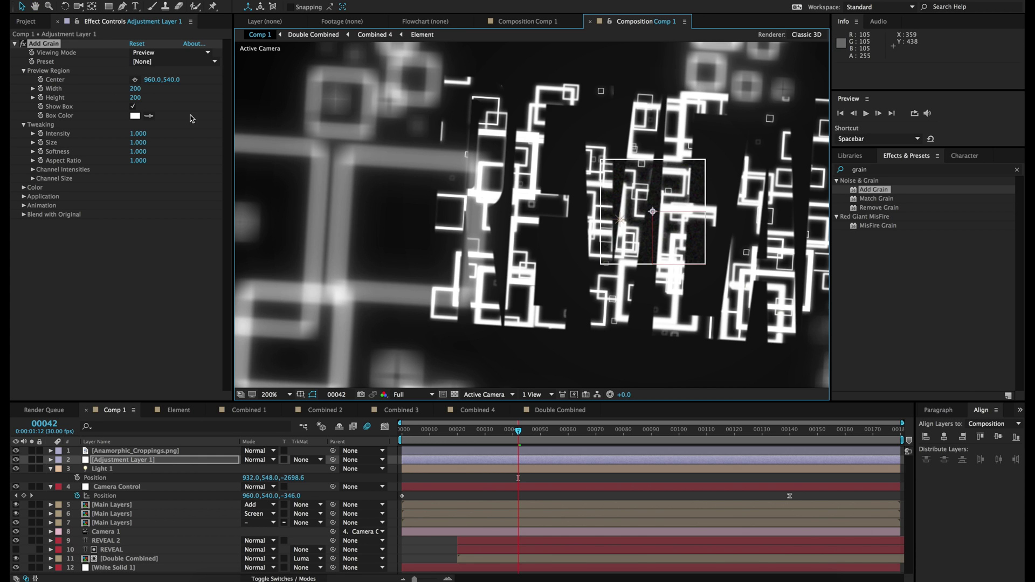
click(135, 79)
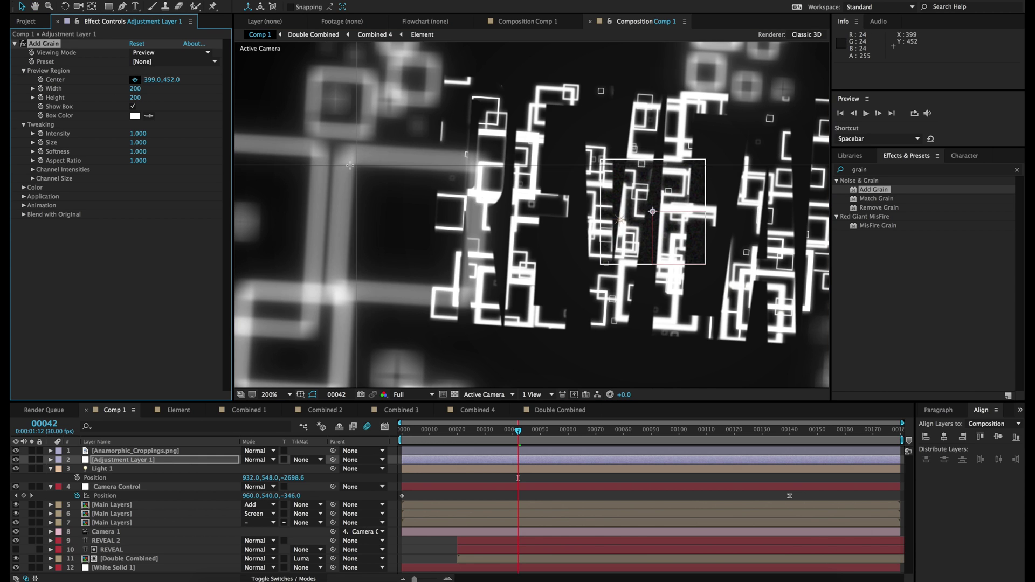
click(355, 170)
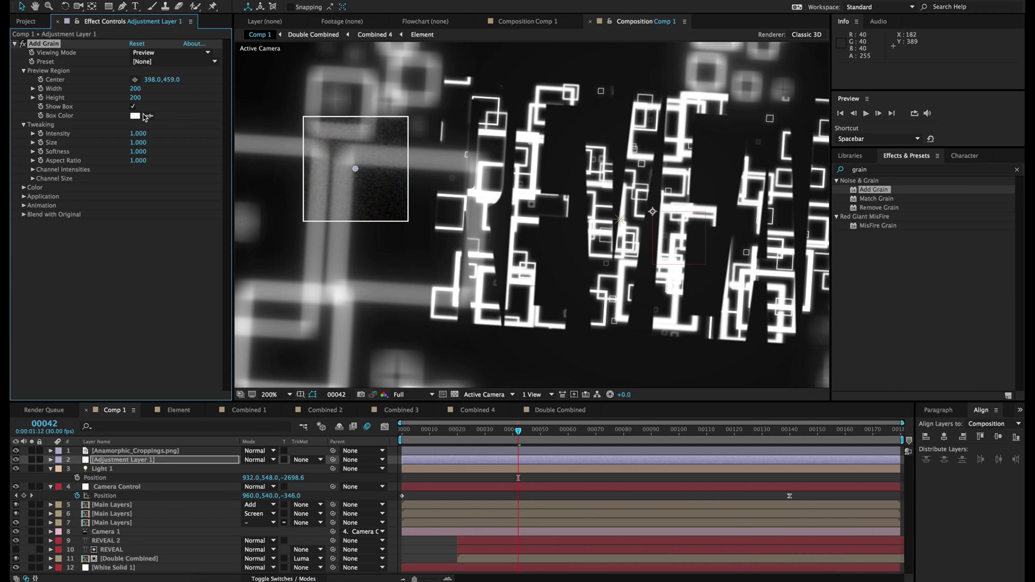
Set the grain's Size to 0.5 and its Intensity to 0.3
click(137, 142)
key(Return)
click(138, 134)
text(.3)
key(Return)
Examine the grain inside the preview region at high magnification, then fit the whole frame in the viewer
key(period)
key(period)
key(period)
key(period)
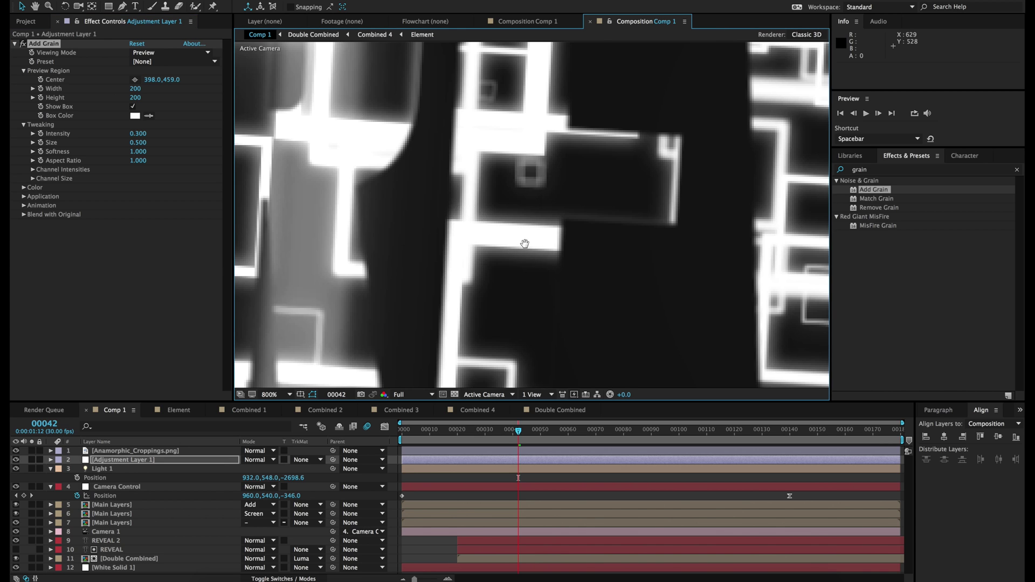
drag(398, 204, 648, 253)
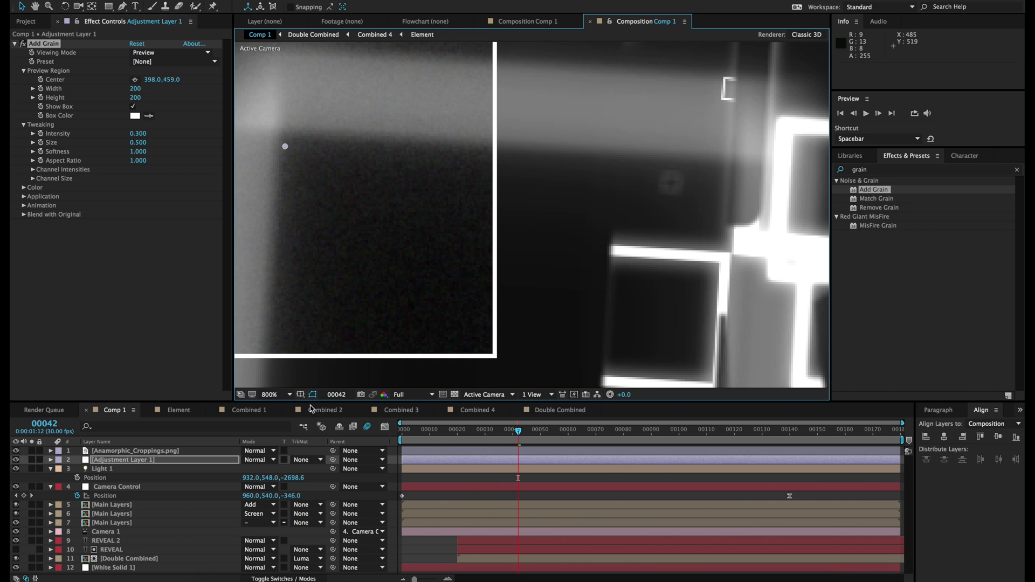
click(272, 394)
click(559, 231)
key(shift+slash)
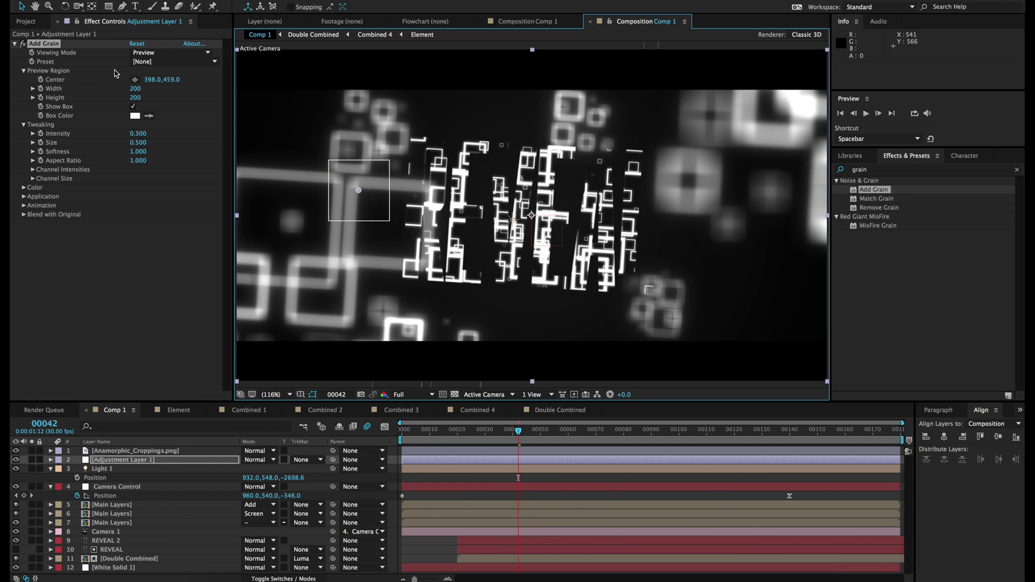
Set the Add Grain viewing mode to Final Output and save the project
click(170, 52)
click(161, 84)
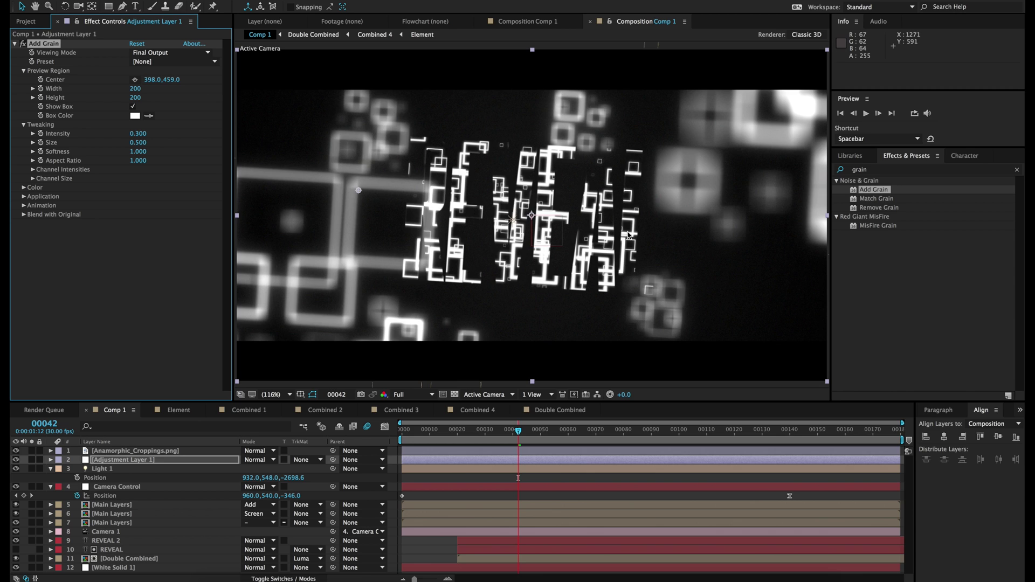
key(ctrl+s)
Rename the adjustment layer as Grain and hide it
click(135, 461)
key(Return)
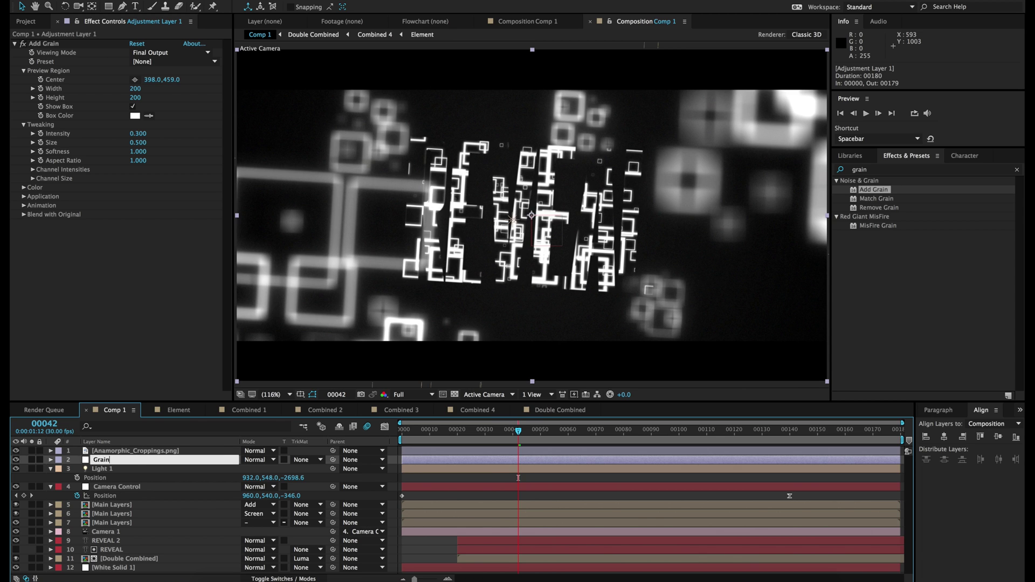
key(Return)
click(15, 460)
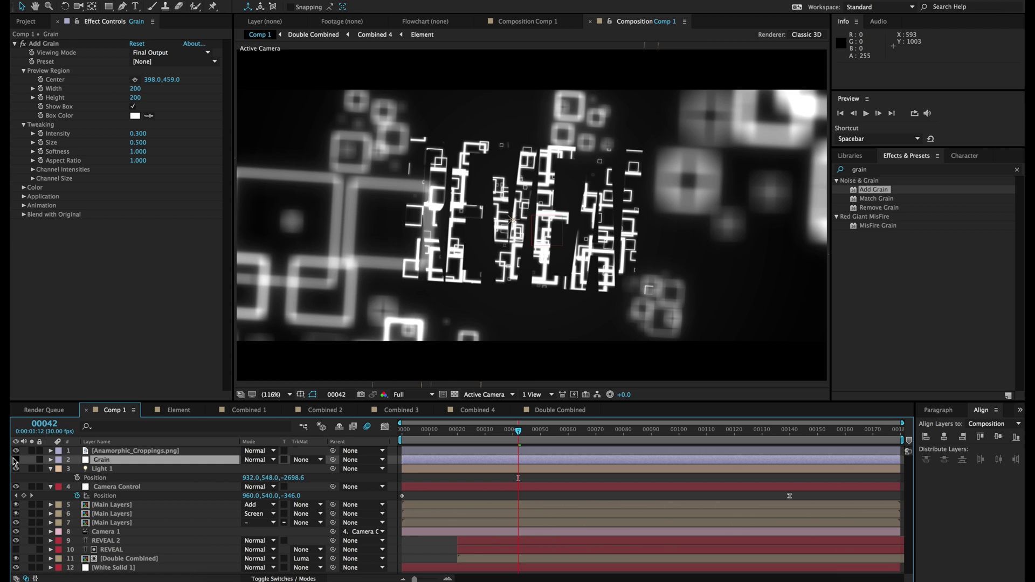
click(124, 506)
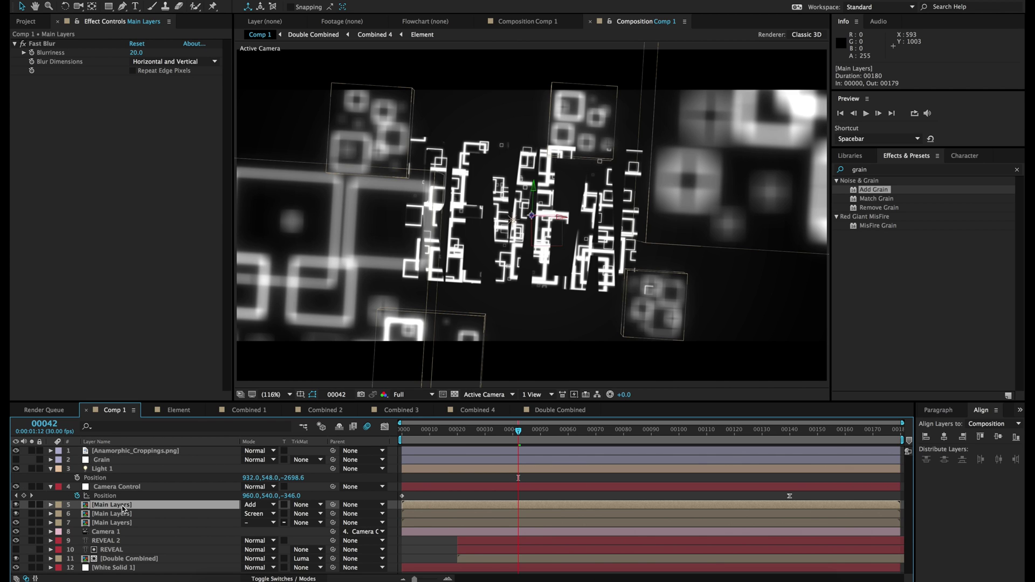
key(Return)
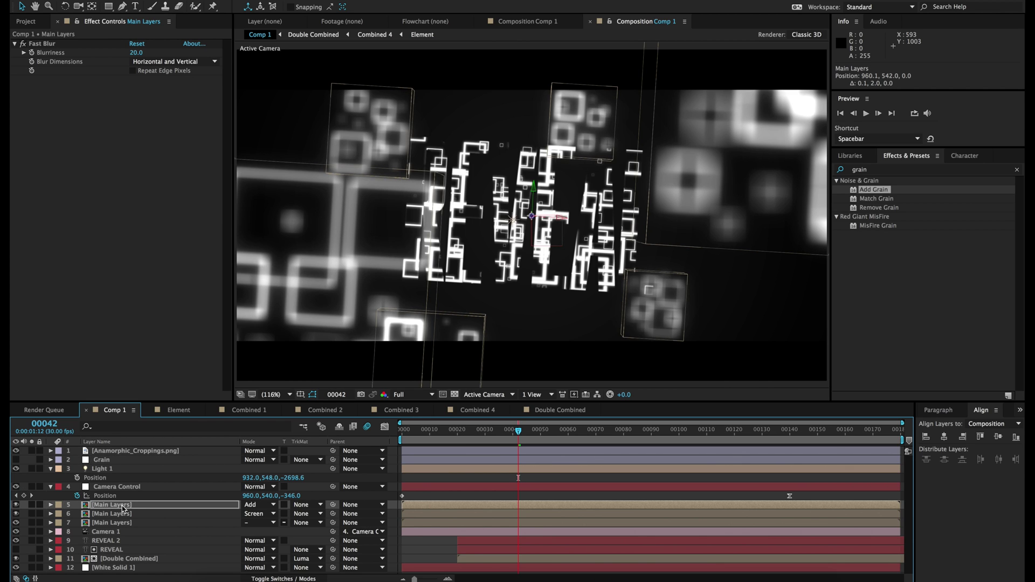
key(Return)
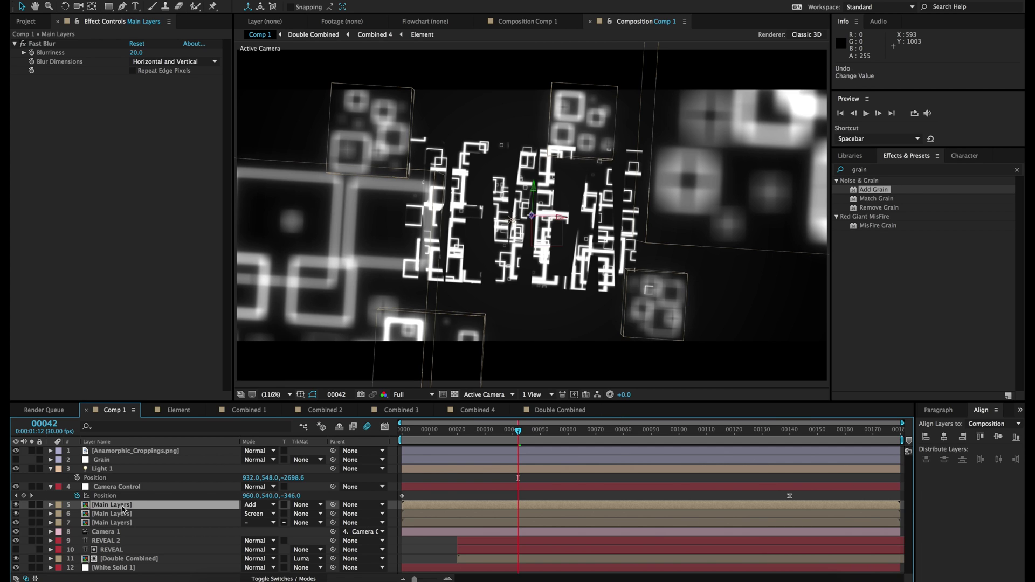
Rename the Main Layers copy with the Screen blending mode as Main Glow
click(125, 515)
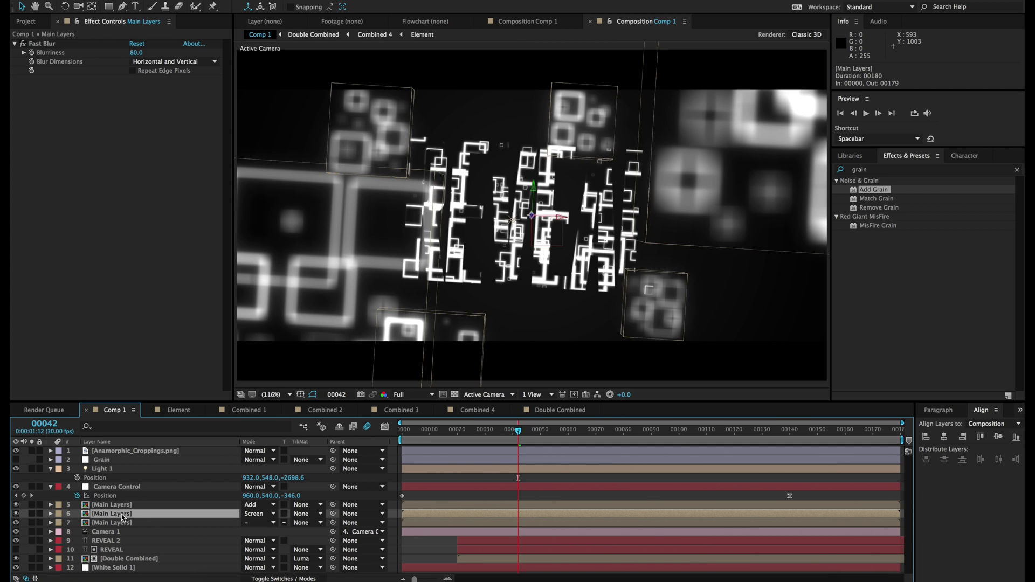
key(Return)
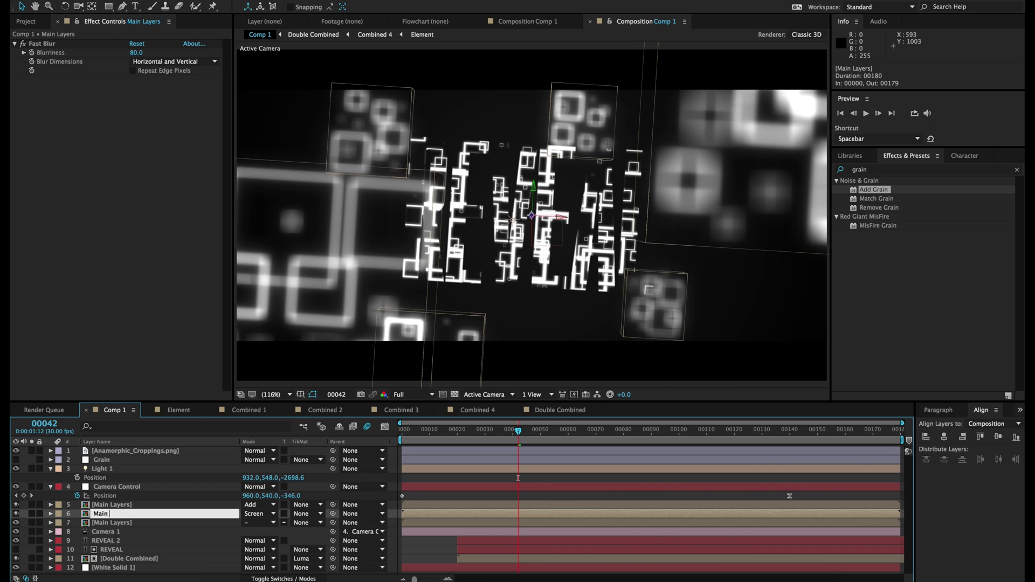
key(Return)
Rename the Main Layers copy with the Add blending mode as Highlight Glow, deselect it and save the project
click(116, 506)
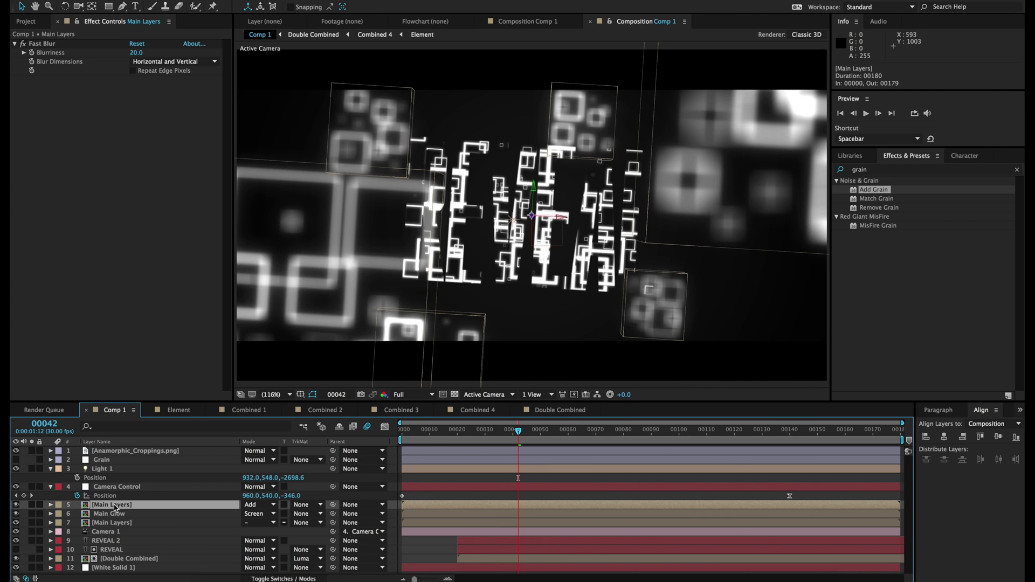
key(Return)
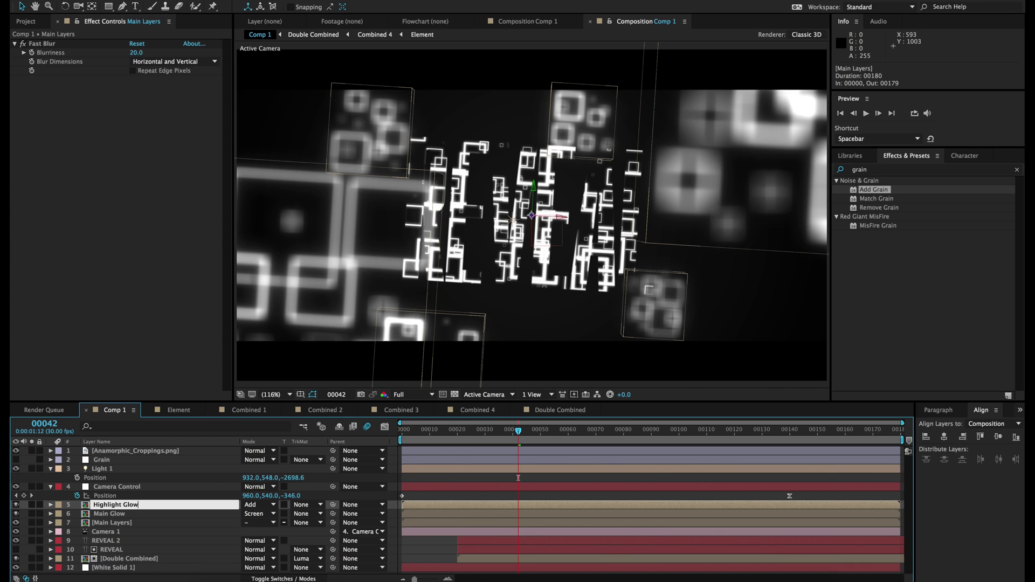
key(Return)
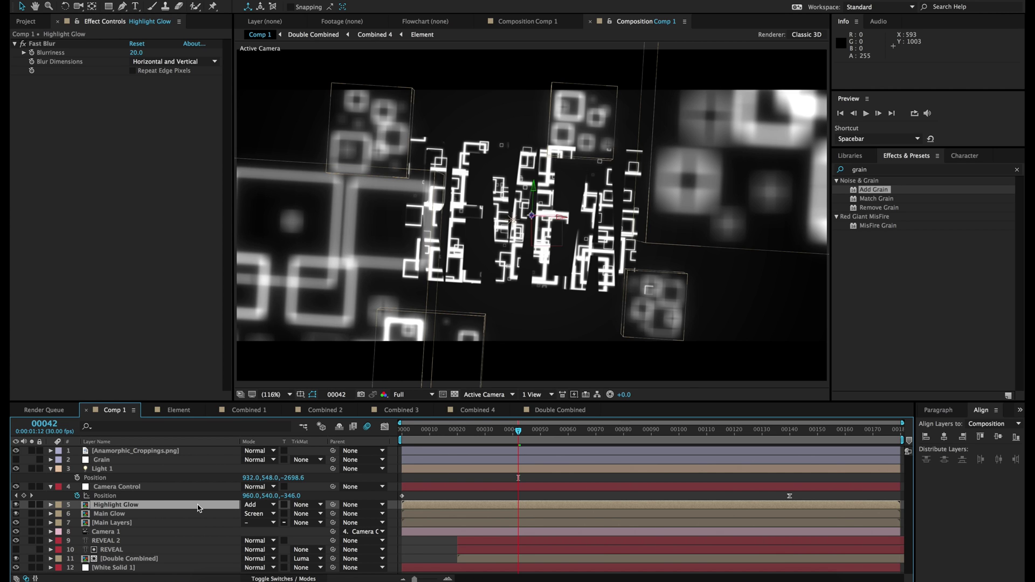
click(457, 495)
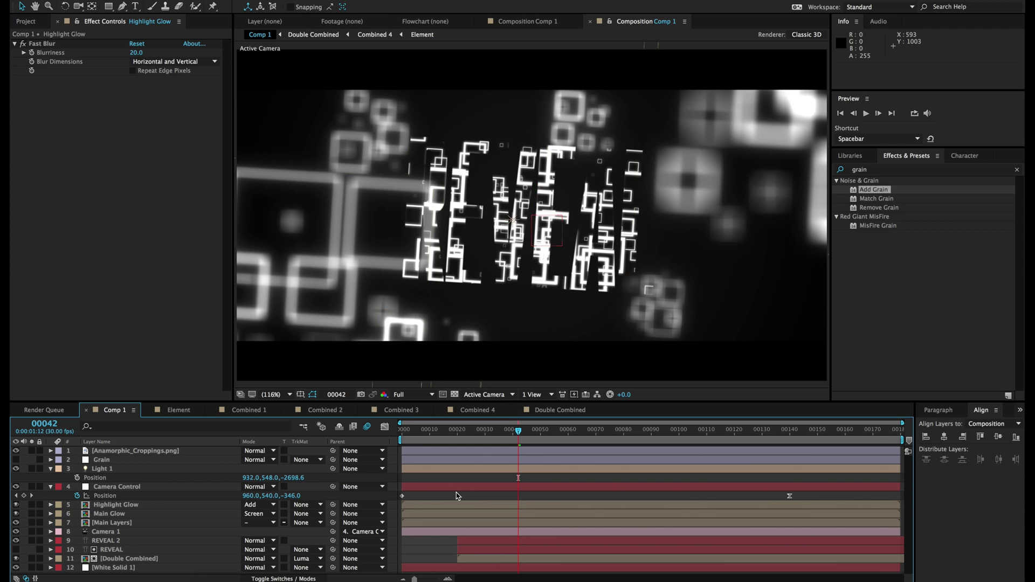
key(ctrl+s)
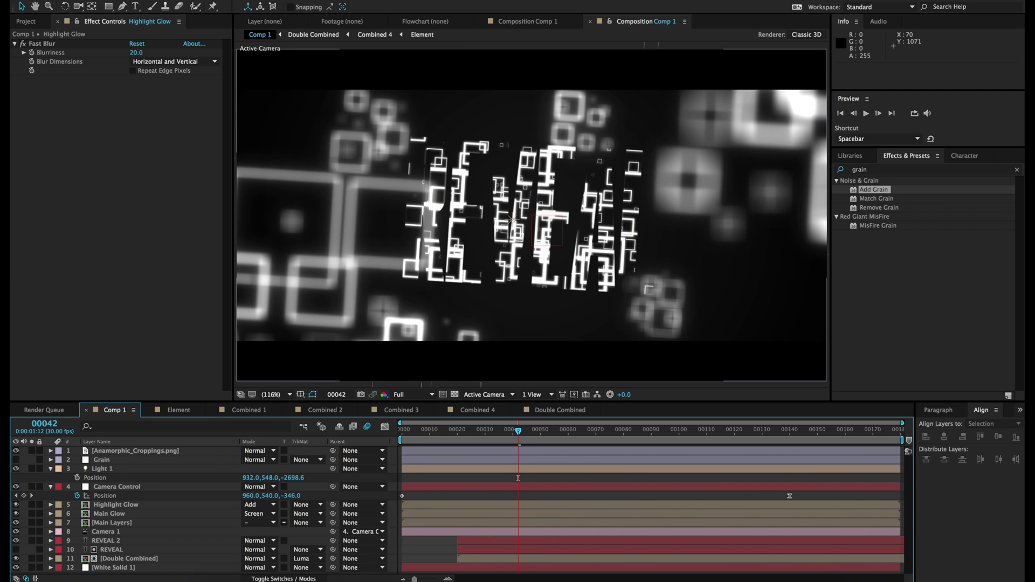
Create another adjustment layer at the top of Comp 1
click(220, 1)
mouse_move(220, 1)
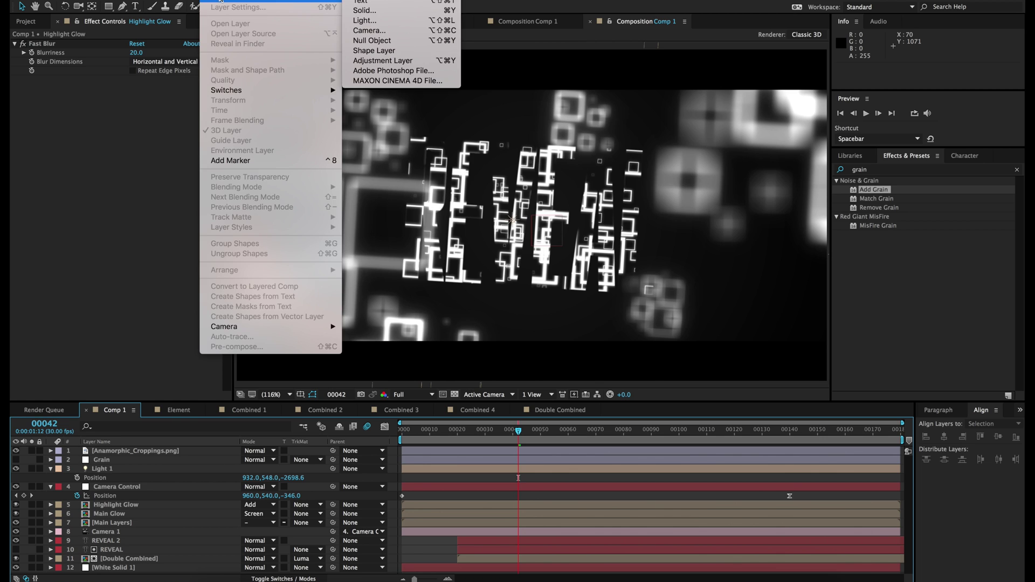
click(371, 60)
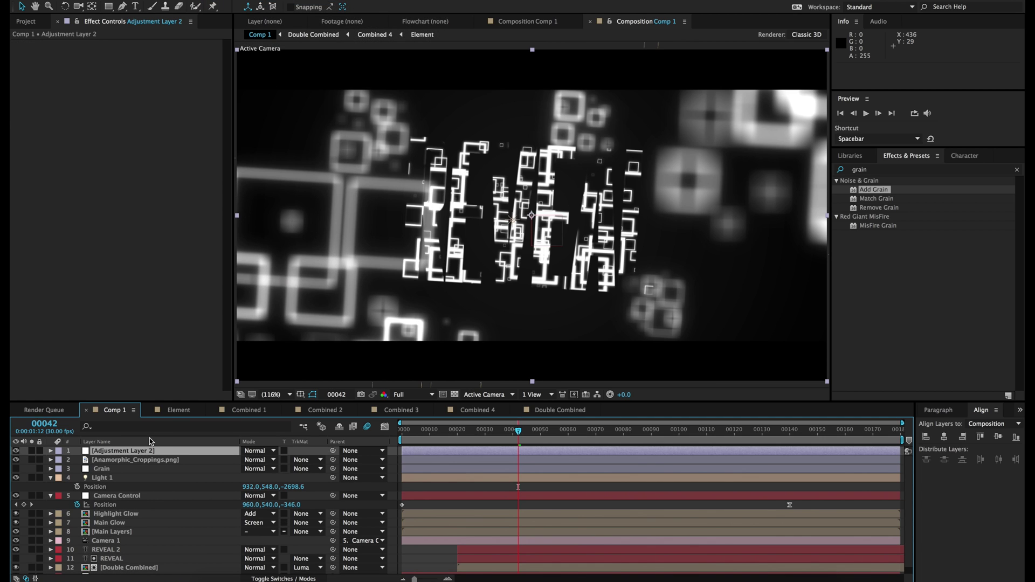
Rename the new adjustment layer as CC and move it below the Anamorphic_Croppings.png layer
key(Return)
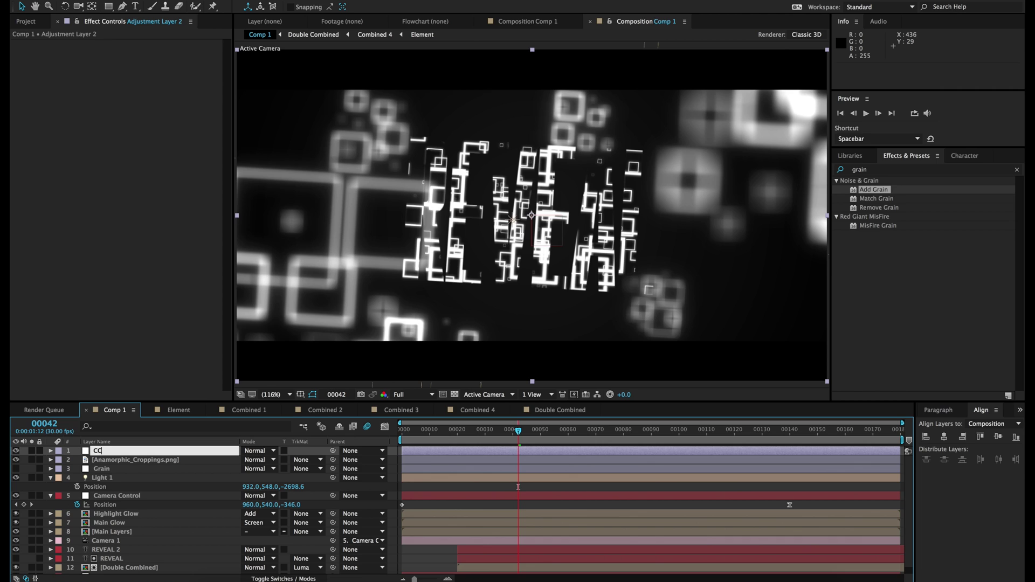
key(Return)
drag(99, 451, 100, 468)
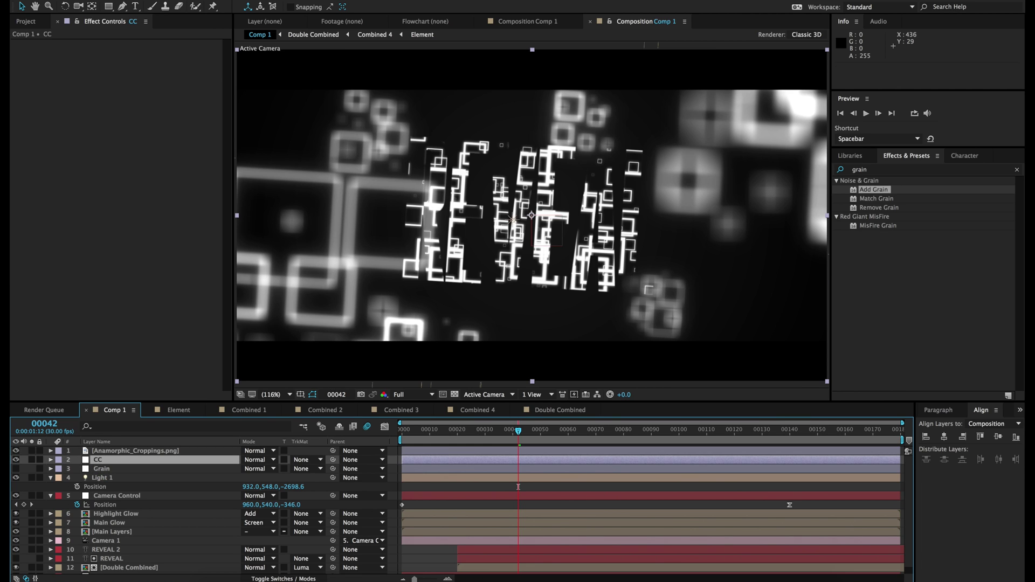
Apply the Photo Filter color correction effect to the CC layer
click(242, 1)
mouse_move(268, 85)
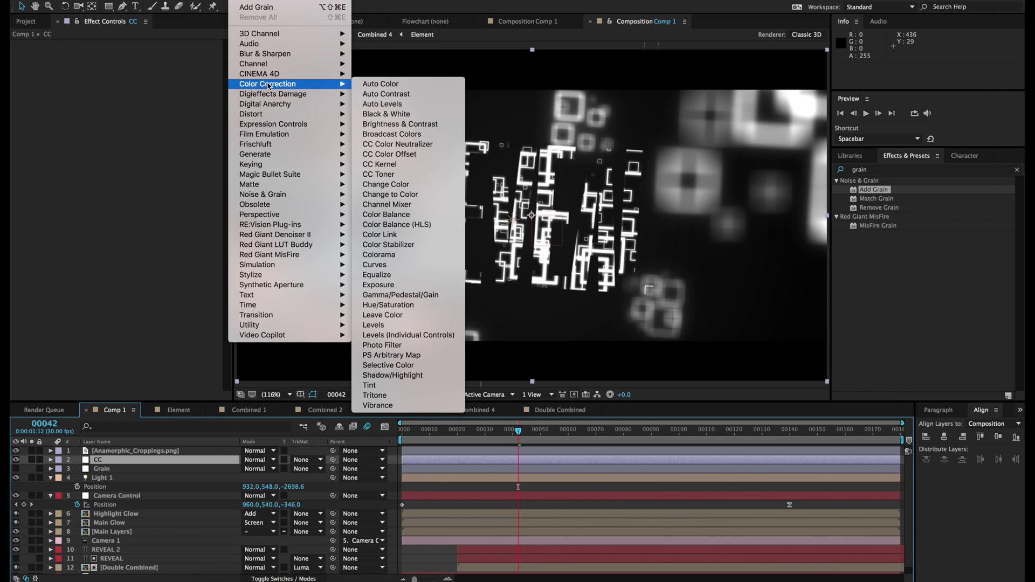
click(390, 347)
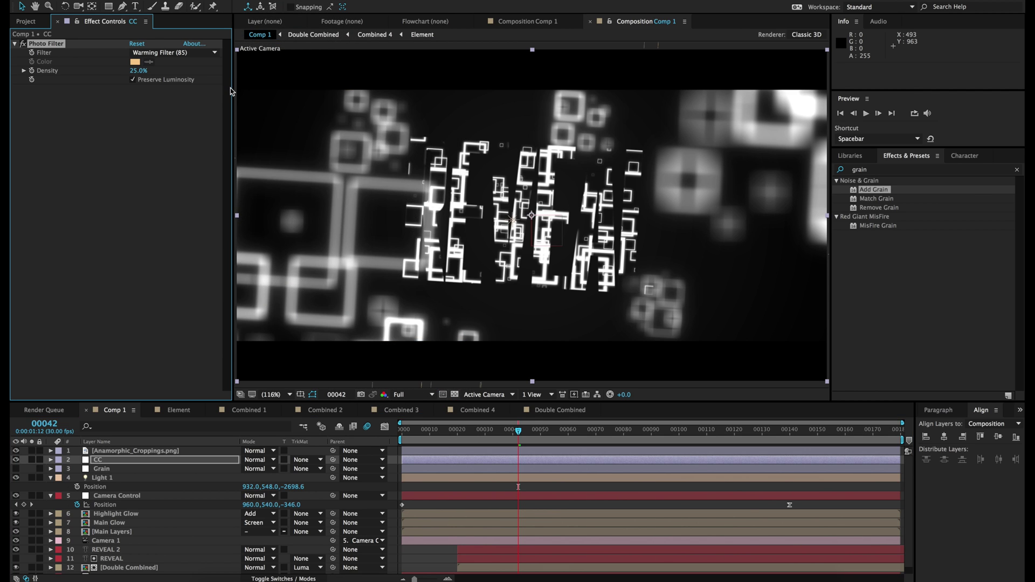
Try the Cooling Filter (80) and (LBB) options, then set the Photo Filter to Cooling Filter (82)
click(178, 52)
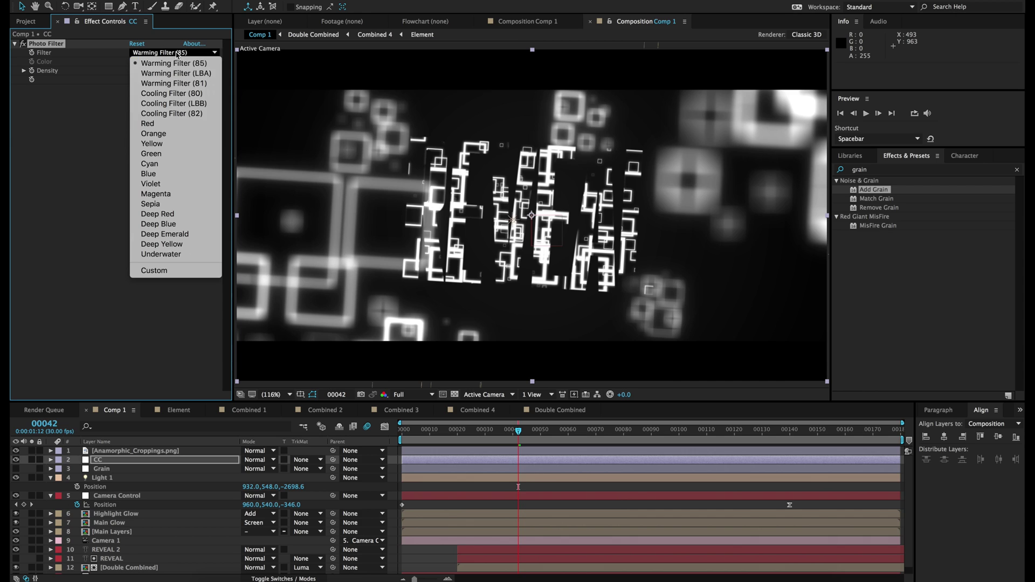
click(159, 96)
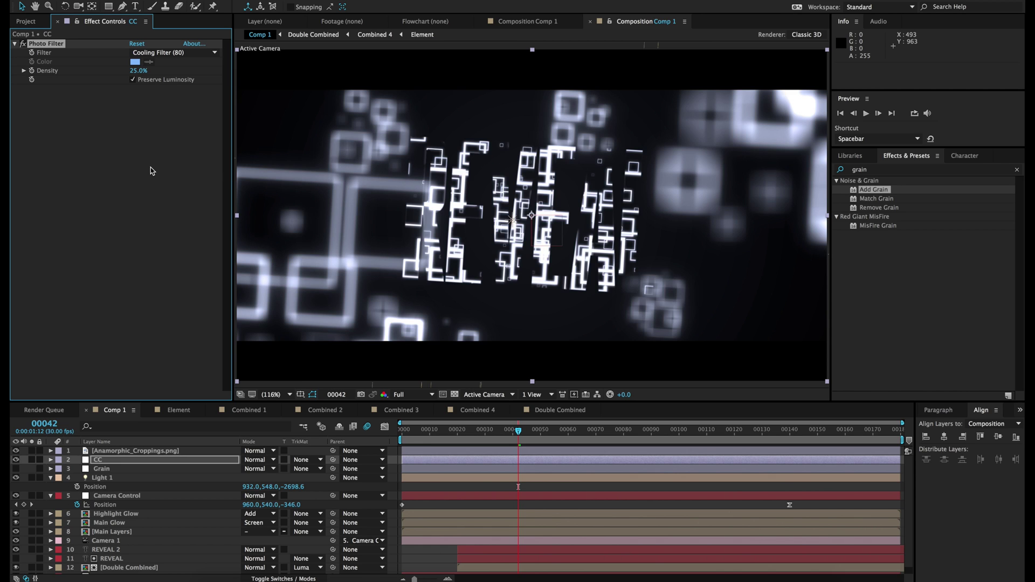
click(162, 53)
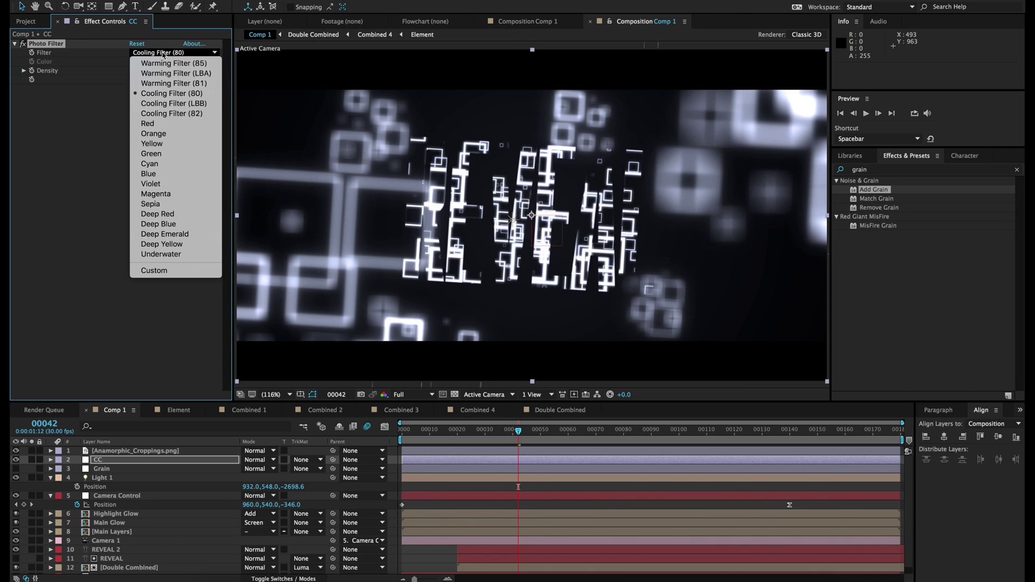
click(162, 103)
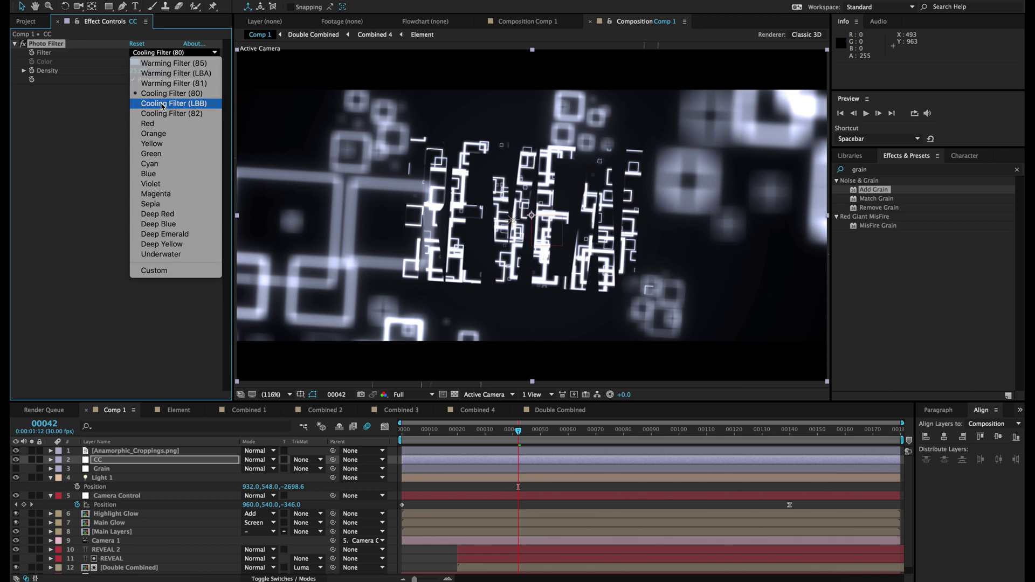
click(161, 52)
click(162, 113)
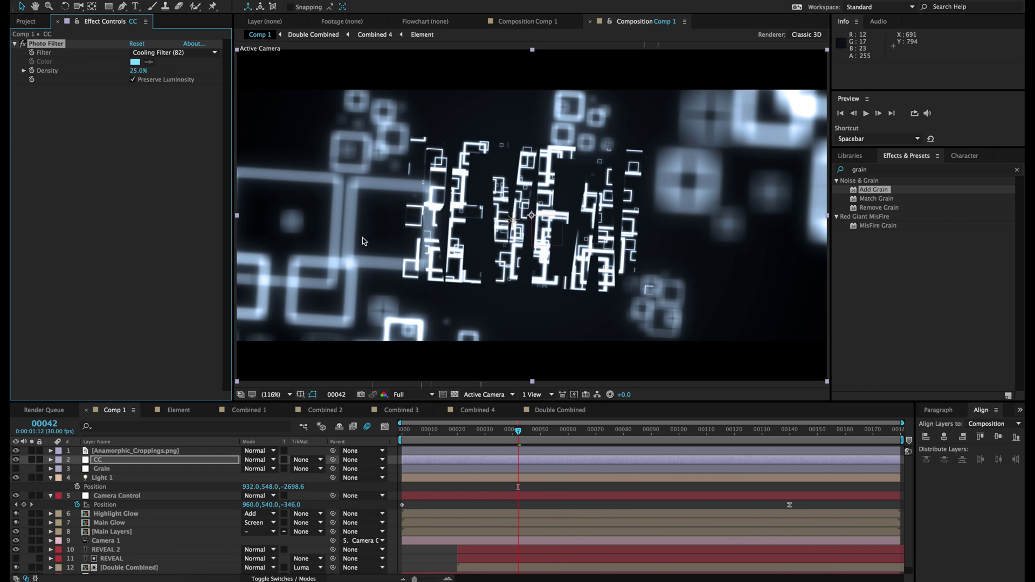
Set the Photo Filter's density to 15%, save the project and bring up the list of project items
click(131, 71)
text(15)
key(Return)
key(ctrl+s)
click(25, 22)
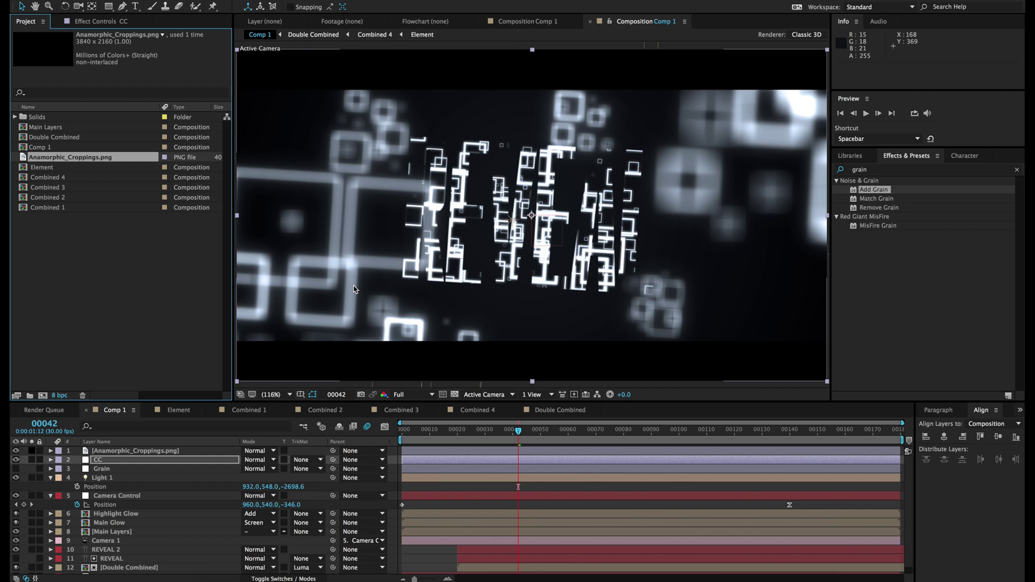
Hide the Anamorphic_Croppings.png and CC layers and set Camera 1's iris shape to Hexagon
click(16, 450)
click(15, 451)
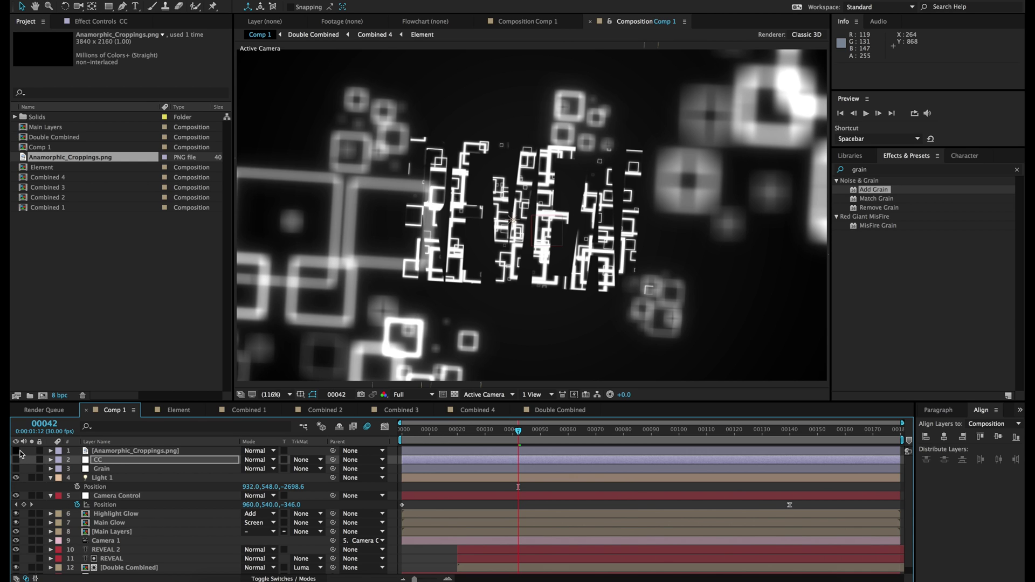
click(106, 542)
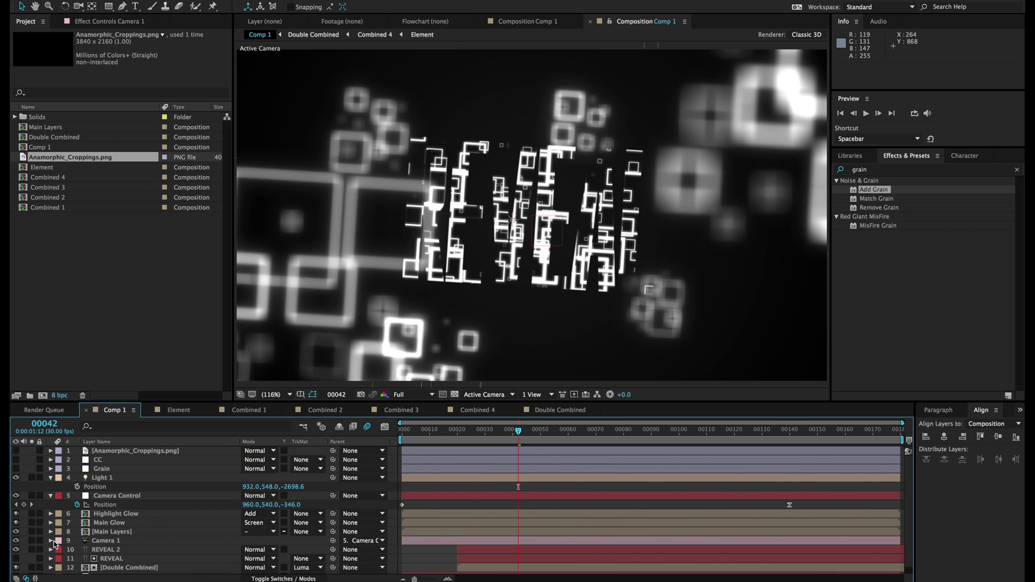
click(50, 540)
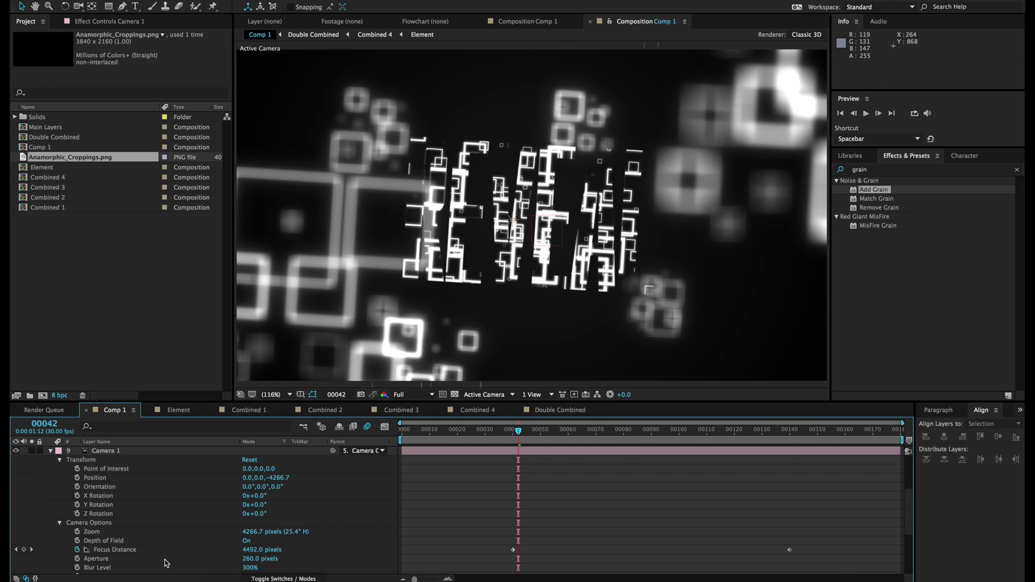
scroll(166, 563, down, 1)
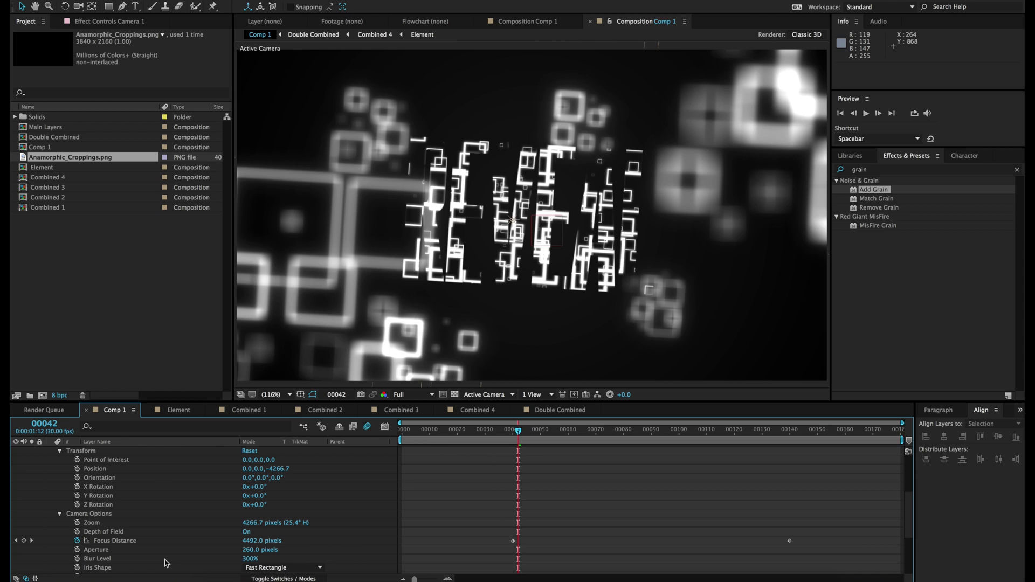
click(278, 571)
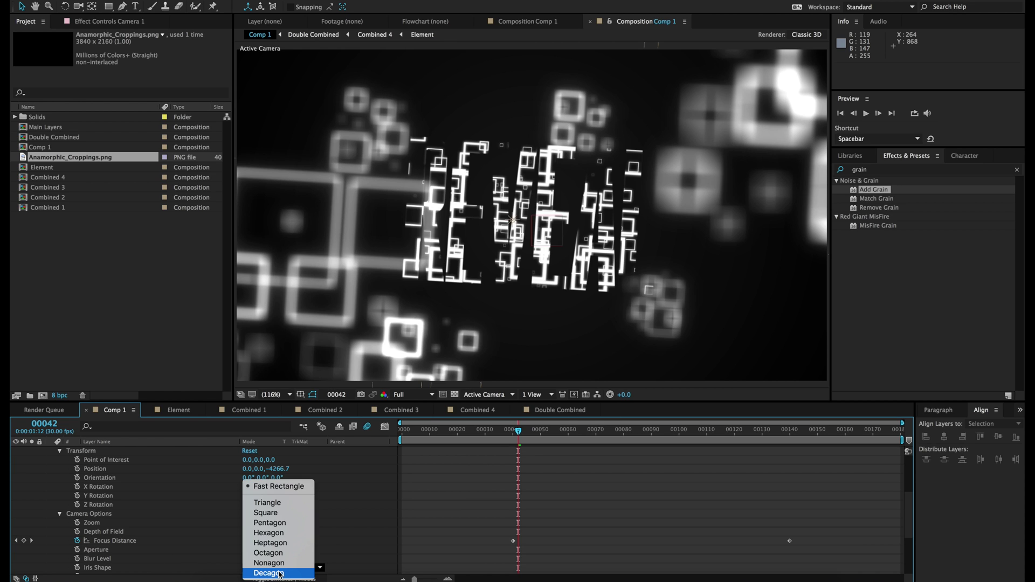
click(268, 532)
scroll(339, 551, down, 1)
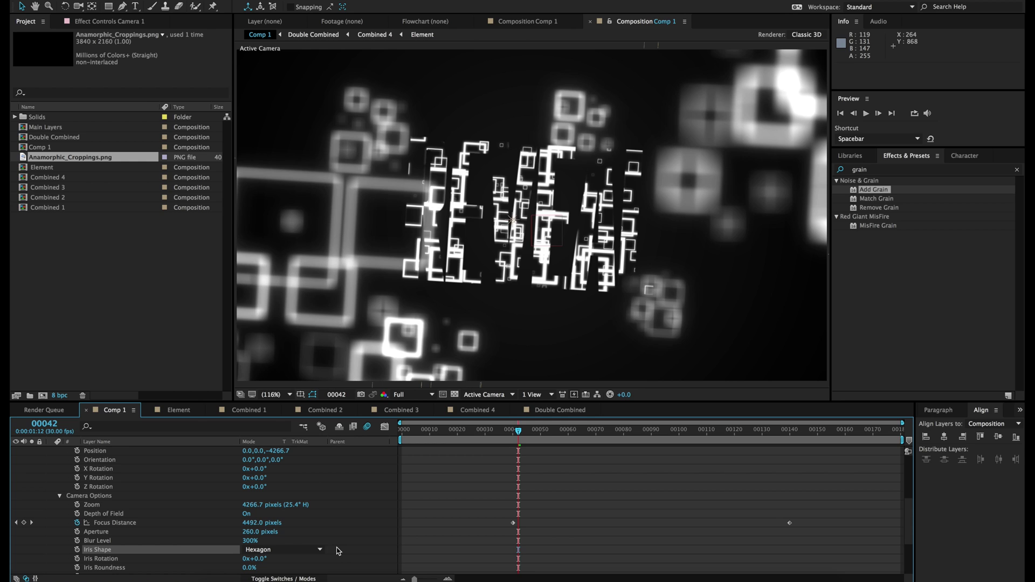
scroll(339, 550, down, 1)
scroll(341, 538, down, 1)
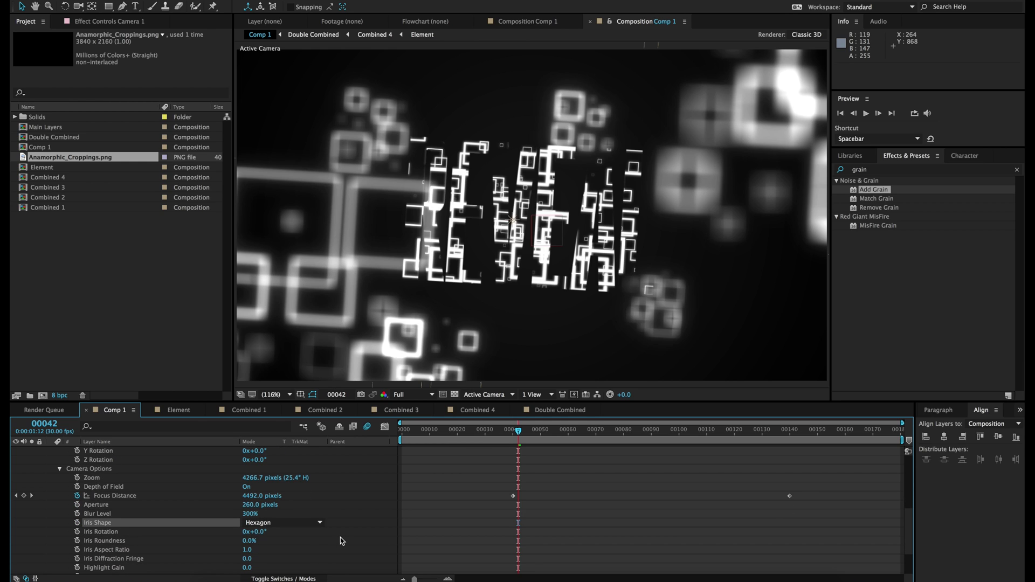
scroll(296, 545, down, 1)
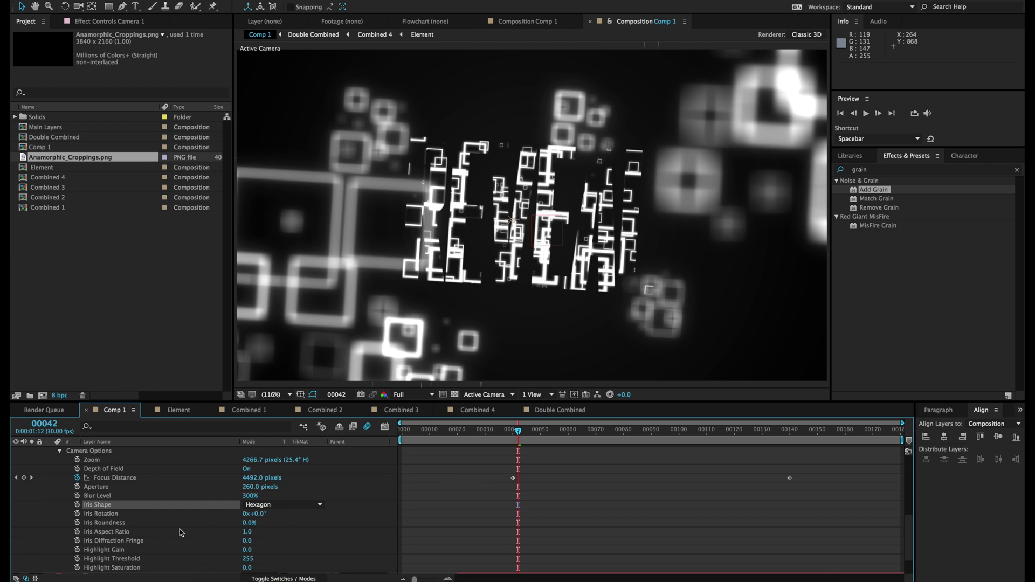
Turn off Camera 1's Depth of Field and collapse its properties
click(247, 469)
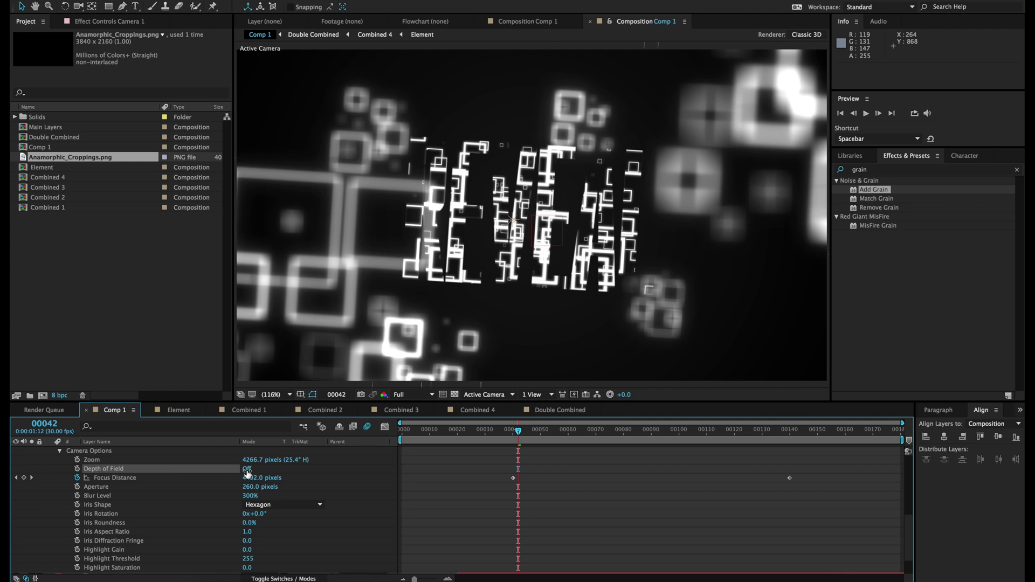
scroll(185, 513, up, 2)
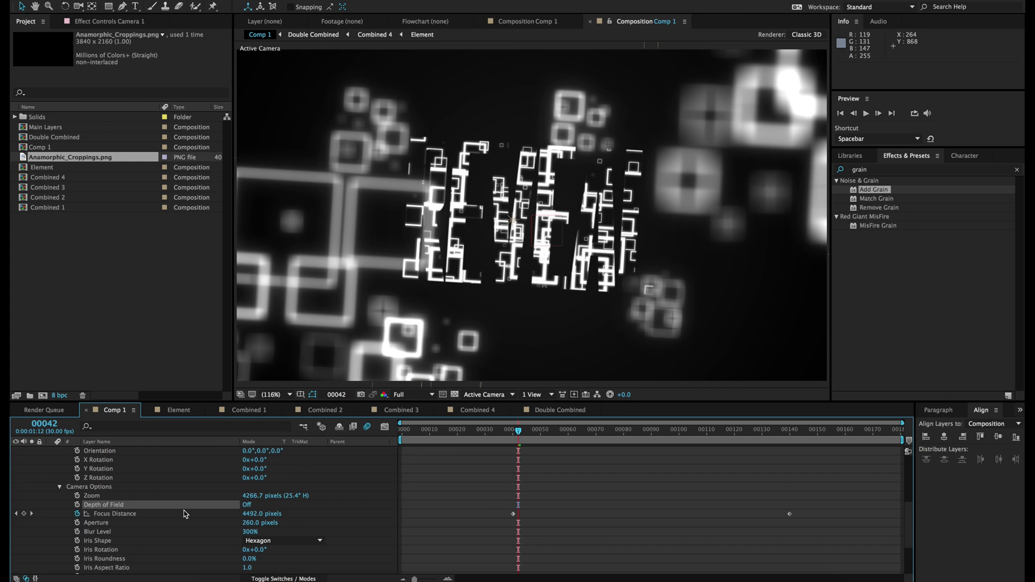
click(247, 505)
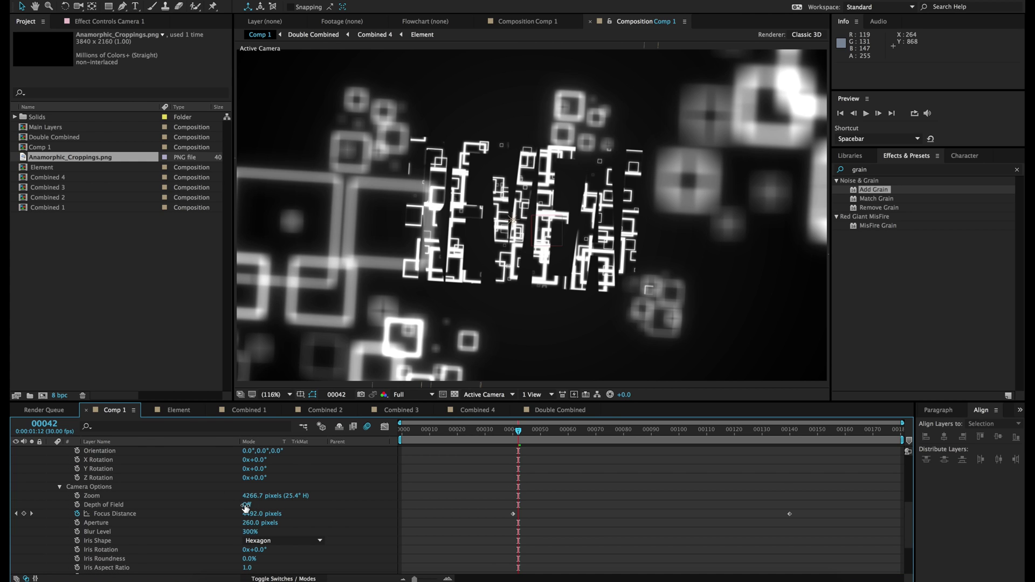
scroll(205, 515, up, 7)
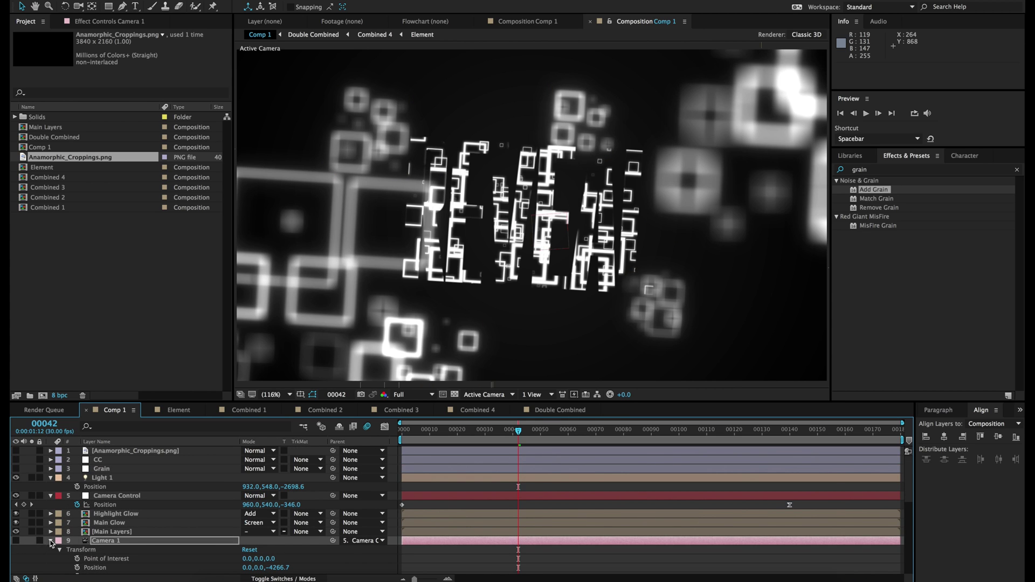
click(50, 541)
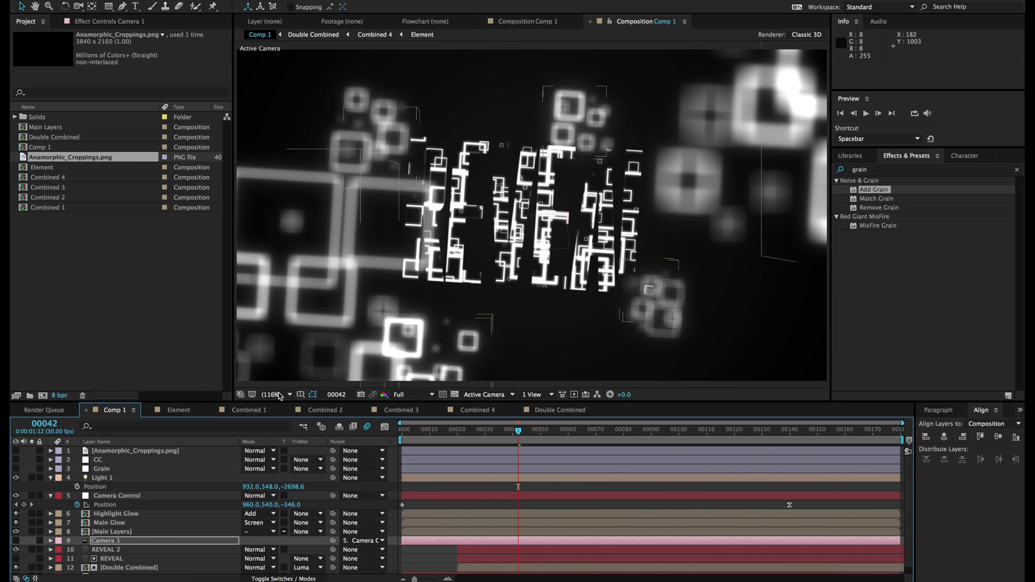
Set the composition preview to Quarter resolution at 100% zoom and hide the Highlight Glow and Main Glow layers
click(412, 394)
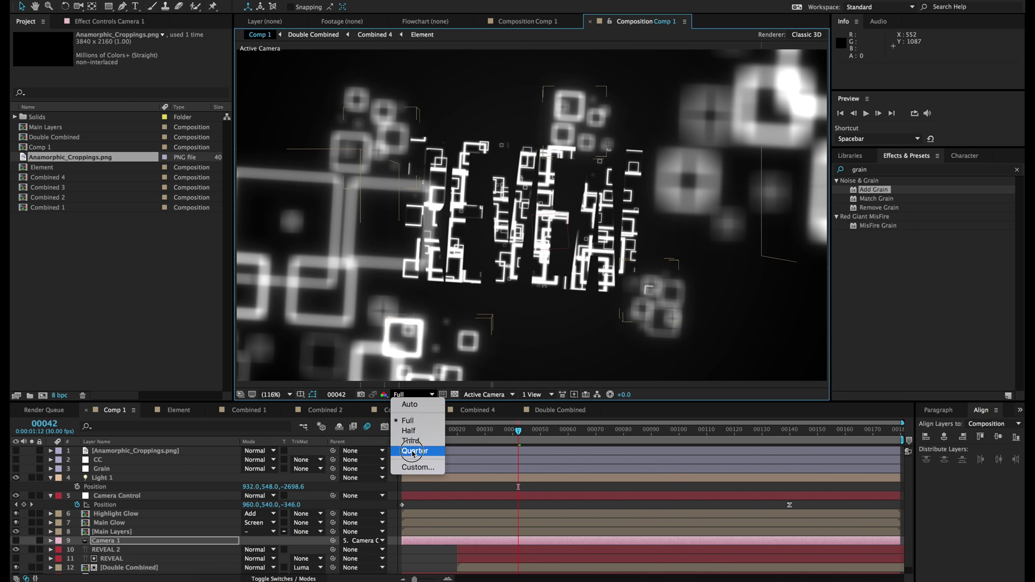
click(415, 453)
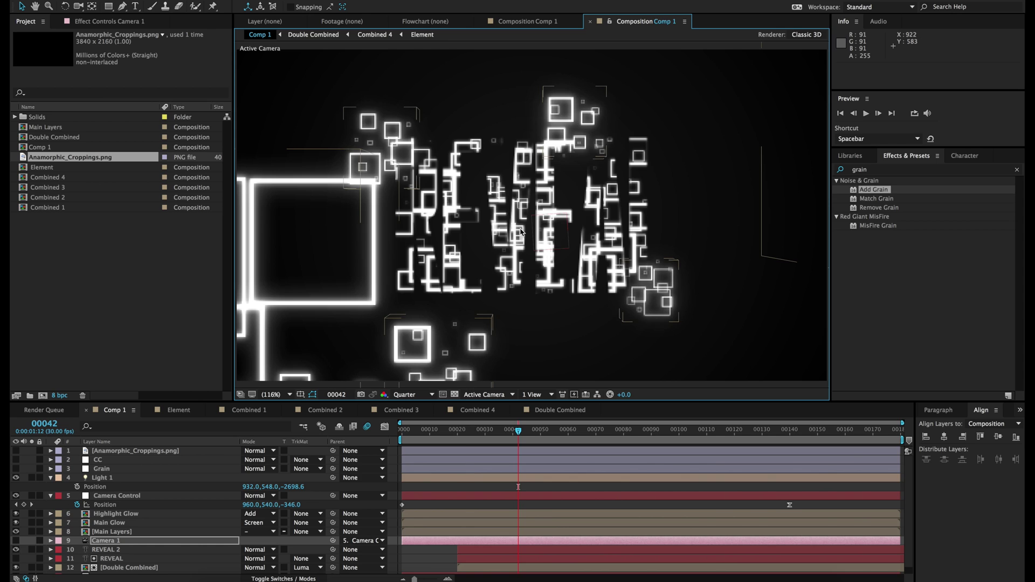
key(slash)
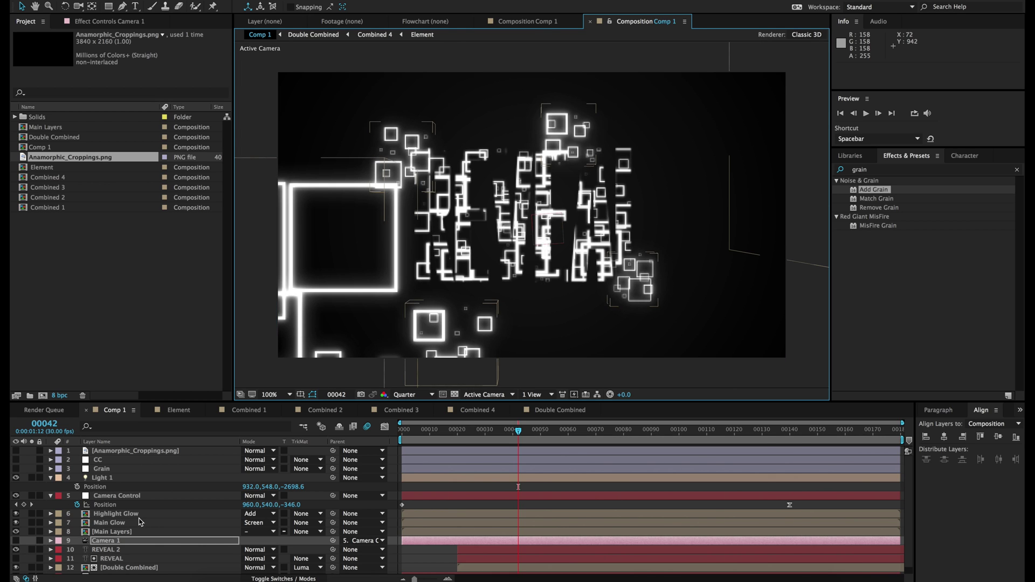
click(17, 515)
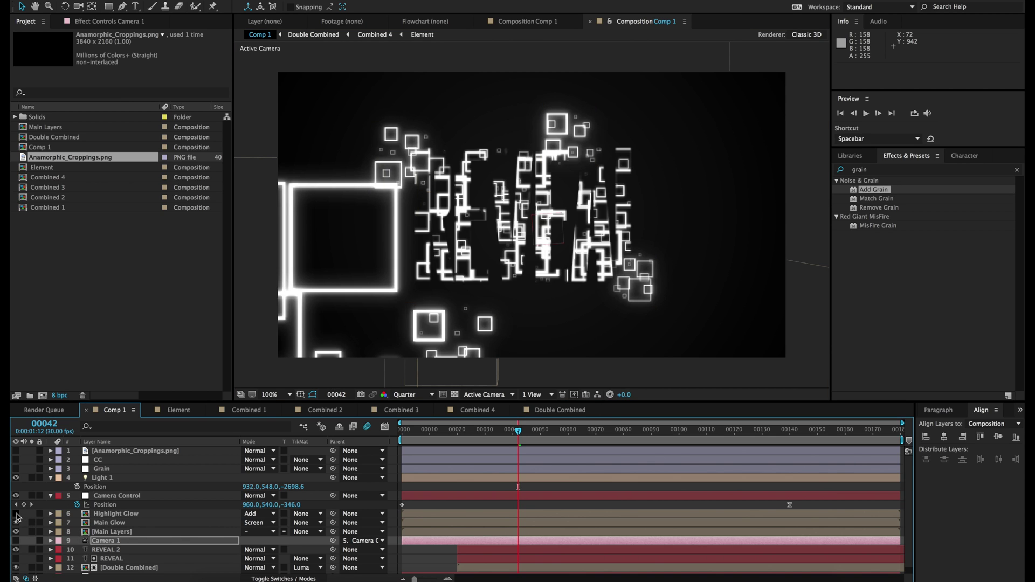
click(16, 523)
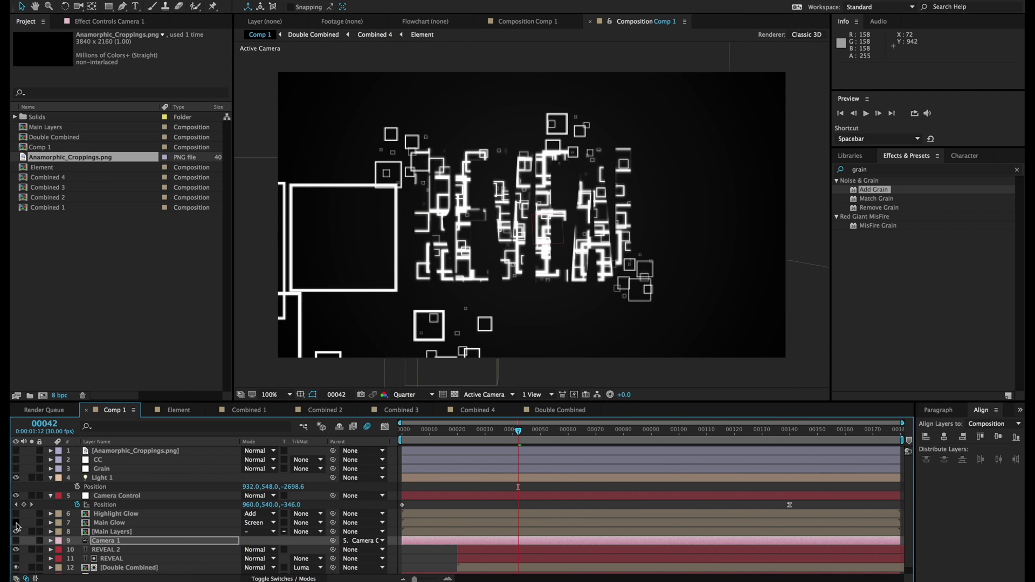
Open the Main Layers composition and add more Combined 1 to 4 square layers, spread around the frame with staggered start times
double_click(121, 532)
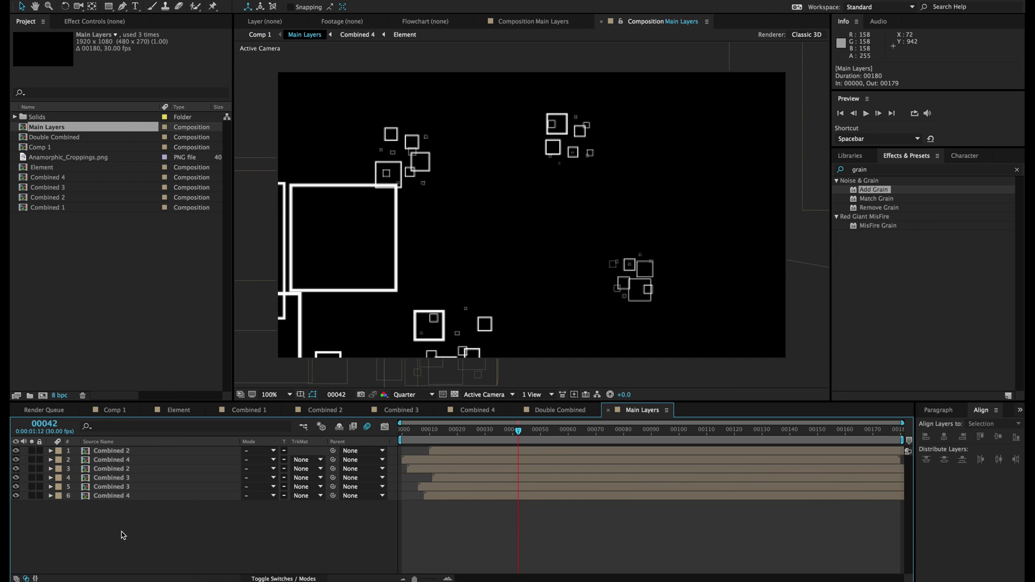
click(107, 496)
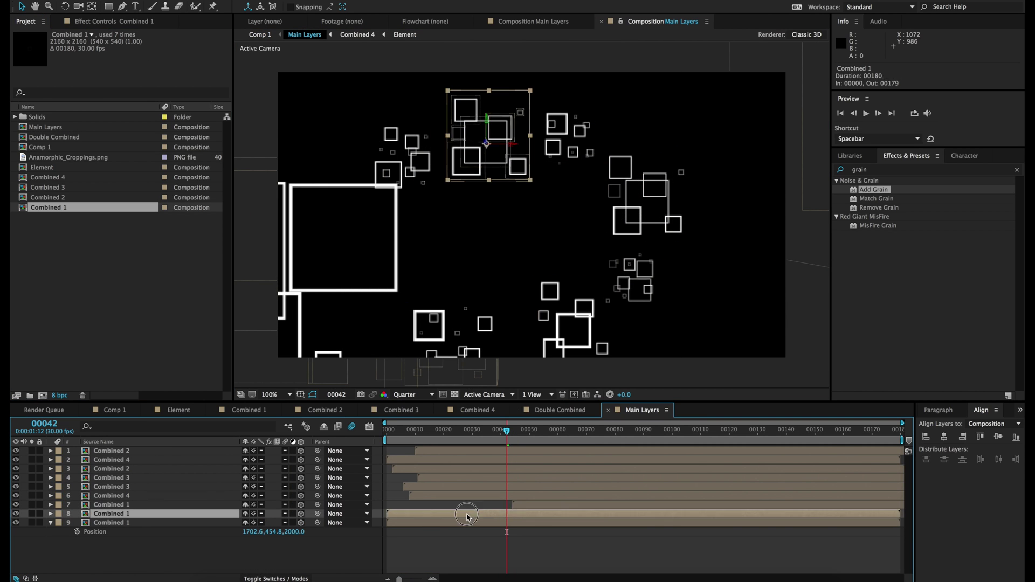
drag(432, 496, 507, 495)
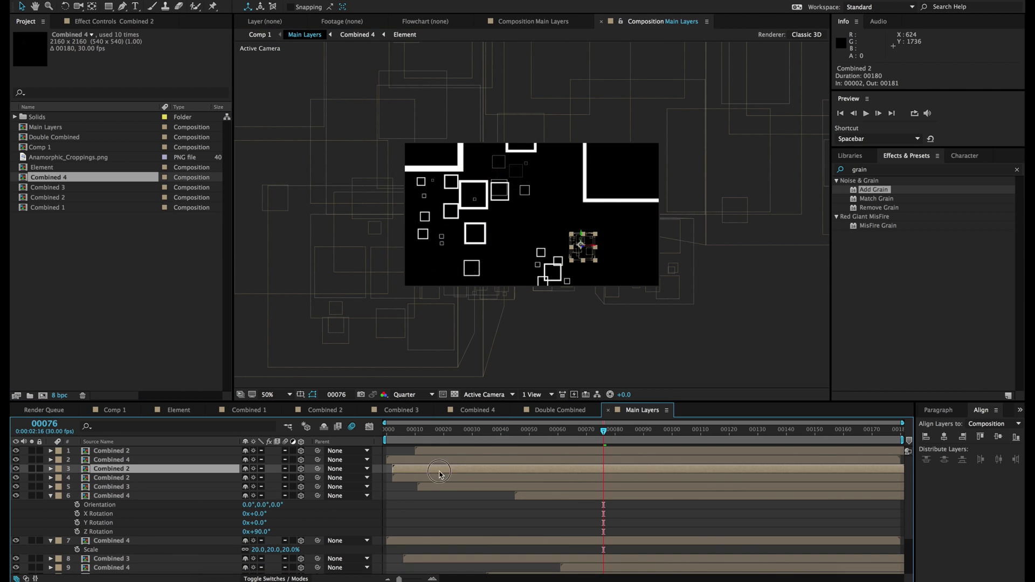
click(512, 235)
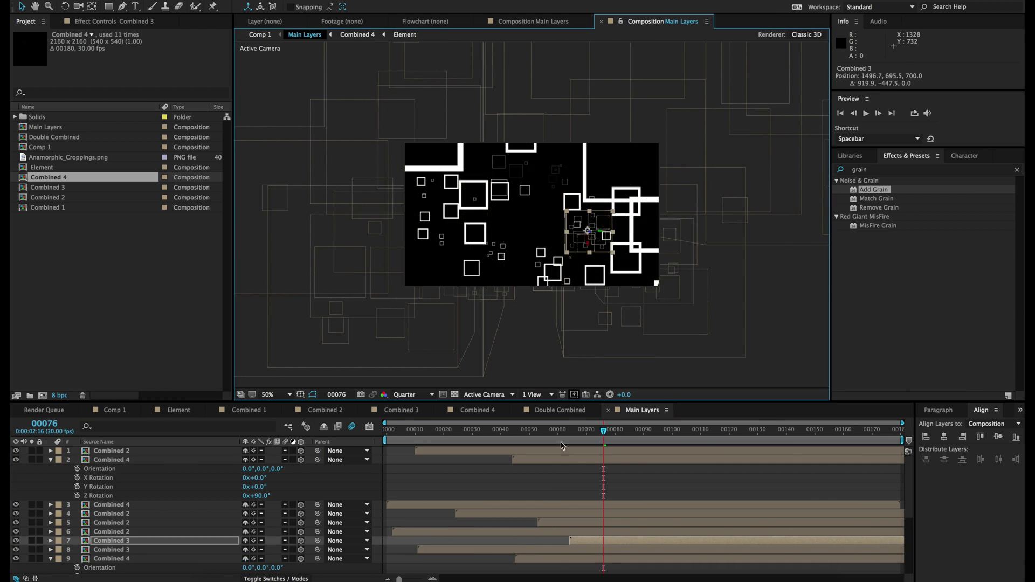
Duplicate all layers in the Main Layers composition and shift the copies 31 frames later in the timeline
key(ctrl+a)
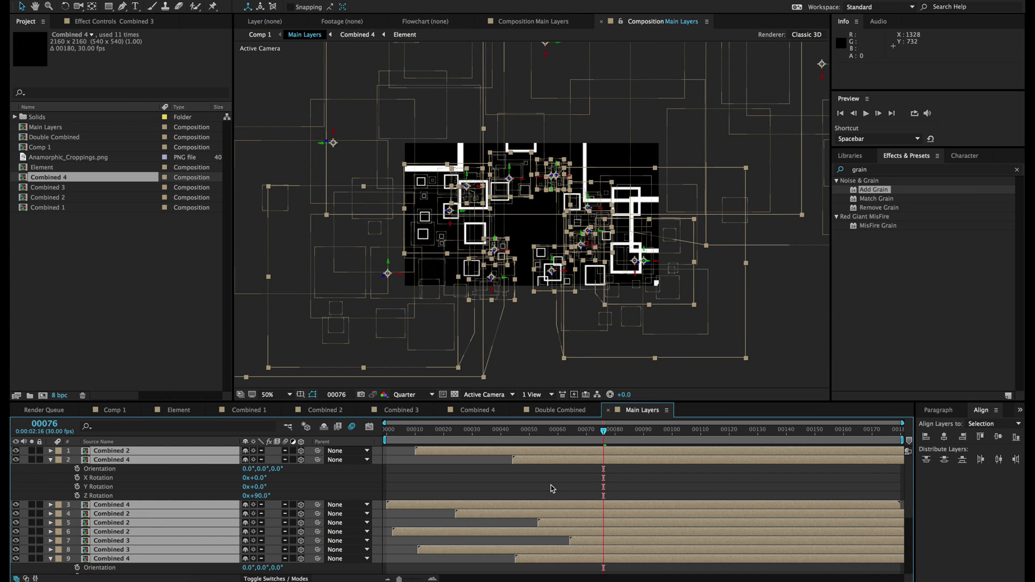
key(ctrl+d)
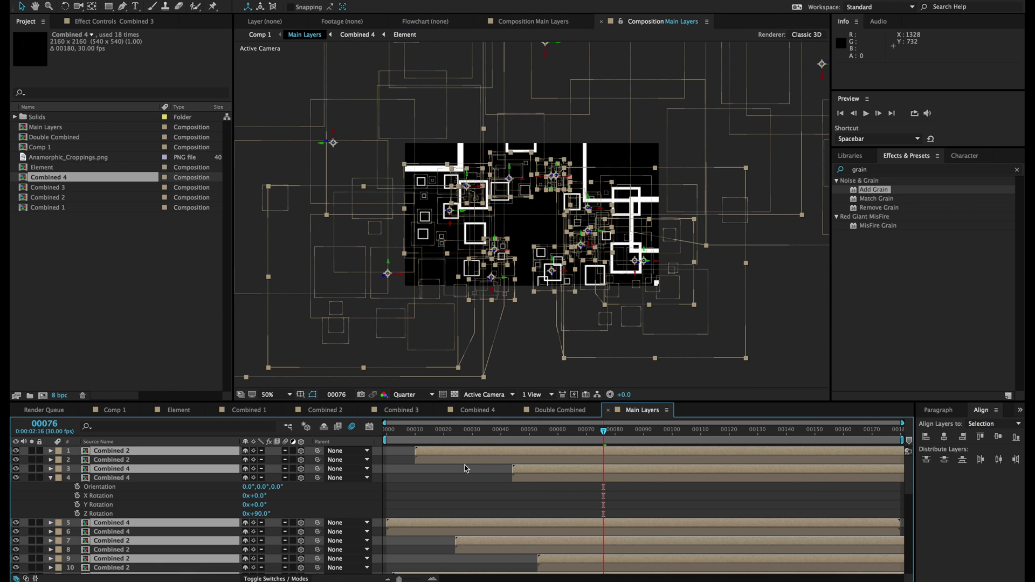
drag(439, 455, 531, 457)
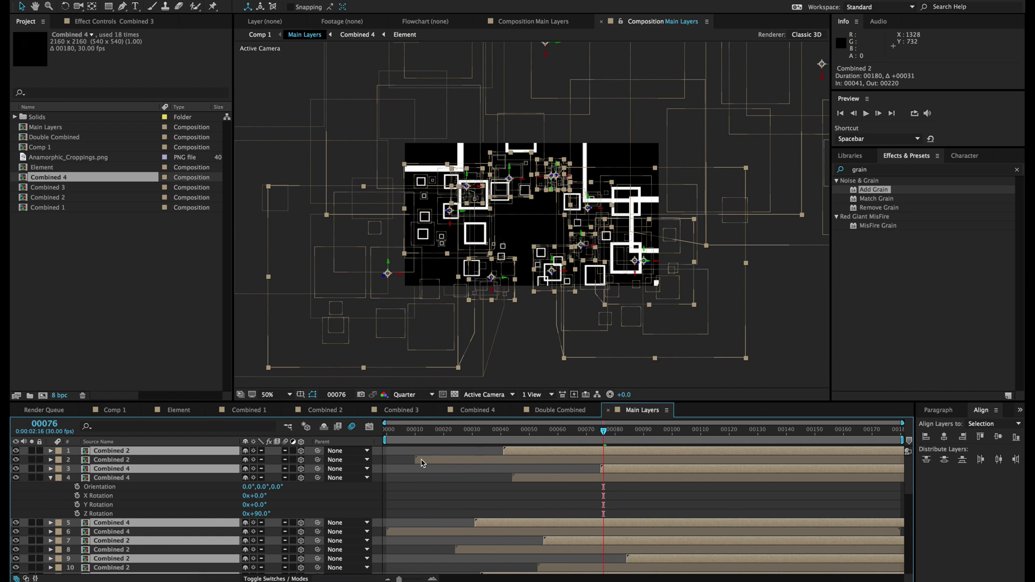
Set the duplicated layers' Z Rotation to 180° and move the copies lower in the frame
key(r)
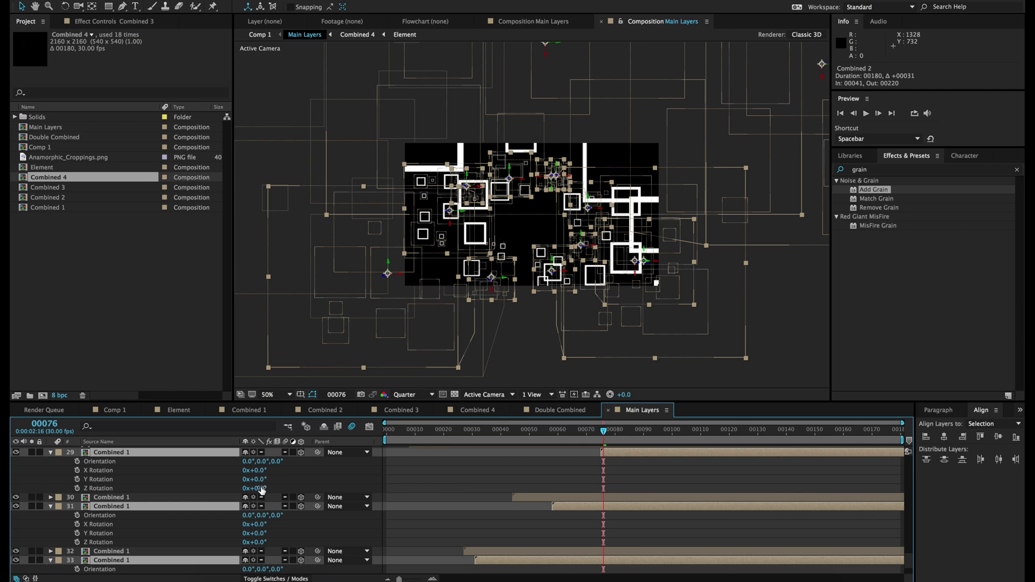
click(261, 488)
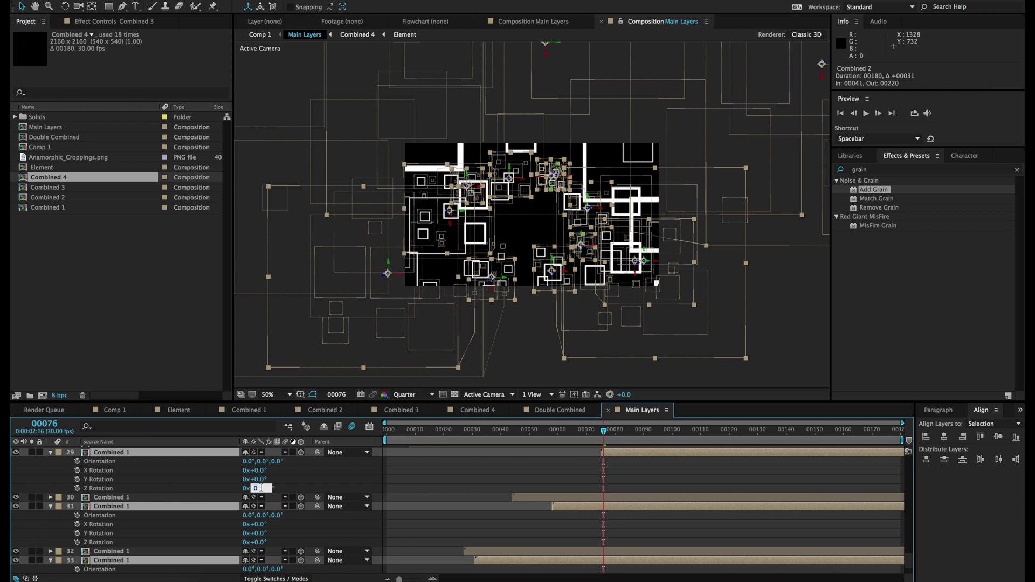
key(Return)
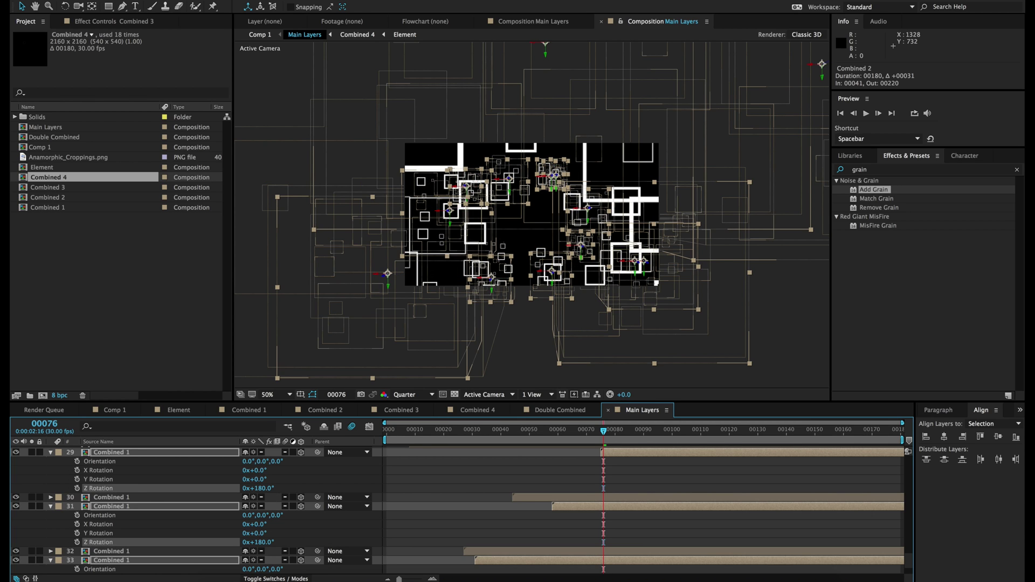
drag(591, 307, 592, 342)
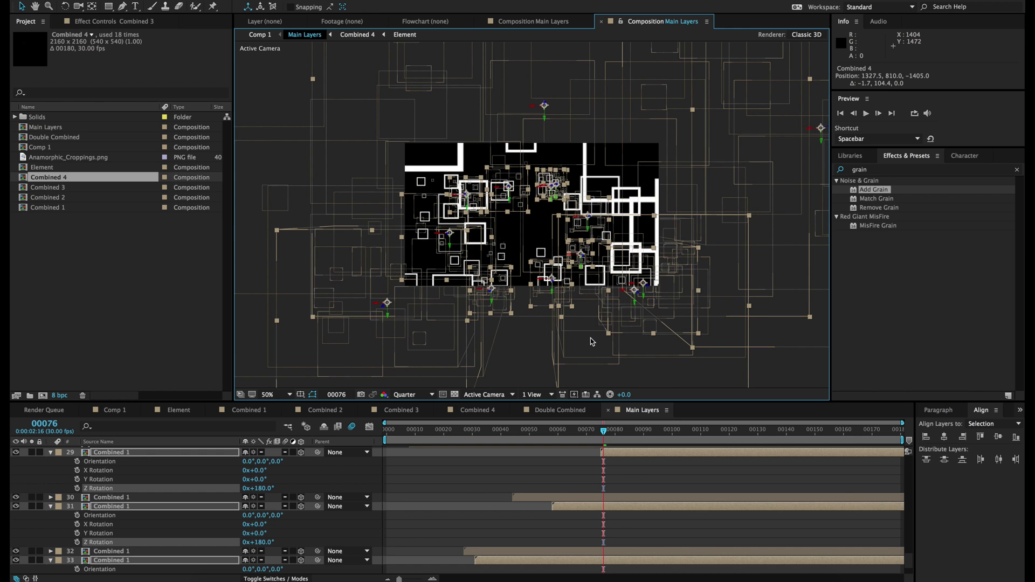
Duplicate the selected square layers again and stagger the Combined 4 copies to later start times in the timeline
key(super+d)
drag(621, 457, 704, 524)
key(comma)
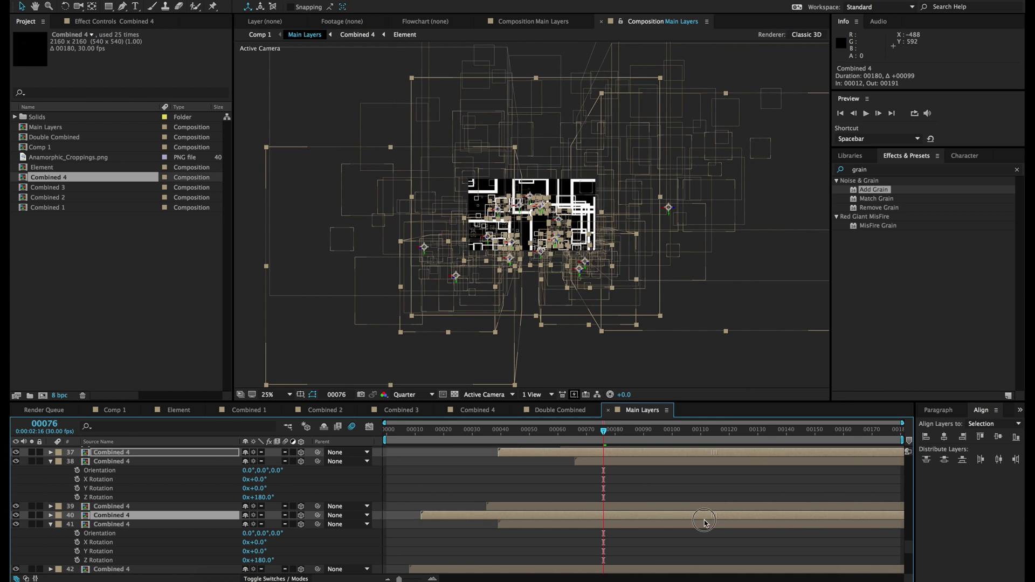
drag(527, 516, 693, 517)
Duplicate every layer in the Main Layers composition and shift the copies much later in the timeline
key(super+a)
key(u)
key(super+d)
drag(552, 508, 792, 508)
At frame 166, rotate the new copies and move them up and to the left of the frame, and save the project
key(shift+Page_Down)
key(shift+Page_Down)
key(shift+Page_Down)
key(shift+Page_Down)
key(shift+Page_Down)
key(shift+Page_Down)
key(shift+Page_Down)
key(shift+Page_Down)
key(shift+Page_Down)
scroll(453, 268, down, 1)
key(w)
drag(482, 197, 534, 204)
key(v)
key(period)
drag(436, 178, 414, 124)
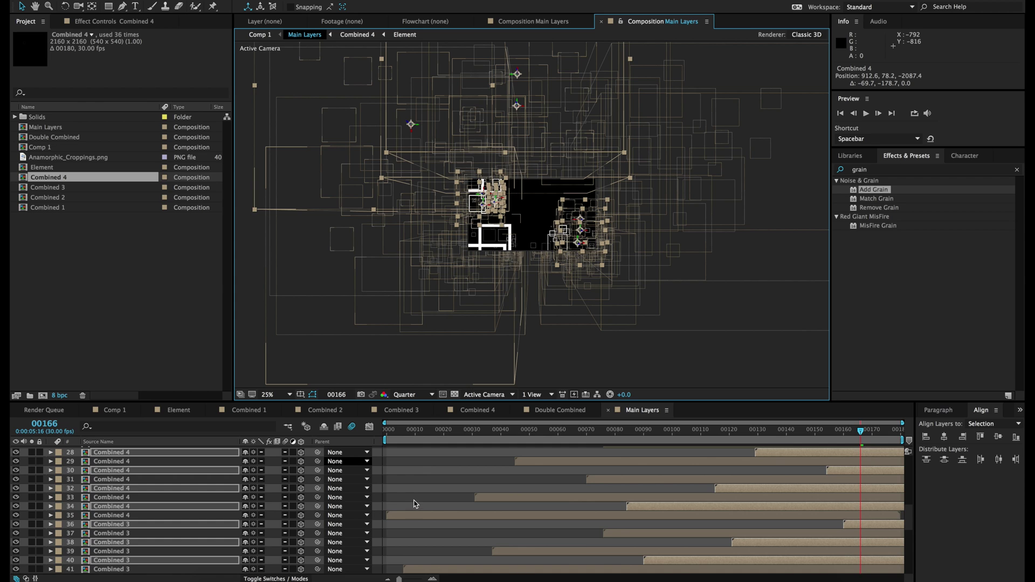
click(415, 498)
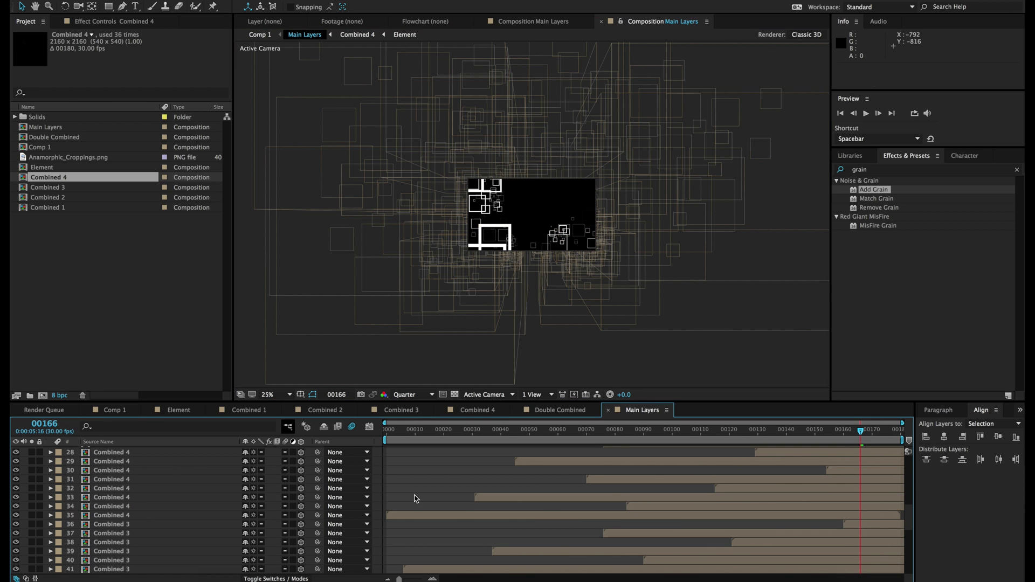
key(super+s)
In Comp 1 at frame 123, turn Camera 1's Depth of Field back on and save the project
click(112, 410)
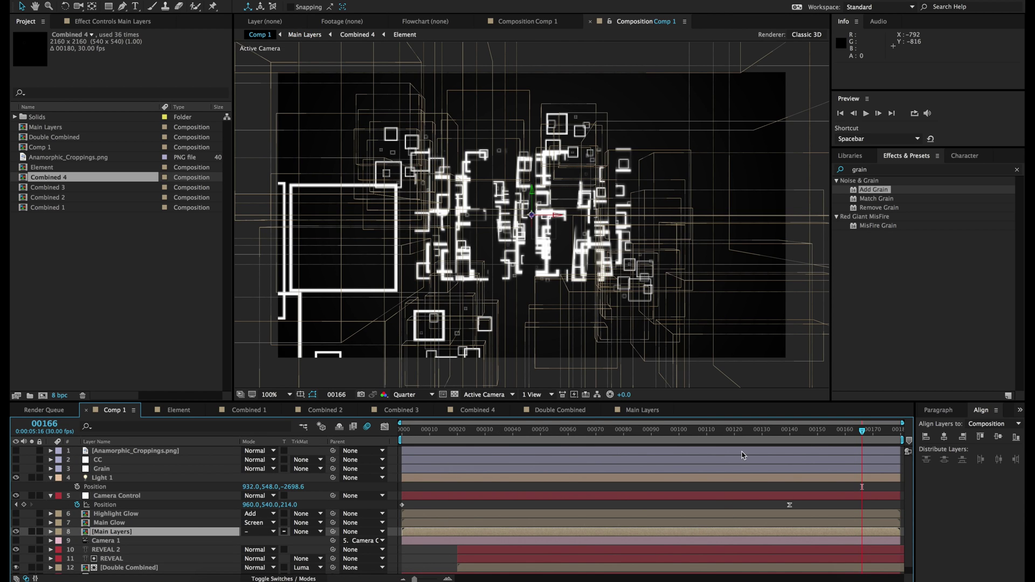
click(744, 434)
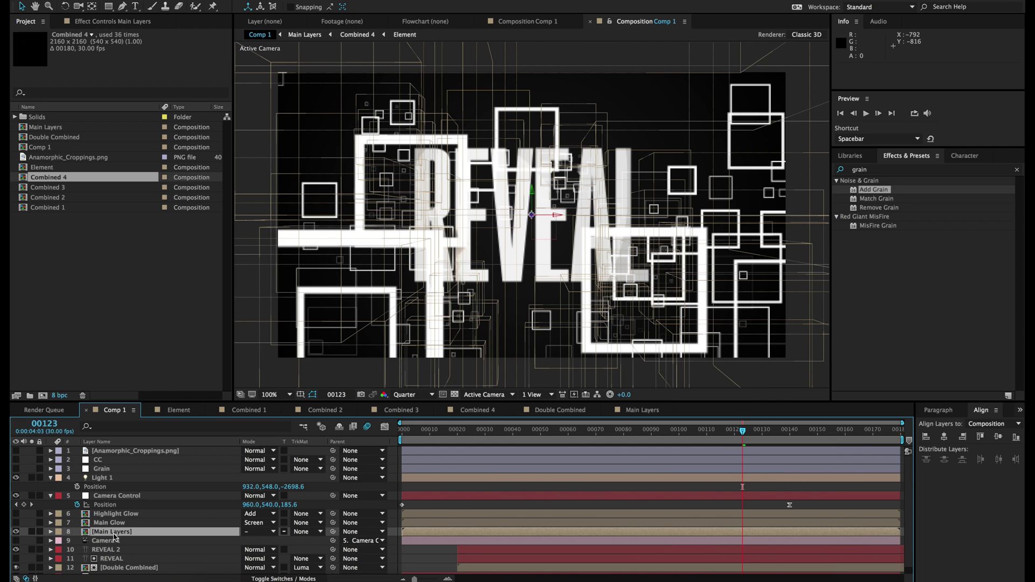
click(22, 542)
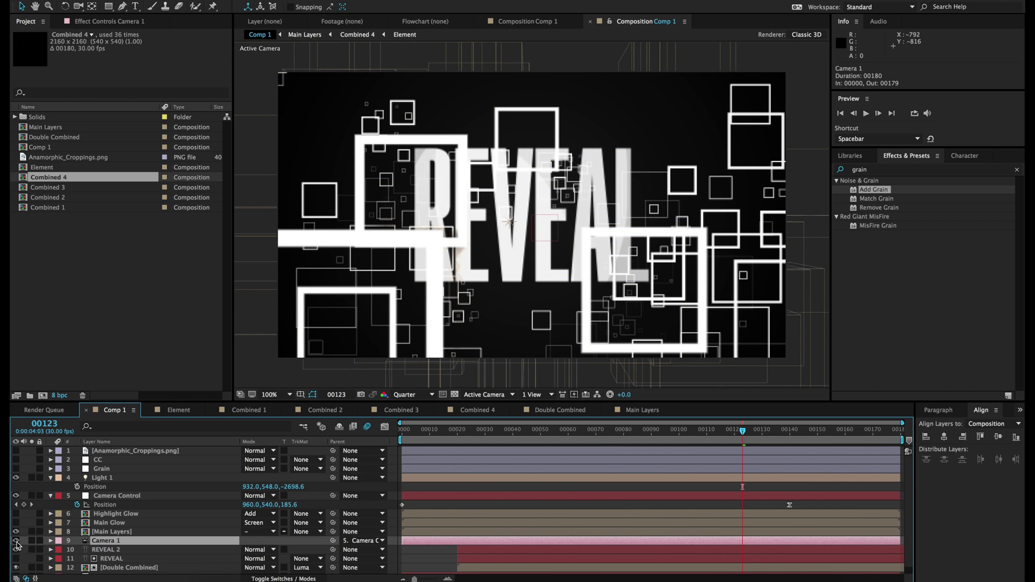
click(16, 541)
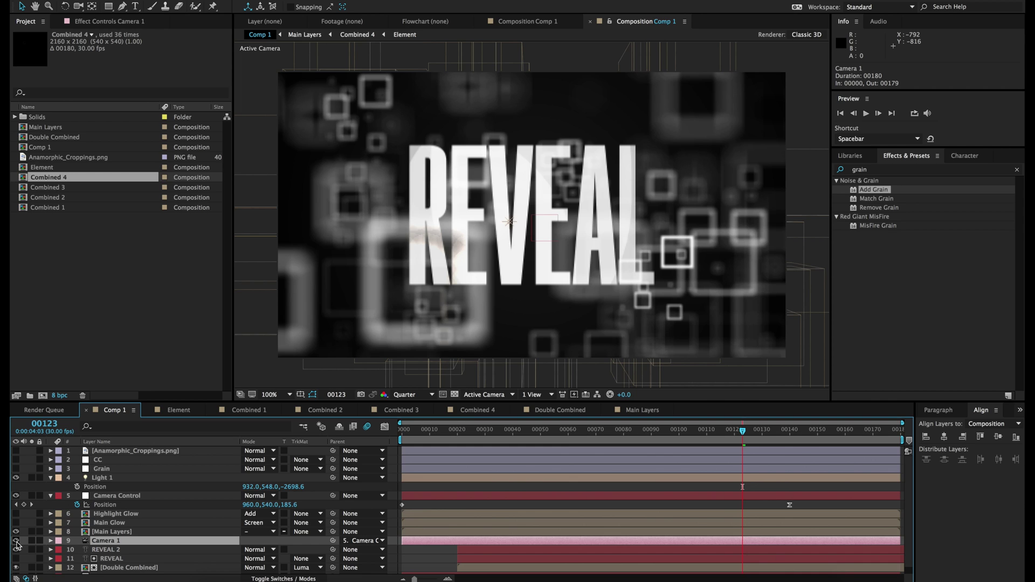
key(super+s)
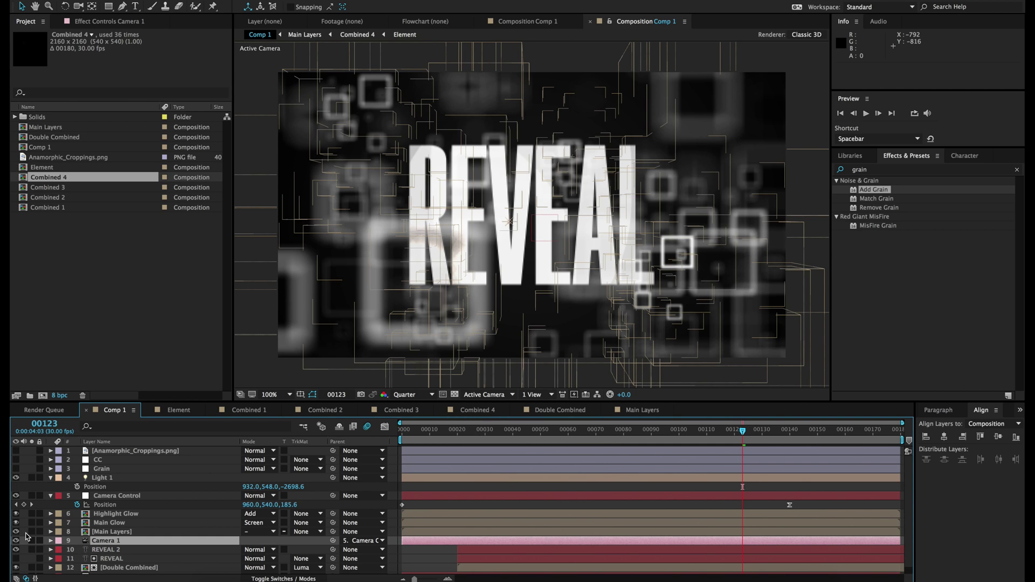
Show the Highlight Glow, Main Glow, Grain, CC and Anamorphic_Croppings.png layers and set the preview resolution to Full
click(15, 477)
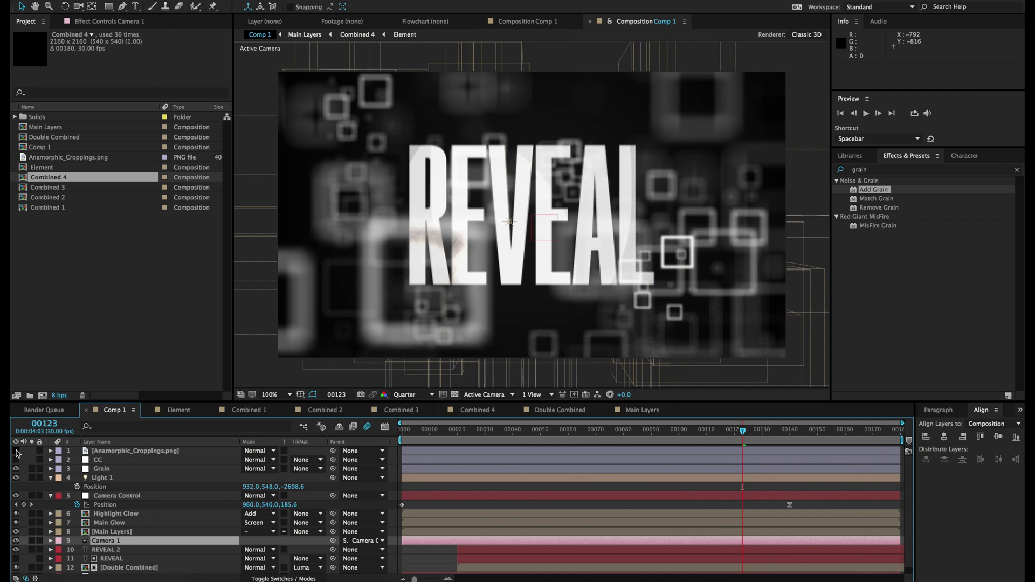
drag(17, 459, 18, 454)
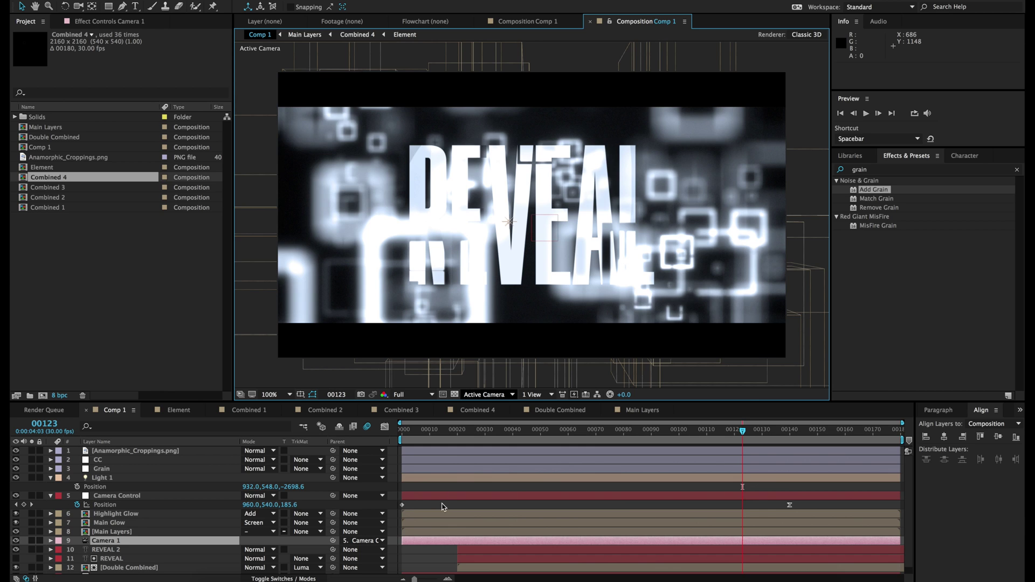
click(433, 555)
Add Comp 1 to the render queue
click(112, 0)
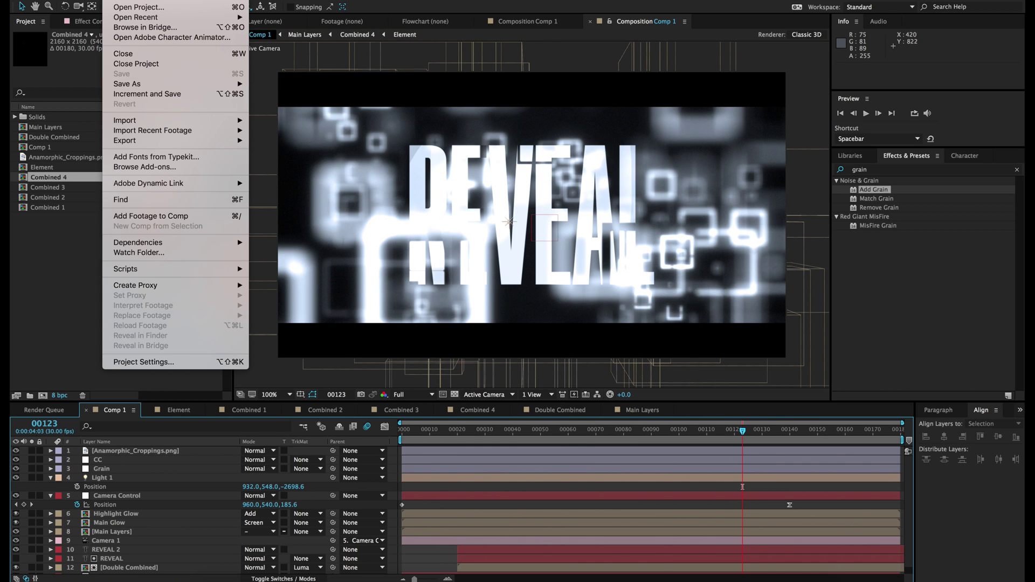
mouse_move(149, 142)
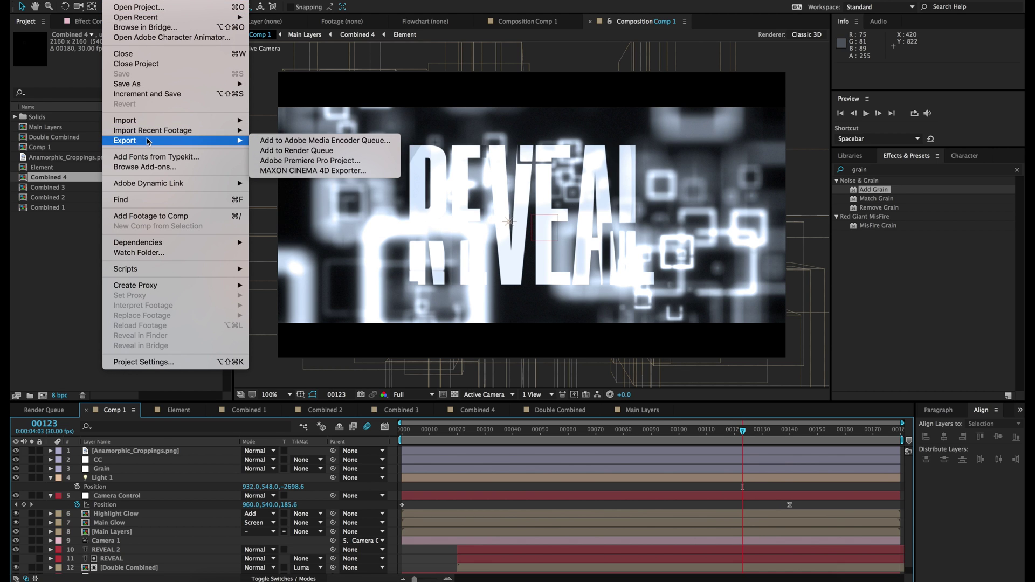
click(283, 151)
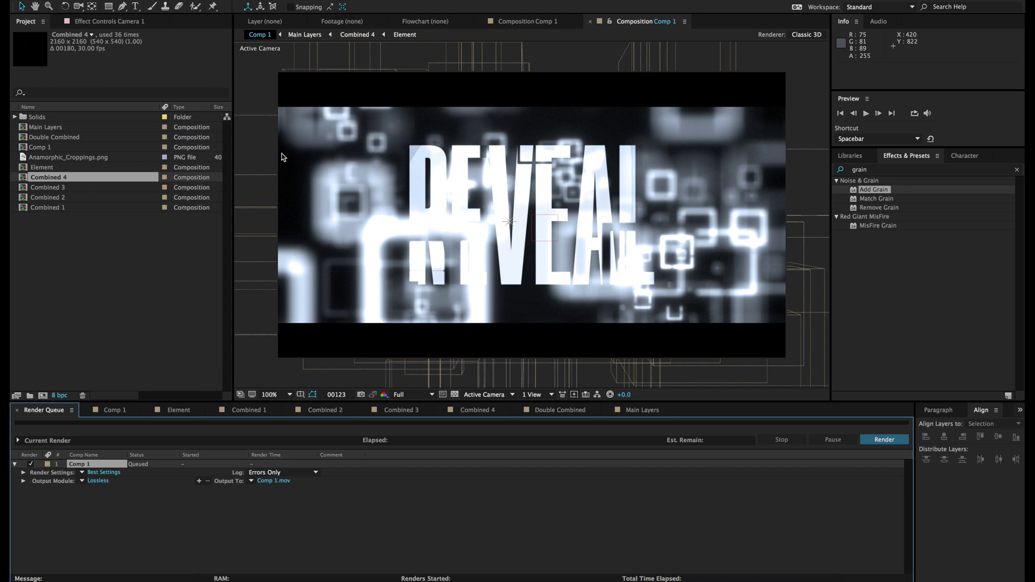
Configure the output module as QuickTime with the Apple ProRes 4444 codec and audio output off
click(97, 481)
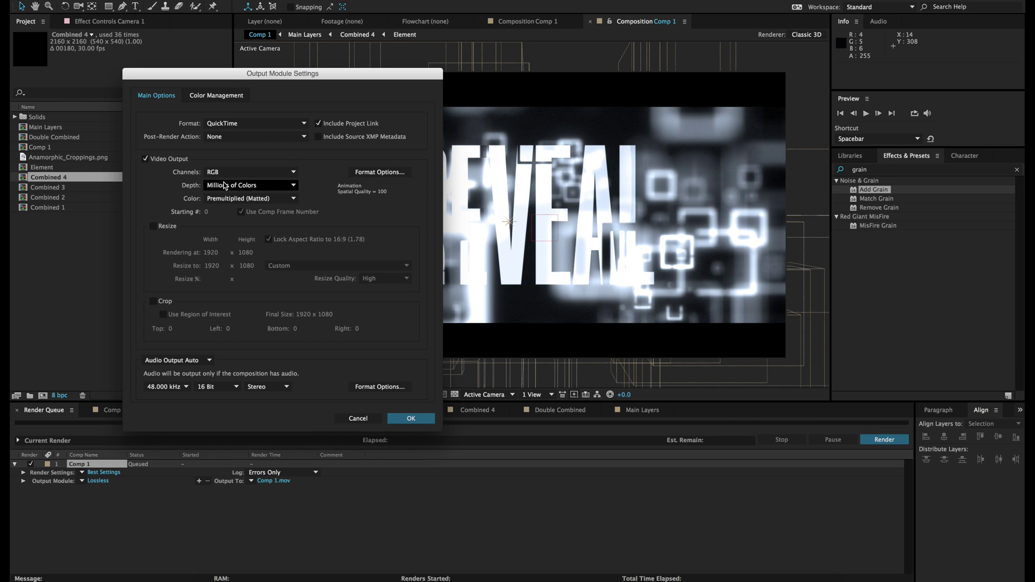
click(377, 174)
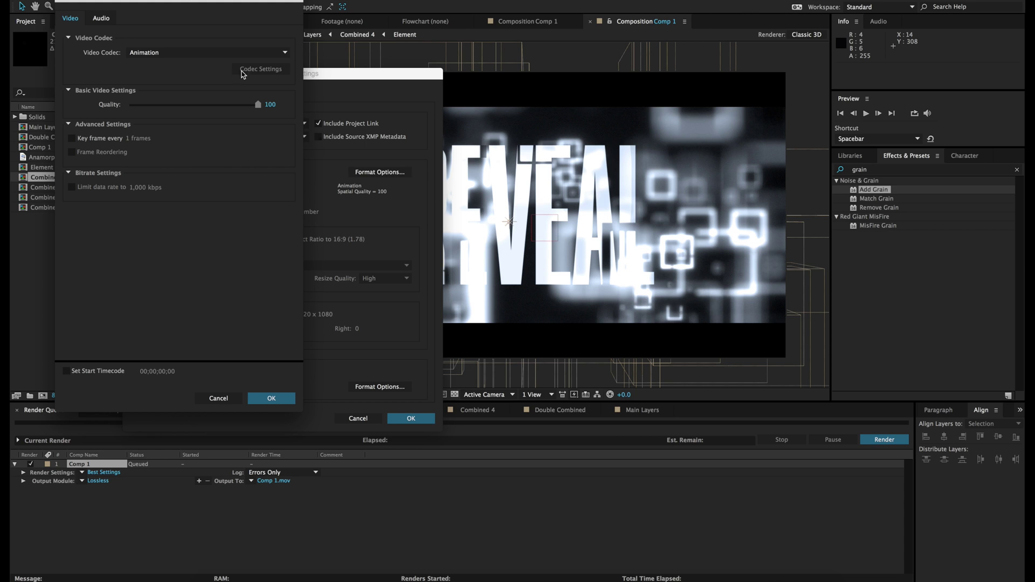
click(164, 54)
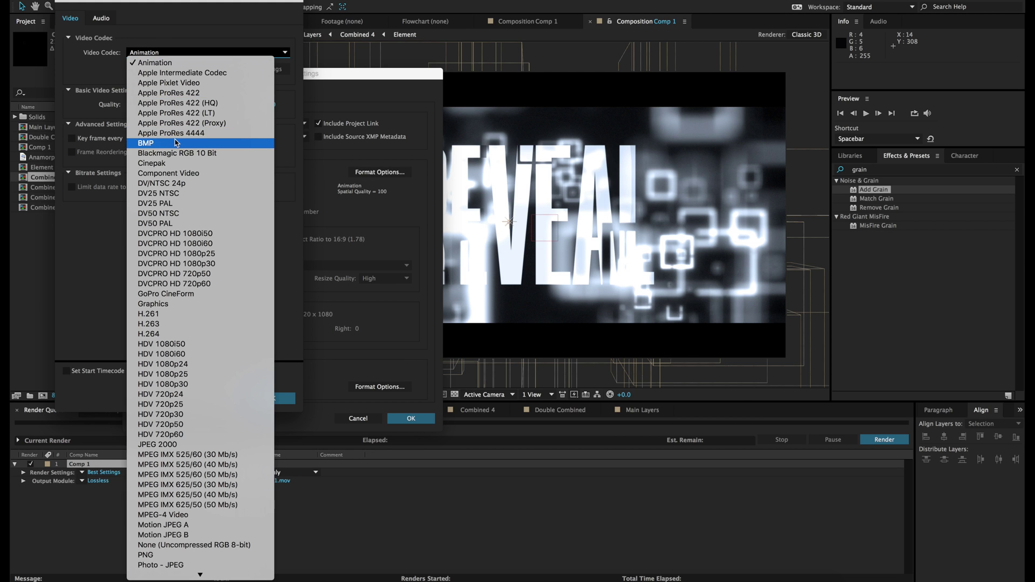
click(172, 135)
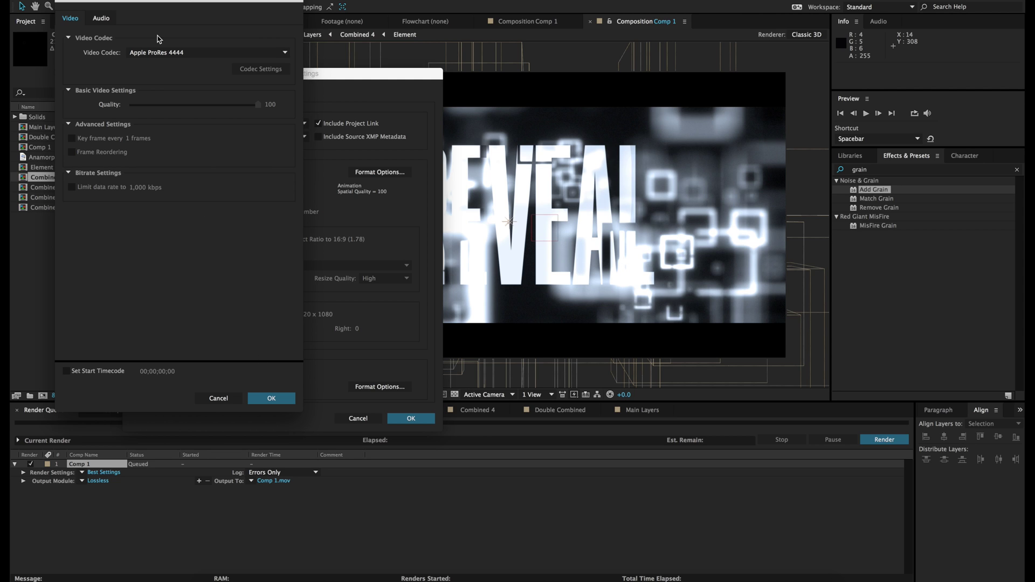
click(272, 398)
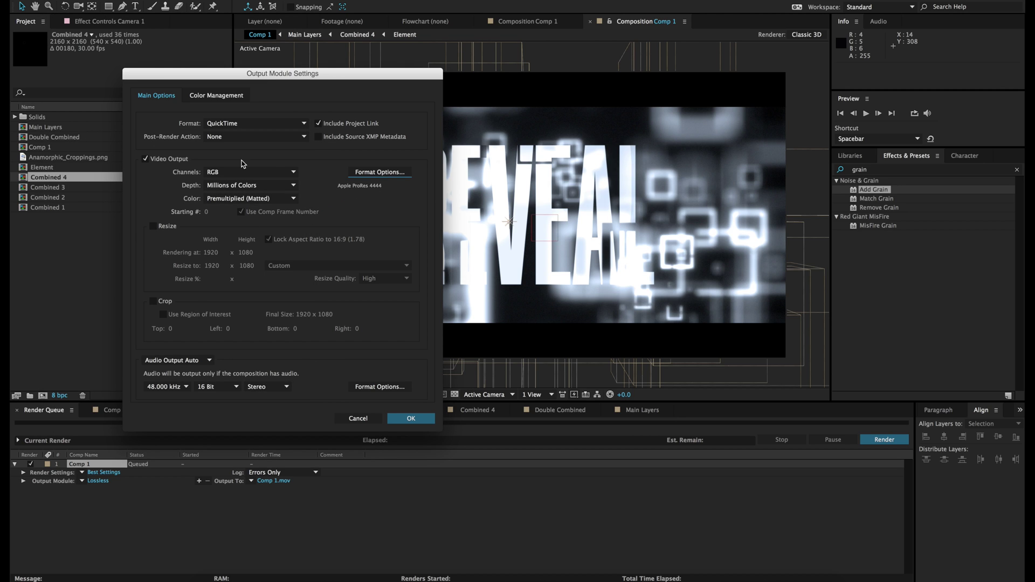
click(181, 360)
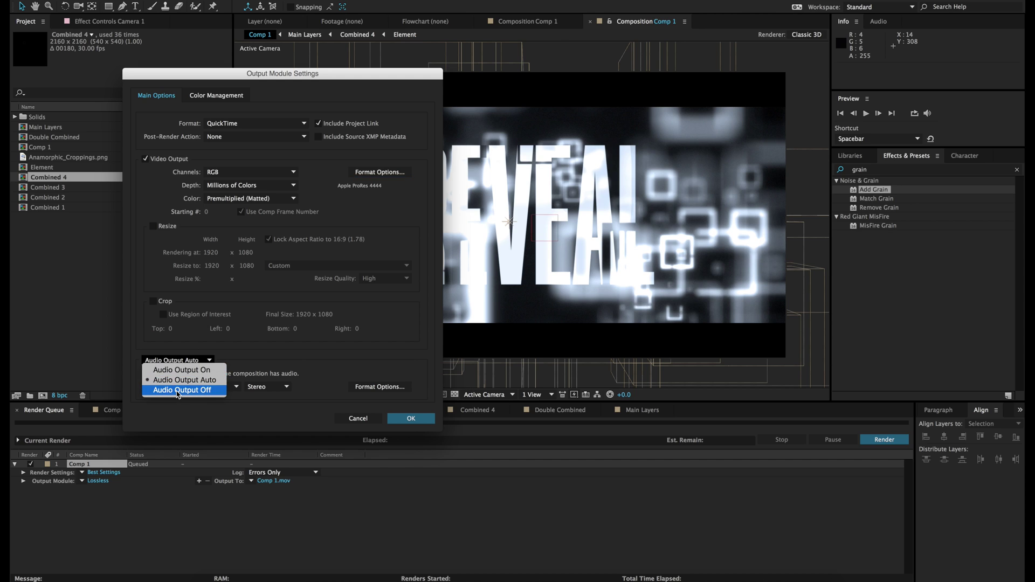
click(177, 392)
click(411, 419)
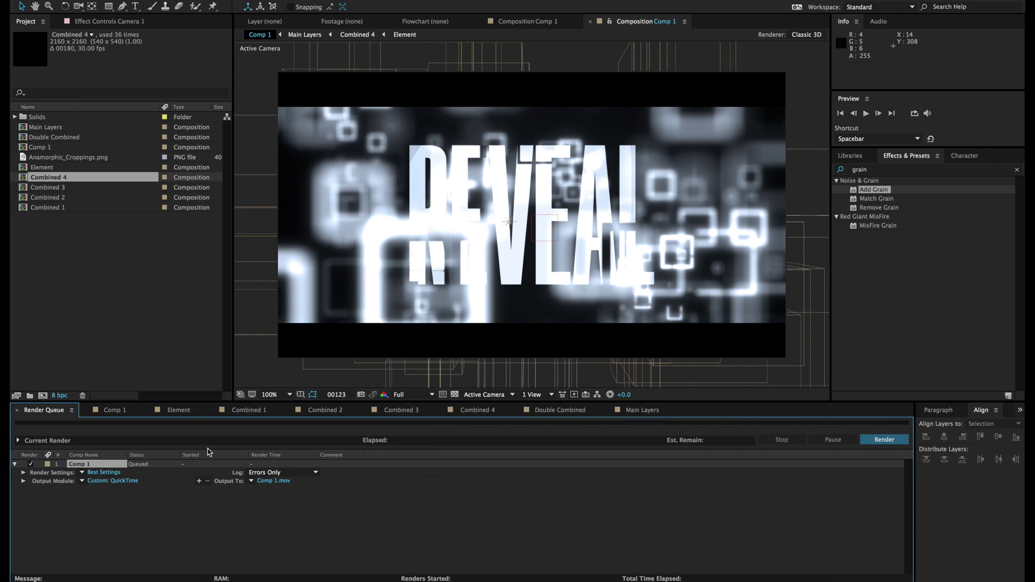
Confirm the render settings with Motion Blur set to On for Checked Layers
click(114, 474)
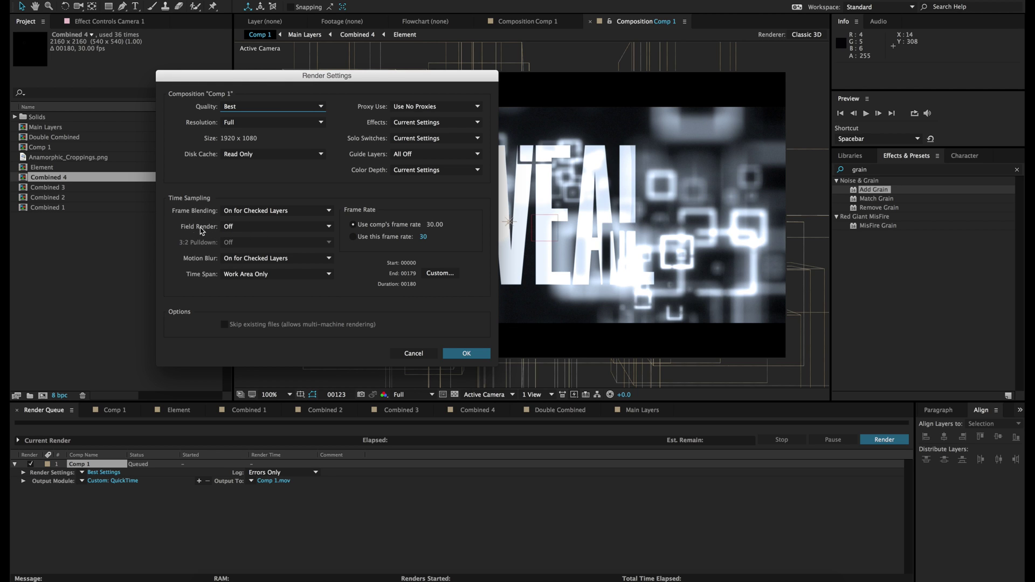
click(260, 259)
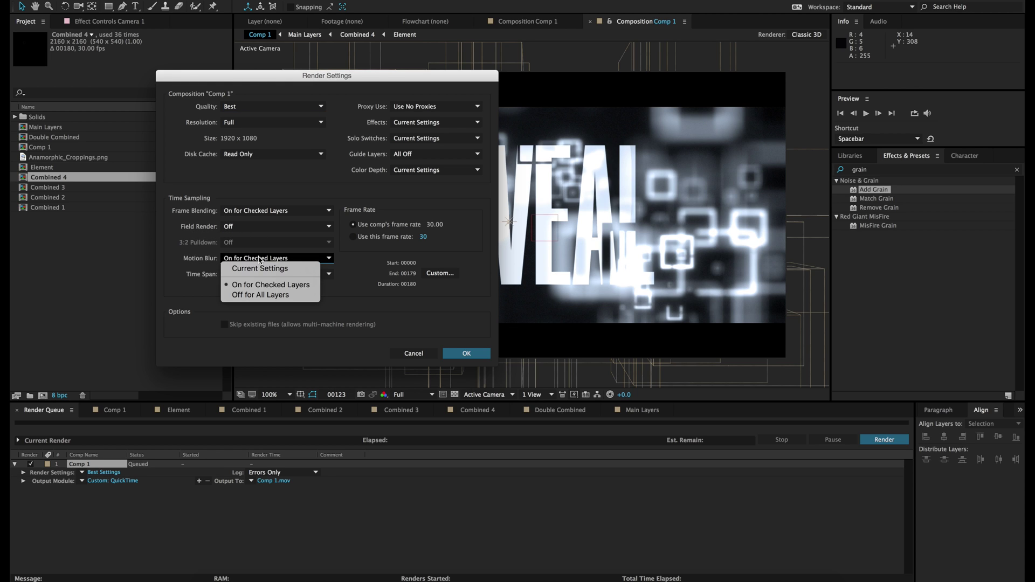
click(253, 285)
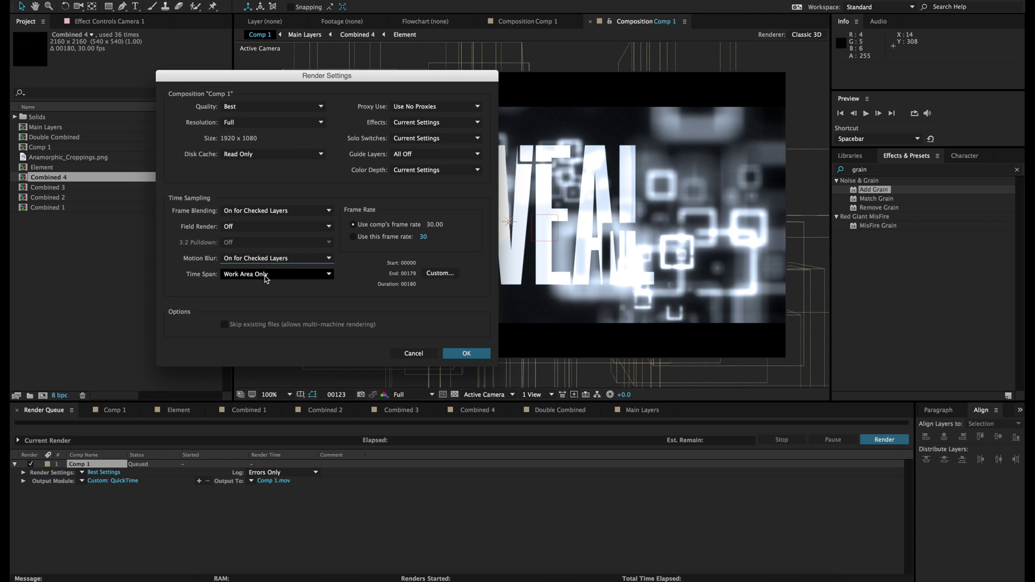
click(466, 353)
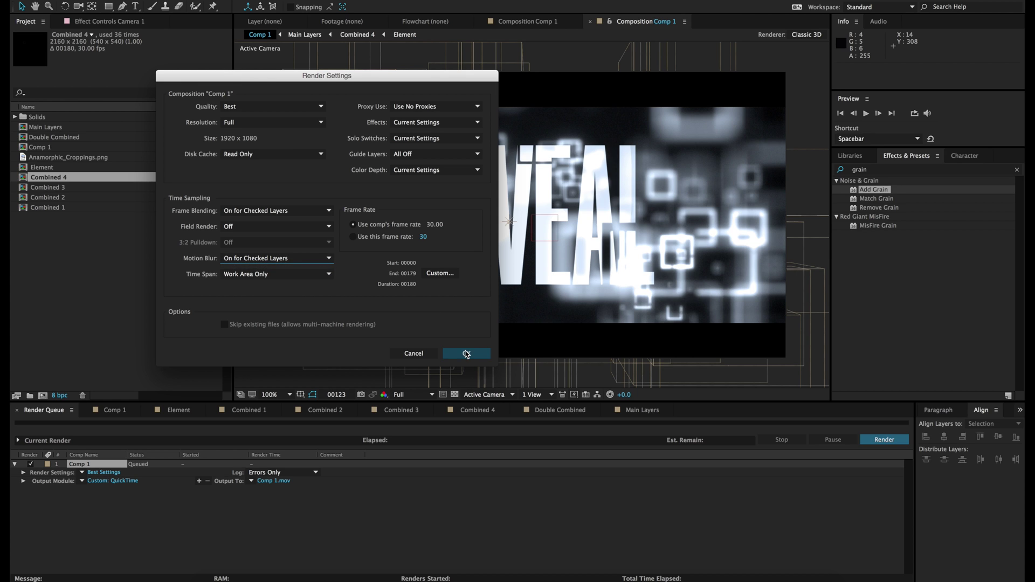
Choose the ArchiveRB drive as the render destination and create a new folder named Reveal there
click(277, 482)
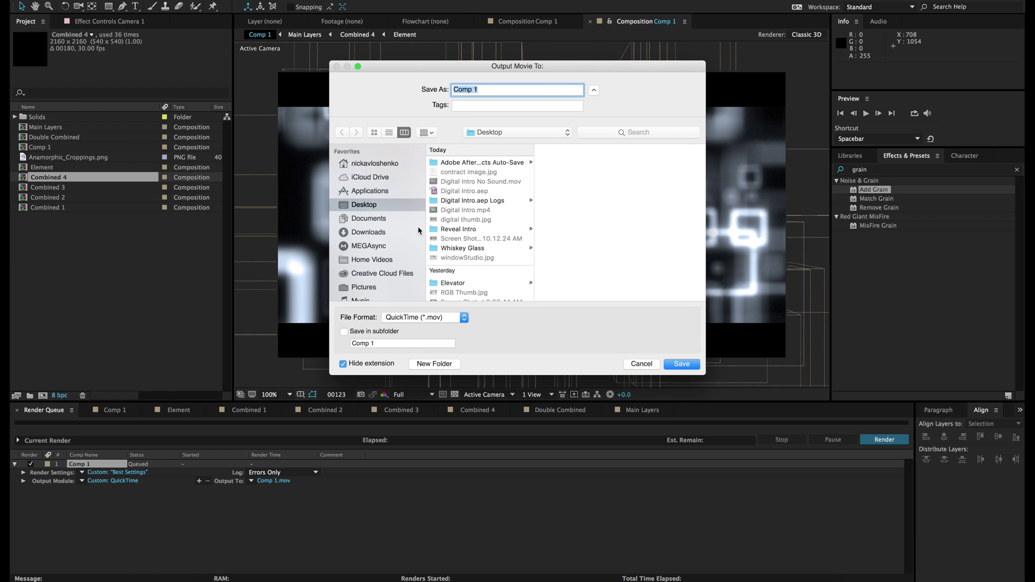
scroll(371, 255, down, 4)
click(367, 268)
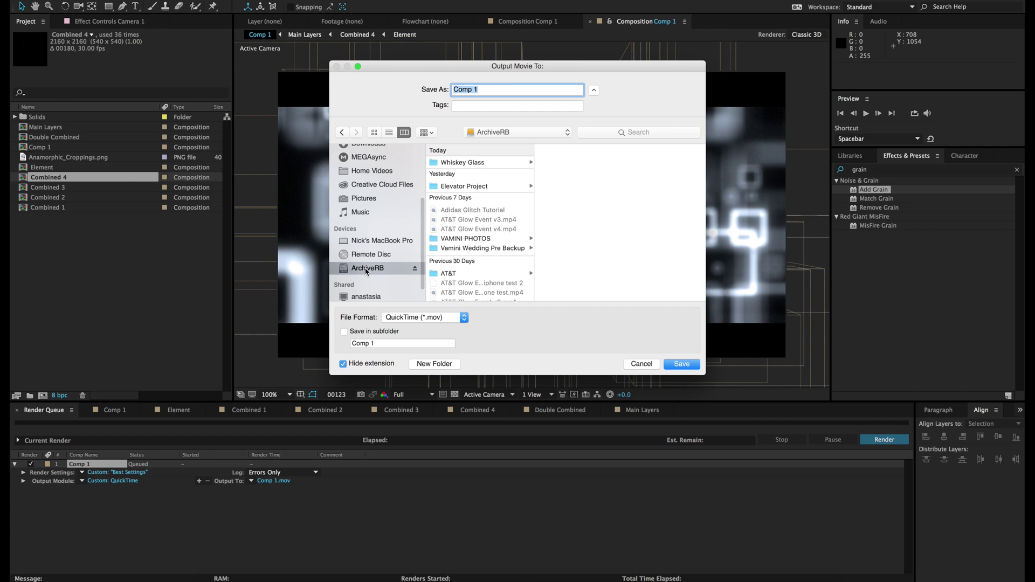
click(431, 364)
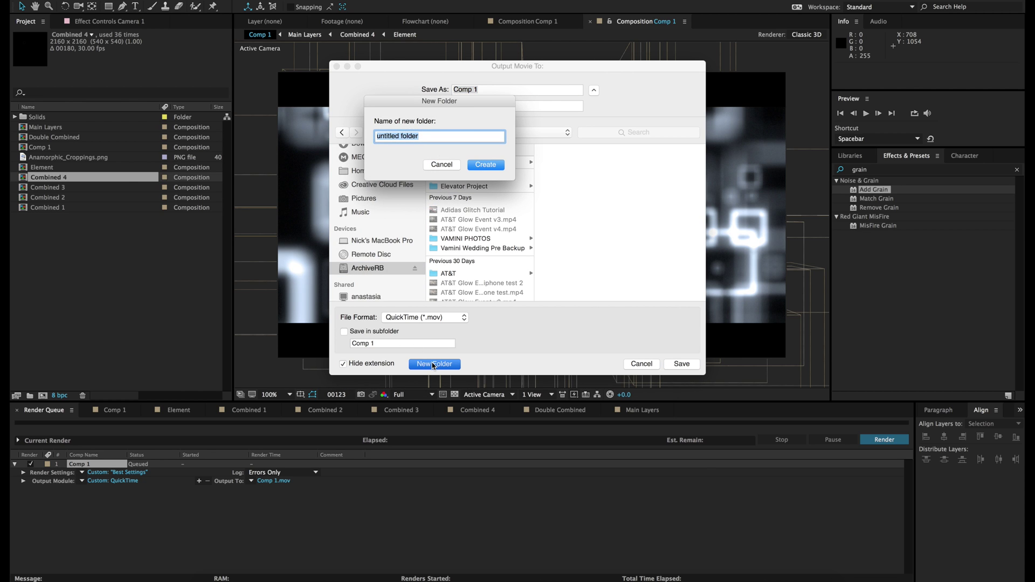
text(exam)
key(BackSpace)
key(BackSpace)
key(BackSpace)
key(BackSpace)
text(Reveal)
key(Return)
Name the output movie "Reveal Intro No Sound" and save it as the render destination file
text(Revea)
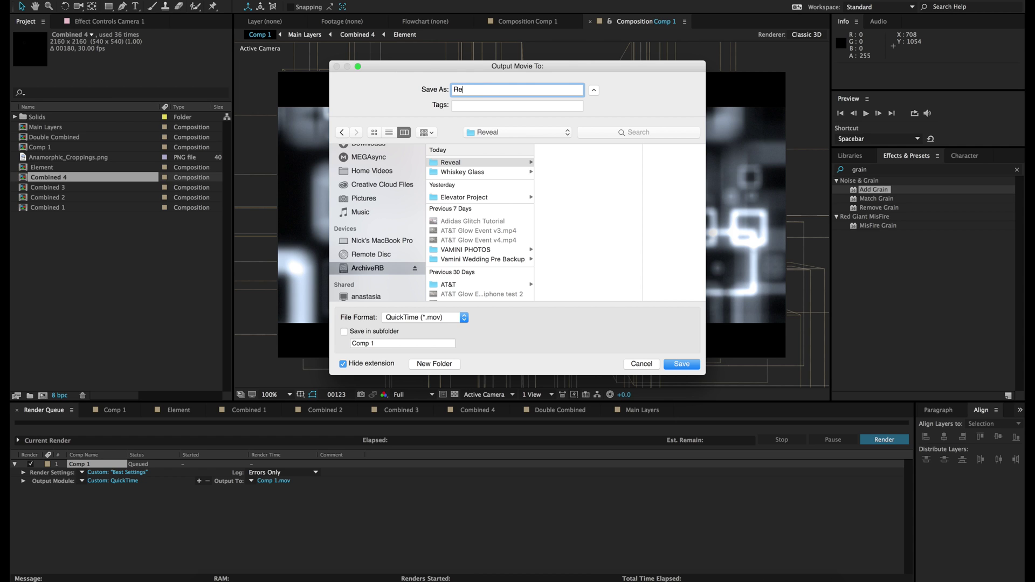
text(l Intro No SOund)
key(BackSpace)
key(BackSpace)
key(BackSpace)
text(nd)
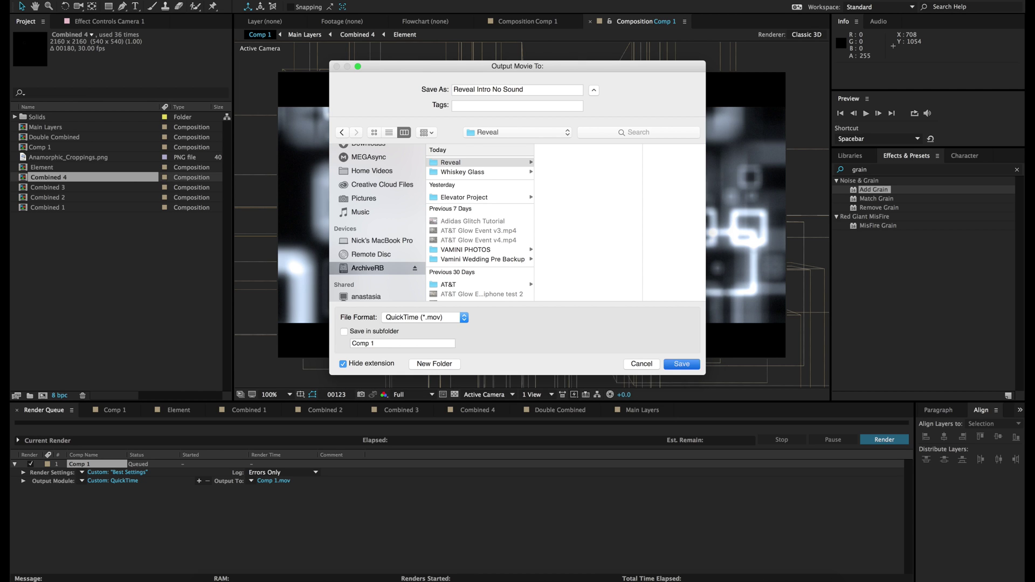
key(Return)
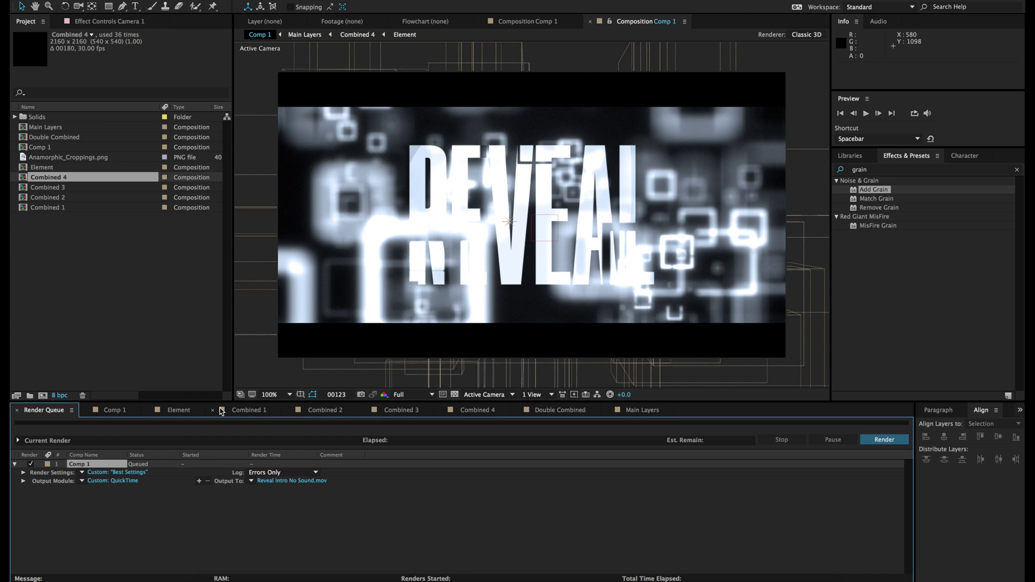
Look over the mask settings in the Element composition and return to the render queue
click(173, 411)
scroll(197, 520, up, 5)
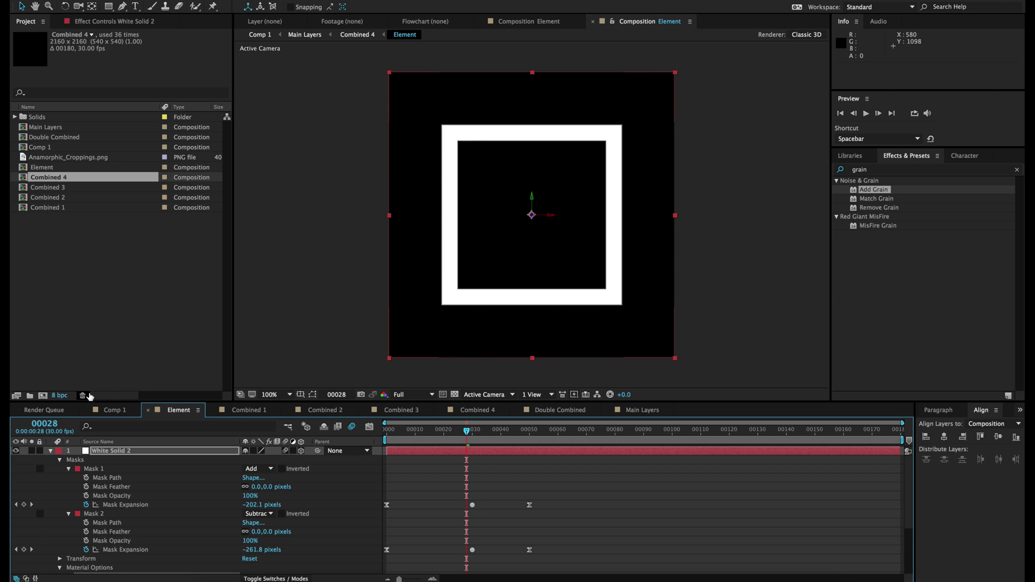
click(43, 410)
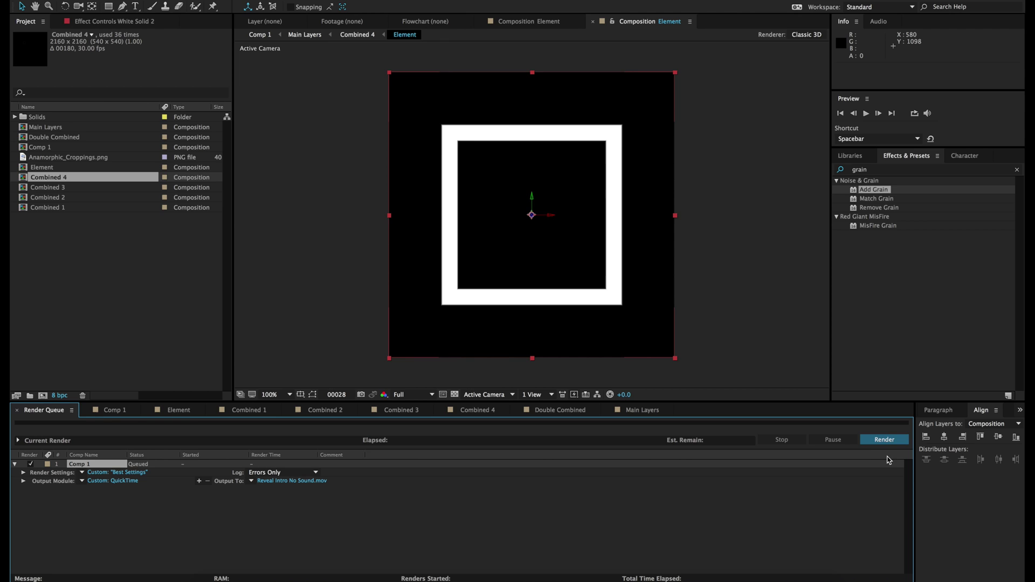
click(834, 507)
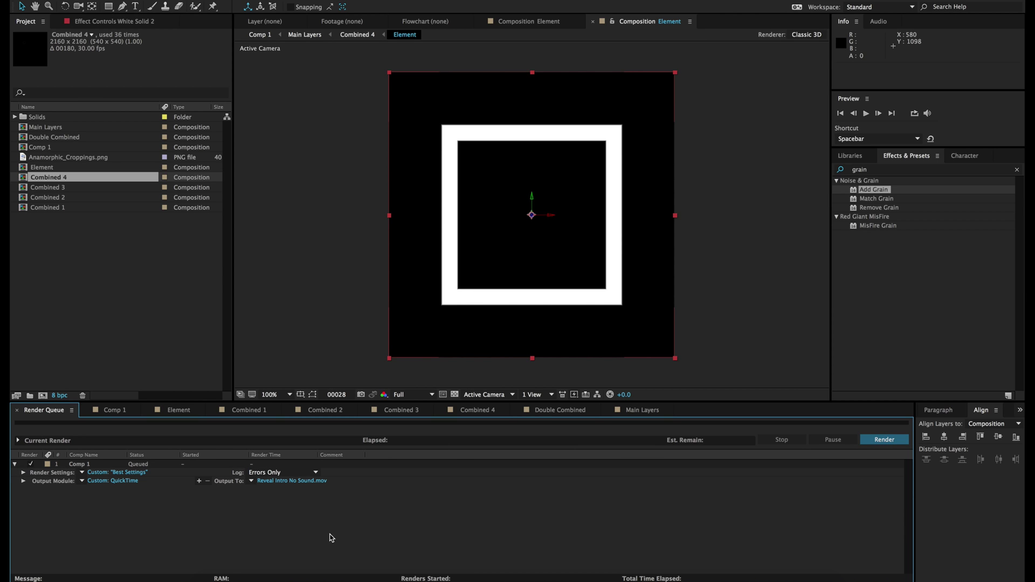